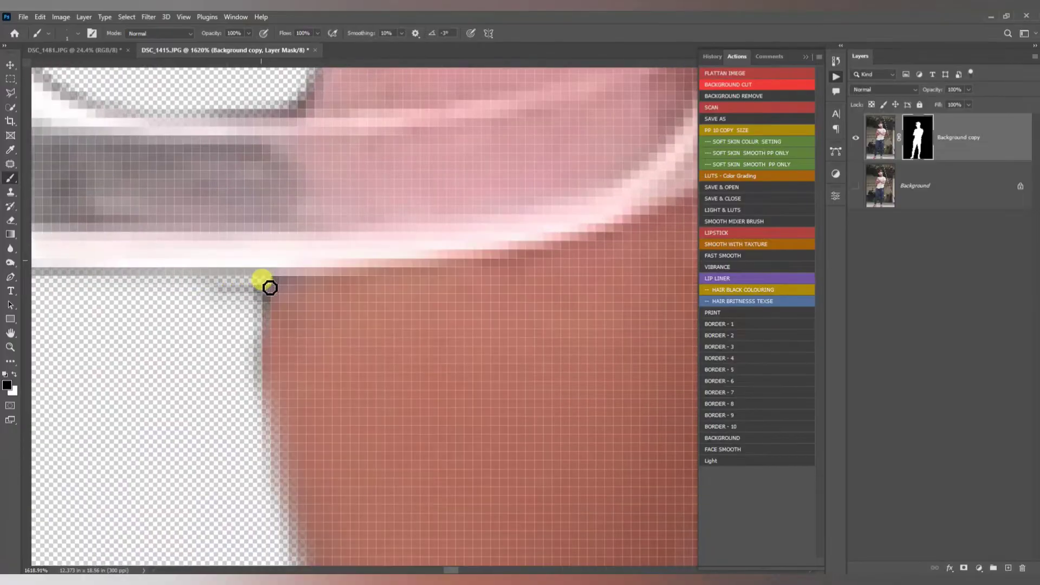
Step: Paint the leftover background out of the layer mask where the skin meets the lower edge of the glasses frame
scroll(233, 308, "down", 6)
mouse_move(268, 286)
left_mouse_down()
mouse_move(212, 299)
mouse_move(252, 304)
left_mouse_up()
scroll(254, 216, "up", 4)
scroll(255, 307, "down", 9)
scroll(263, 330, "down", 5)
scroll(325, 319, "up", 8)
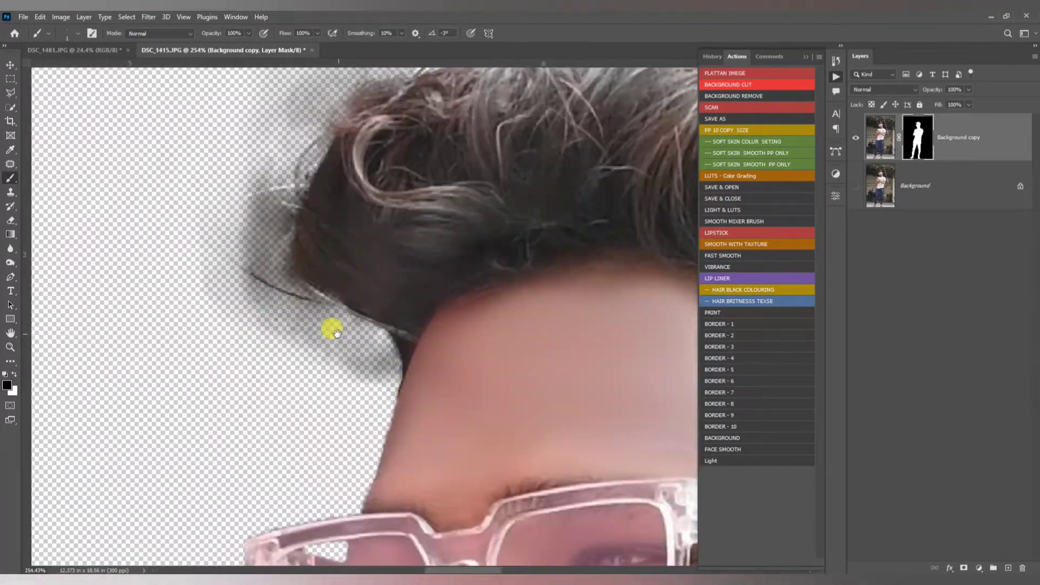
Step: Paint the grey background halo around the man's hair out of the layer mask
mouse_move(332, 330)
left_mouse_down()
mouse_move(238, 282)
mouse_move(246, 179)
left_mouse_up()
left_click_drag(260, 103, 216, 251)
left_click_drag(623, 168, 304, 225)
left_click_drag(569, 520, 471, 265)
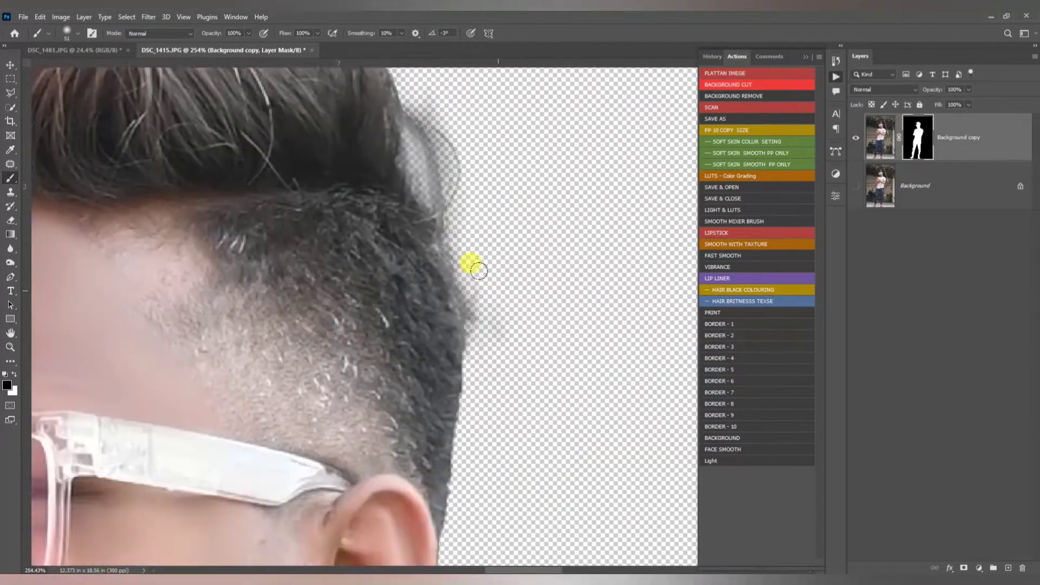
scroll(471, 265, "down", 10)
left_click_drag(380, 488, 444, 217)
left_click_drag(301, 374, 304, 272)
scroll(303, 271, "up", 10)
Step: Swap the painting colour and touch up the remaining edges of the man's layer mask with a smaller brush
key("x")
right_click(445, 356)
left_click_drag(504, 291, 544, 292)
key("bracketleft")
key("bracketleft")
key("bracketleft")
key("bracketleft")
key("bracketleft")
key("bracketleft")
left_click_drag(374, 349, 163, 337)
scroll(83, 276, "up", 3)
right_click(432, 332)
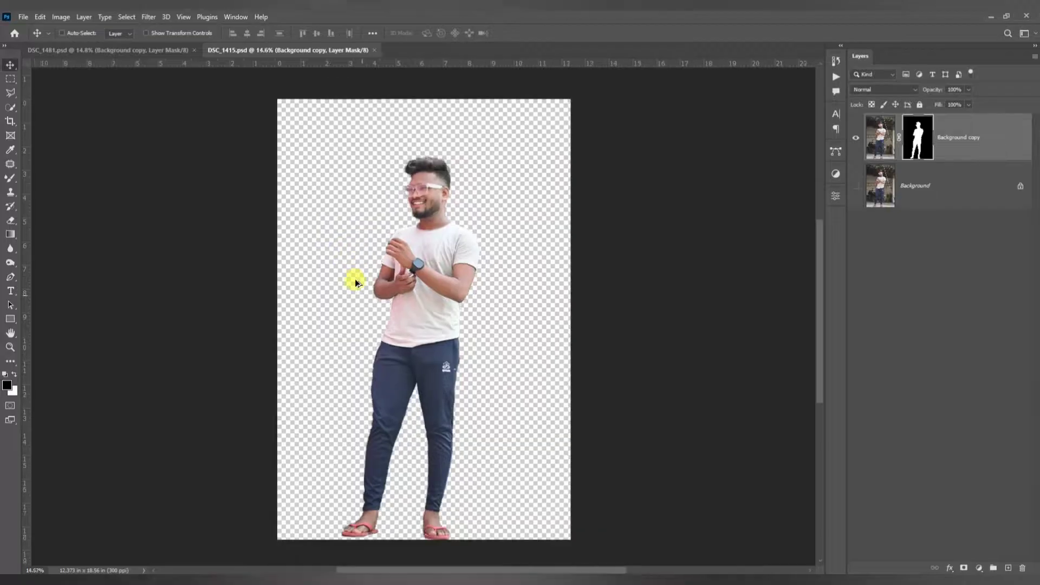
Step: Extend the DSC_1415.psd canvas with the Crop tool above and on both sides of the man, to about 15.1 x 22.61 in
scroll(355, 279, "down", 3)
scroll(387, 323, "down", 2)
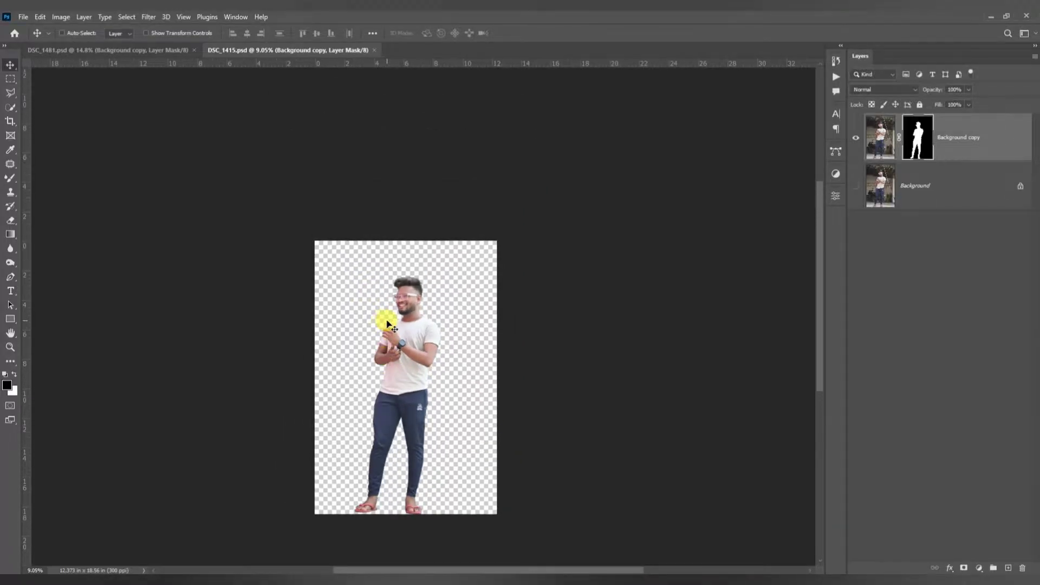
key("c")
left_click_drag(404, 242, 406, 185)
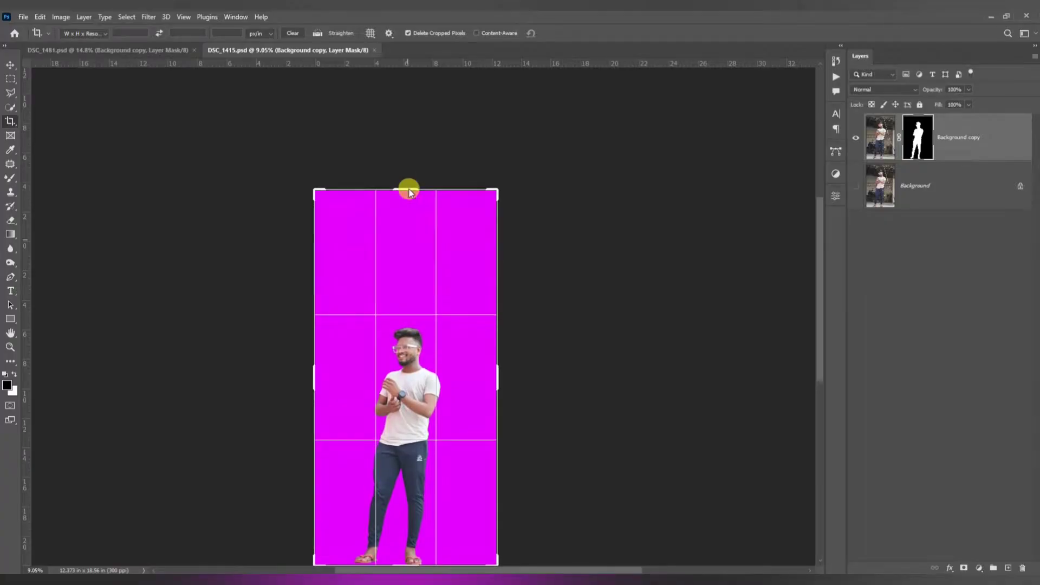
left_click_drag(317, 355, 299, 353)
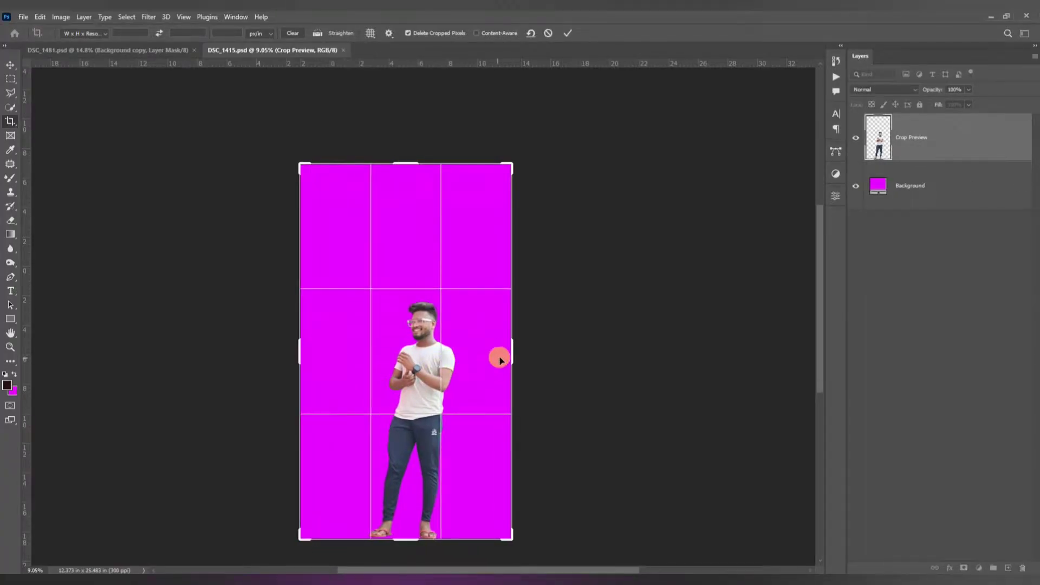
left_click_drag(507, 353, 519, 347)
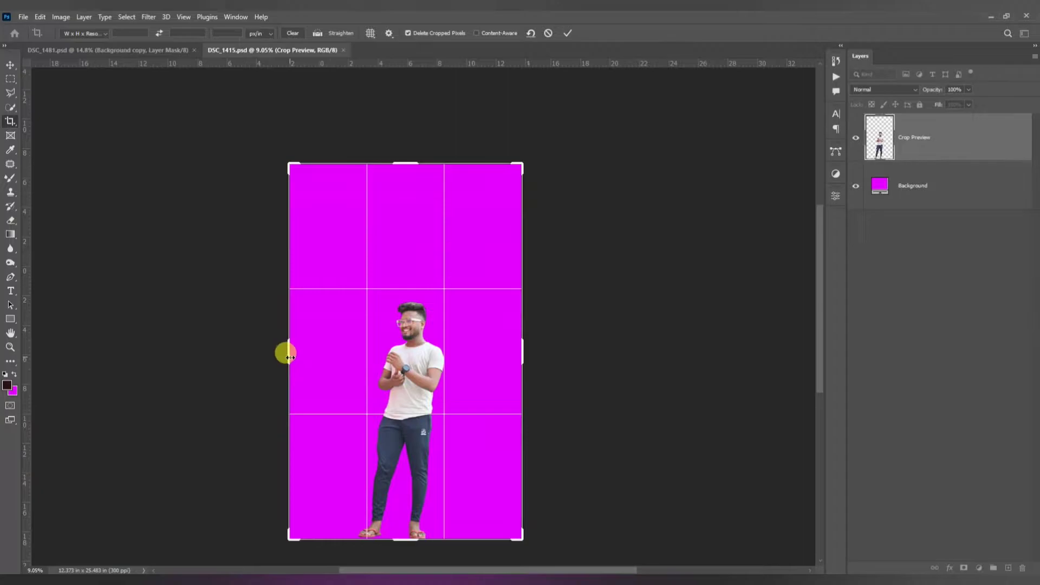
left_click_drag(290, 357, 300, 355)
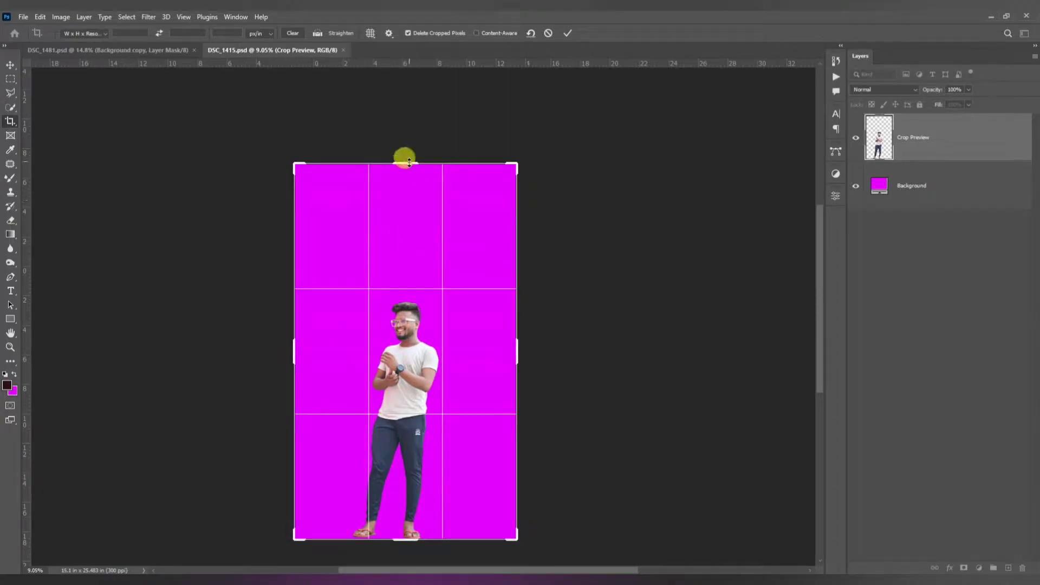
left_click_drag(409, 161, 410, 184)
key("Return")
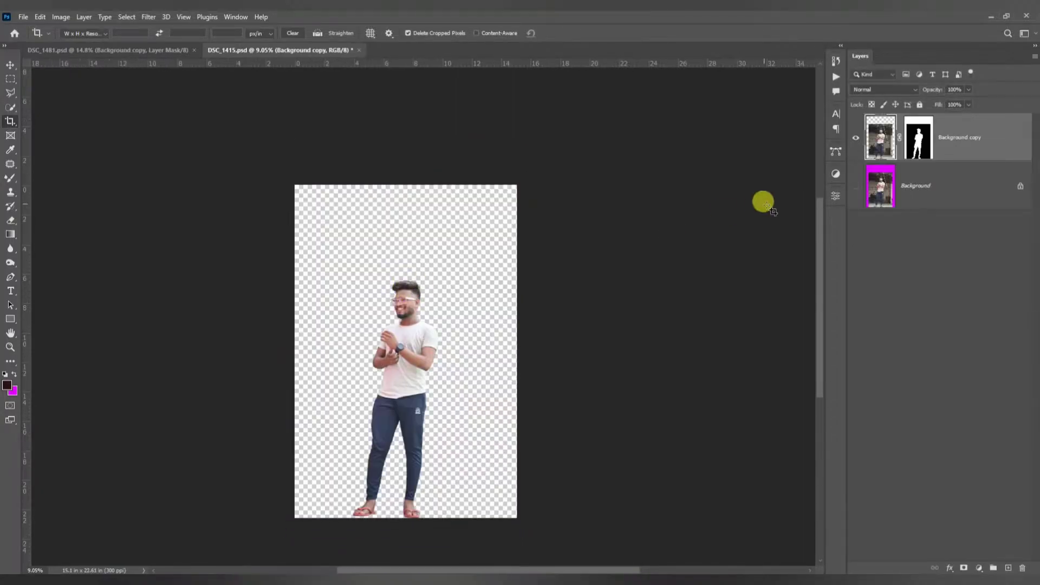
Step: Open the mountain forest image with the foreground rock from the DUBLE EXPOSURE folder in Photoshop
scroll(635, 250, "down", 1)
left_click(13, 67)
scroll(425, 286, "up", 3)
scroll(342, 255, "down", 4)
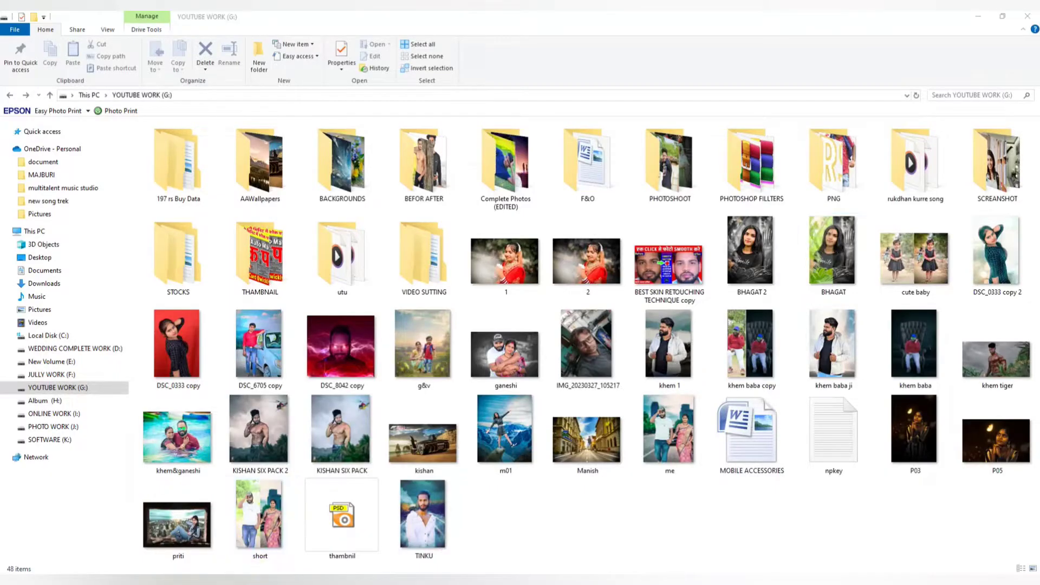
left_click(336, 536)
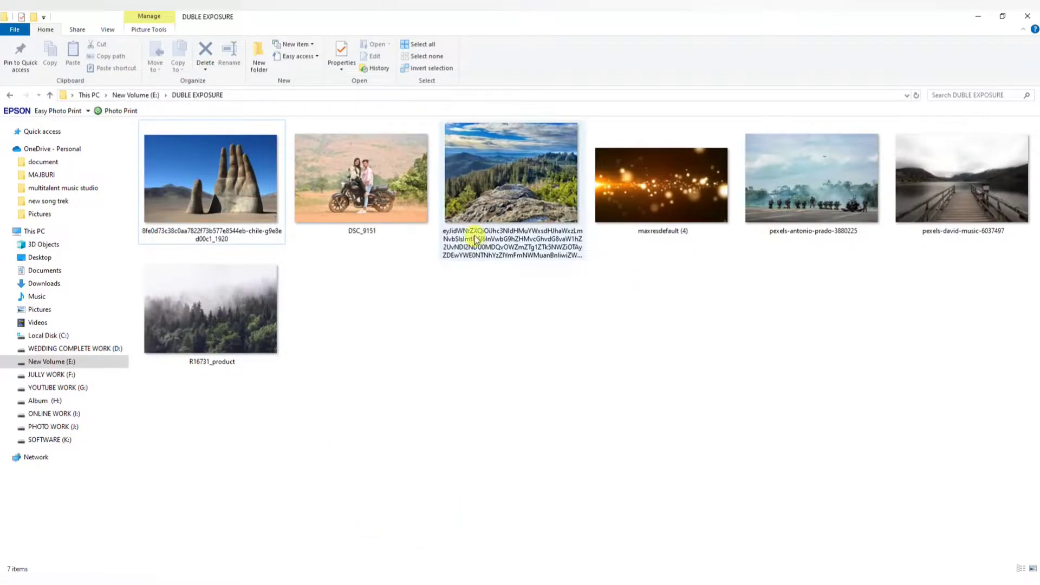
left_click_drag(479, 231, 504, 53)
scroll(422, 325, "up", 3)
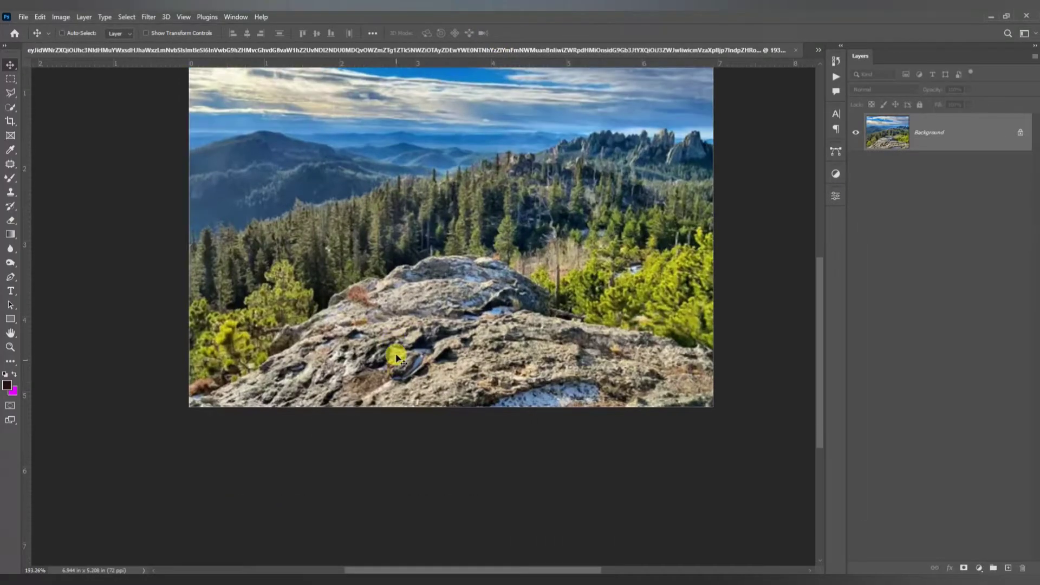
Step: Select the foreground rock, bring it into DSC_1415.psd behind the man, and enlarge it past the canvas width
left_click(10, 107)
mouse_move(385, 255)
left_mouse_down()
mouse_move(432, 271)
mouse_move(328, 367)
mouse_move(260, 402)
mouse_move(208, 411)
mouse_move(366, 406)
mouse_move(486, 298)
left_mouse_up()
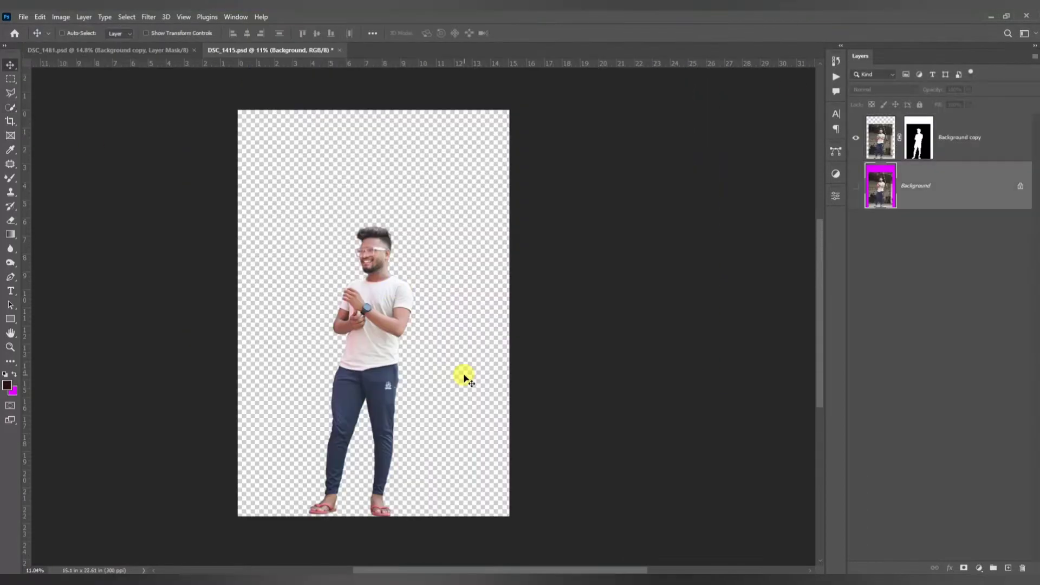
key("ctrl+shift+alt+n")
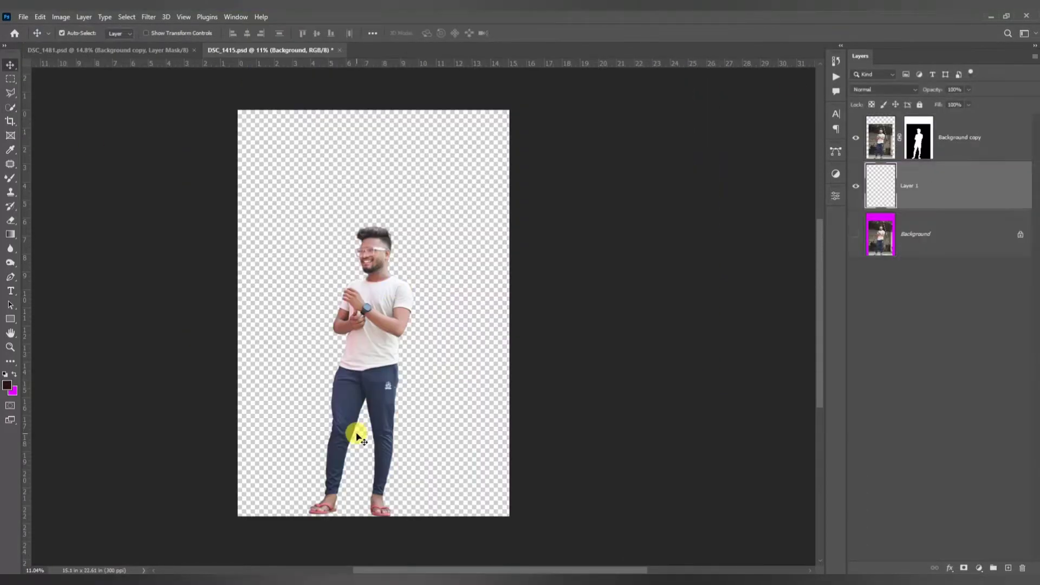
left_click_drag(408, 303, 435, 434)
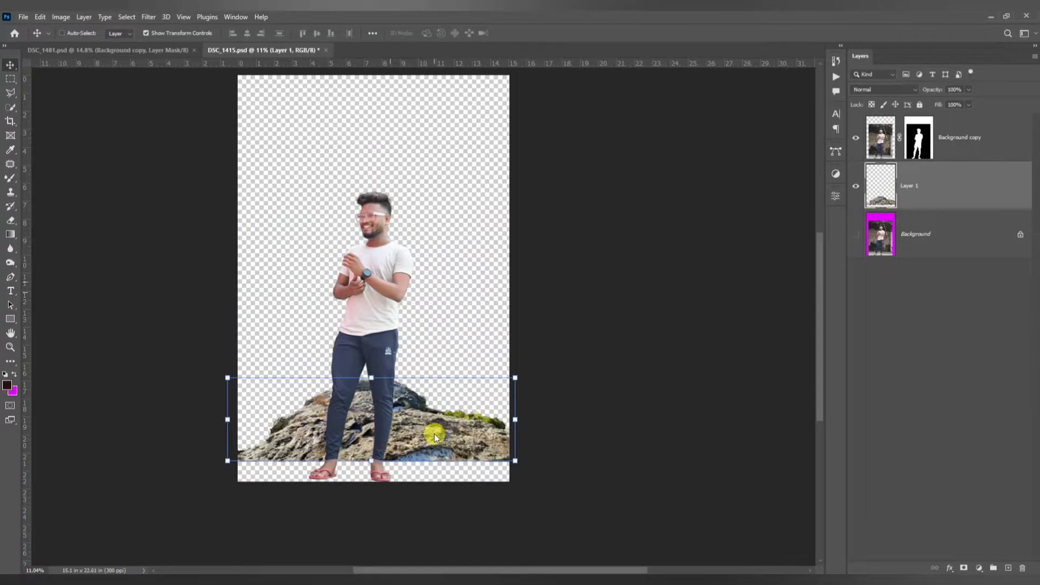
left_click_drag(371, 461, 406, 408)
key("Return")
Step: Open pexels-antonio-prado-3880225 from the DUBLE EXPOSURE folder in Photoshop
mouse_move(276, 575)
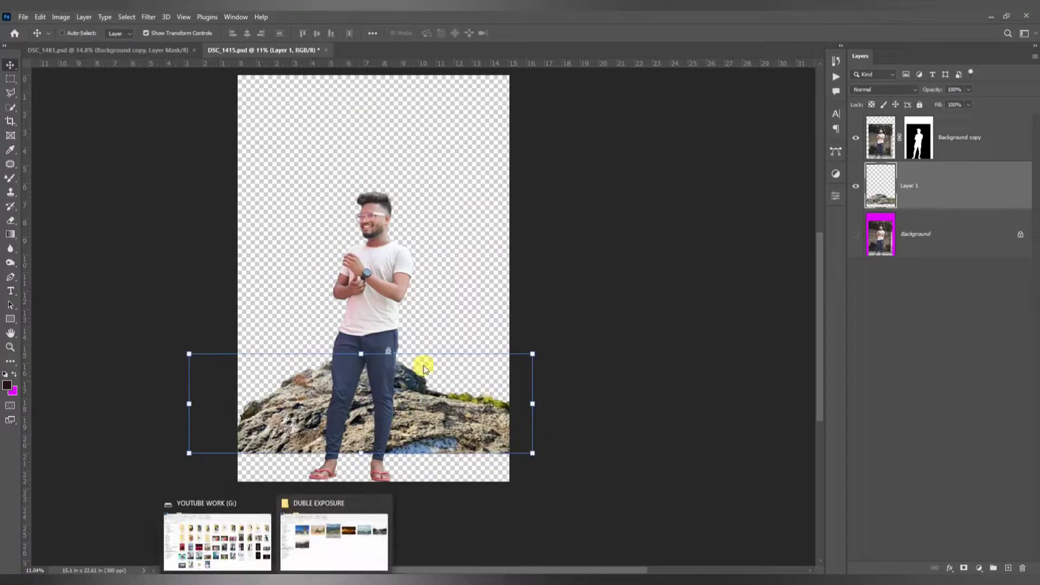
left_click(296, 536)
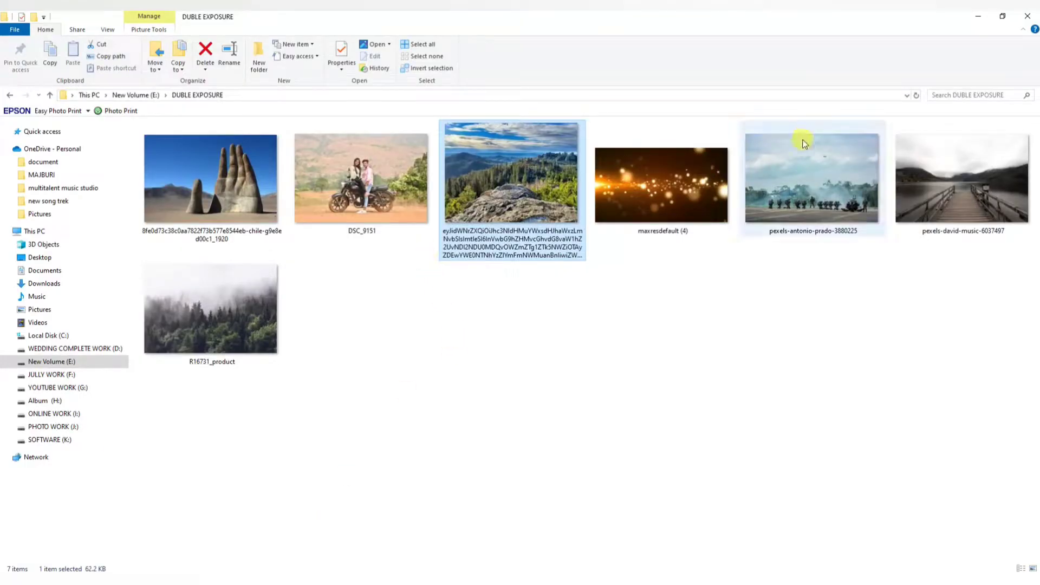
left_click_drag(805, 179, 495, 59)
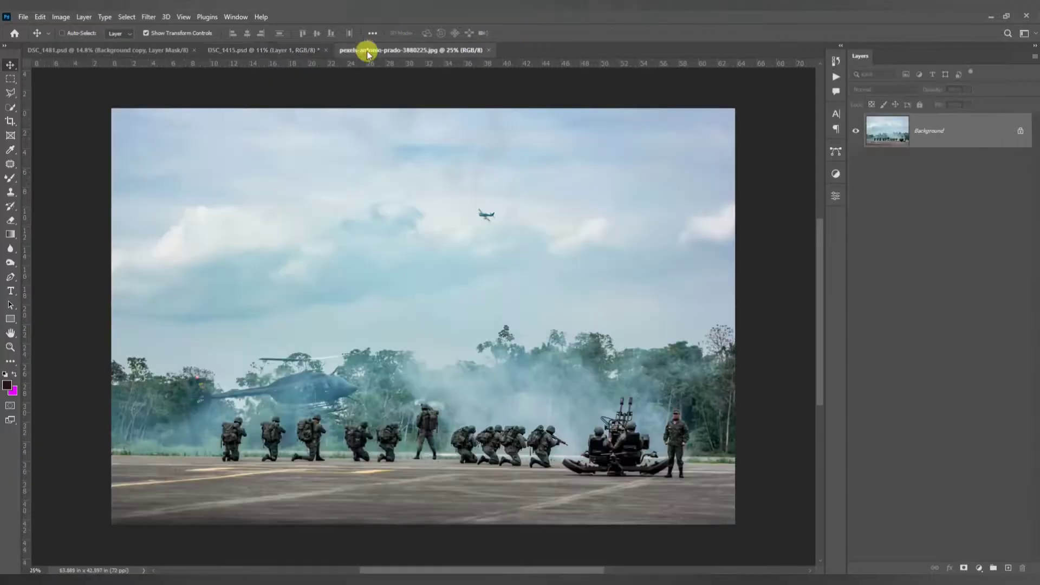
left_click(325, 50)
left_click(559, 223)
left_click(189, 50)
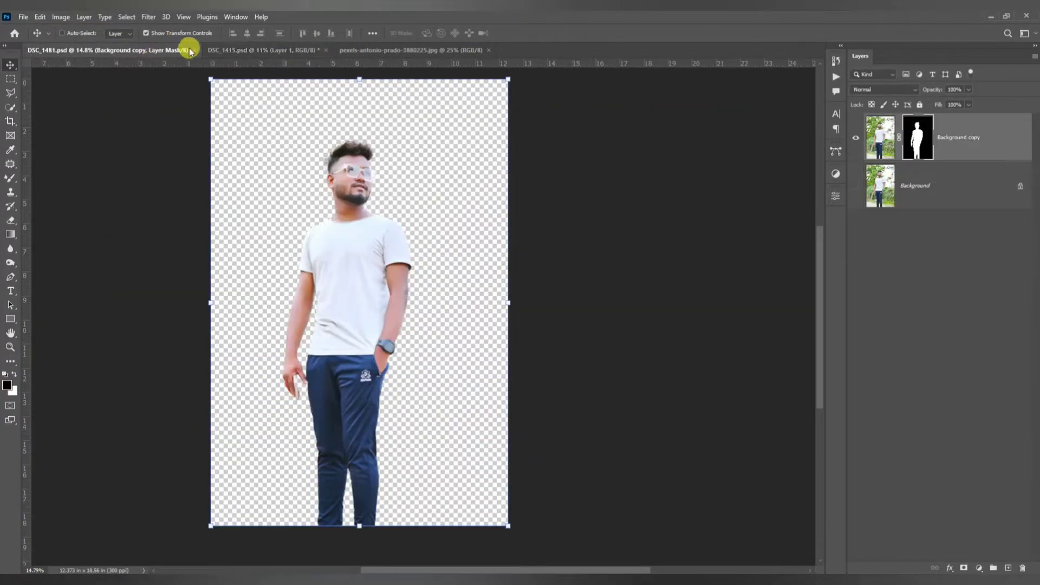
left_click(406, 49)
Step: Select the strip of tarmac along the lower edge of the soldiers image and copy it into DSC_1415.psd
left_click(10, 81)
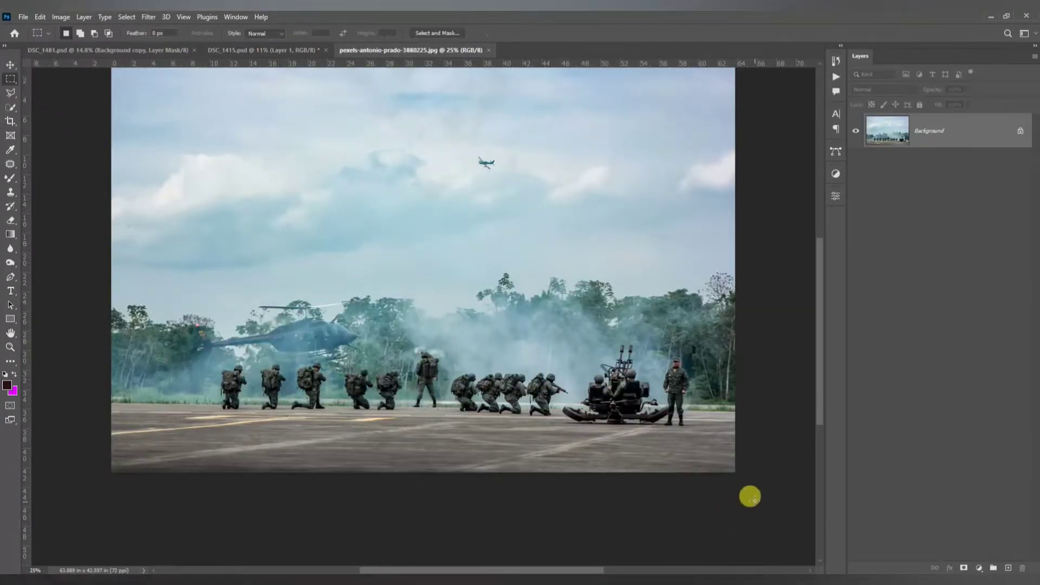
left_click_drag(753, 500, 70, 426)
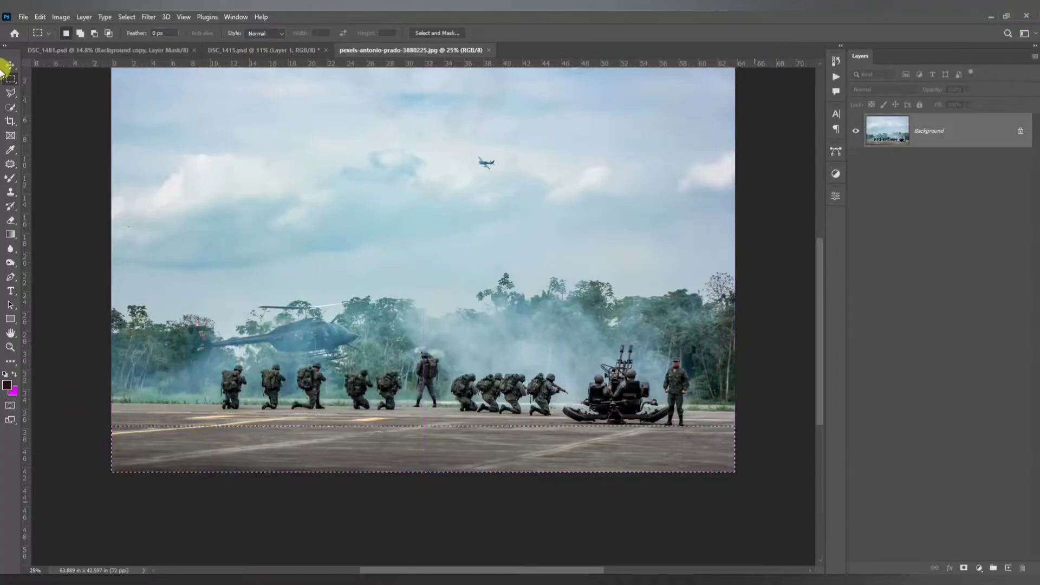
left_click(9, 65)
left_click_drag(400, 457, 385, 414)
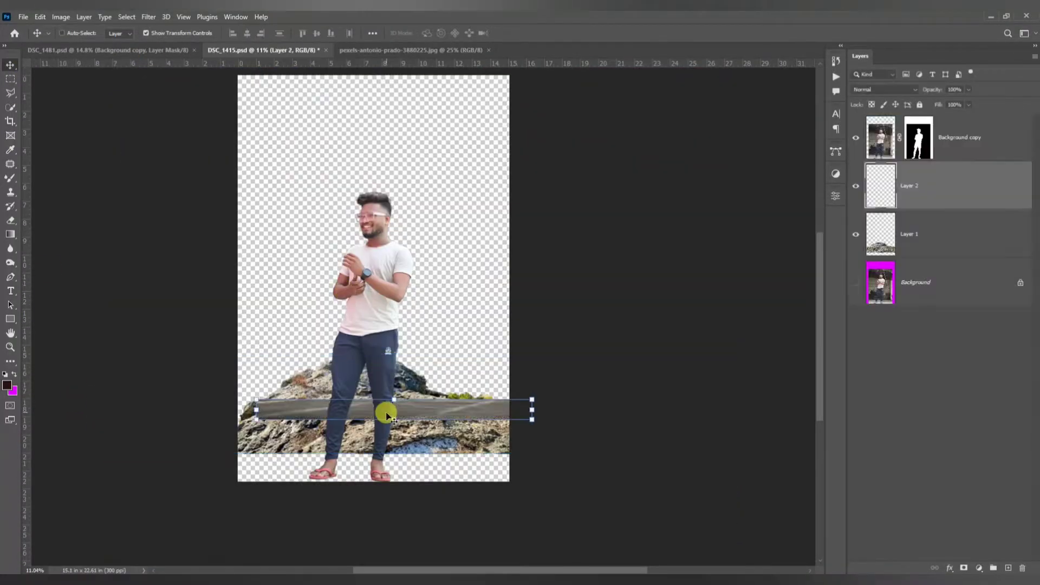
Step: Enlarge the tarmac strip to cover the bottom of the canvas under the man's feet, stretching its height to 142.02%
scroll(385, 415, "down", 1)
left_click_drag(427, 367, 372, 373)
key("ctrl+t")
key("Return")
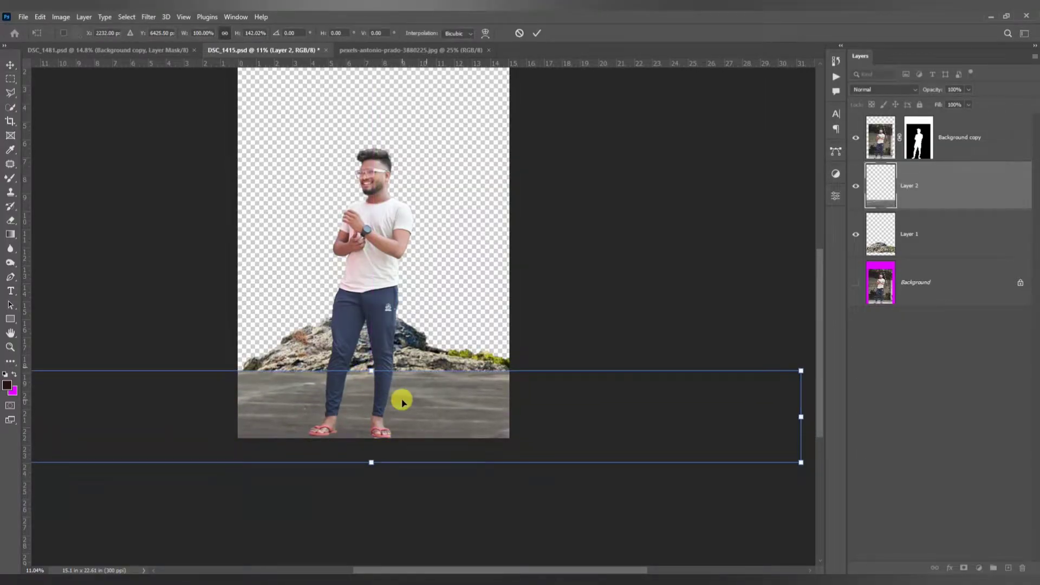
Step: Move the tarmac layer (Layer 2) beneath the rock layer (Layer 1) and make the rock layer active
scroll(374, 402, "up", 2)
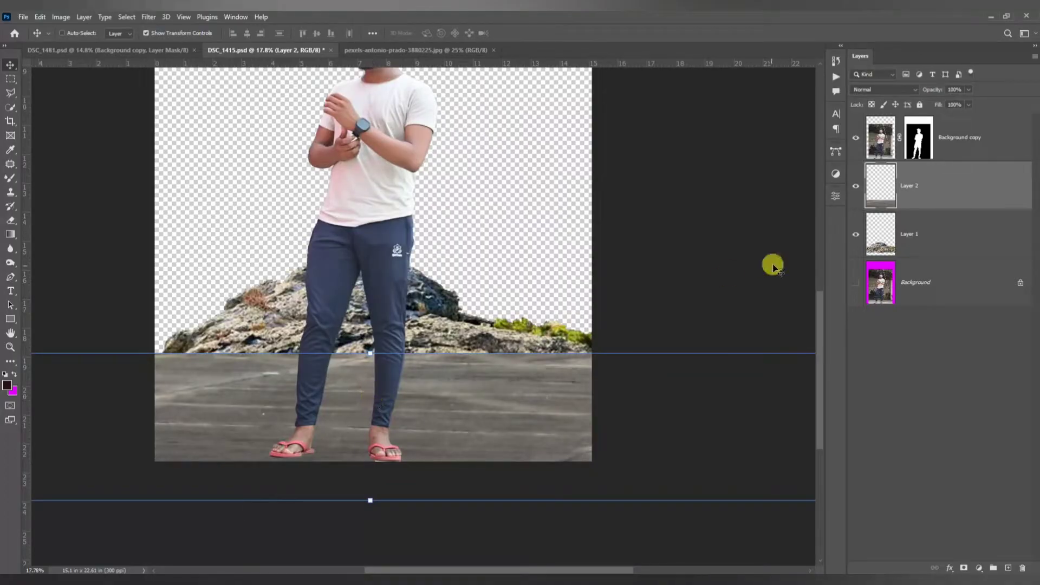
left_click(908, 233)
left_click_drag(915, 184, 909, 251)
left_click(881, 195)
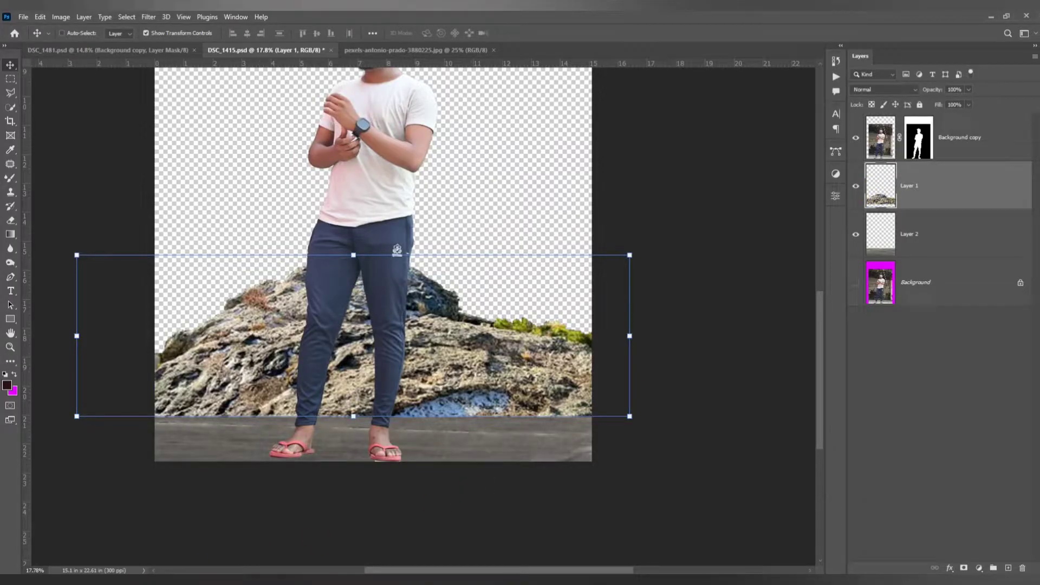
Step: Open the desert hand sculpture image from the DUBLE EXPOSURE folder in Photoshop
mouse_move(276, 578)
left_click(330, 543)
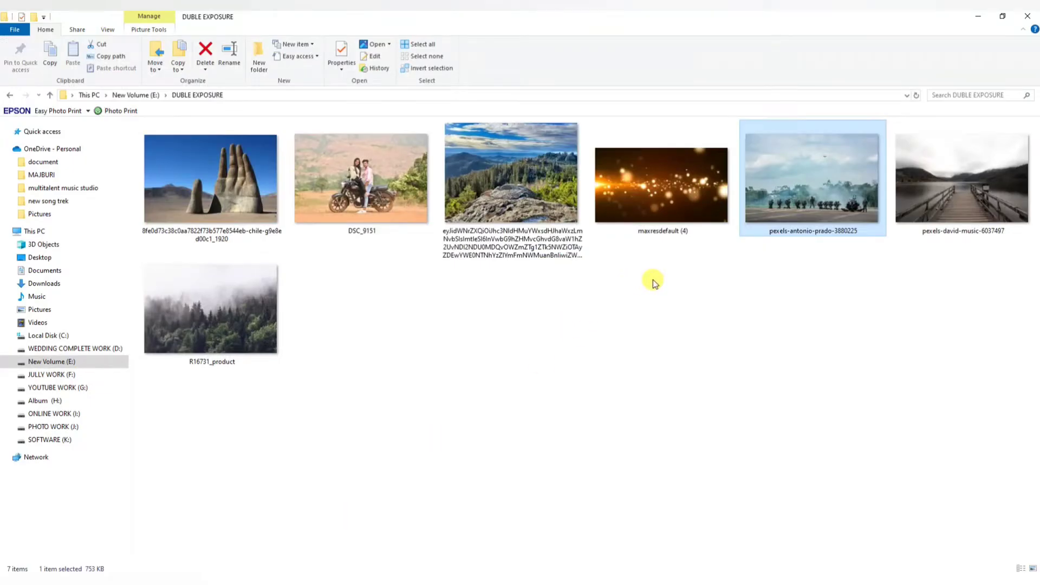
left_click_drag(189, 200, 547, 46)
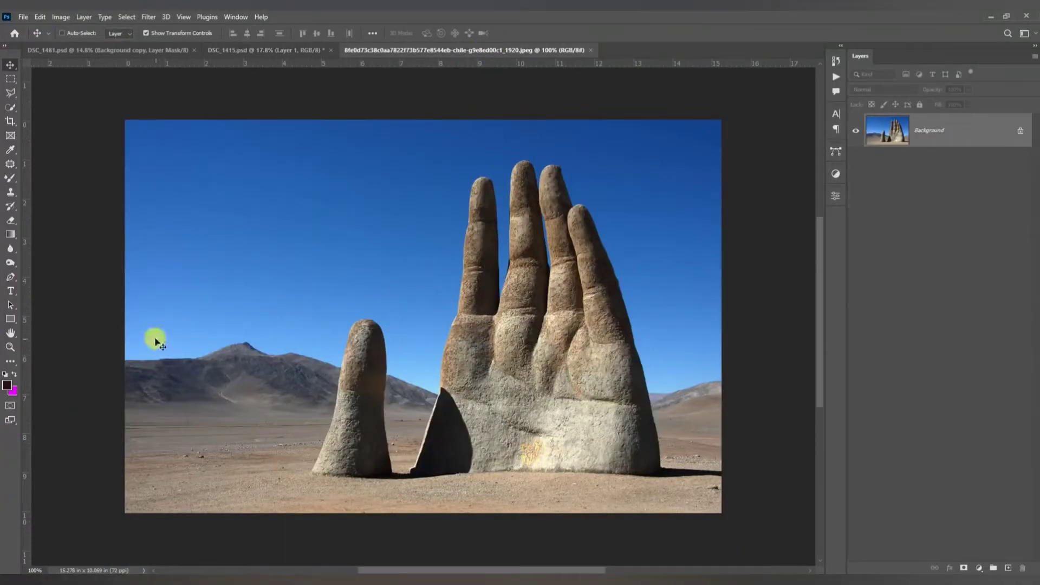
Step: Select the desert ground and hills beside the sculpture and place them over the lower-left corner of DSC_1415.psd
left_click(11, 79)
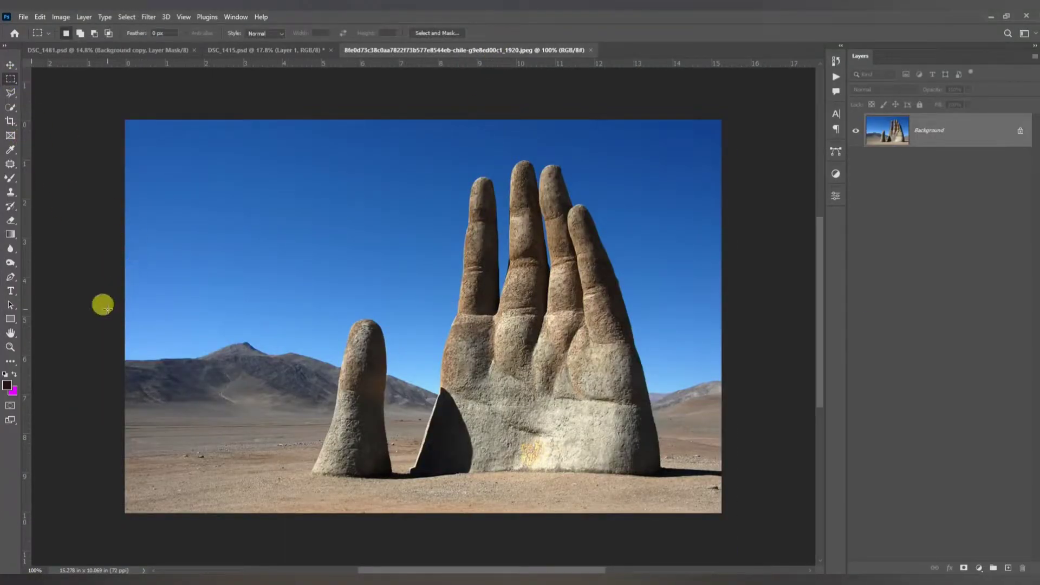
left_click(9, 106)
mouse_move(139, 374)
left_mouse_down()
mouse_move(222, 398)
mouse_move(266, 383)
mouse_move(239, 367)
mouse_move(135, 62)
mouse_move(225, 50)
mouse_move(309, 372)
mouse_move(379, 433)
left_mouse_up()
left_click(11, 65)
scroll(304, 372, "down", 2)
key("ctrl+t")
key("Return")
left_click_drag(257, 381, 230, 448)
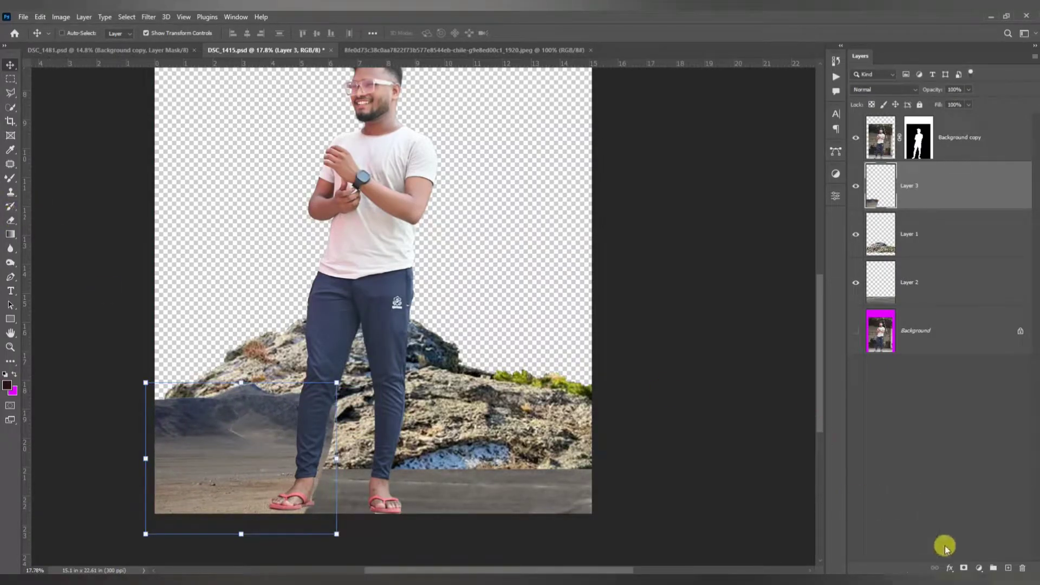
Step: Add a layer mask to the desert layer (Layer 3) and set the Brush tool to a soft tip with 0% hardness
left_click(963, 568)
scroll(214, 385, "down", 1)
right_click(9, 178)
left_click(40, 179)
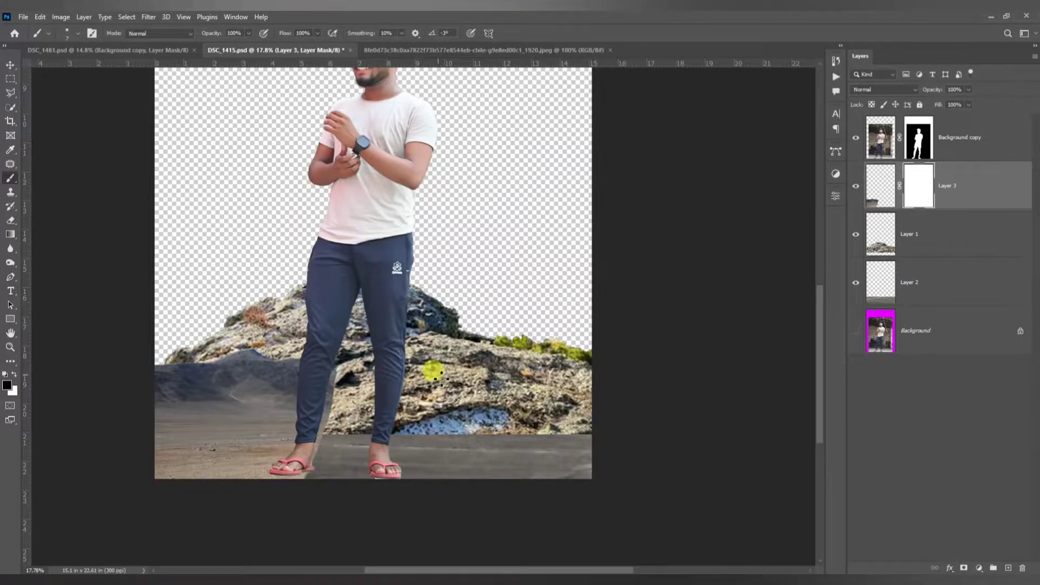
right_click(429, 367)
left_click(553, 267)
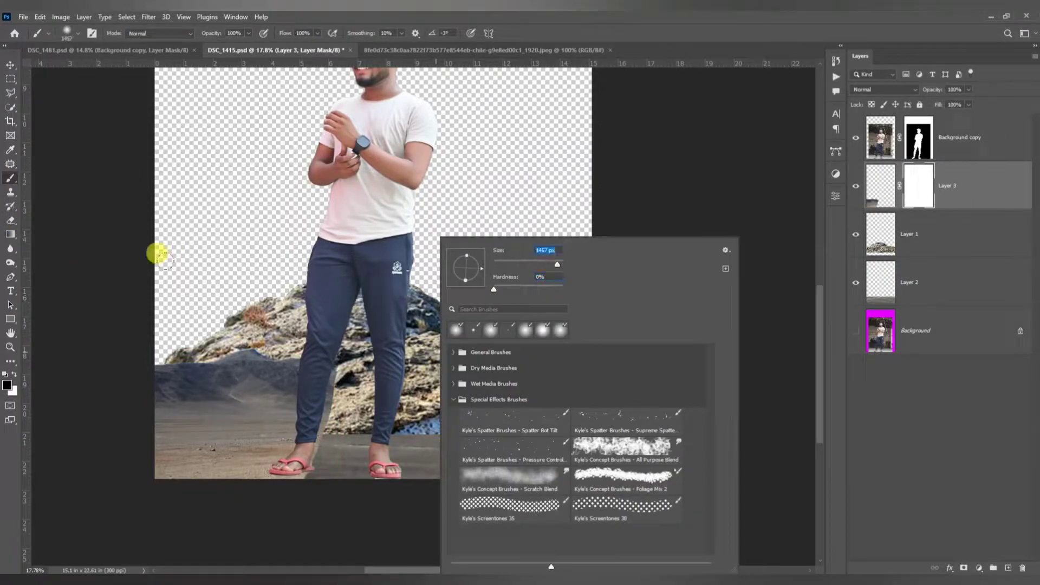
Step: Lower the brush flow to 38% and paint on the desert layer's mask to blend the hilltops into the rock
mouse_move(221, 303)
left_mouse_down()
mouse_move(163, 342)
mouse_move(270, 346)
mouse_move(351, 394)
left_mouse_up()
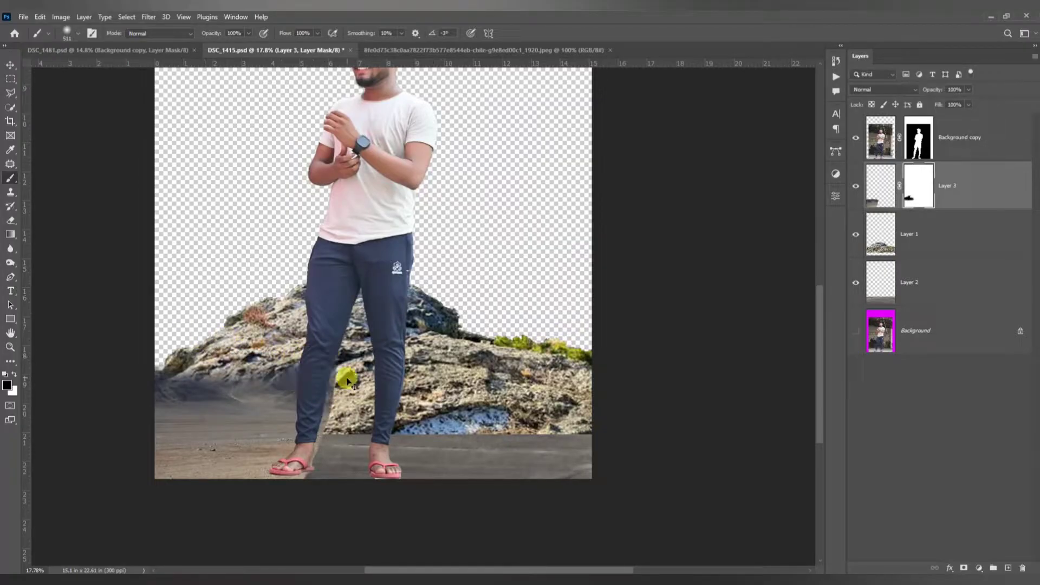
key("ctrl+z")
left_click_drag(314, 34, 295, 57)
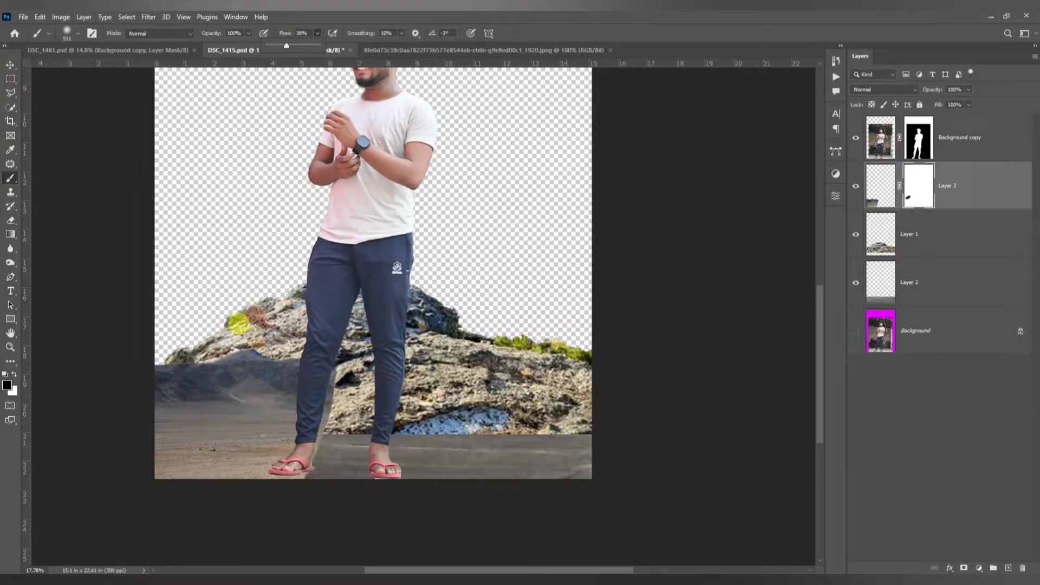
left_click_drag(239, 324, 122, 347)
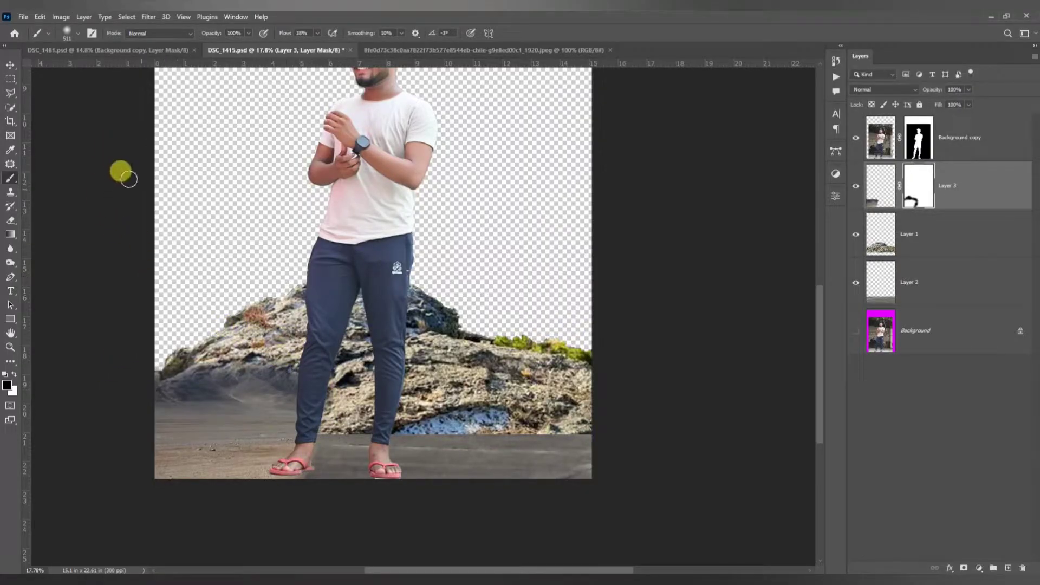
Step: Duplicate the desert layer, place the copy over the middle of the ground and flip it horizontally
key("v")
left_click_drag(264, 436, 399, 459)
key("ctrl+t")
right_click(432, 428)
left_click(460, 413)
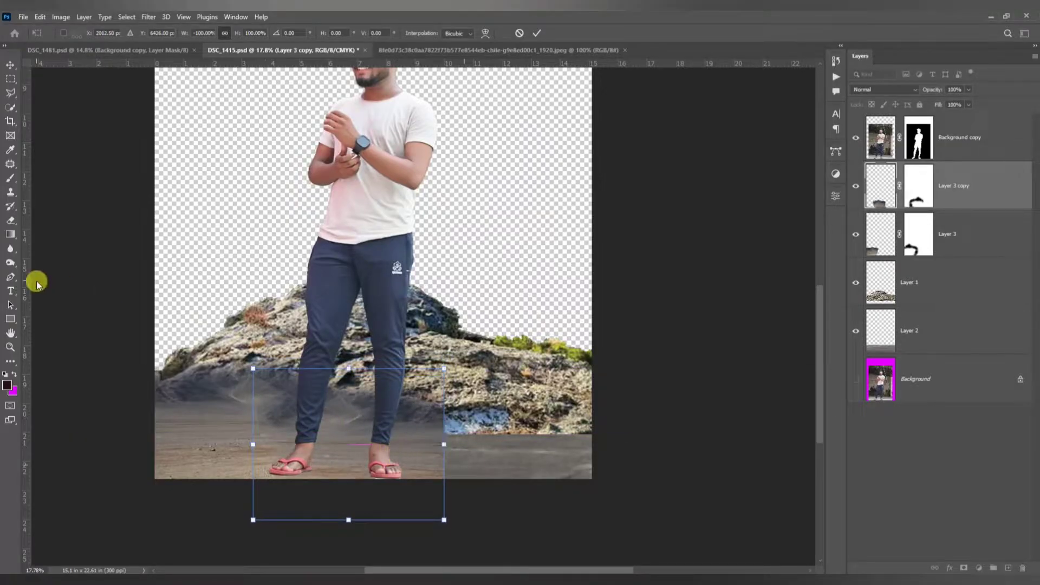
Step: Paint on the mask of Layer 3 copy to blend its hilltops and edges into the rock and neighbouring ground
left_click(10, 178)
mouse_move(276, 419)
left_mouse_down()
mouse_move(248, 398)
mouse_move(282, 409)
mouse_move(212, 432)
mouse_move(486, 447)
left_mouse_up()
key("ctrl+z")
left_click(924, 197)
Step: Place another desert copy over the lower-right ground above Layer 3 copy, and paint its mask to blend the edges
left_click(9, 68)
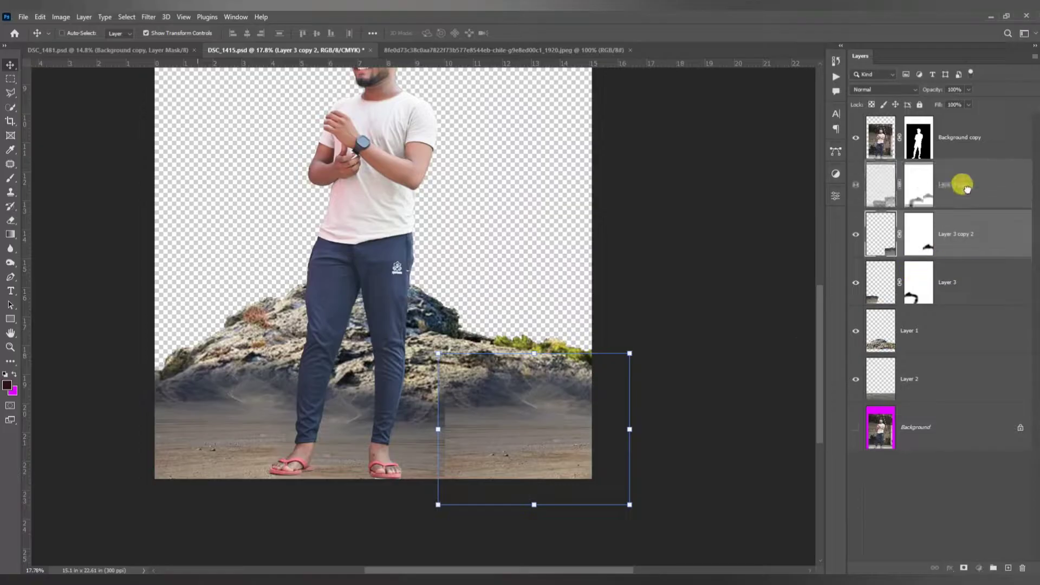
left_click_drag(958, 191, 953, 243)
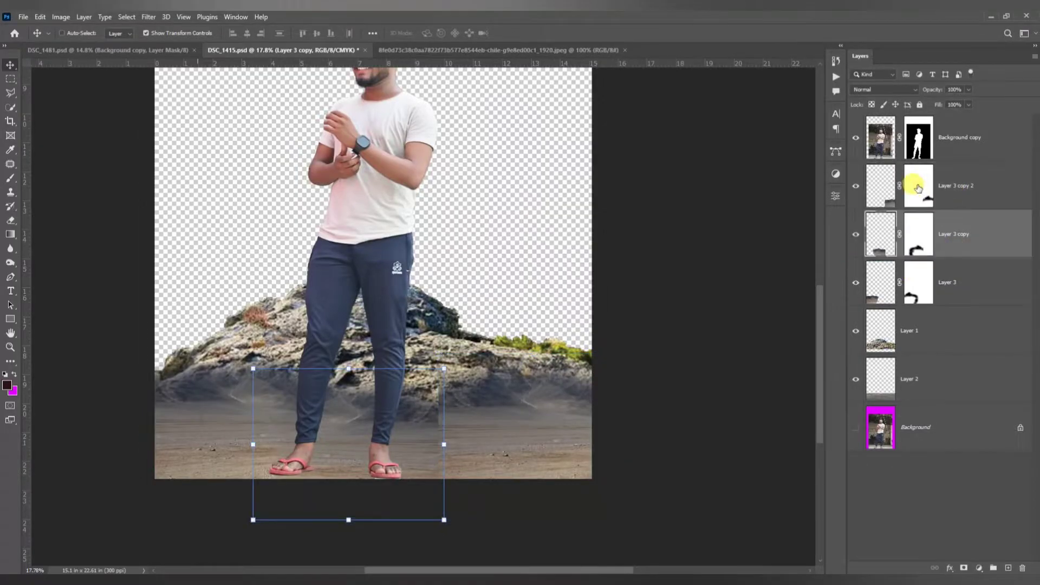
left_click(916, 187)
left_click_drag(529, 421, 509, 446)
Step: Flip Layer 3 copy 2 horizontally and enlarge it toward the man's right-hand foot to cover the gap in the ground
key("ctrl+t")
right_click(513, 420)
left_click(550, 402)
scroll(512, 430, "down", 1)
scroll(511, 428, "up", 1)
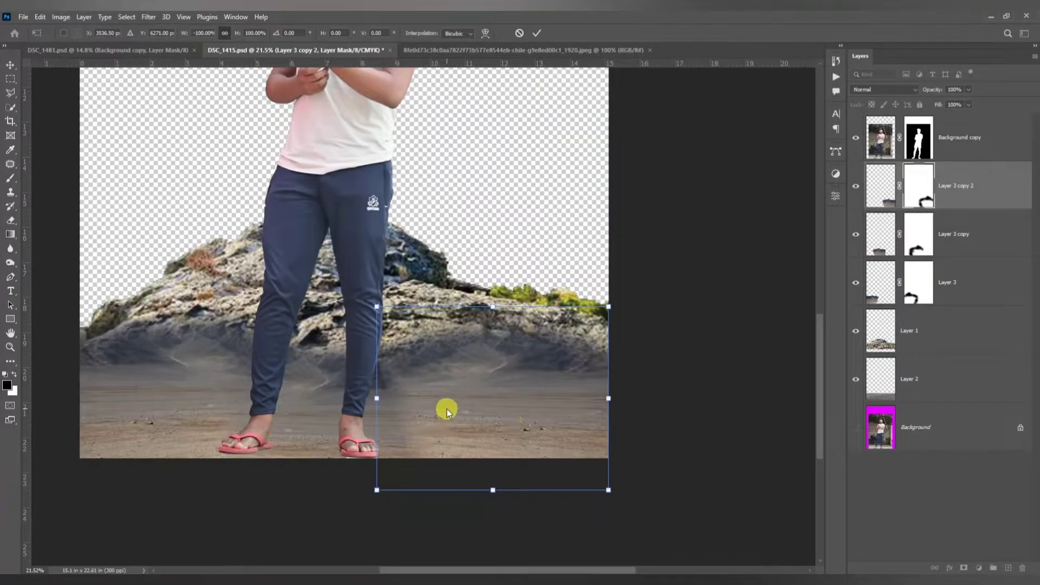
left_click_drag(371, 488, 329, 526)
key("Return")
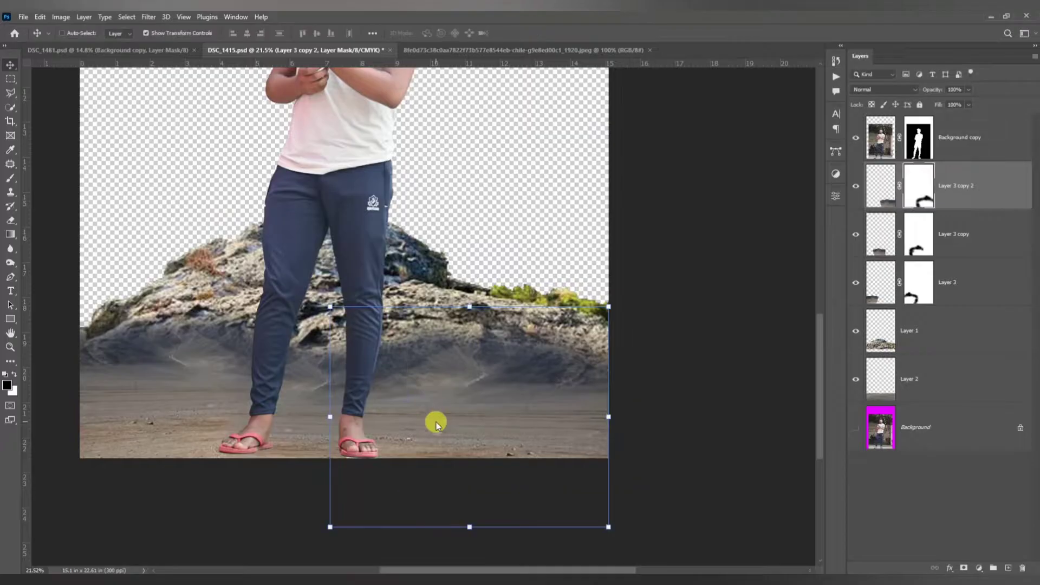
scroll(436, 423, "up", 1)
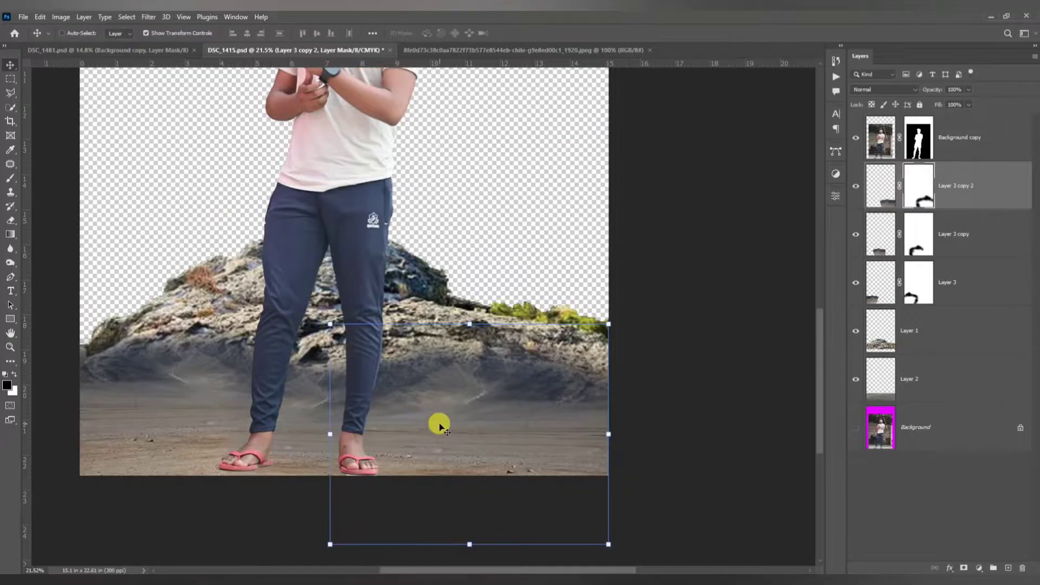
left_click(9, 179)
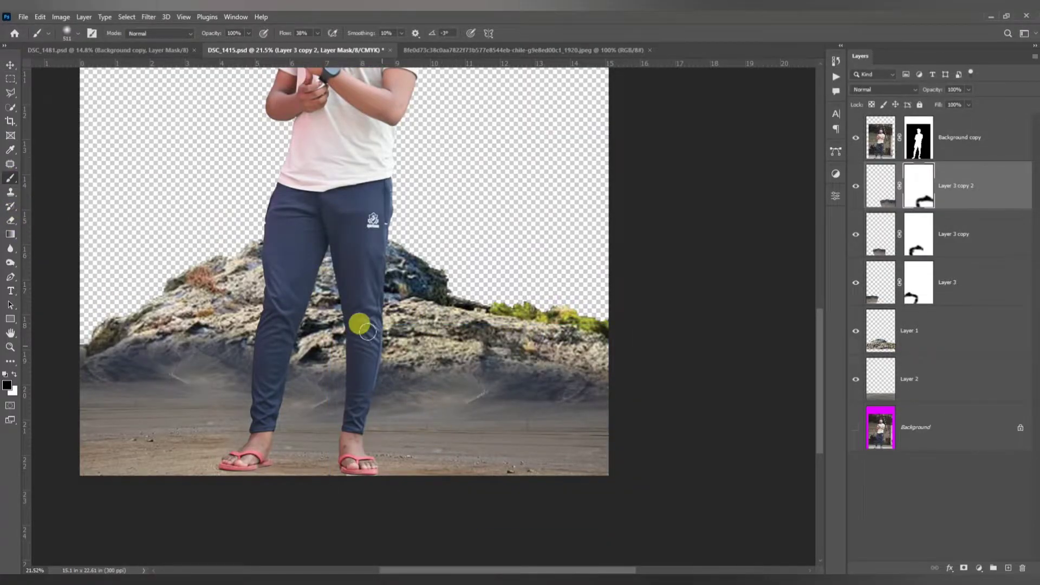
Step: Darken the rock in Layer 1 with a clipped Exposure adjustment set to exposure -0.89 and gamma correction 0.74
scroll(361, 325, "down", 1)
left_click(921, 339)
left_click(978, 568)
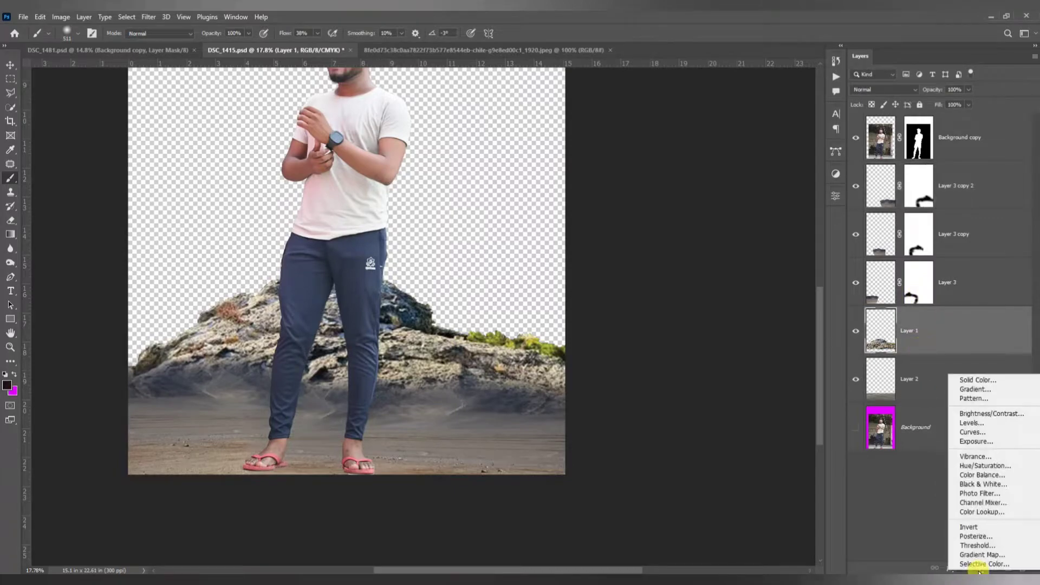
left_click(975, 441)
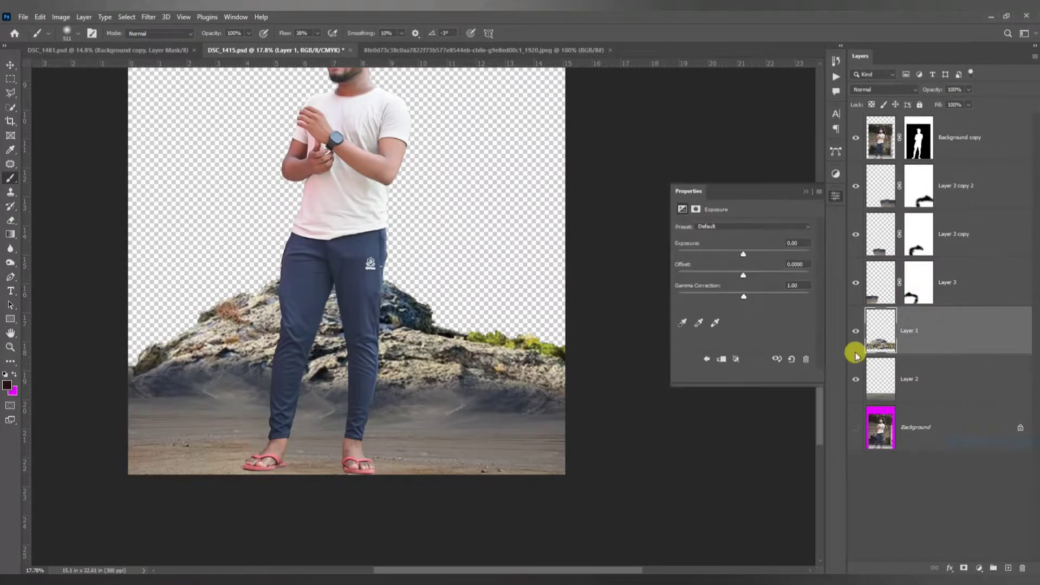
left_click_drag(743, 253, 734, 253)
mouse_move(744, 297)
left_mouse_down()
mouse_move(769, 300)
mouse_move(757, 302)
left_mouse_up()
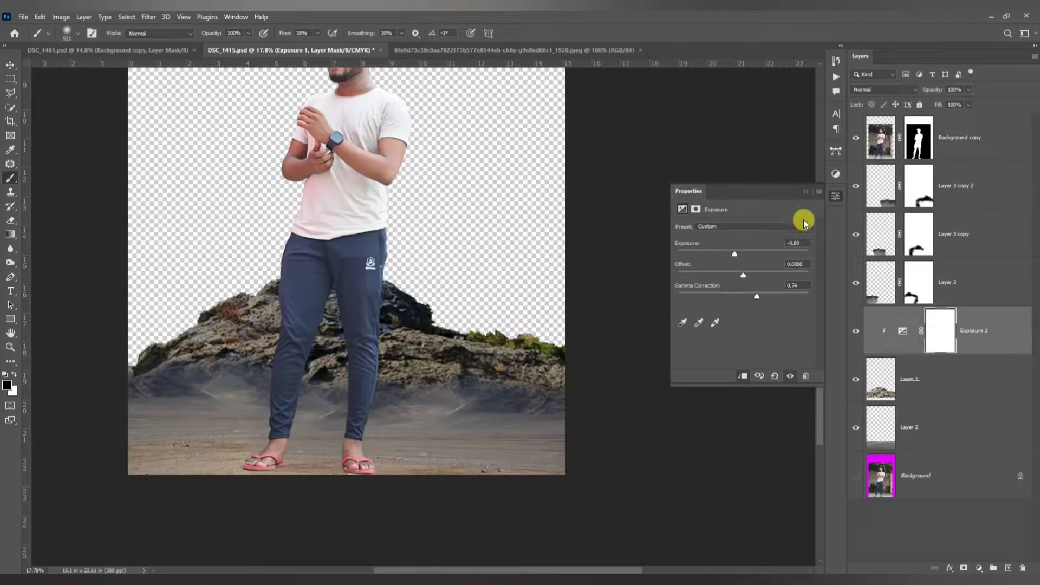
left_click(836, 196)
scroll(465, 301, "down", 3)
scroll(428, 325, "up", 3)
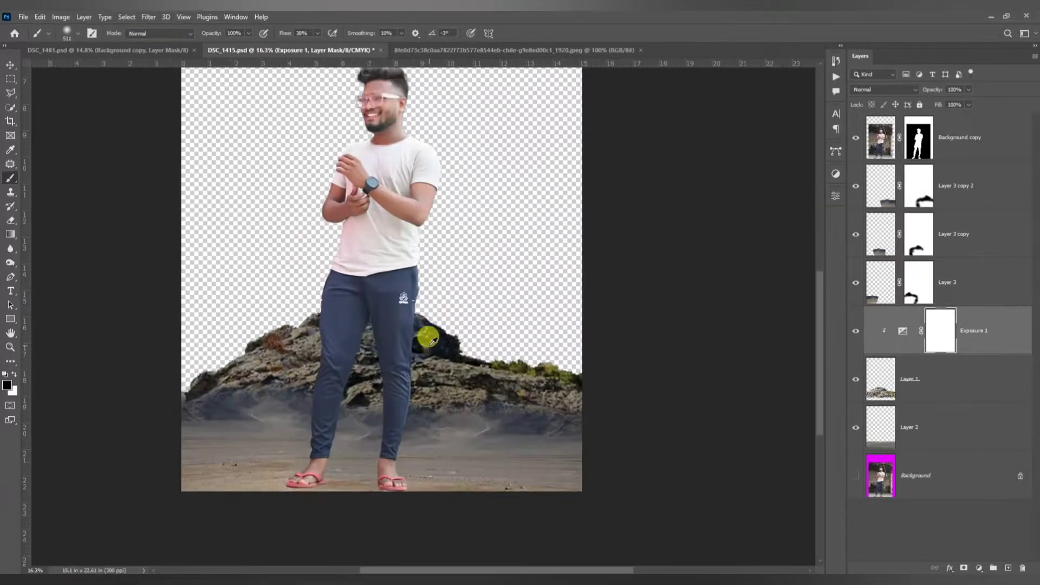
Step: Paint white on the Background copy mask with a soft 354 px brush to reveal the original ground around both sandals
left_click(921, 145)
scroll(332, 406, "up", 5)
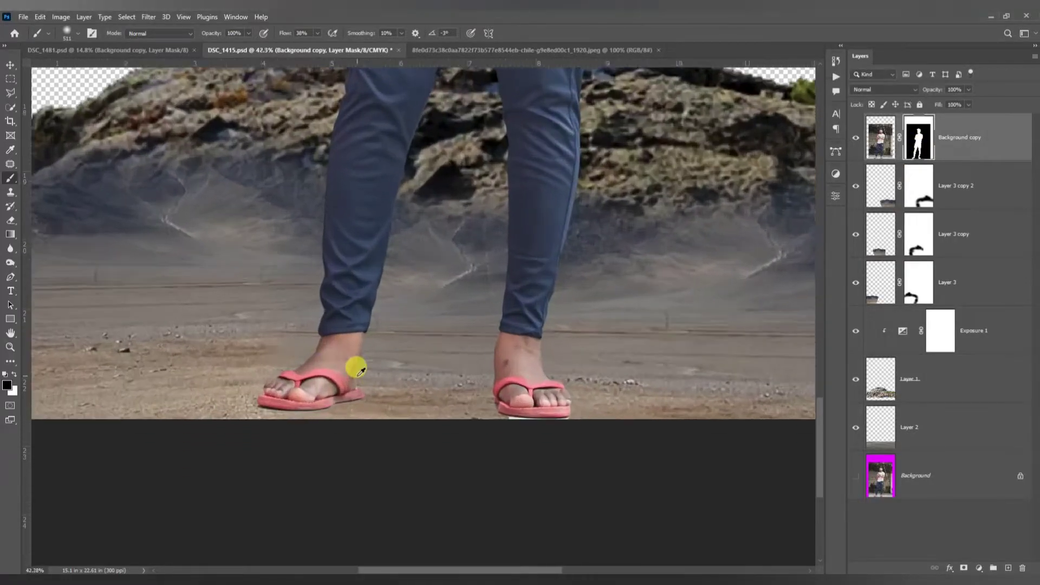
scroll(358, 370, "up", 1)
right_click(483, 279)
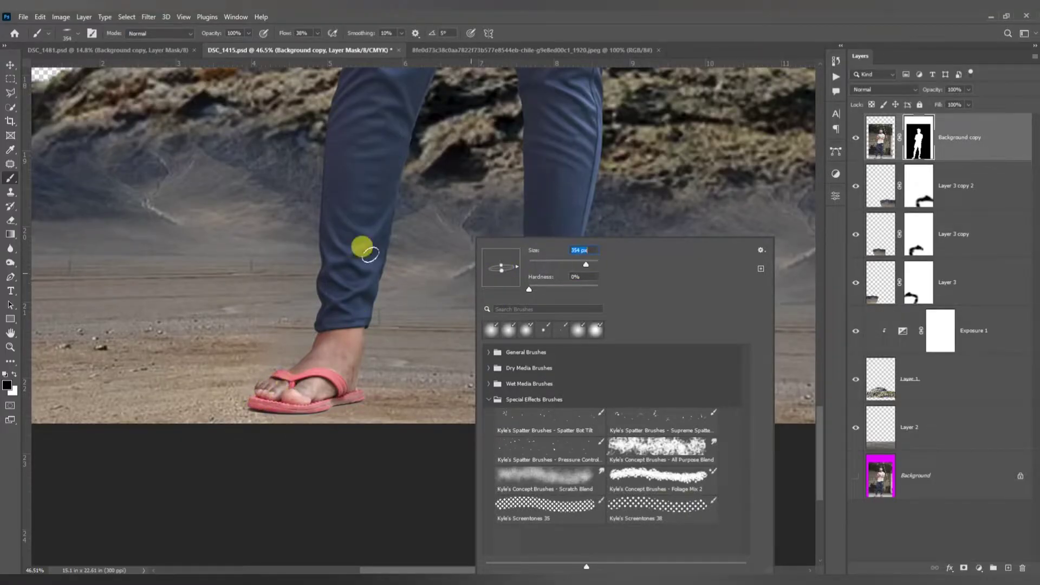
left_click(13, 374)
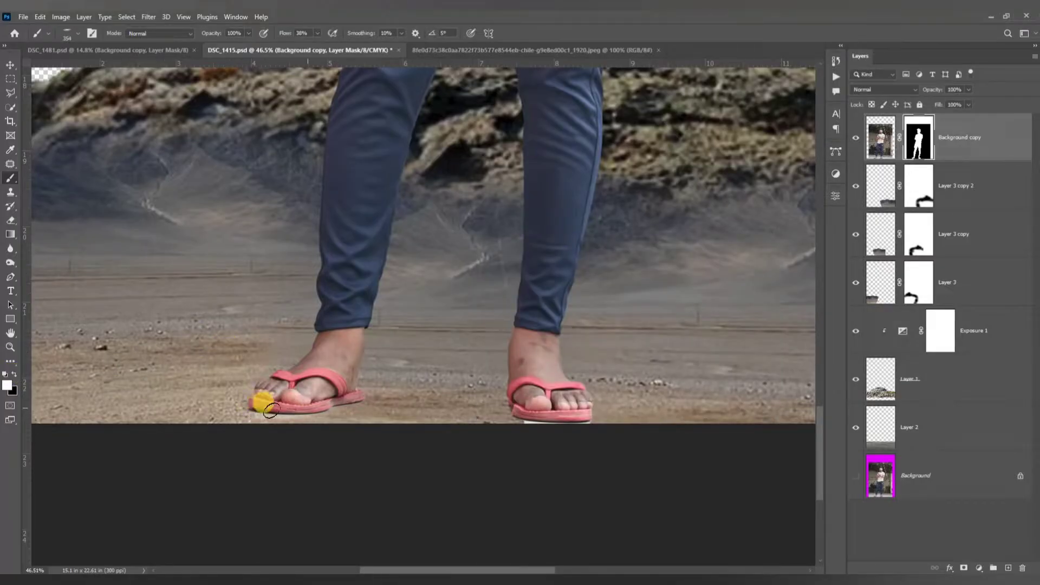
mouse_move(270, 411)
left_mouse_down()
mouse_move(259, 405)
mouse_move(318, 399)
left_mouse_up()
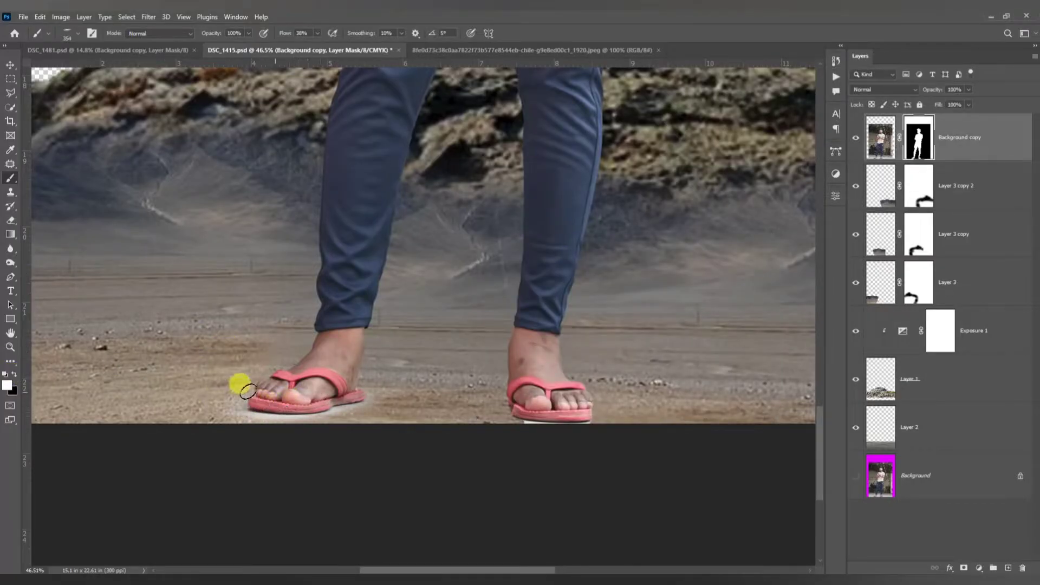
mouse_move(197, 398)
left_mouse_down()
mouse_move(318, 410)
mouse_move(350, 433)
left_mouse_up()
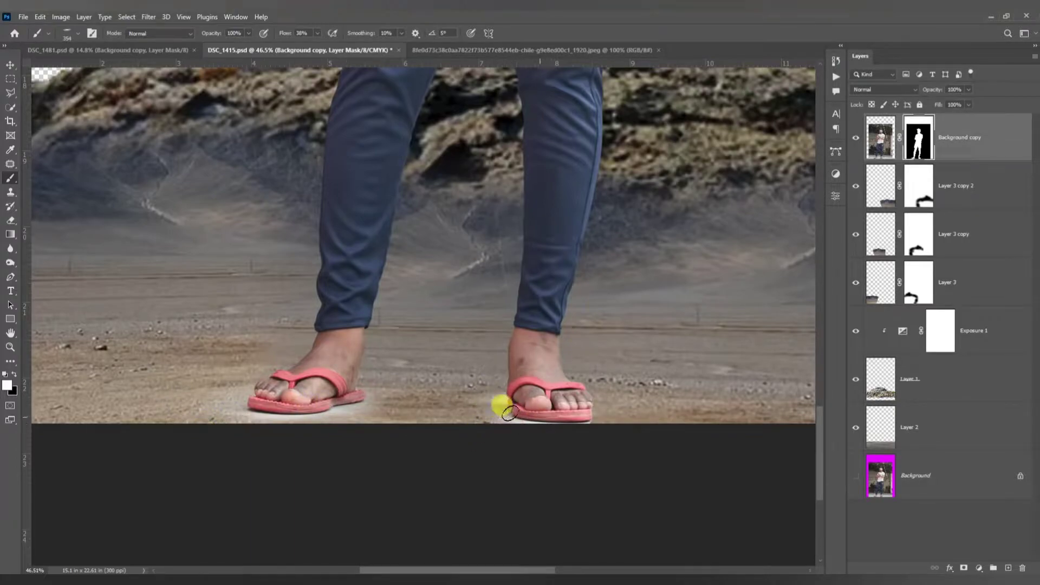
mouse_move(509, 413)
left_mouse_down()
mouse_move(556, 419)
mouse_move(530, 401)
left_mouse_up()
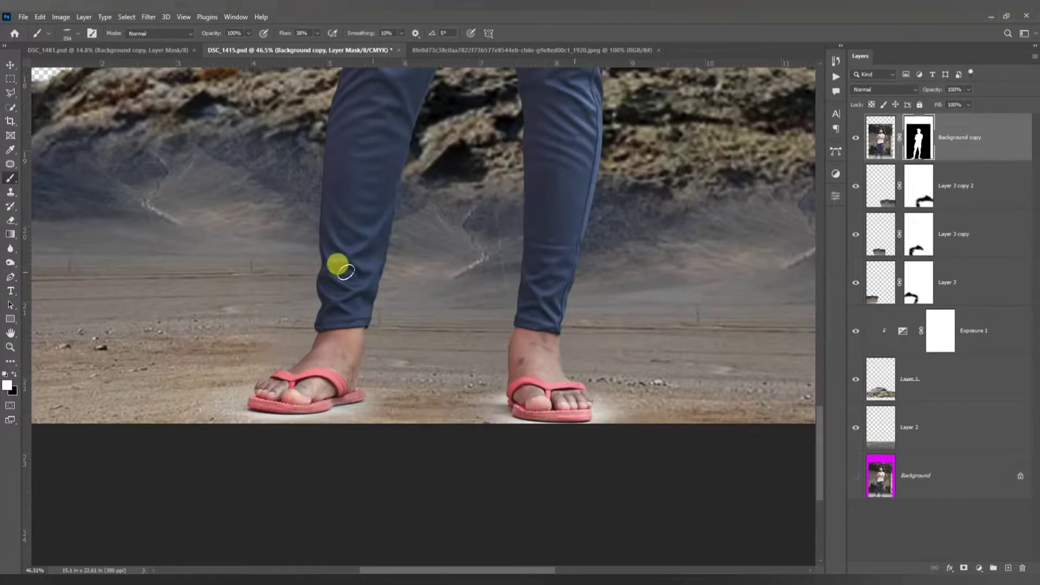
Step: Lower the brush opacity to 29% and paint between and beside the feet to blend the revealed ground into the desert
left_click(248, 33)
mouse_move(401, 379)
left_mouse_down()
mouse_move(429, 395)
mouse_move(418, 422)
left_mouse_up()
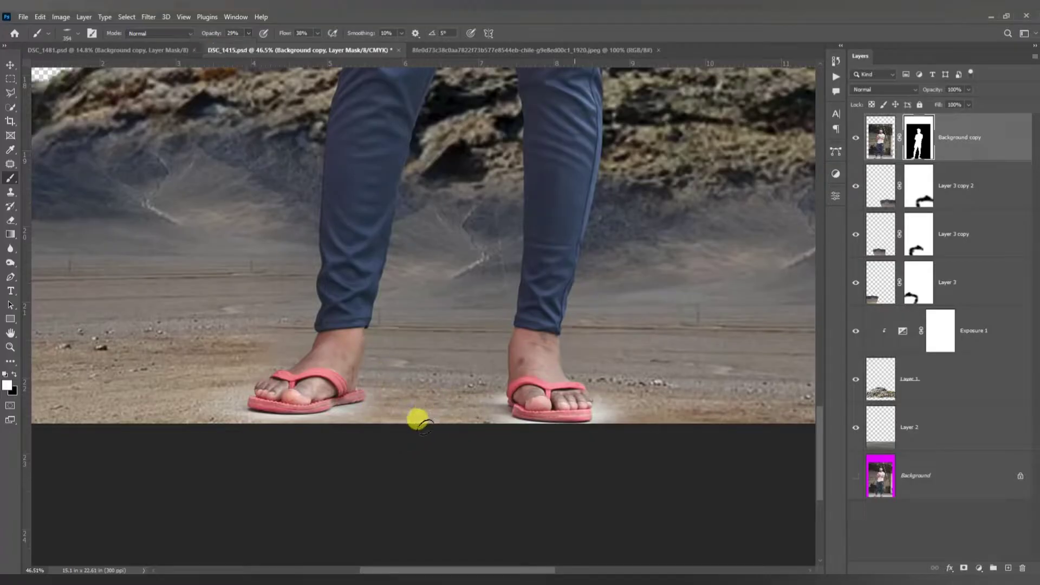
mouse_move(130, 402)
left_mouse_down()
mouse_move(166, 427)
mouse_move(217, 379)
mouse_move(372, 369)
mouse_move(345, 416)
left_mouse_up()
mouse_move(458, 426)
left_mouse_down()
mouse_move(471, 394)
mouse_move(604, 408)
mouse_move(568, 427)
left_mouse_up()
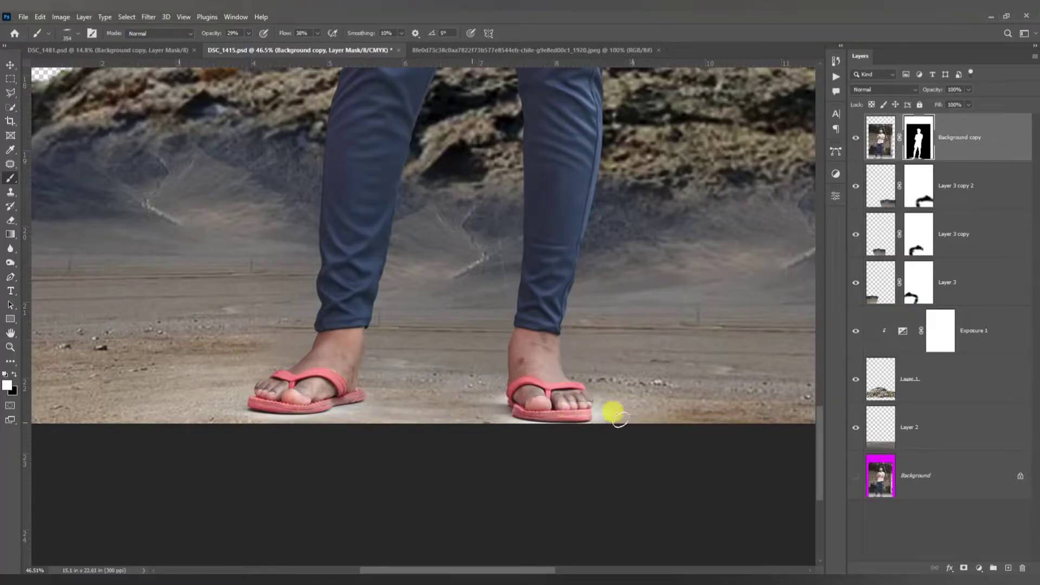
scroll(425, 337, "up", 2)
scroll(472, 333, "down", 5)
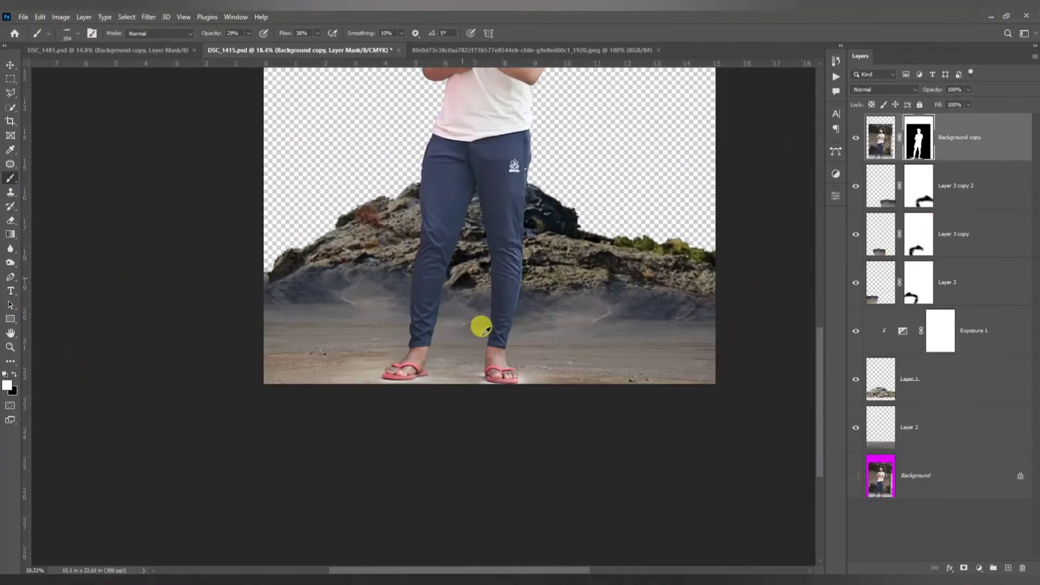
scroll(479, 335, "up", 3)
Step: Add a Color Balance adjustment clipped to the Background copy layer and shift the yellow–blue balance of its midtones
left_click(971, 561)
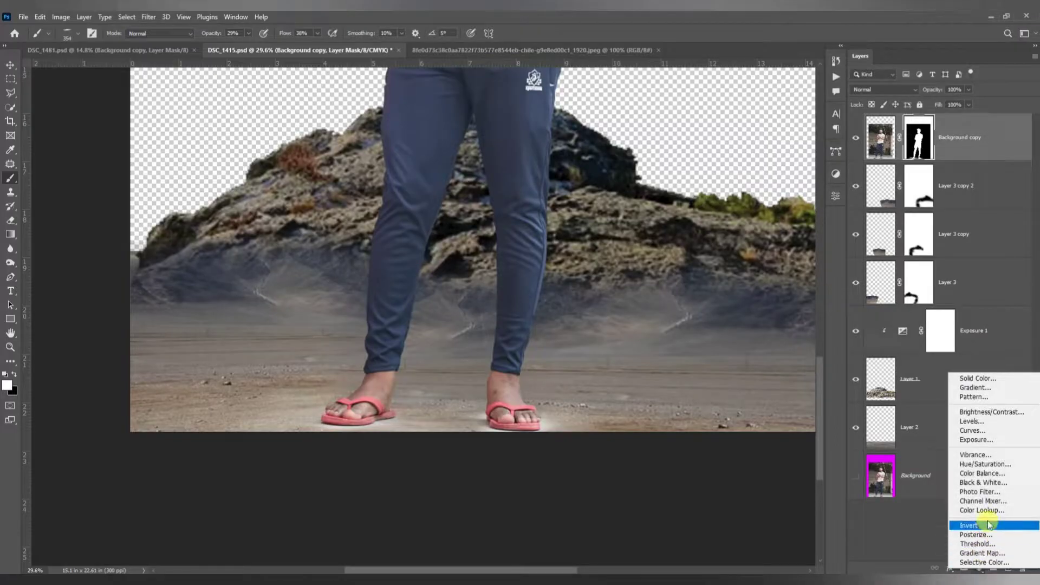
left_click(986, 475)
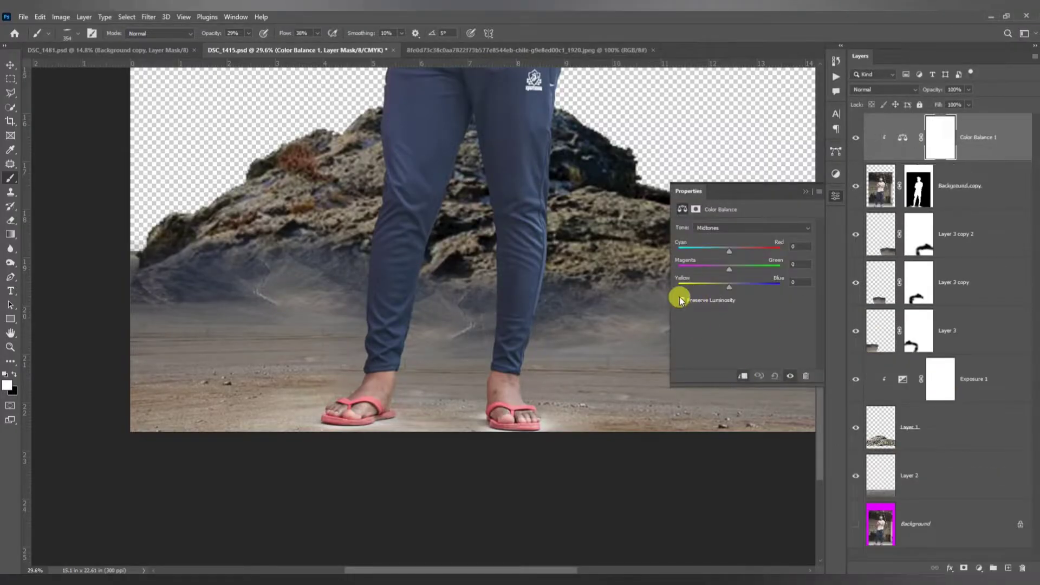
mouse_move(716, 289)
left_mouse_down()
mouse_move(679, 289)
mouse_move(736, 294)
left_mouse_up()
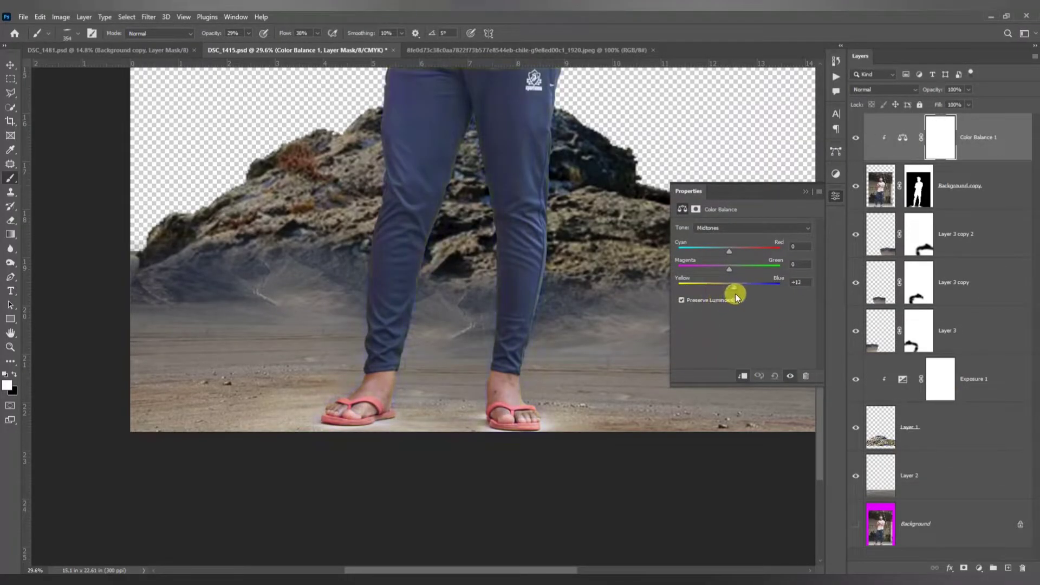
Step: Set the Color Balance shadows to +35 cyan–red, -14 magenta–green and -23 yellow–blue
left_click(729, 237)
left_click(715, 228)
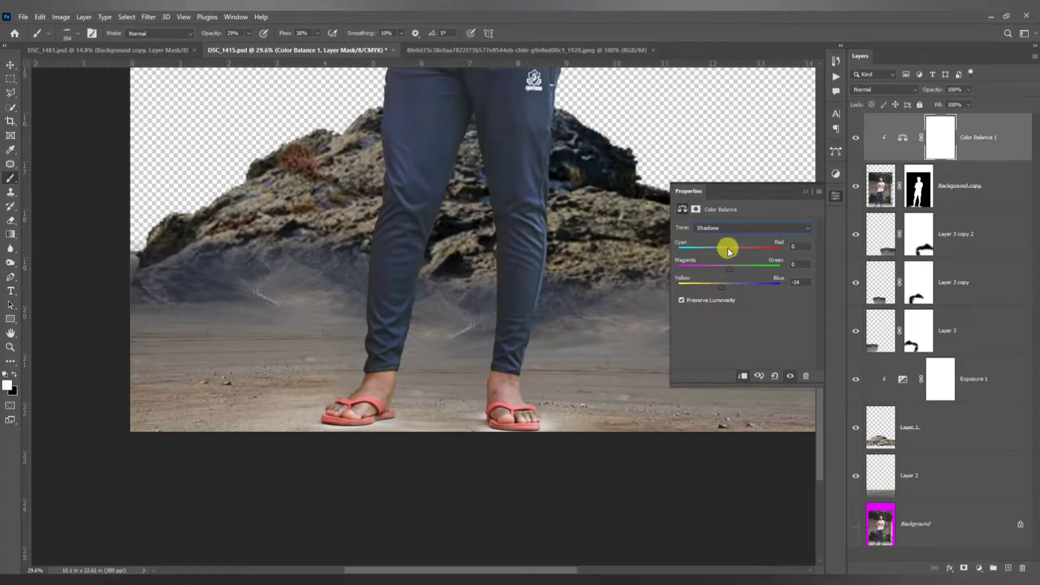
left_click_drag(727, 248, 741, 268)
left_click_drag(750, 268, 669, 301)
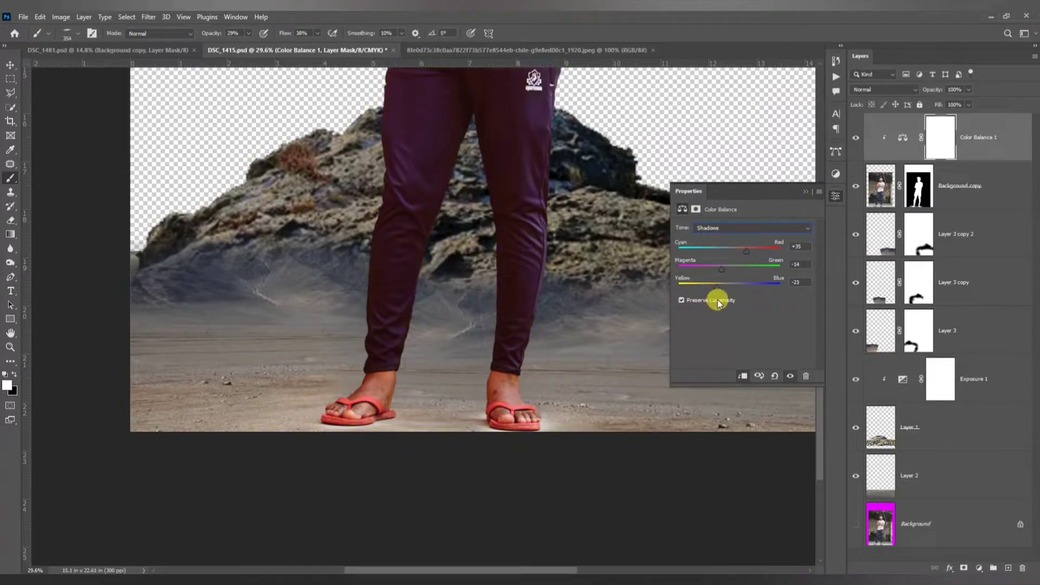
Step: Adjust the color sliders of another tonal range in the Color Balance, and invert the adjustment's mask to black
left_click(727, 228)
left_click(726, 242)
left_click_drag(733, 288, 717, 292)
left_click_drag(704, 274, 728, 283)
left_click(941, 144)
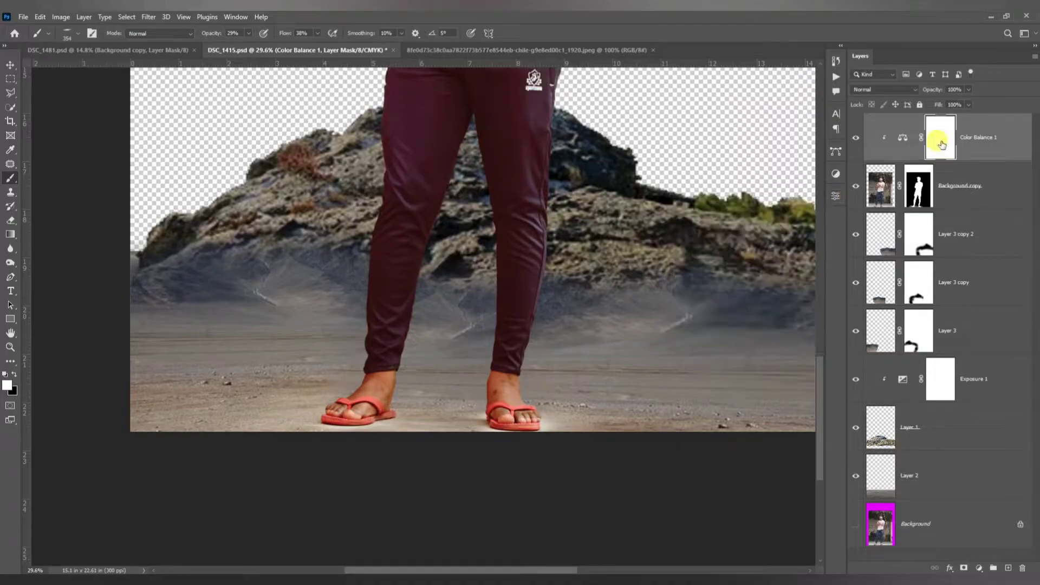
key("ctrl+i")
Step: Set the brush to 100% opacity and 28% flow, and paint the Color Balance effect onto the sandals' soles
scroll(308, 383, "up", 3)
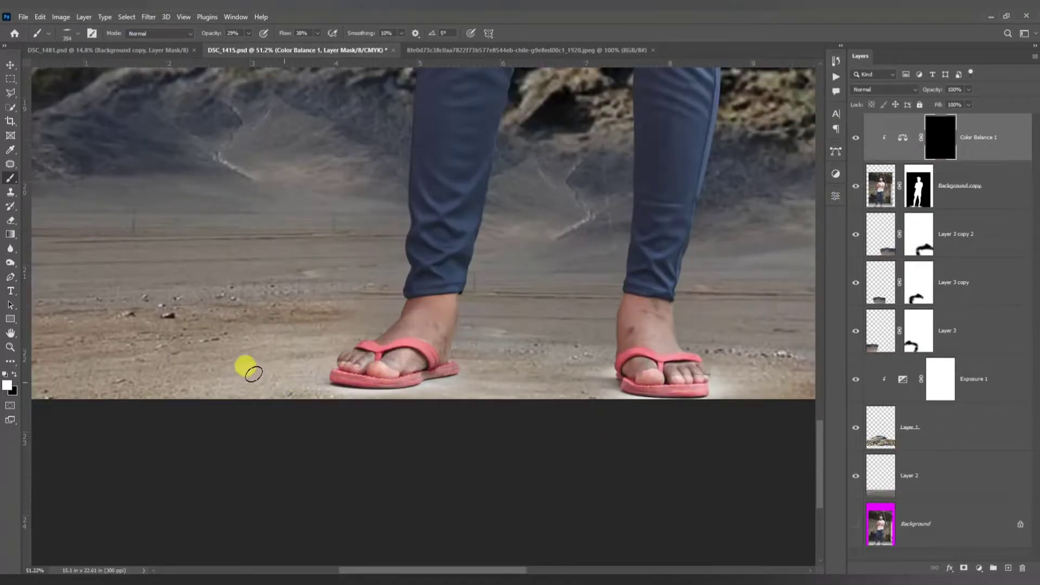
left_click(317, 33)
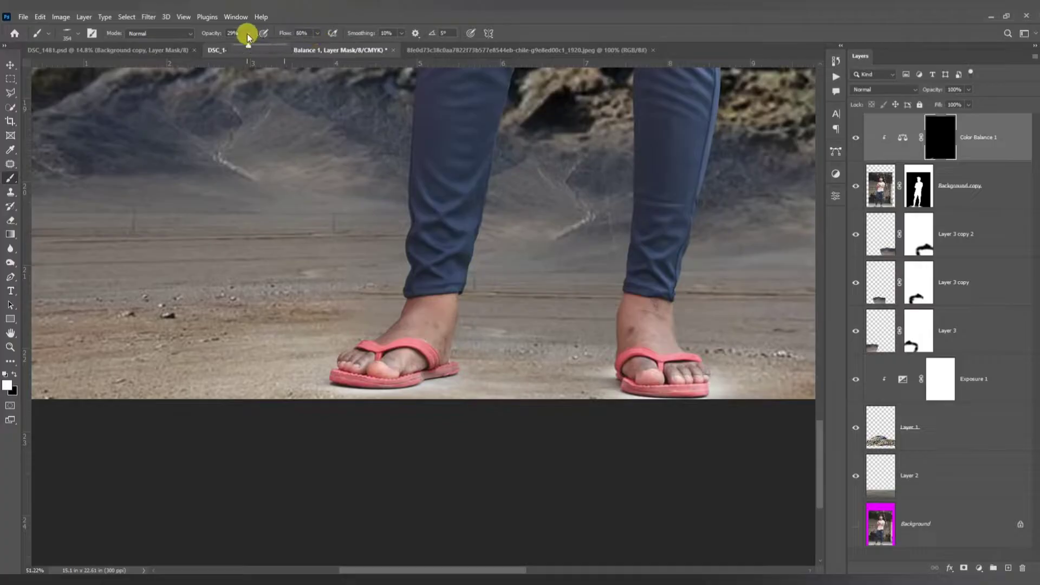
left_click(317, 33)
left_click_drag(248, 35, 302, 52)
mouse_move(309, 376)
left_mouse_down()
mouse_move(440, 380)
mouse_move(318, 391)
mouse_move(249, 365)
mouse_move(336, 389)
left_mouse_up()
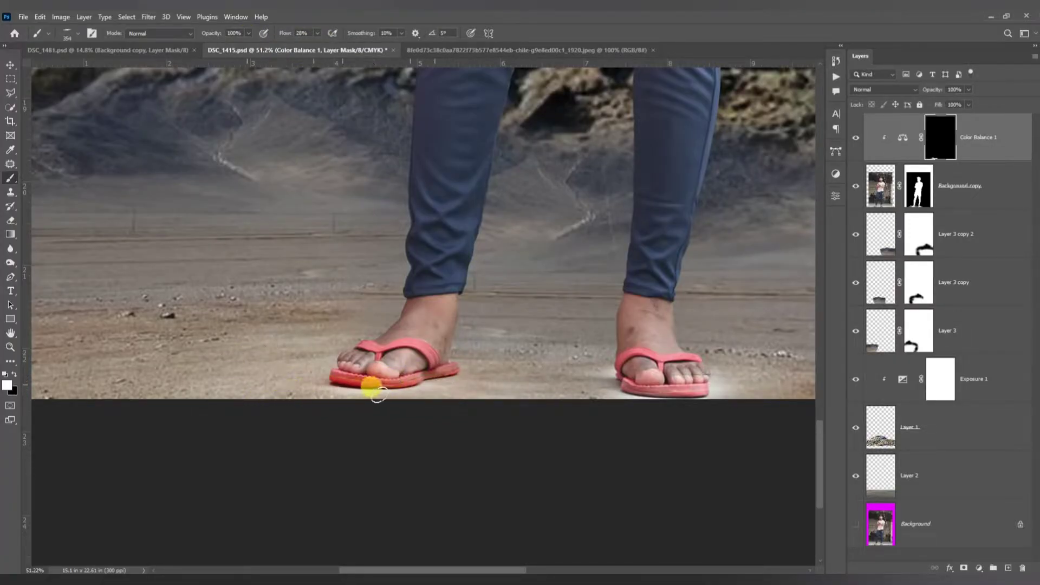
mouse_move(260, 390)
left_mouse_down()
mouse_move(540, 402)
mouse_move(565, 390)
mouse_move(580, 413)
mouse_move(697, 392)
mouse_move(709, 372)
left_mouse_up()
Step: Reduce the brush to 161 px, raise its flow to 100% and paint the red tint along the right-hand sandal's sole
scroll(713, 373, "up", 5)
right_click(655, 357)
left_click(742, 264)
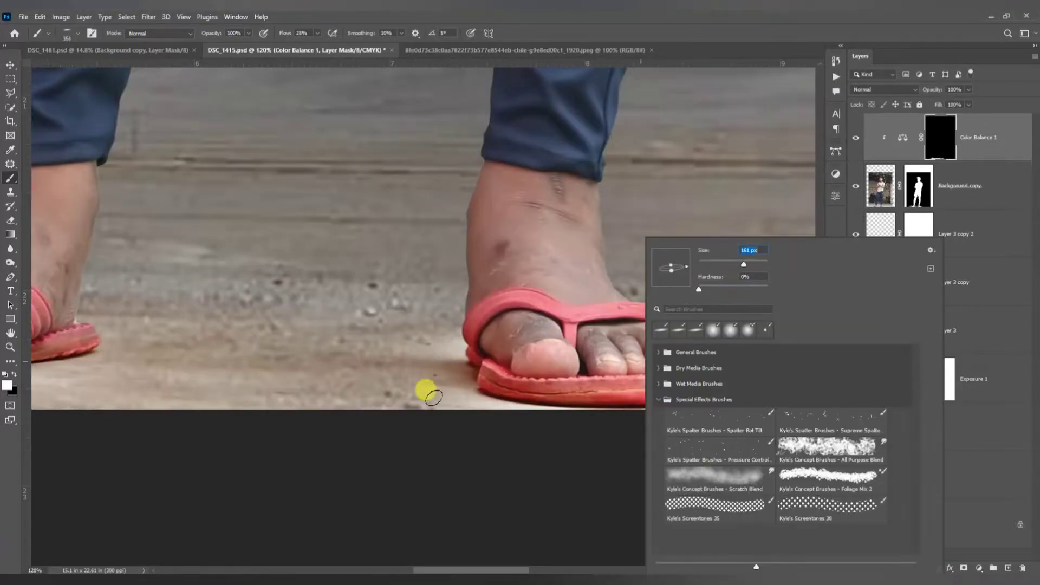
left_click(420, 395)
left_click(318, 34)
left_click_drag(330, 47, 360, 47)
left_click(418, 392)
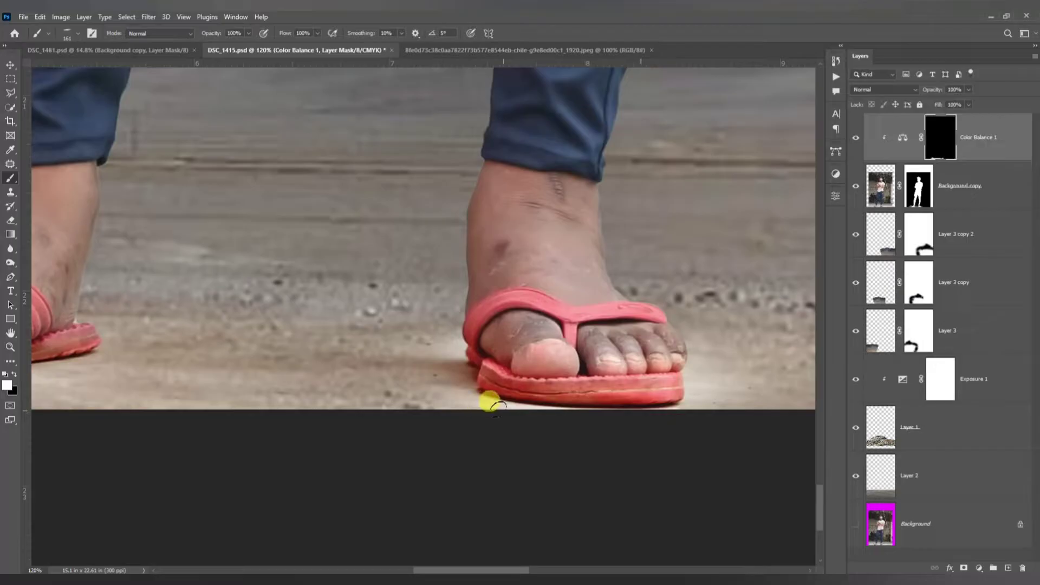
left_click_drag(394, 326, 385, 375)
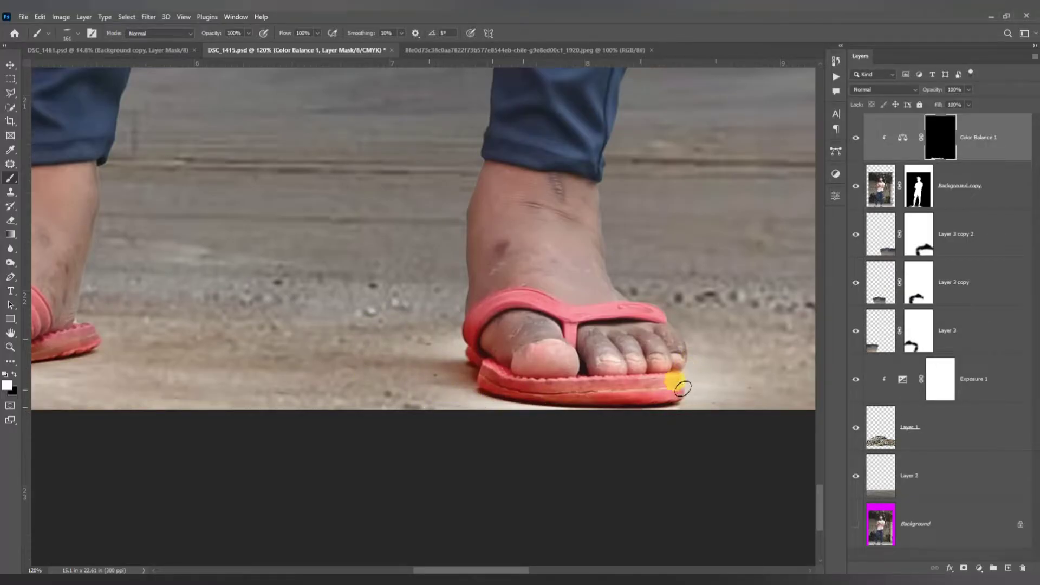
Step: On the man's layer mask, set the brush flow to 43% and touch up the edges around his feet
left_click_drag(596, 245, 423, 241)
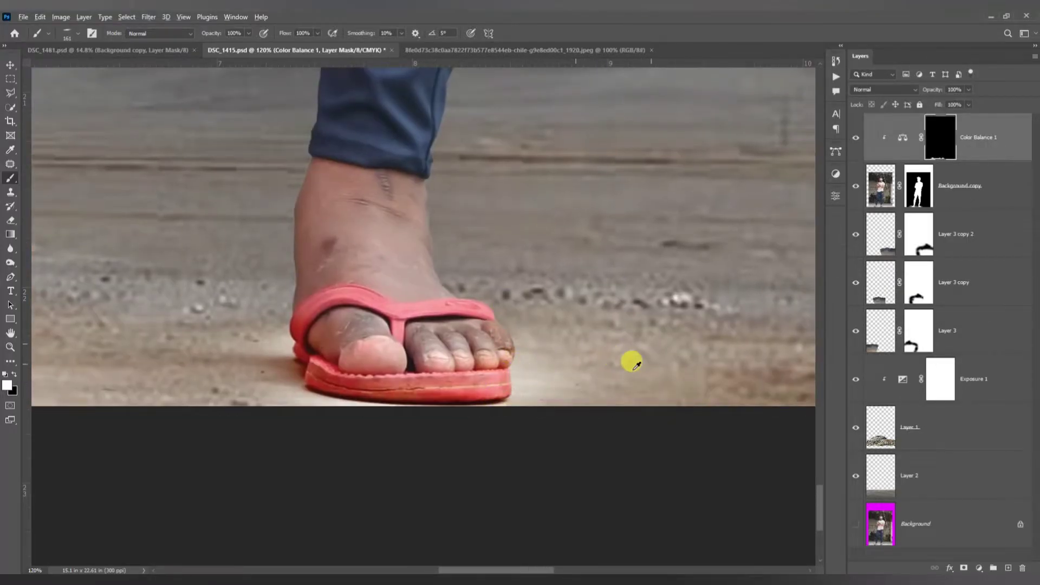
key("ctrl+0")
scroll(618, 377, "up", 5)
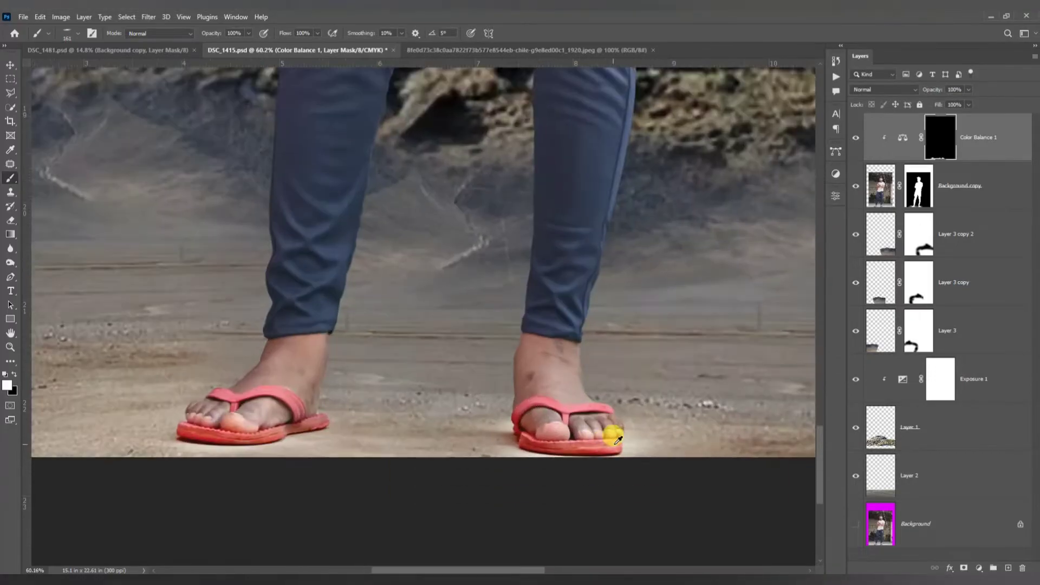
scroll(629, 383, "down", 2)
scroll(565, 339, "up", 3)
left_click(924, 197)
scroll(352, 114, "down", 1)
left_click(316, 34)
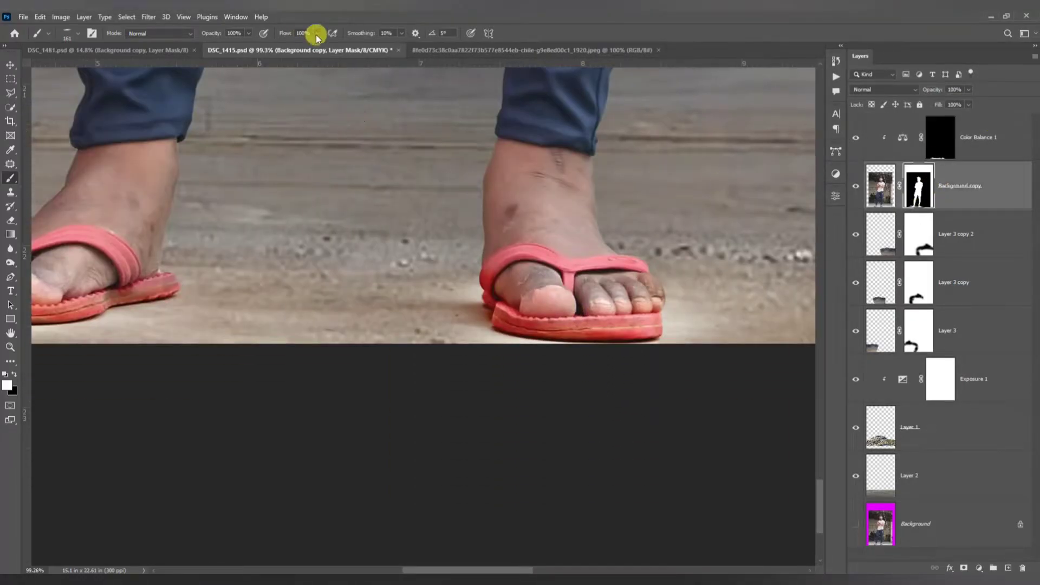
left_click_drag(311, 54, 287, 54)
left_click(170, 144)
left_click(11, 373)
mouse_move(445, 334)
left_mouse_down()
mouse_move(551, 358)
mouse_move(666, 293)
mouse_move(697, 317)
mouse_move(658, 331)
mouse_move(676, 355)
mouse_move(405, 299)
mouse_move(423, 292)
left_mouse_up()
scroll(536, 363, "down", 10)
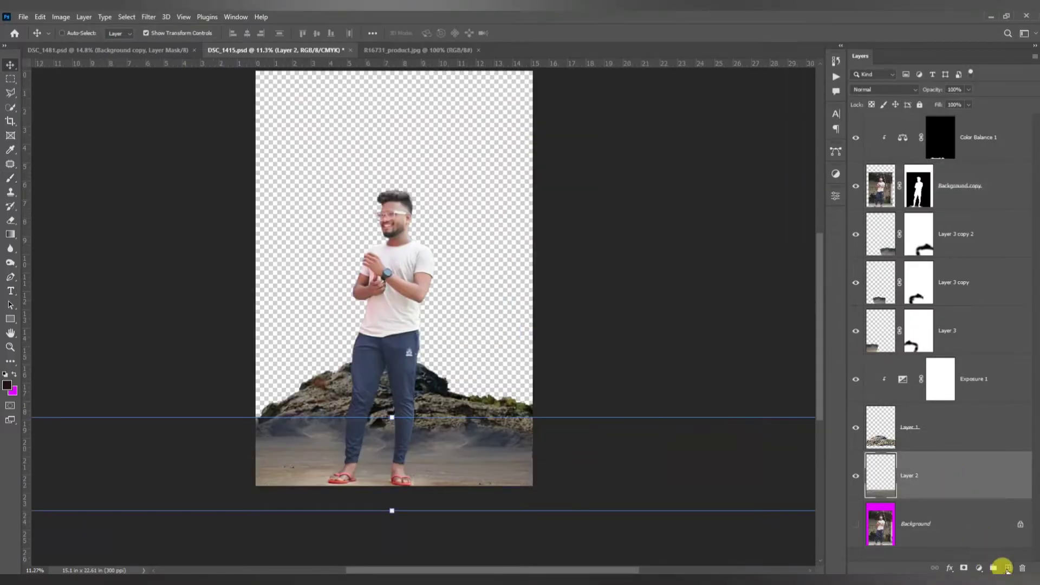
Step: Add a new layer above the ground layer Layer 2 and fill it with light blue #cbf2ff
left_click(1006, 568)
scroll(915, 476, "down", 1)
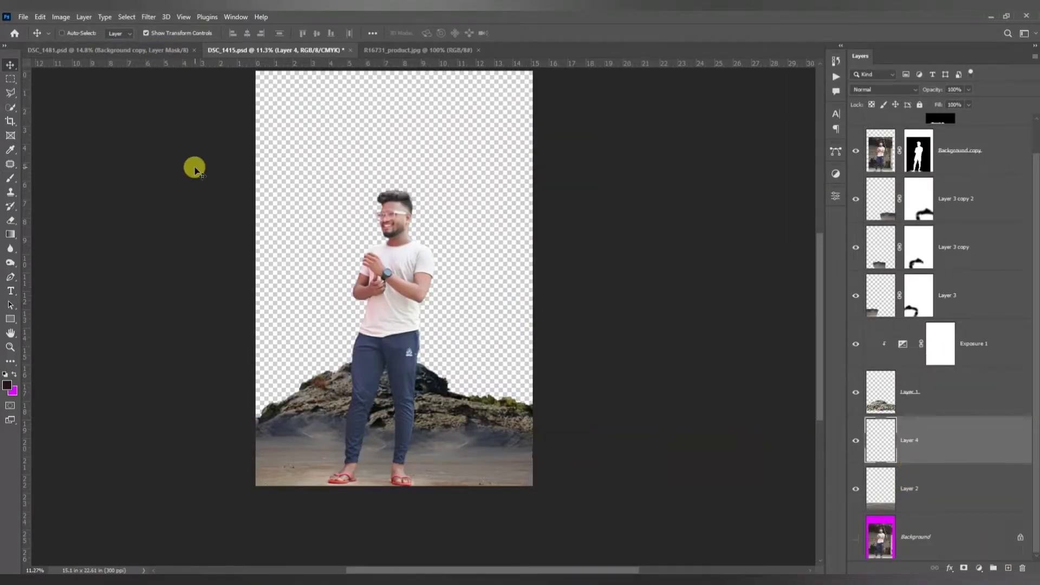
left_click(41, 17)
left_click(20, 182)
left_click(755, 165)
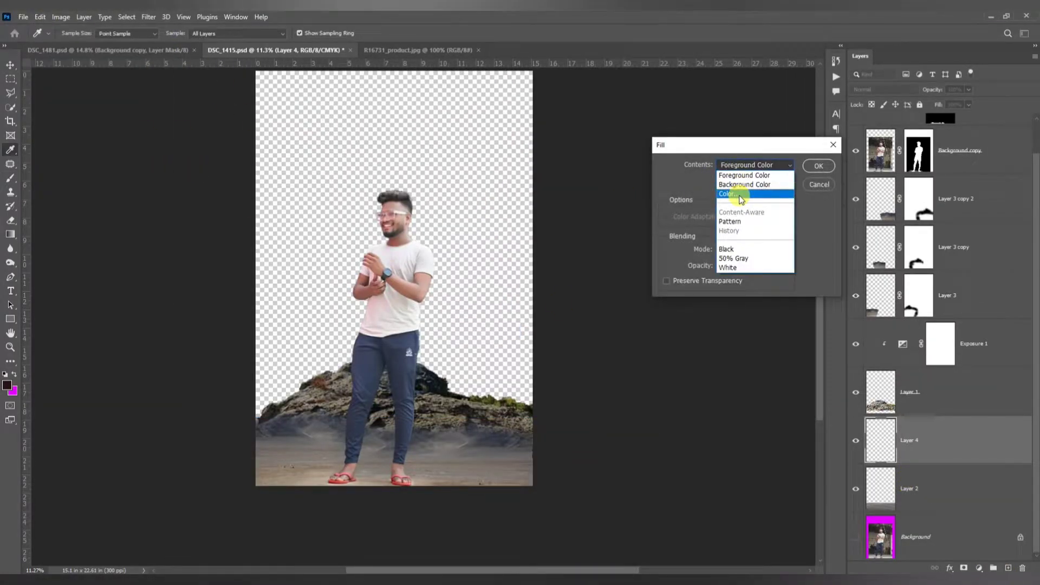
left_click(739, 188)
left_click(813, 412)
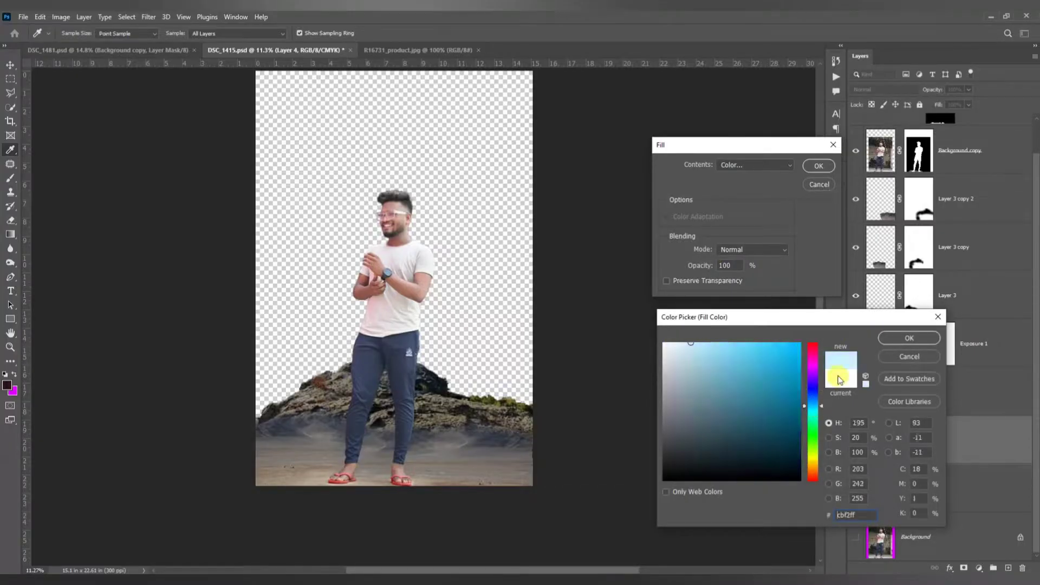
left_click(909, 338)
left_click(819, 166)
scroll(501, 260, "up", 1)
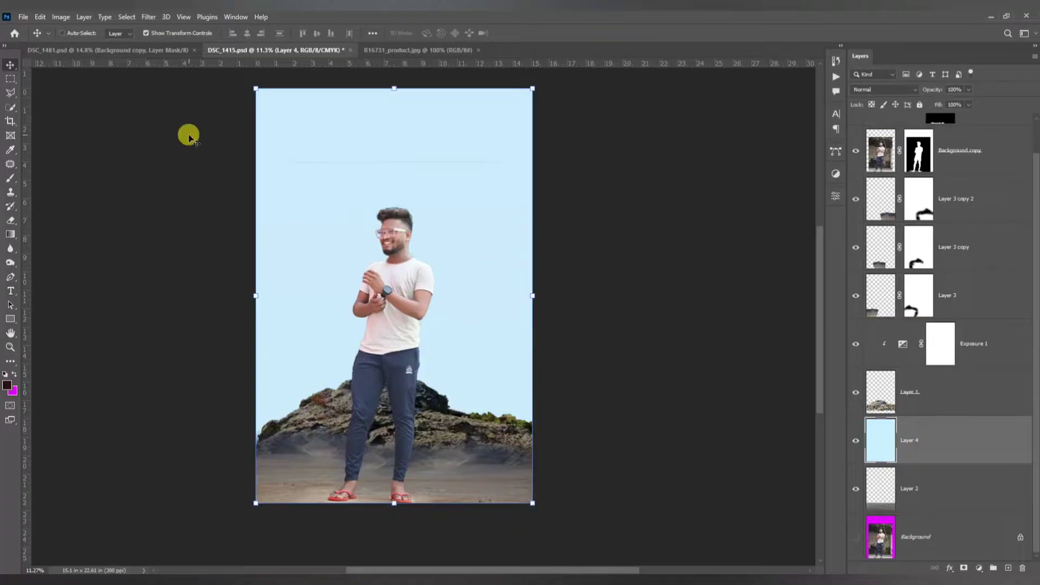
Step: Apply Sky Replacement with a grey overcast sky to the blue layer, output it as a duplicate layer, and set that to Multiply
left_click(40, 17)
left_click(59, 292)
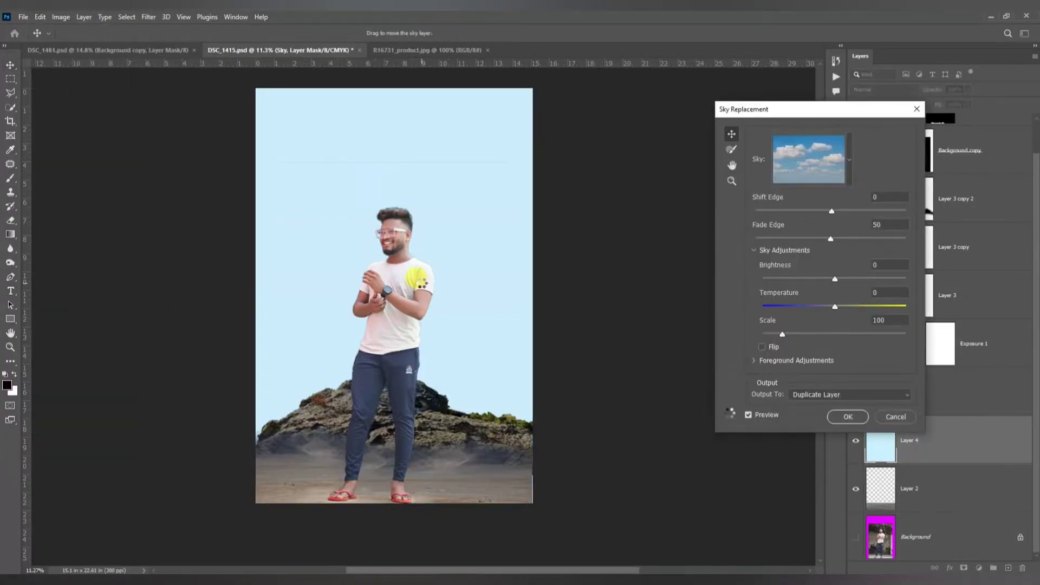
left_click(809, 158)
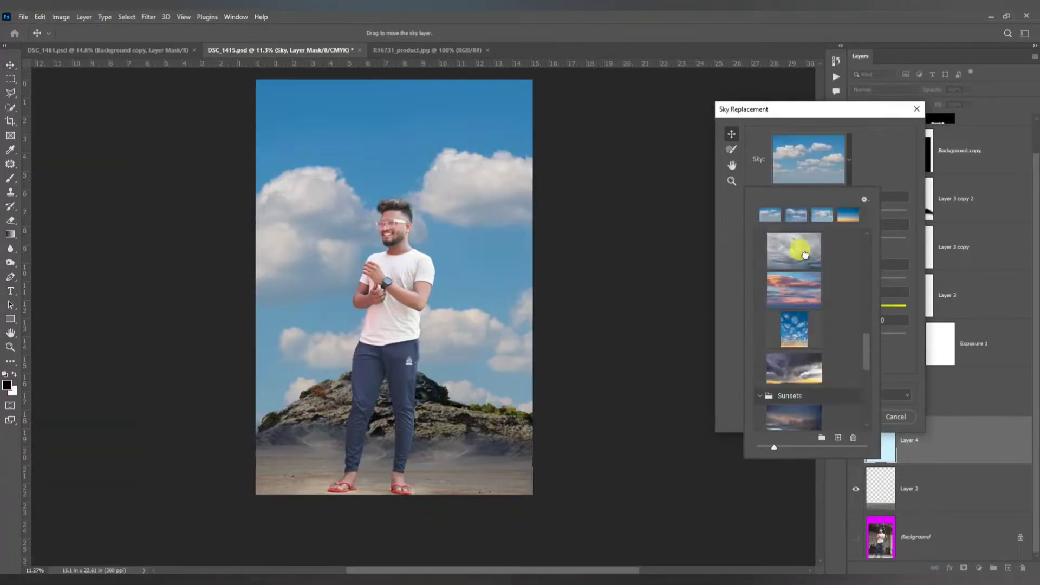
left_click(802, 243)
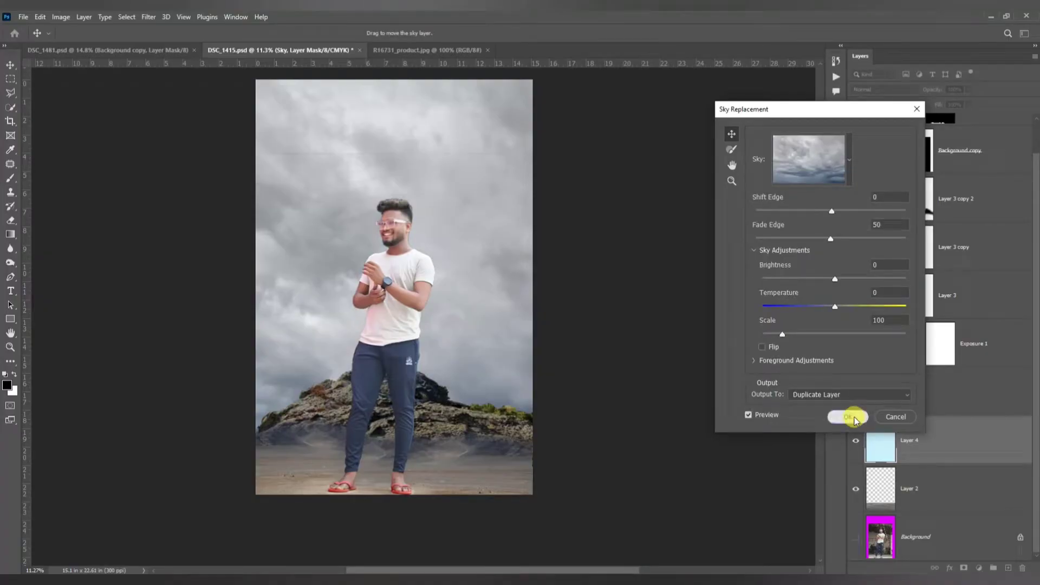
left_click(850, 417)
left_click(891, 90)
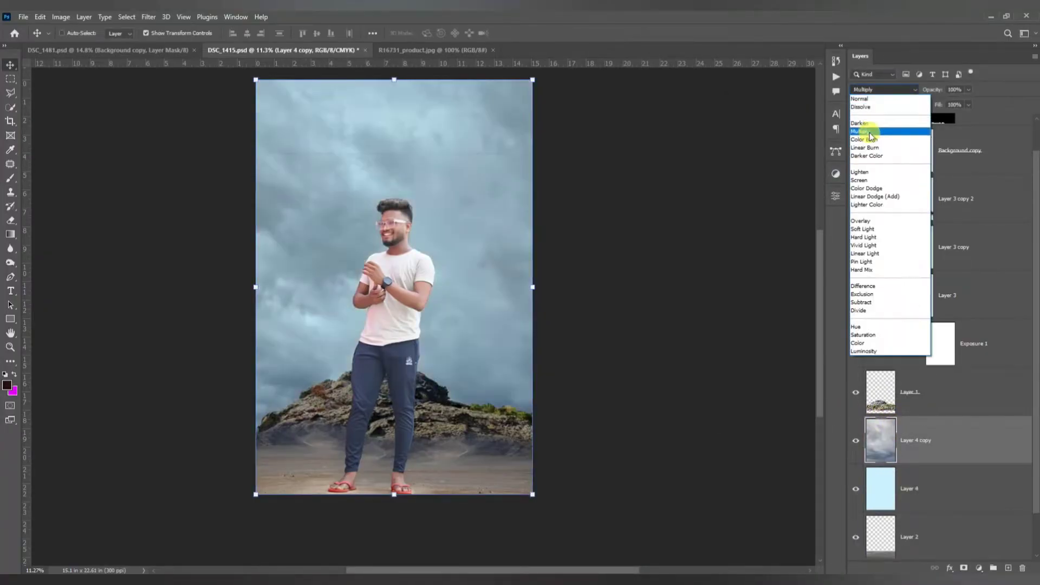
left_click(870, 132)
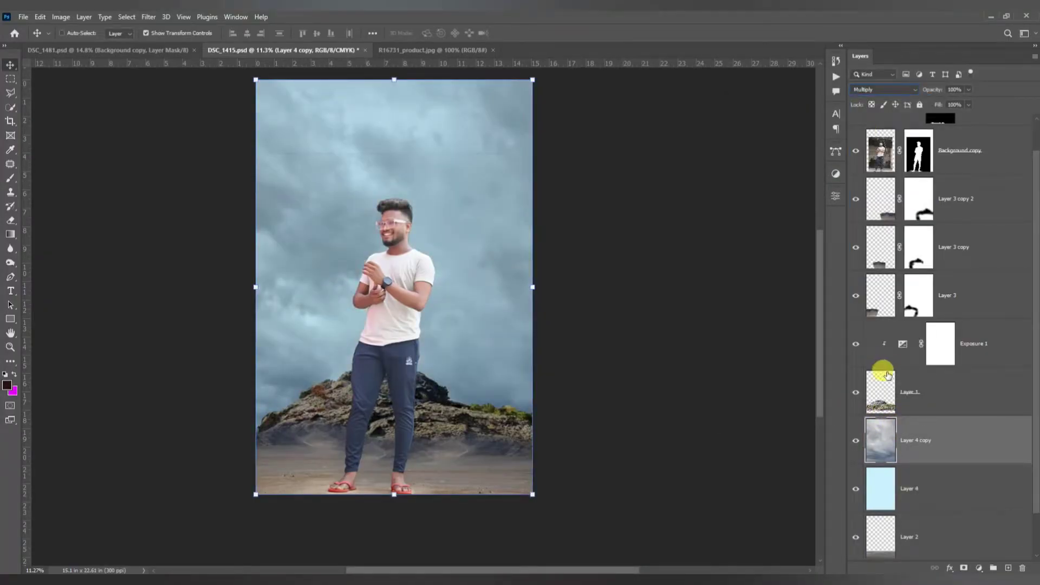
Step: Mask the cloud layer and fade the clouds behind the man with a soft black brush of 2874 px
left_click(964, 568)
left_click(11, 178)
right_click(378, 274)
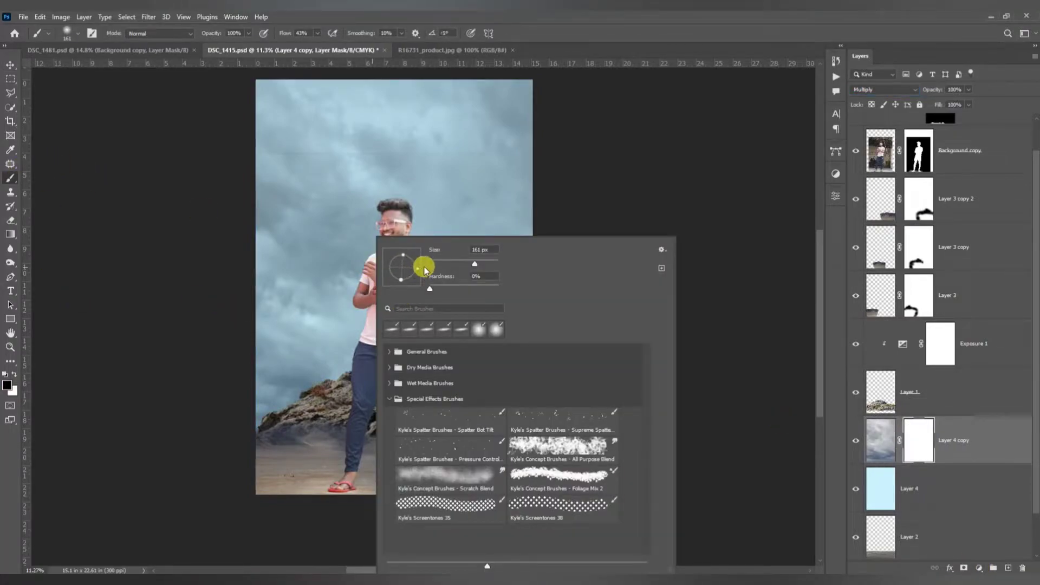
left_click_drag(474, 264, 488, 265)
key("Return")
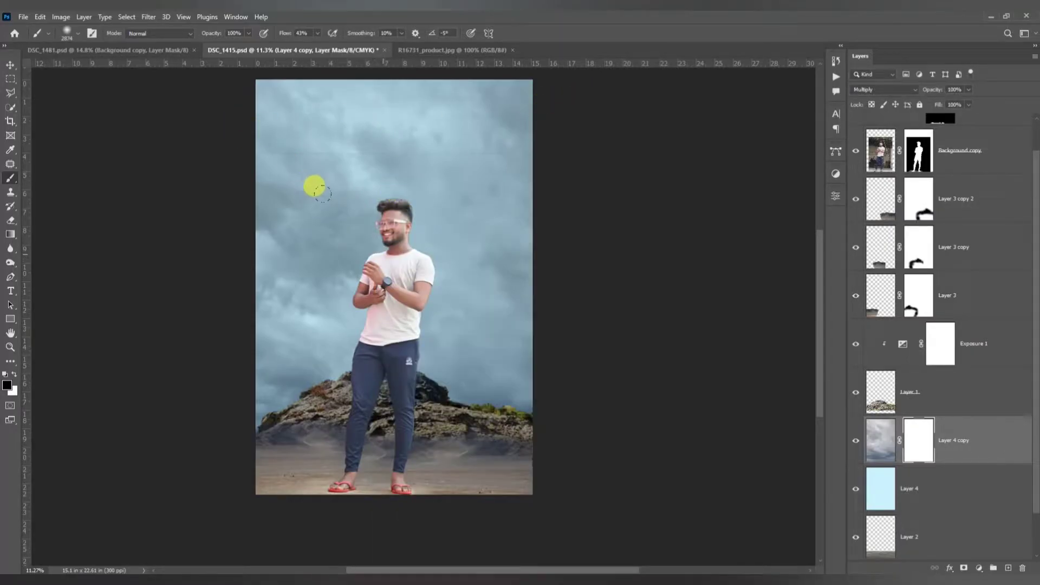
mouse_move(316, 188)
left_mouse_down()
mouse_move(318, 240)
mouse_move(302, 227)
mouse_move(341, 263)
mouse_move(370, 265)
mouse_move(374, 169)
mouse_move(323, 114)
mouse_move(287, 132)
mouse_move(271, 291)
left_mouse_up()
scroll(399, 218, "up", 3)
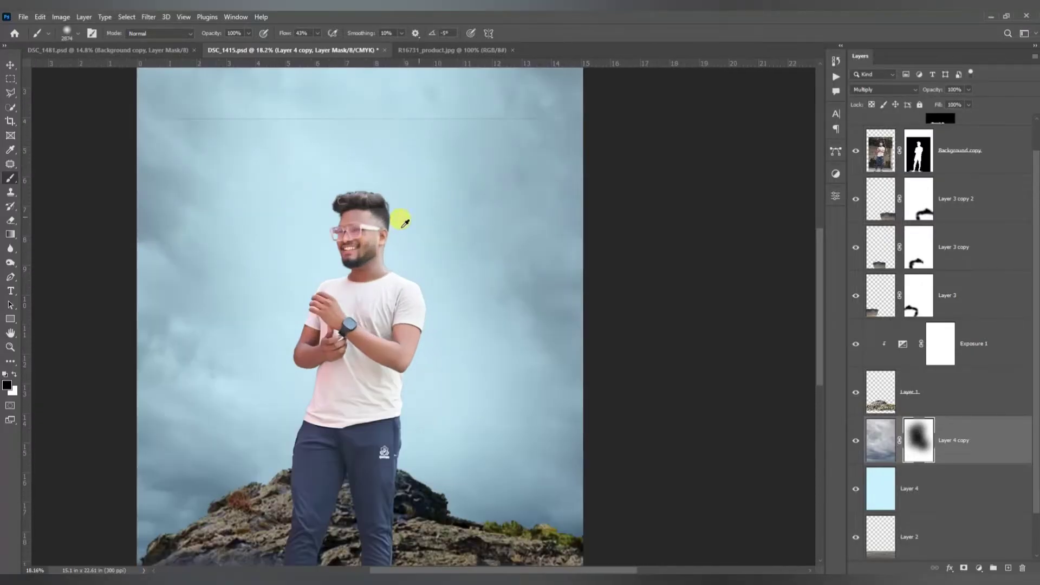
scroll(287, 186, "down", 2)
left_click(20, 63)
left_click(908, 407)
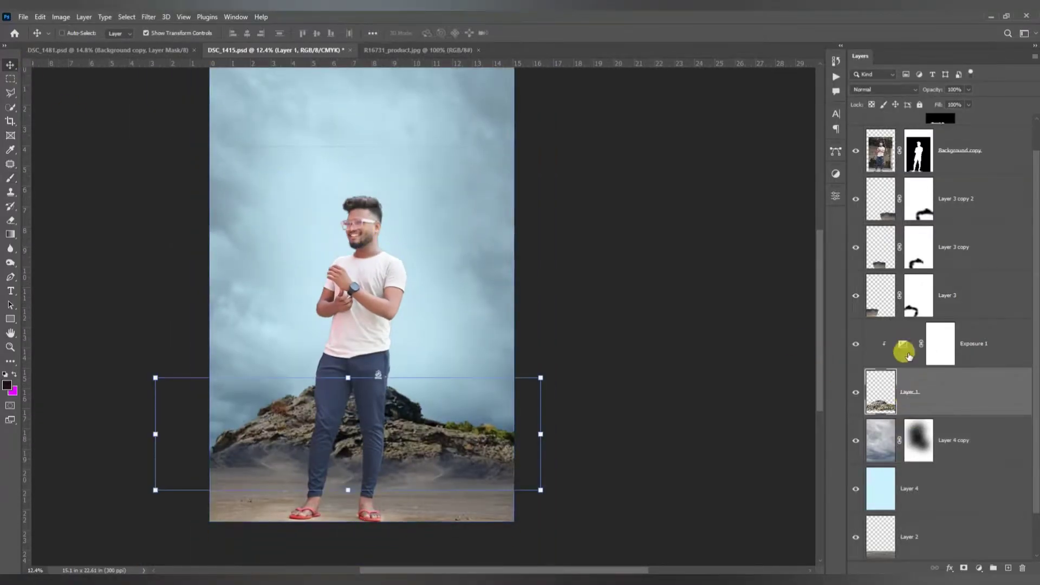
left_click(979, 568)
left_click(992, 413)
mouse_move(742, 278)
left_mouse_down()
mouse_move(756, 276)
mouse_move(722, 262)
mouse_move(751, 269)
left_mouse_up()
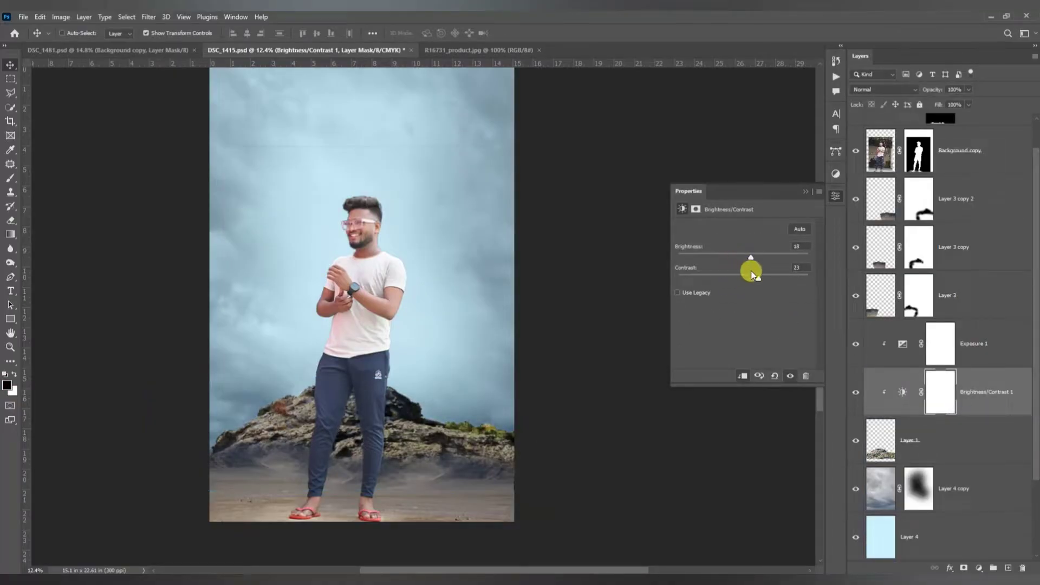
left_click(864, 318)
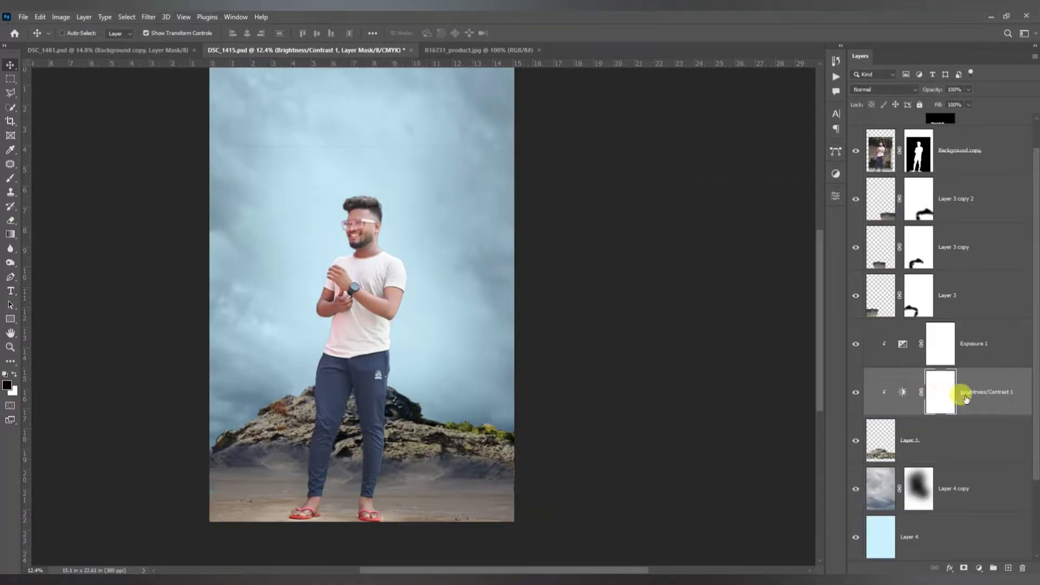
key("Delete")
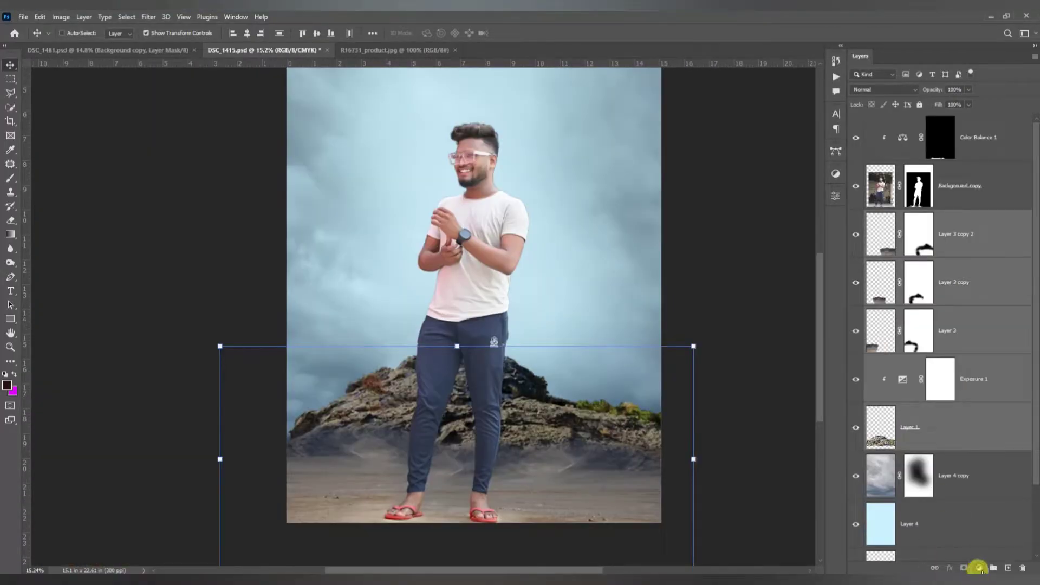
Step: Group the rock layer, its Exposure adjustment and the three Layer 3 ground patches, and name the group MOUNTAN
left_click(993, 567)
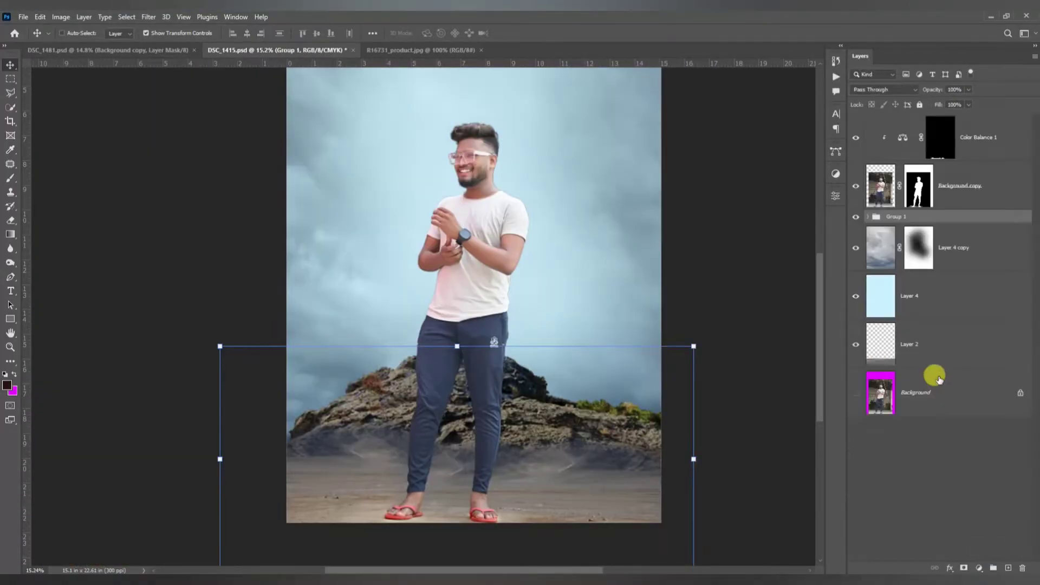
double_click(895, 216)
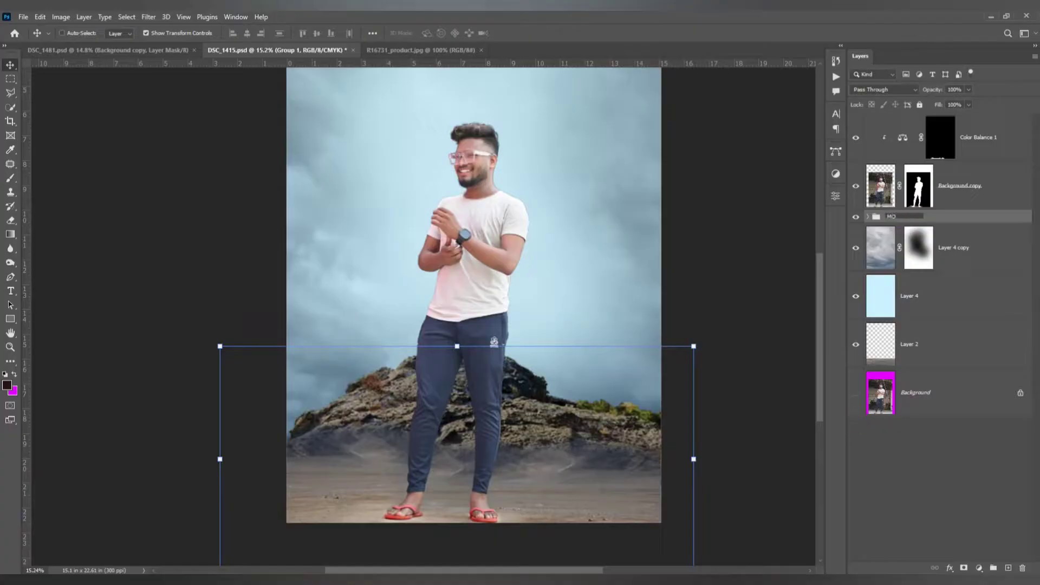
key("Return")
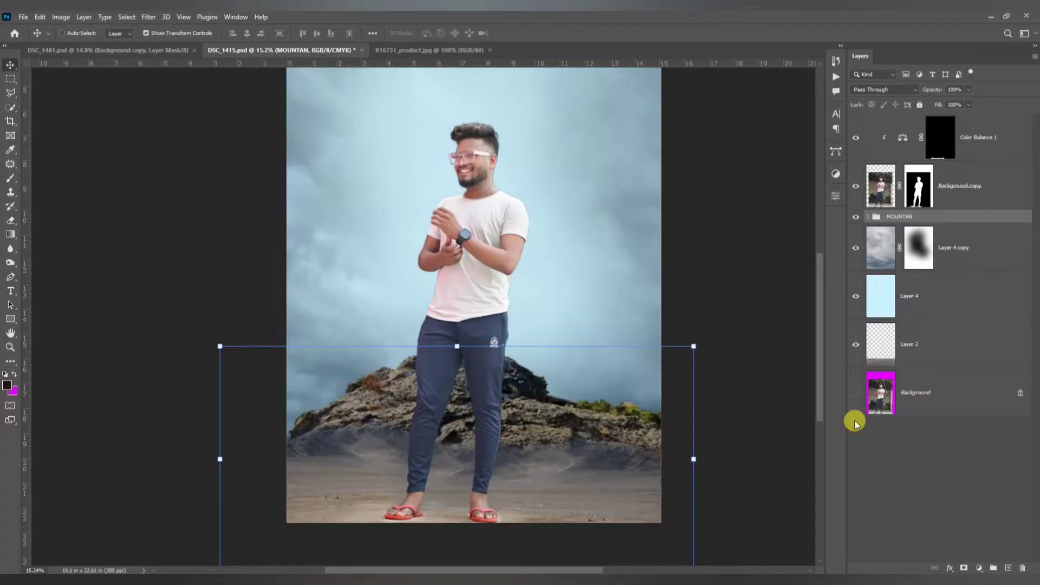
Step: Add a Curves adjustment clipped to the MOUNTAN group and pull its midtones down to darken the rock and ground
left_click(978, 567)
left_click(963, 431)
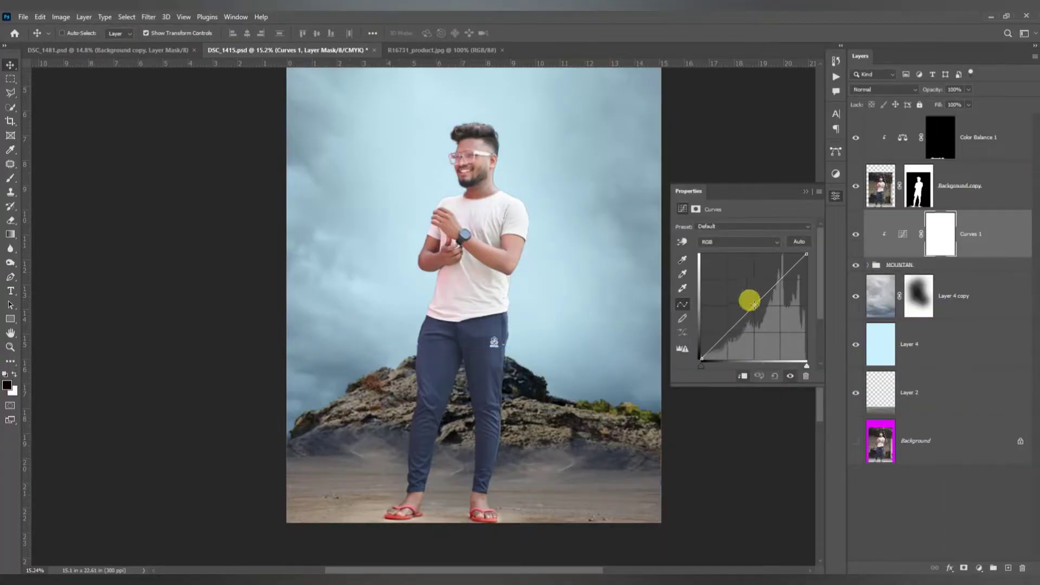
left_click_drag(753, 304, 763, 313)
left_click(840, 196)
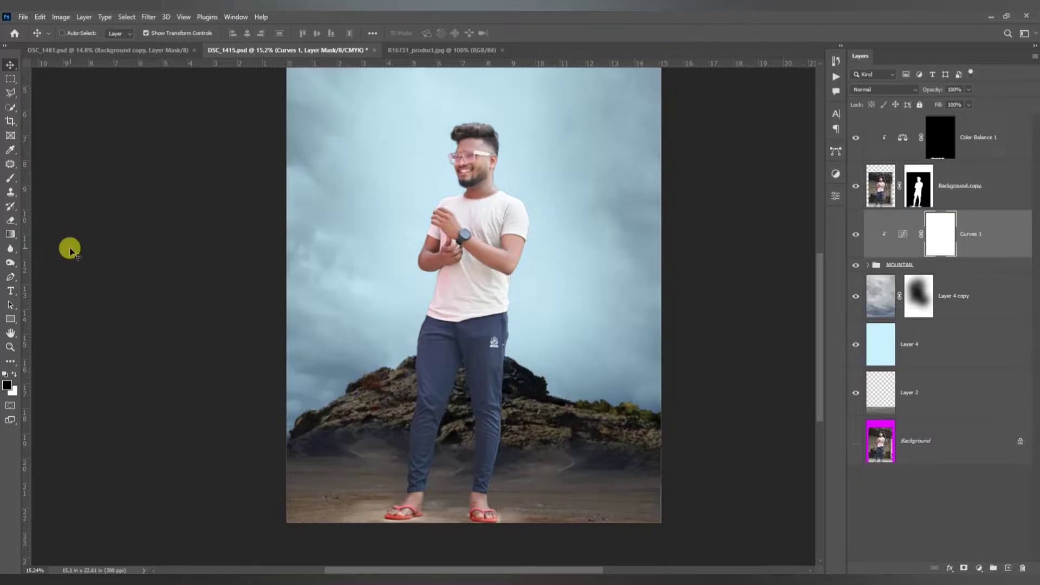
Step: Invert the Curves mask to black and paint the darkening onto the ground and rock base with a soft white brush of about 1800 px
left_click(9, 180)
left_click(15, 374)
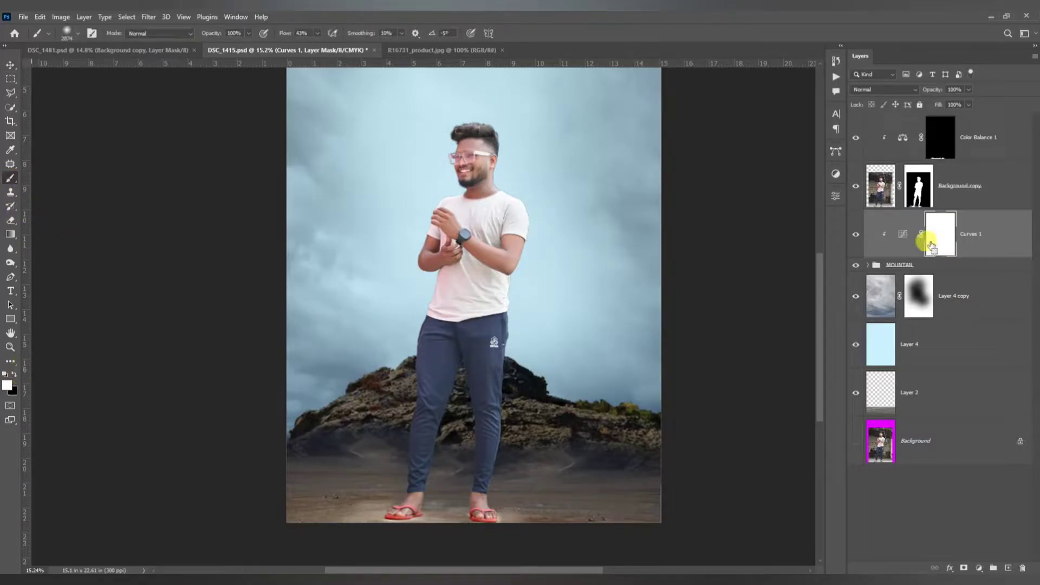
key("ctrl+i")
scroll(537, 376, "down", 2)
scroll(531, 358, "down", 1)
scroll(537, 360, "up", 3)
right_click(537, 350)
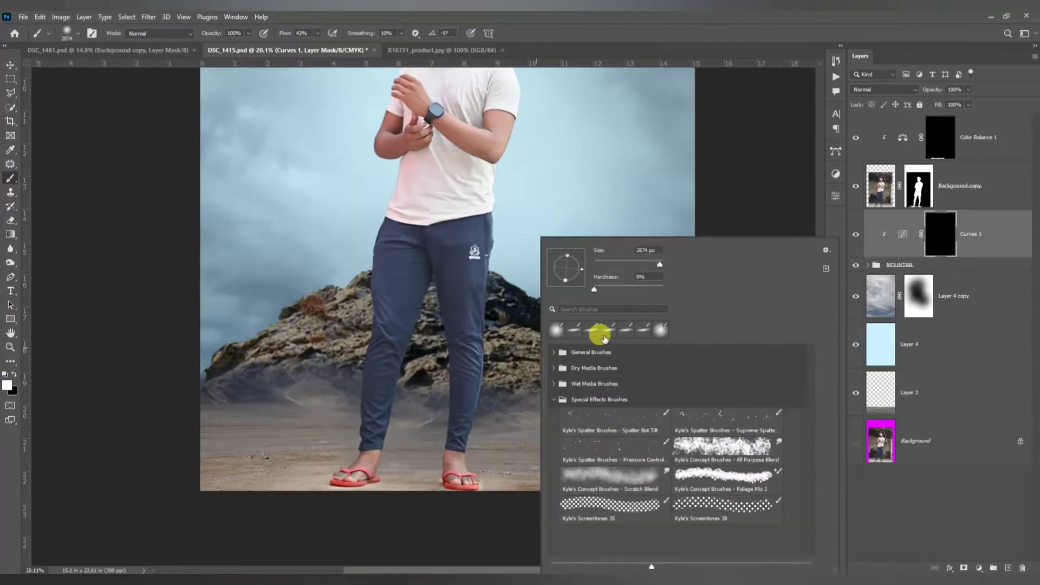
left_click(600, 332)
left_click_drag(655, 265, 658, 265)
left_click(313, 394)
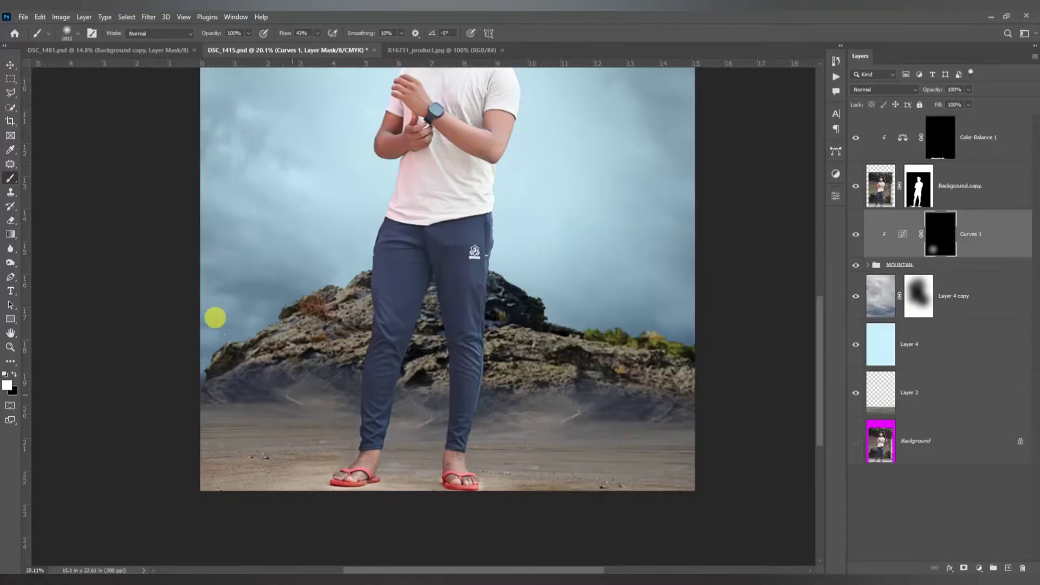
mouse_move(215, 318)
left_mouse_down()
mouse_move(262, 287)
mouse_move(567, 306)
left_mouse_up()
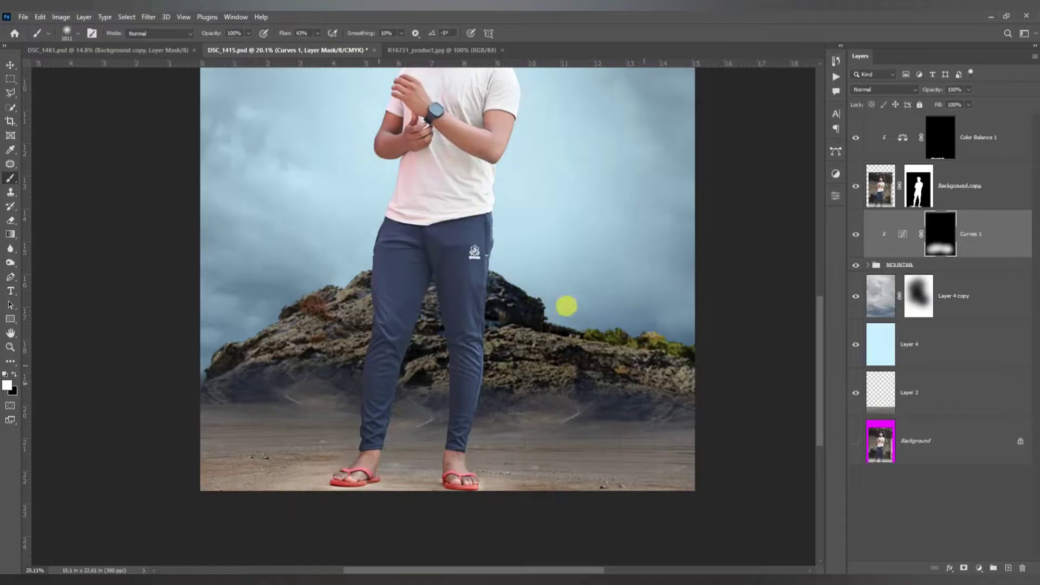
Step: Reduce the brush to 1100 px and extend the darkening on the Curves mask across the lower rock and ground
key("bracketleft")
key("bracketleft")
key("bracketleft")
key("bracketleft")
key("bracketleft")
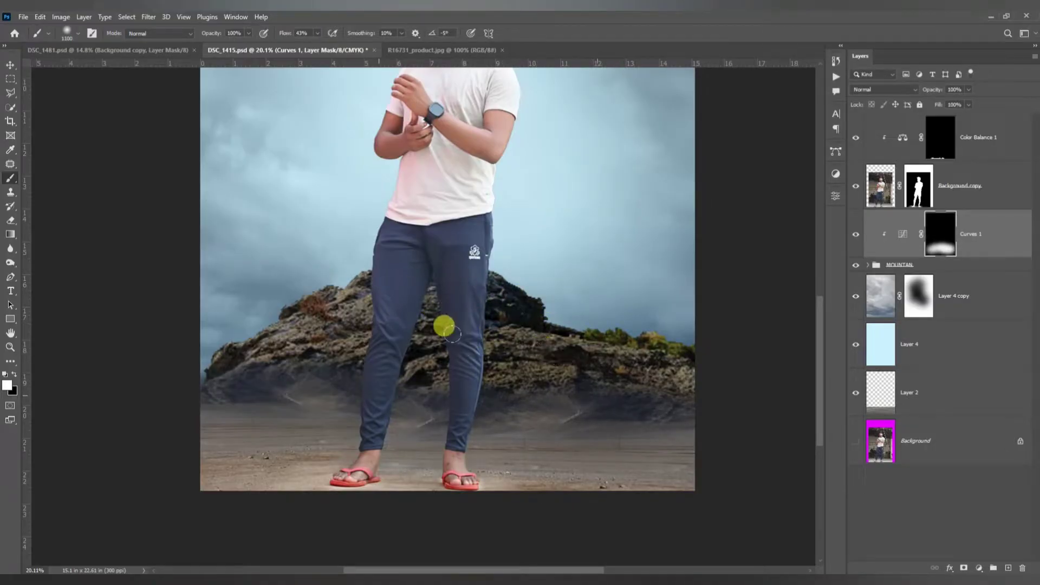
left_click(237, 409)
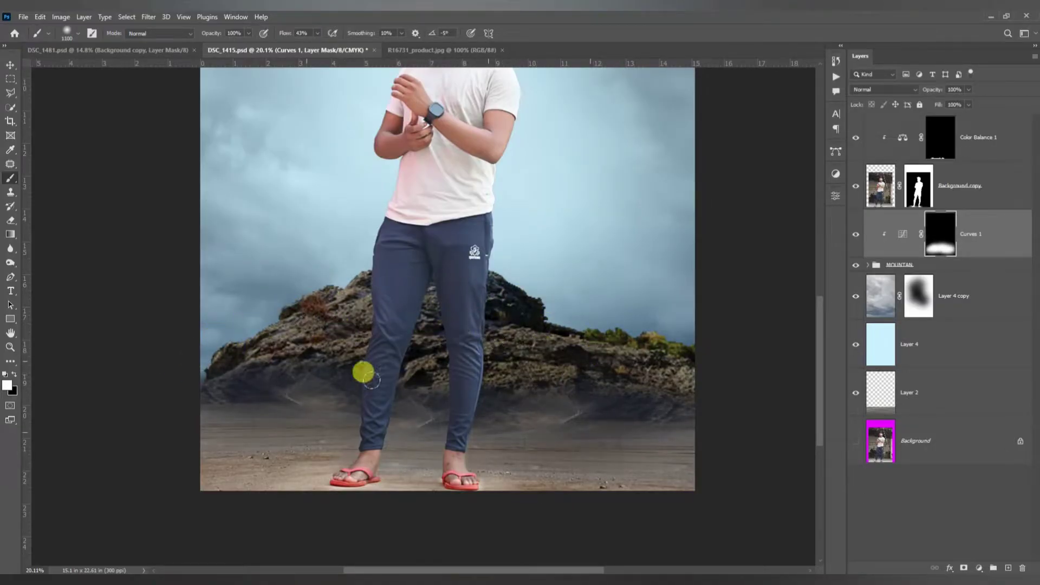
Step: Refine the Curves mask with a 1700 px brush, using black around the man's lower legs and white over the rock
scroll(587, 427, "up", 1)
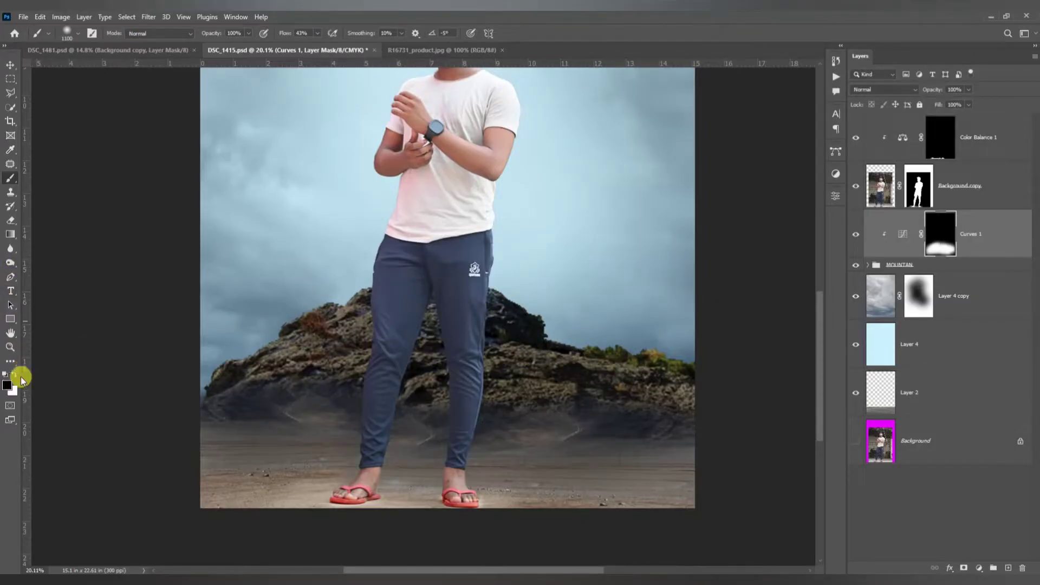
left_click_drag(390, 391, 467, 446)
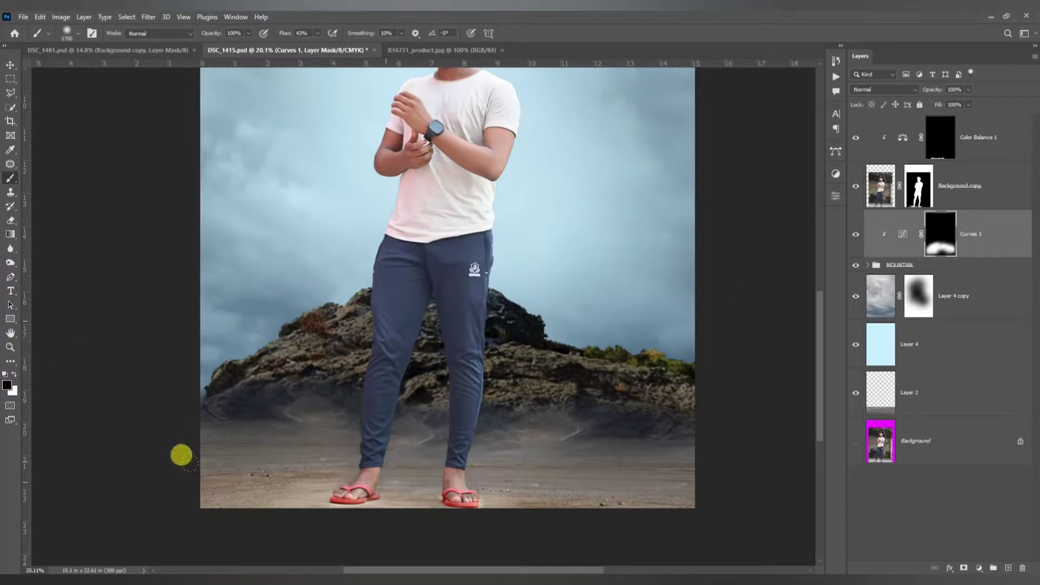
left_click_drag(327, 307, 488, 319)
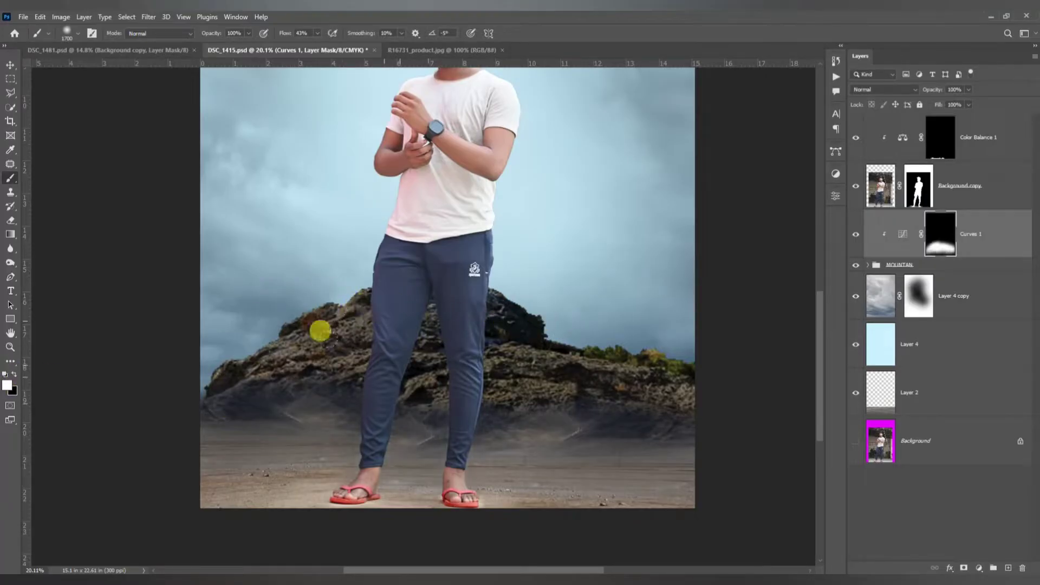
Step: Add an Exposure adjustment clipped to the MOUNTAN group and lower the exposure to about -1.89
scroll(380, 379, "down", 1)
scroll(432, 377, "up", 2)
left_click(979, 567)
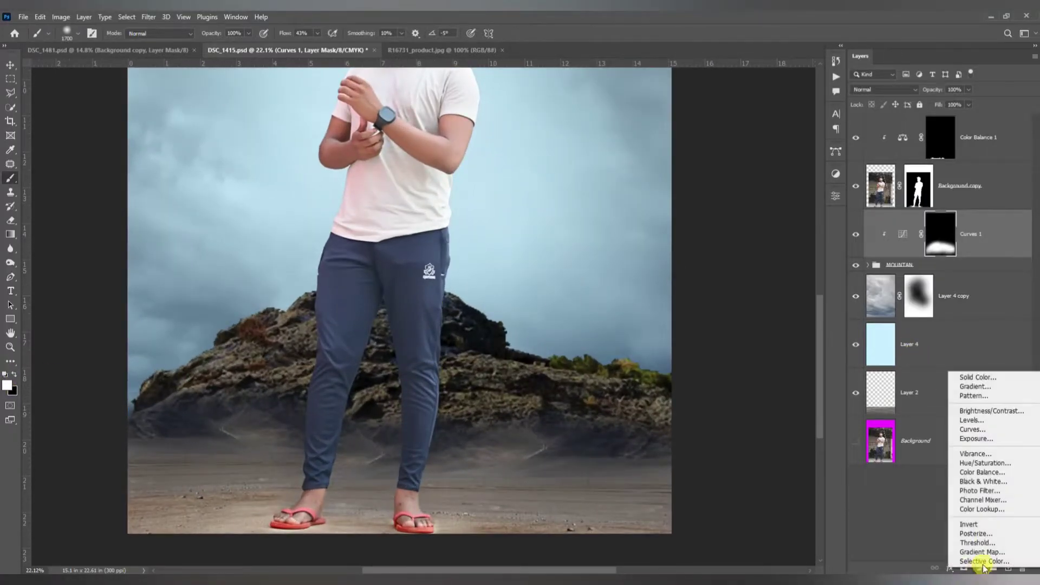
left_click(998, 450)
left_click_drag(740, 264, 727, 263)
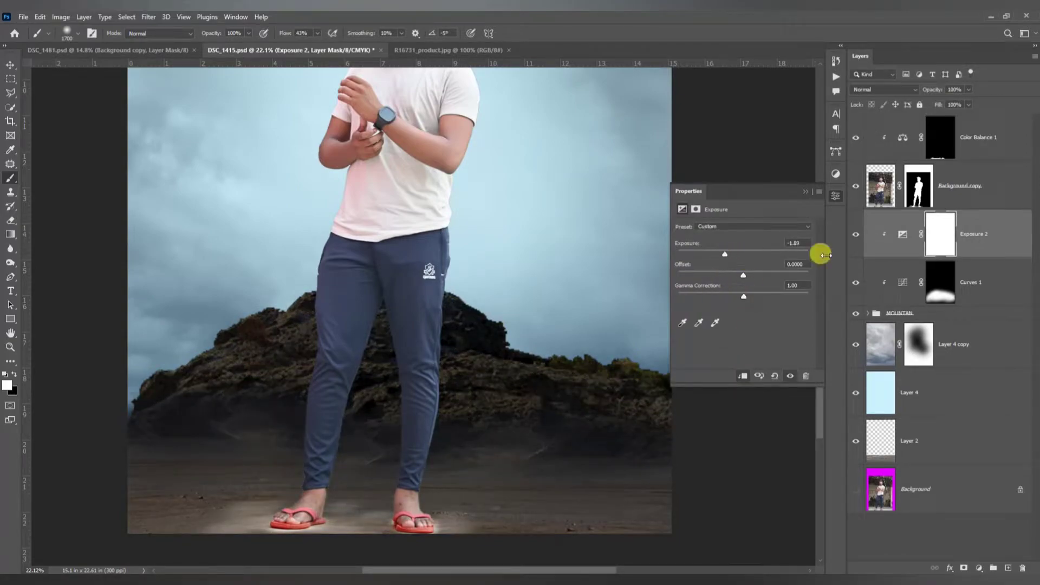
Step: Paint the Exposure mask with a soft black 1700 px brush over the foreground ground and around the man's legs
scroll(483, 249, "down", 3)
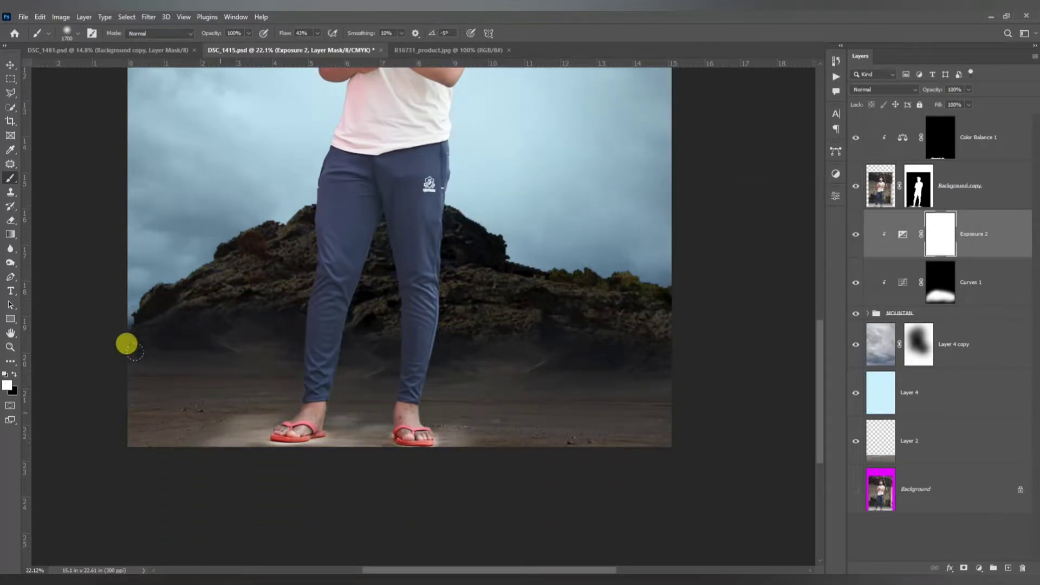
scroll(111, 348, "up", 1)
left_click(16, 374)
mouse_move(127, 360)
left_mouse_down()
mouse_move(129, 387)
mouse_move(479, 418)
mouse_move(515, 416)
mouse_move(529, 348)
left_mouse_up()
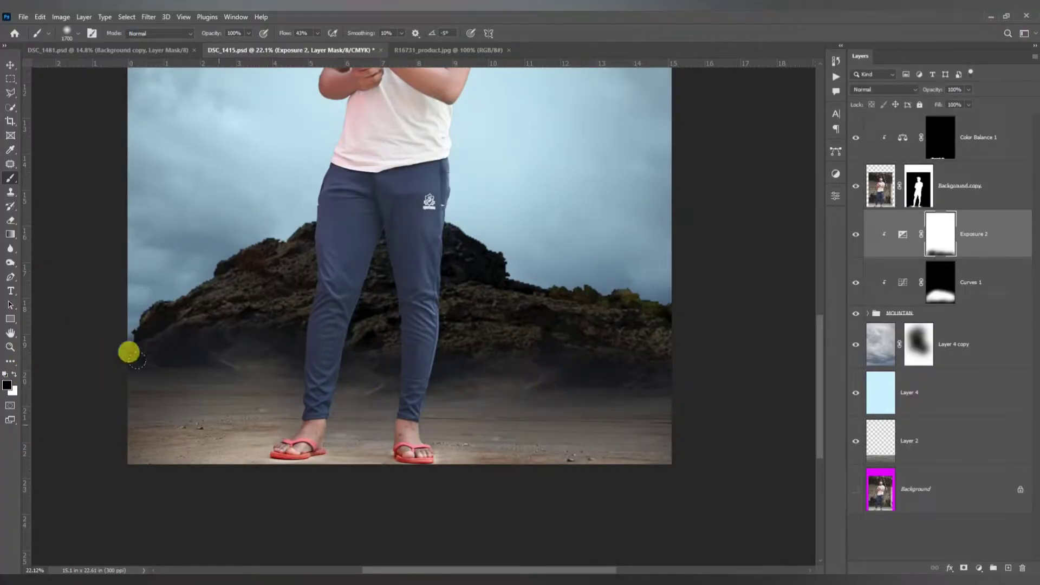
mouse_move(129, 353)
left_mouse_down()
mouse_move(72, 367)
mouse_move(267, 279)
mouse_move(543, 308)
left_mouse_up()
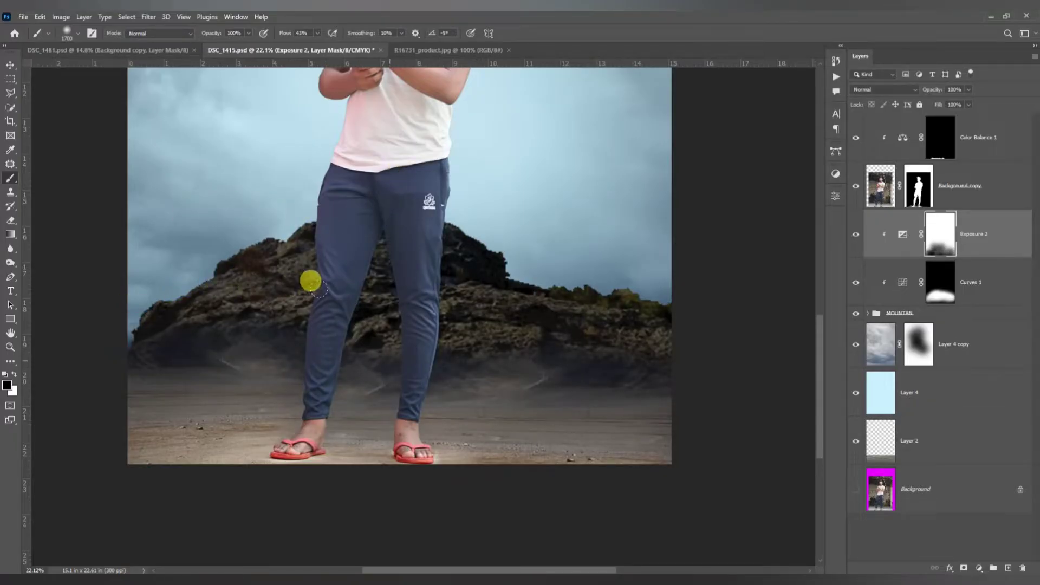
Step: Check how the darkened rock and ground blend with the standing man and the sky
scroll(383, 366, "down", 5)
scroll(358, 336, "up", 3)
scroll(410, 381, "down", 1)
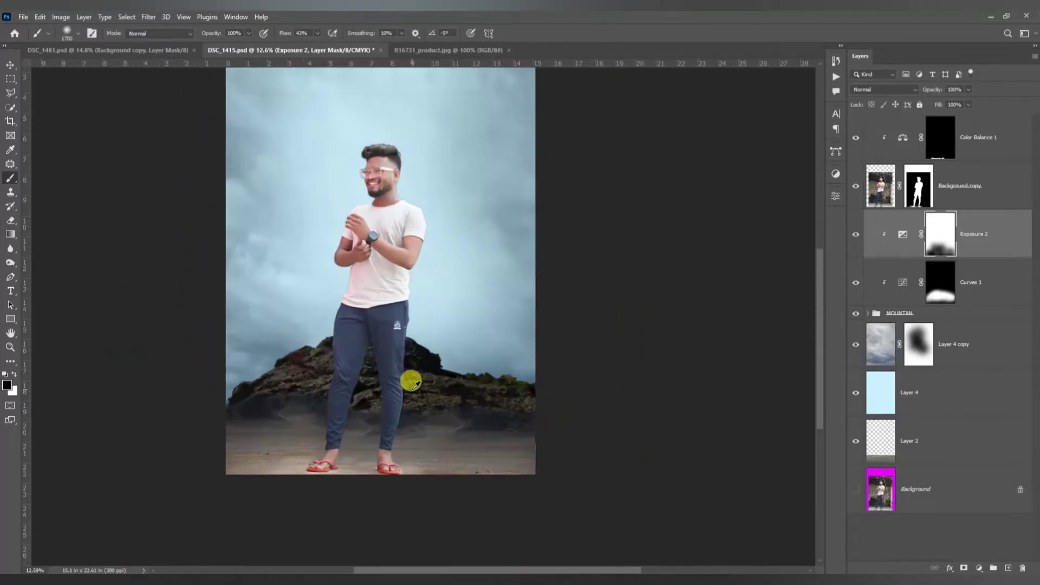
scroll(360, 408, "up", 2)
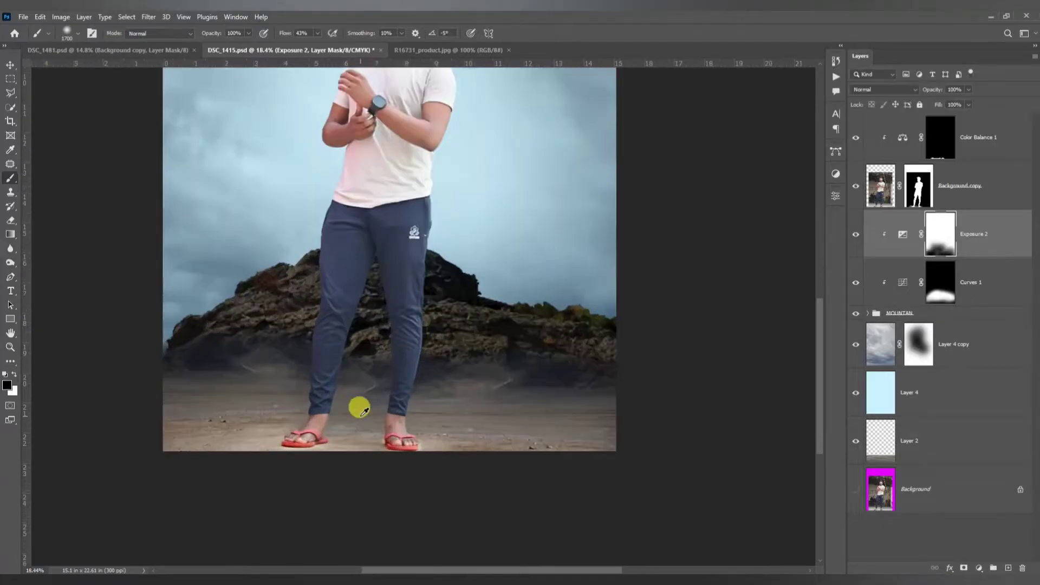
scroll(359, 408, "up", 1)
scroll(943, 228, "up", 2)
scroll(921, 231, "down", 3)
scroll(526, 263, "down", 4)
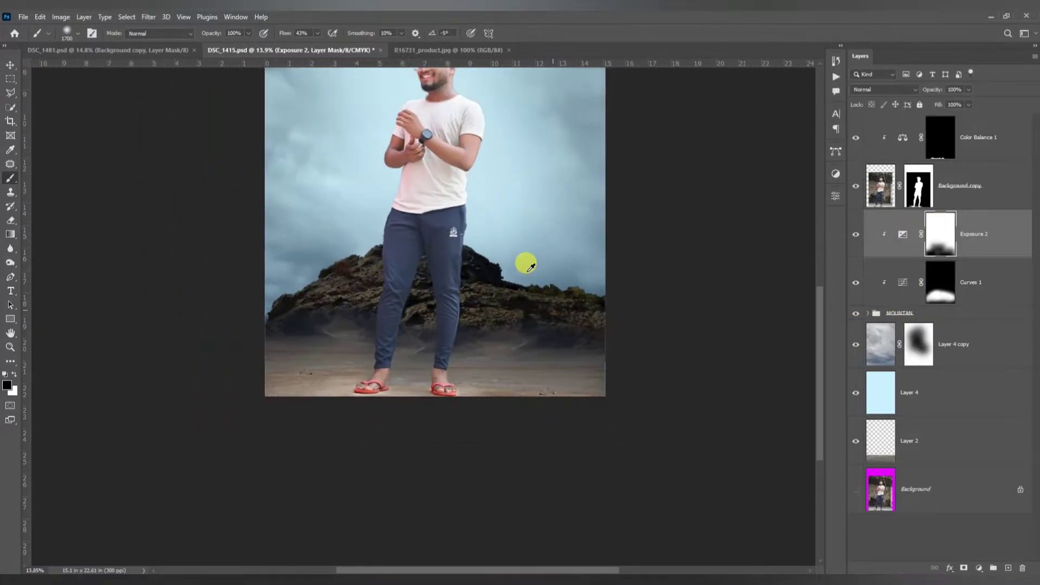
scroll(499, 238, "up", 5)
scroll(495, 204, "down", 1)
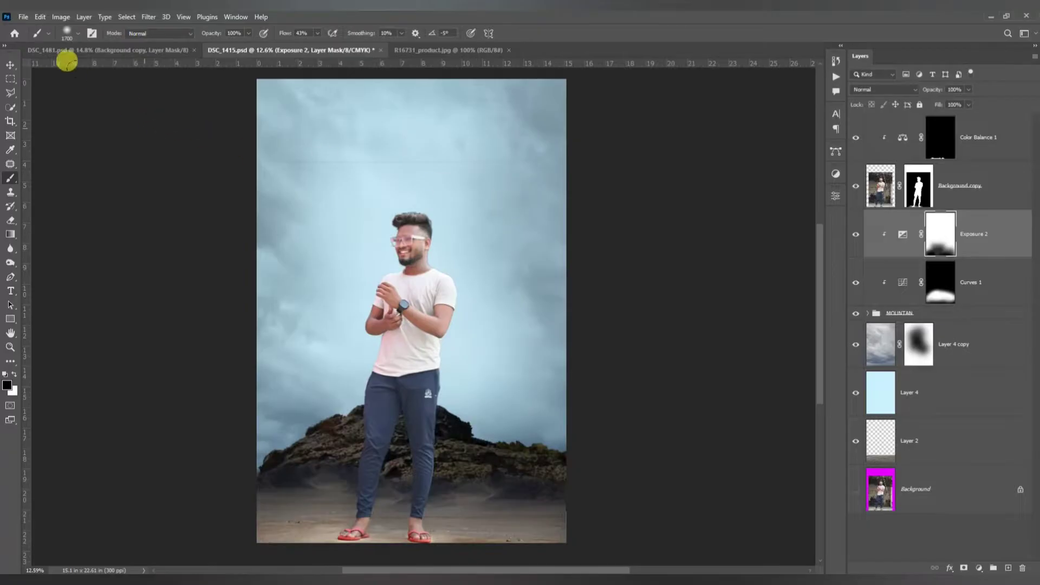
Step: Copy the masked cut-out man from DSC_1481.psd into DSC_1415.psd, directly behind the standing man
key("v")
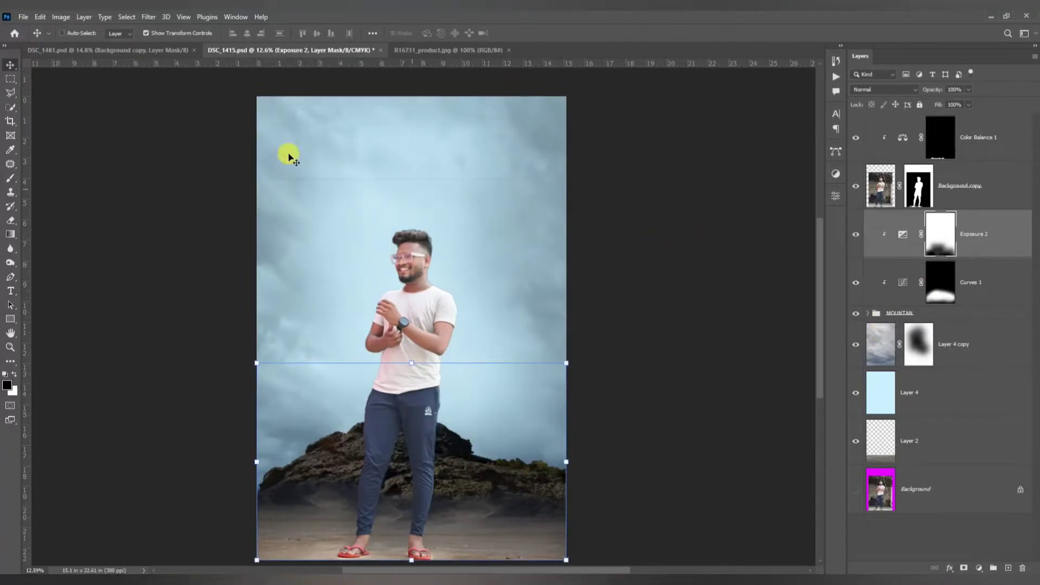
left_click(173, 50)
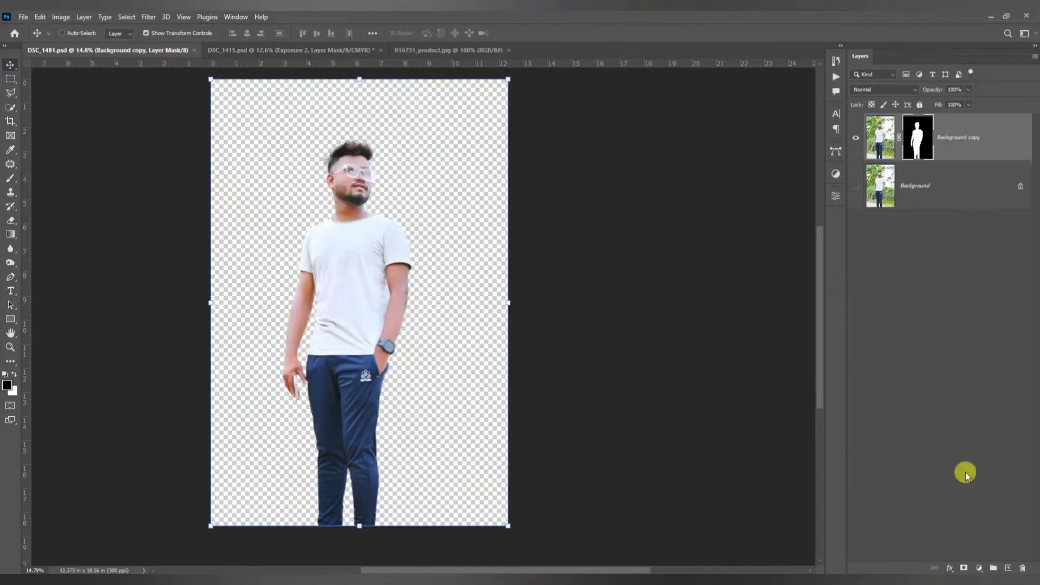
left_click_drag(381, 231, 445, 297)
scroll(439, 246, "down", 3)
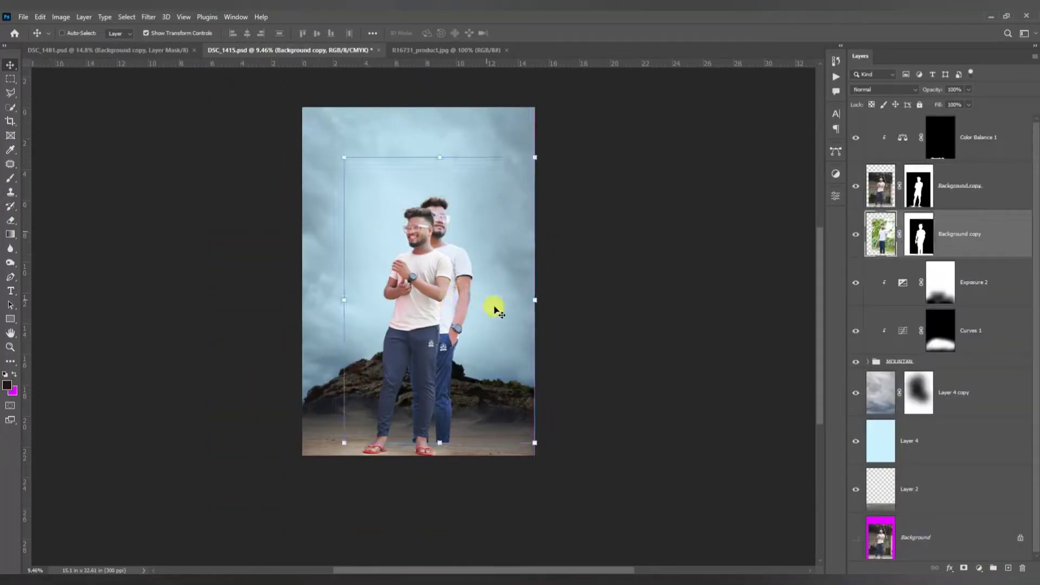
Step: Enlarge the second cut-out into a large half-length portrait centred behind the standing man
left_click_drag(533, 296, 623, 328)
left_click_drag(466, 269, 476, 312)
left_click_drag(612, 345, 647, 364)
left_click_drag(495, 297, 499, 302)
key("Return")
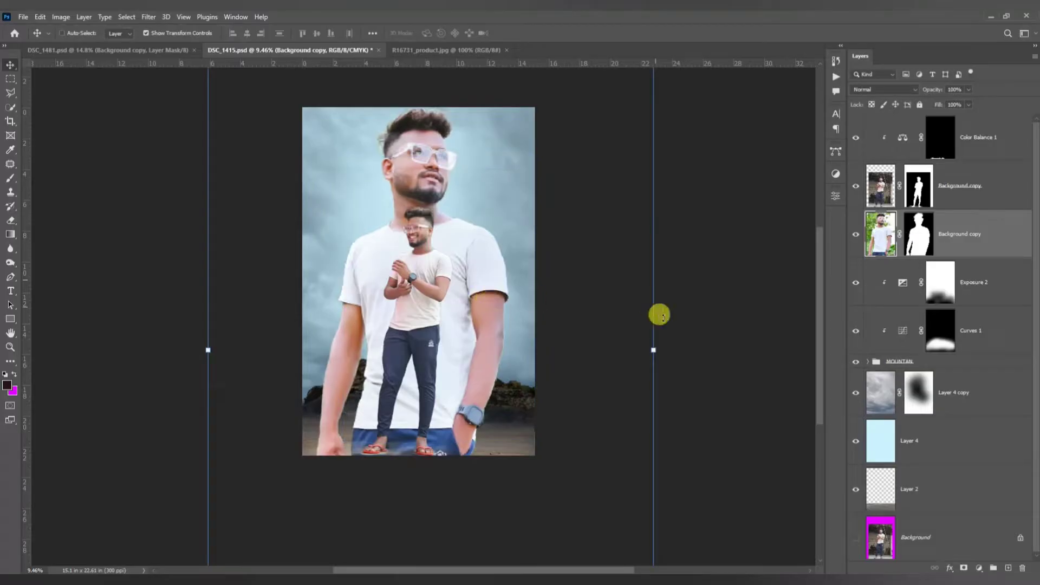
Step: Select the rock's outline from its layer and paint black at 100% flow on the portrait's mask to hide him below the ridge
left_click(868, 362)
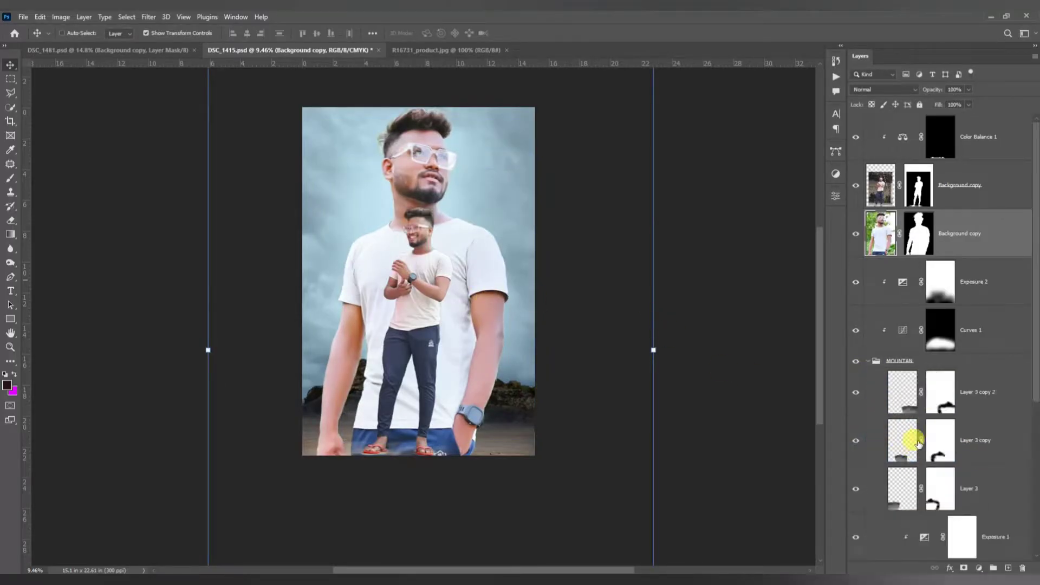
scroll(916, 442, "down", 3)
left_click(900, 441, "ctrl")
scroll(901, 384, "up", 3)
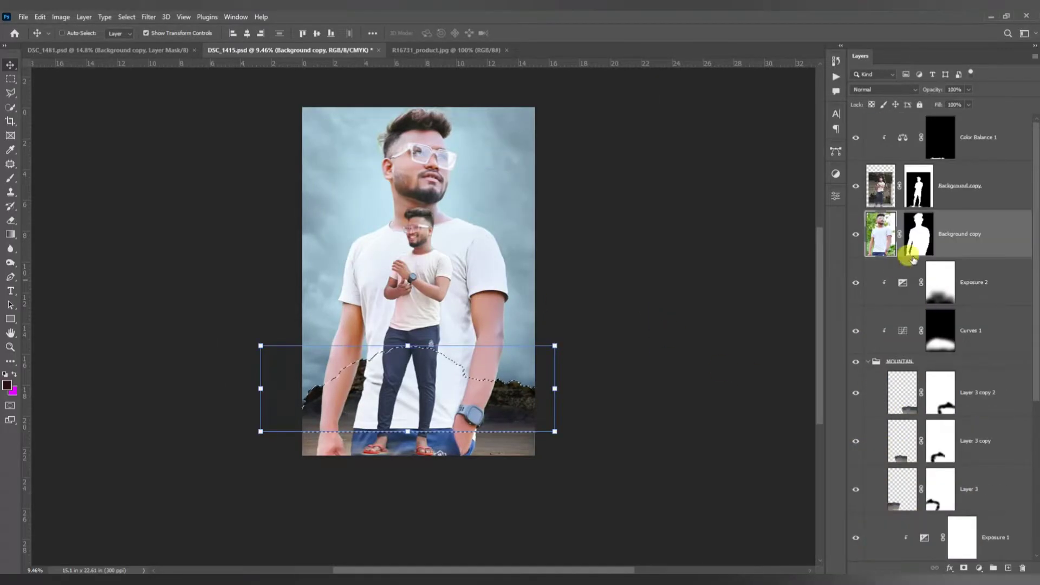
left_click(918, 234)
key("b")
left_click_drag(318, 33, 364, 48)
mouse_move(326, 387)
left_mouse_down()
mouse_move(370, 370)
mouse_move(493, 406)
mouse_move(442, 417)
mouse_move(321, 418)
mouse_move(379, 420)
left_mouse_up()
key("ctrl+d")
scroll(476, 427, "up", 3)
scroll(475, 428, "down", 1)
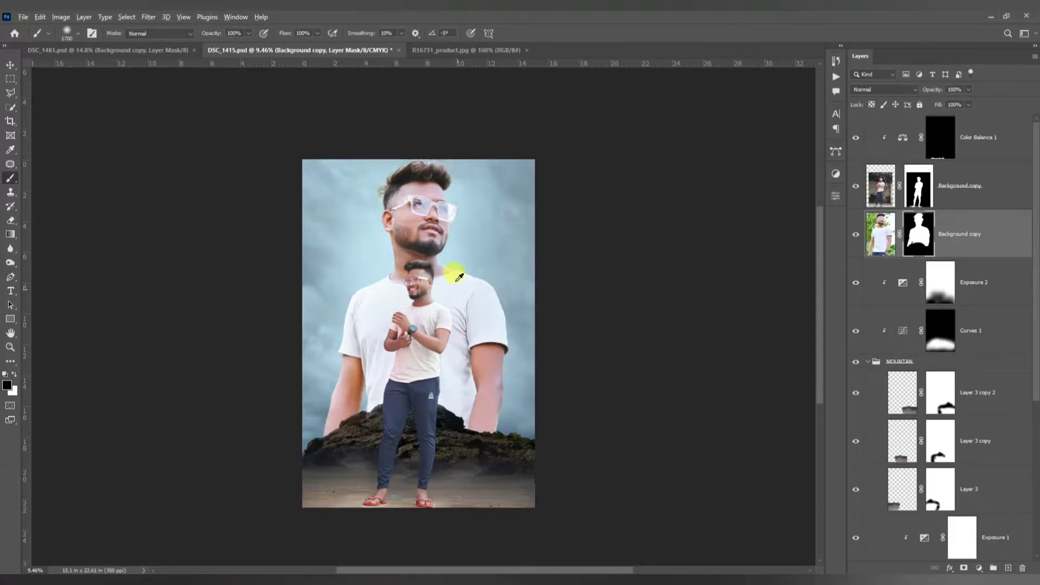
Step: Scale the portrait up further so the head and shoulders fill the sky, and shift it down
scroll(456, 276, "up", 6)
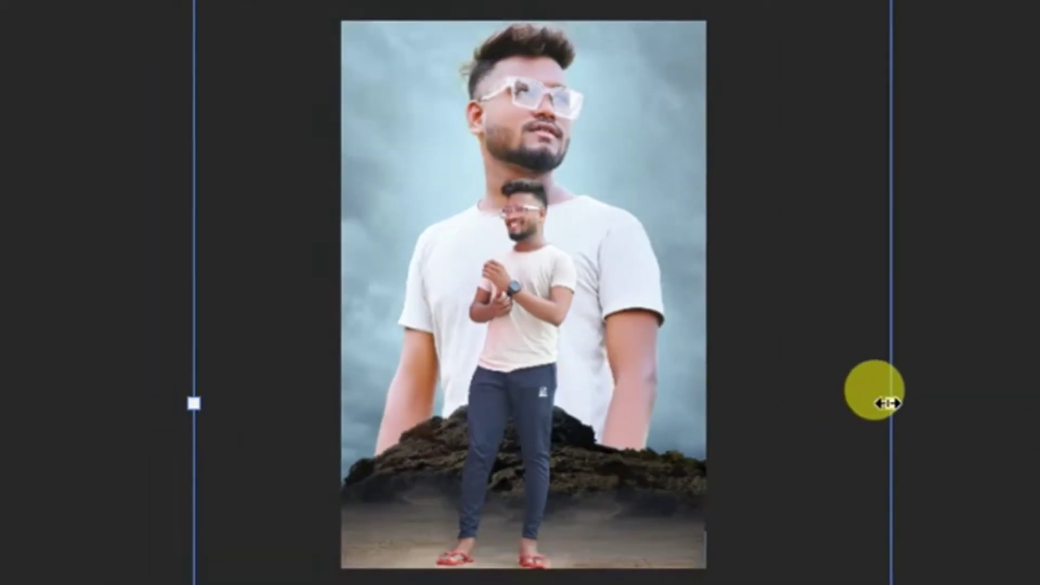
left_click_drag(888, 404, 977, 429)
left_click_drag(613, 314, 633, 379)
key("Return")
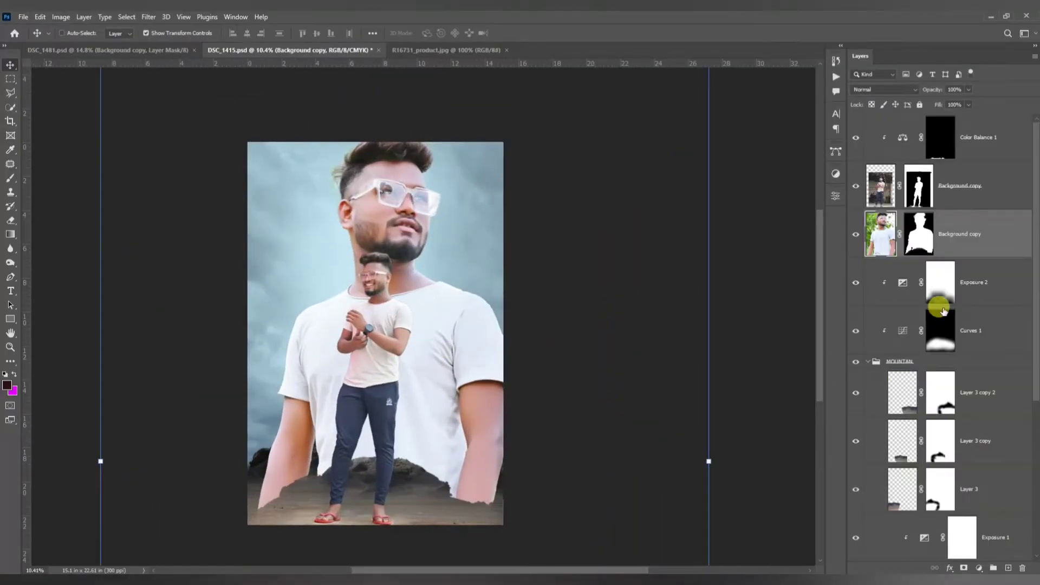
Step: Load the rock's outline as a selection again and paint the portrait's mask black inside it with a 1457 px brush
scroll(921, 314, "down", 5)
scroll(924, 215, "up", 5)
left_click(919, 221)
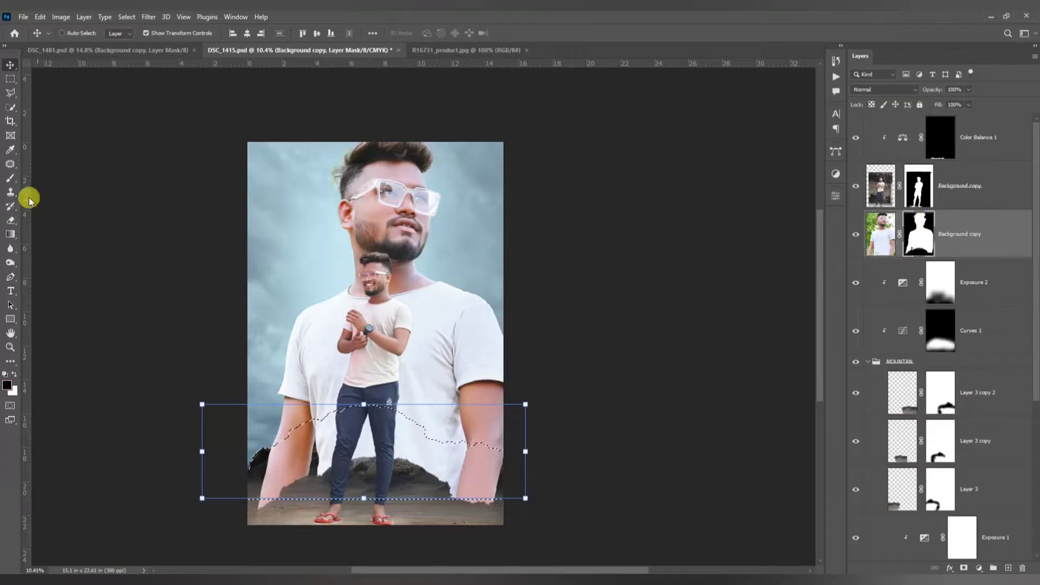
left_click(10, 178)
right_click(343, 417)
mouse_move(220, 464)
left_mouse_down()
mouse_move(376, 388)
mouse_move(393, 480)
left_mouse_up()
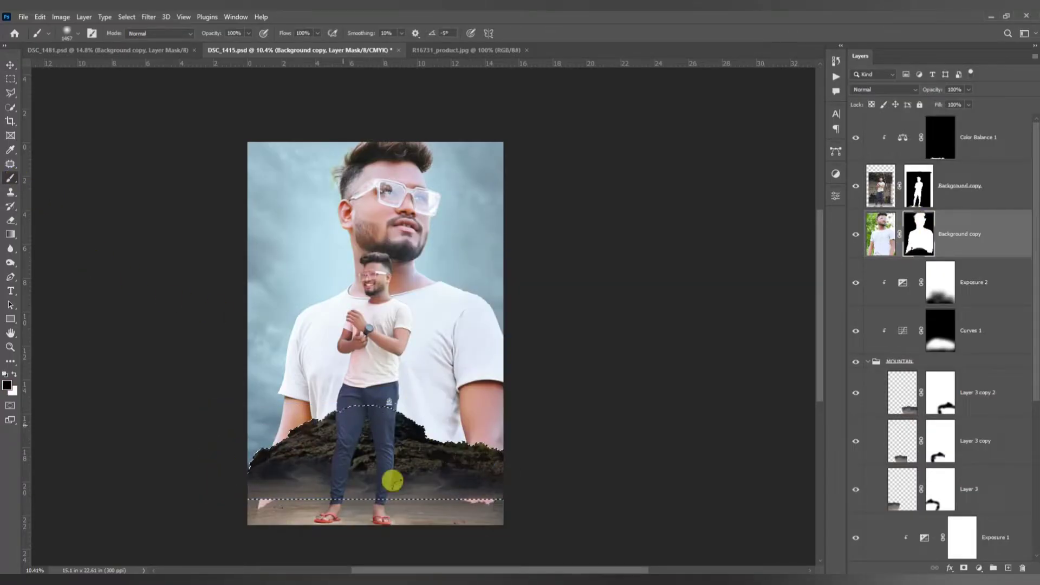
Step: Deselect and paint out the leftover parts of the portrait over the ground on its mask
key("ctrl+d")
scroll(300, 423, "down", 3)
left_click_drag(436, 455, 311, 438)
scroll(310, 432, "up", 3)
scroll(320, 442, "down", 4)
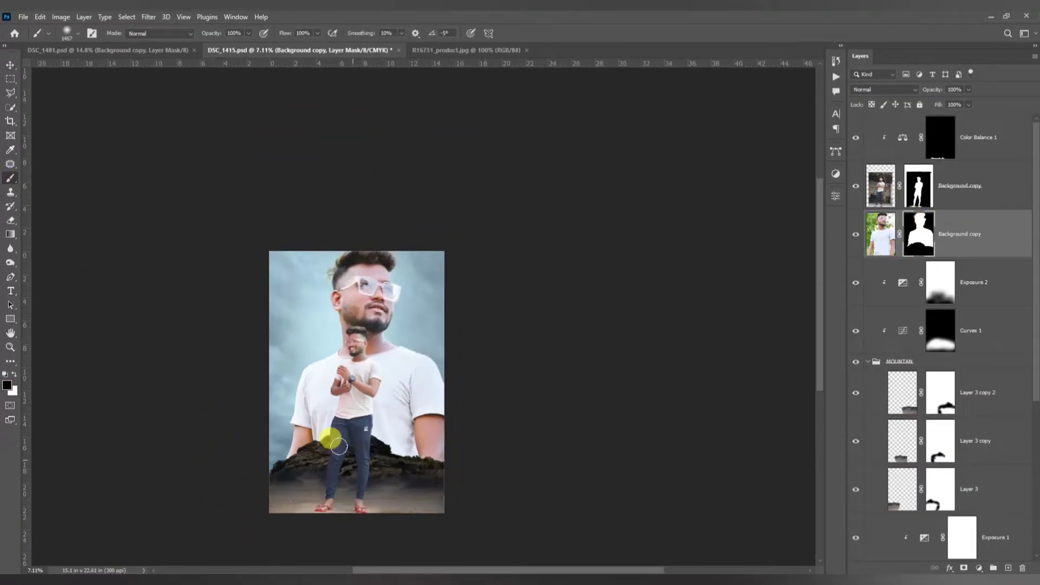
scroll(386, 412, "up", 5)
scroll(391, 418, "down", 4)
scroll(392, 415, "up", 1)
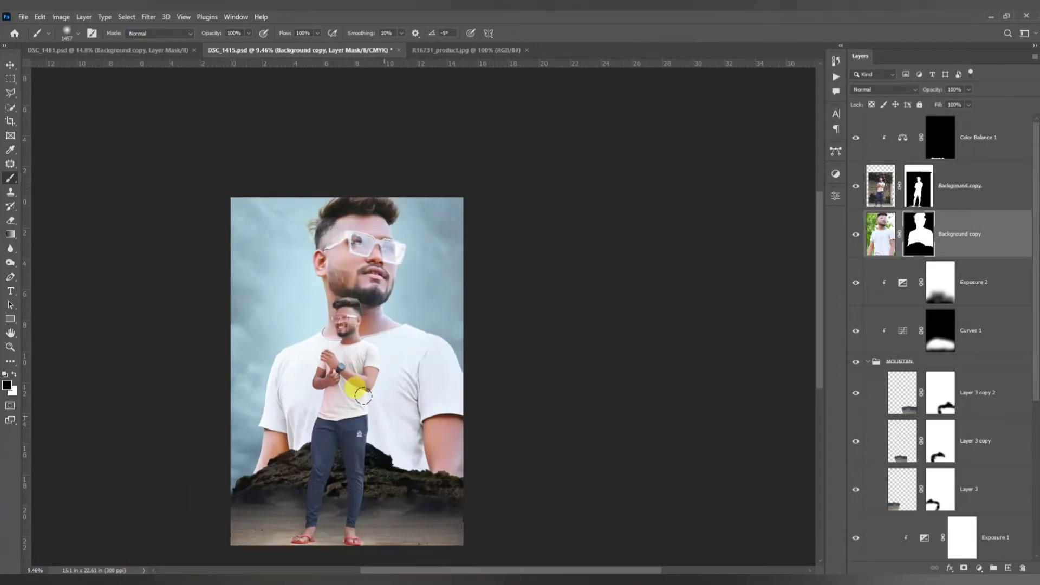
scroll(319, 363, "down", 1)
Step: Try the Luminosity blend mode on the large portrait layer
left_click(10, 65)
scroll(373, 287, "up", 2)
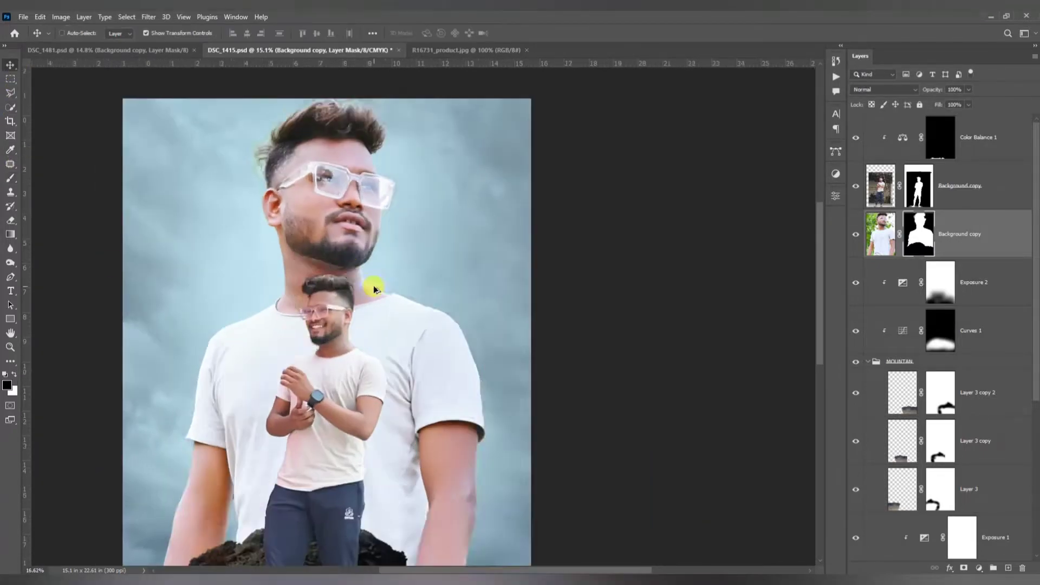
scroll(352, 276, "down", 2)
left_click(883, 89)
left_click(879, 347)
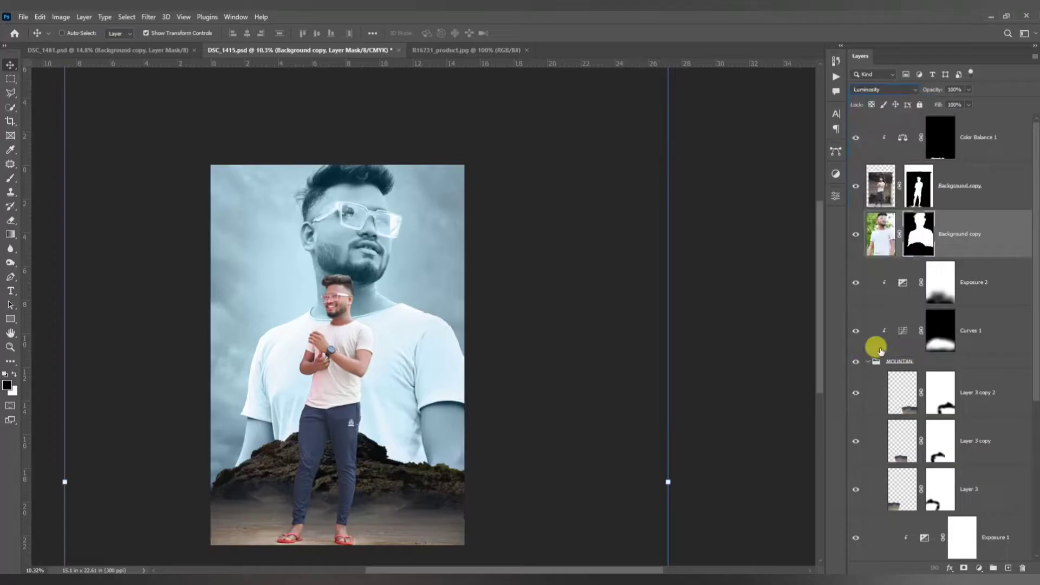
Step: Duplicate the large portrait layer and reduce the opacity of both copies to 40%
left_click(964, 233)
key("ctrl+j")
left_click(856, 234)
left_click(881, 293)
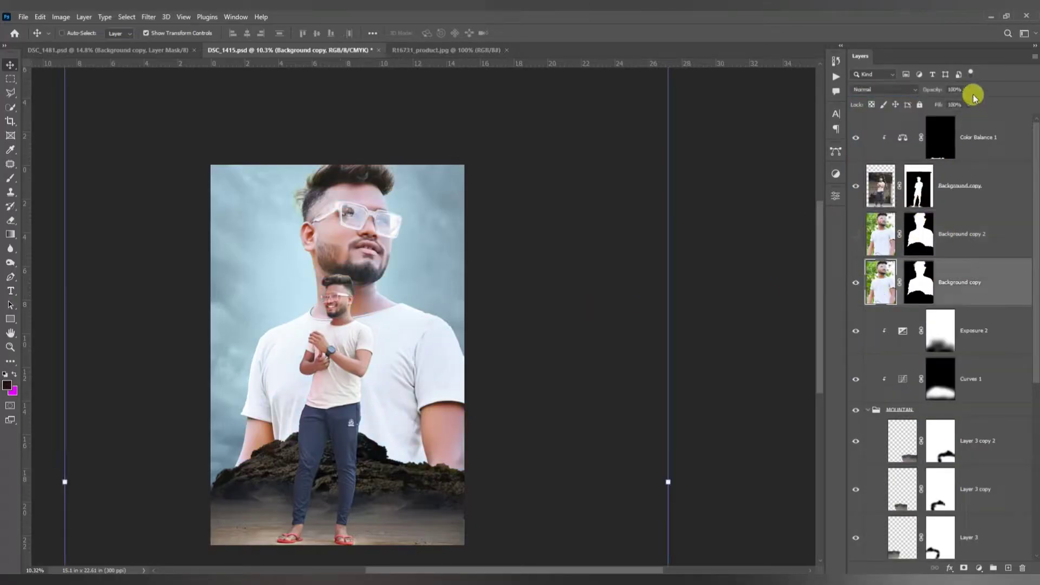
left_click(952, 233, "shift")
left_click(856, 234)
left_click(968, 90)
left_click_drag(971, 103, 946, 109)
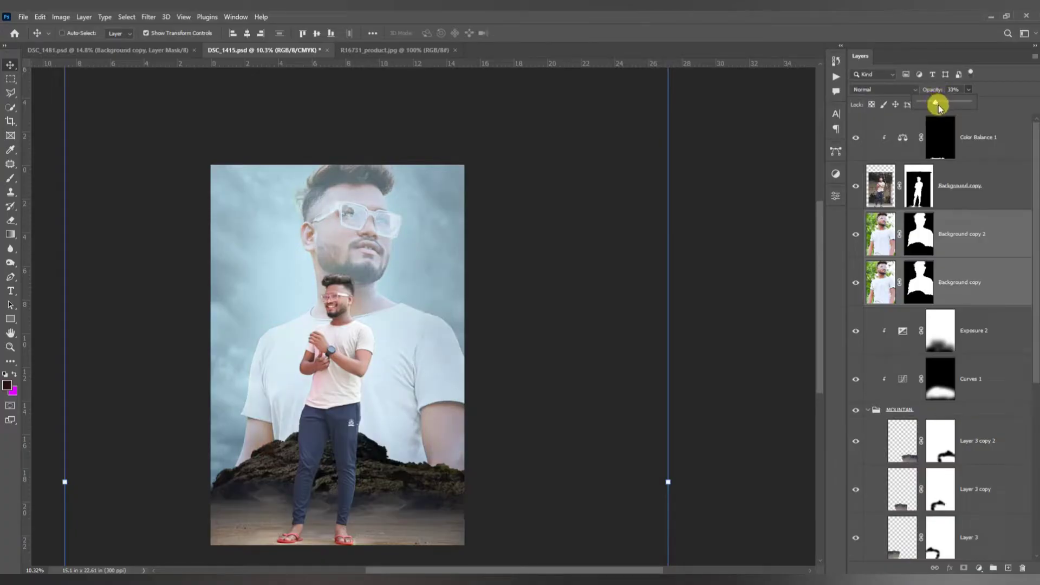
left_click_drag(939, 108, 943, 108)
Step: Set the lower portrait copy to the Luminosity blend mode, hiding the upper copy while doing so
left_click(856, 234)
left_click(880, 279)
left_click(880, 90)
left_click(864, 353)
left_click(856, 235)
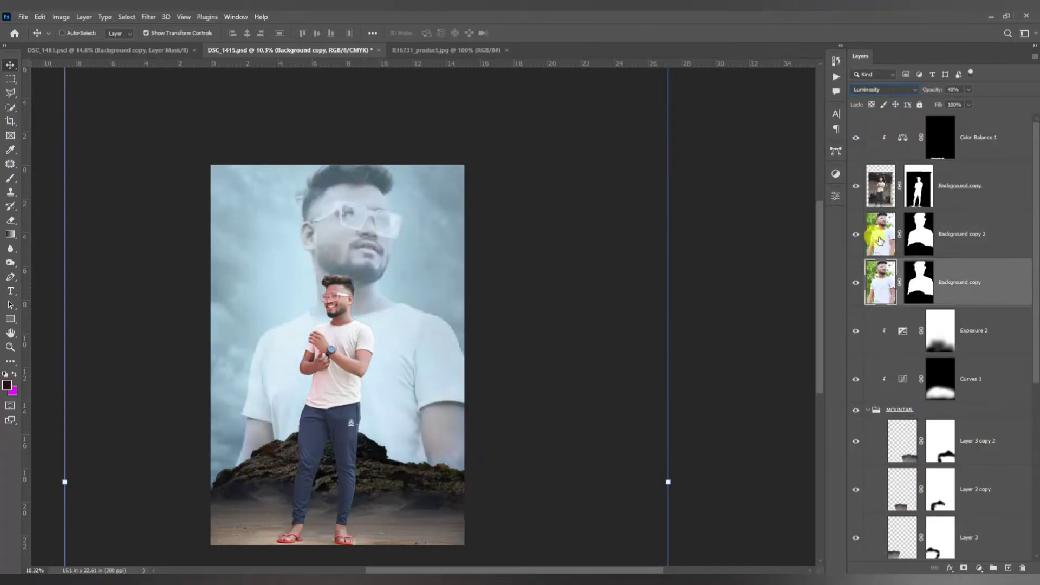
Step: Fade the upper portrait copy upward from the ground with a black-to-transparent gradient on its mask, and raise its opacity slightly
left_click(880, 241)
left_click(919, 233)
key("g")
key("d")
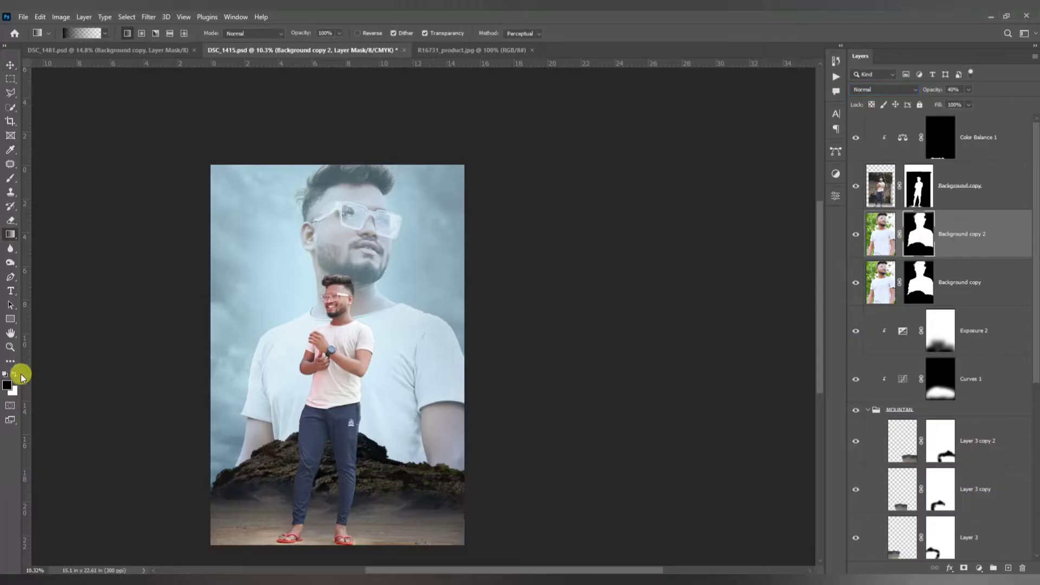
left_click_drag(344, 521, 341, 225)
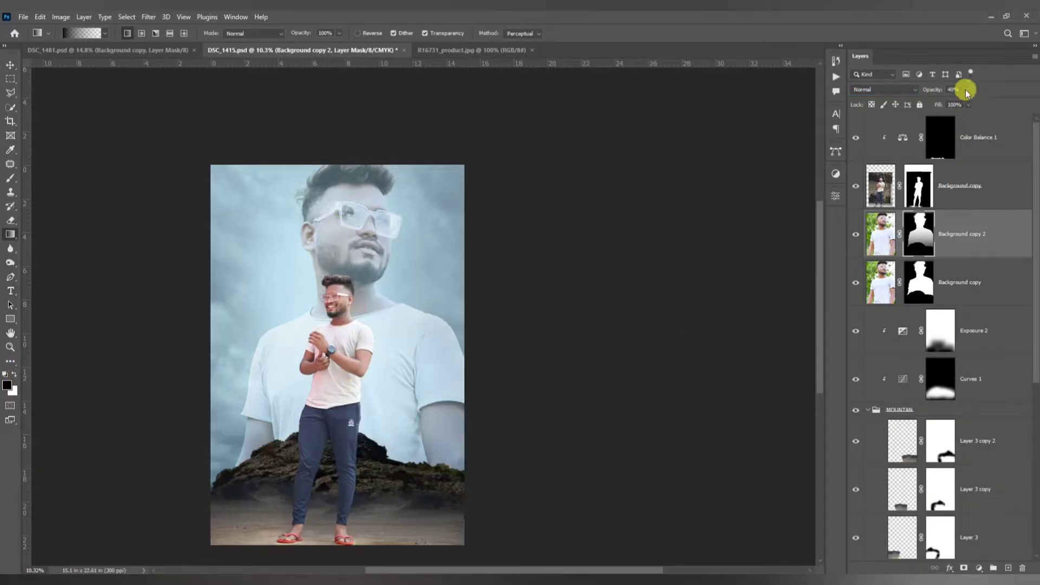
left_click_drag(967, 91, 976, 104)
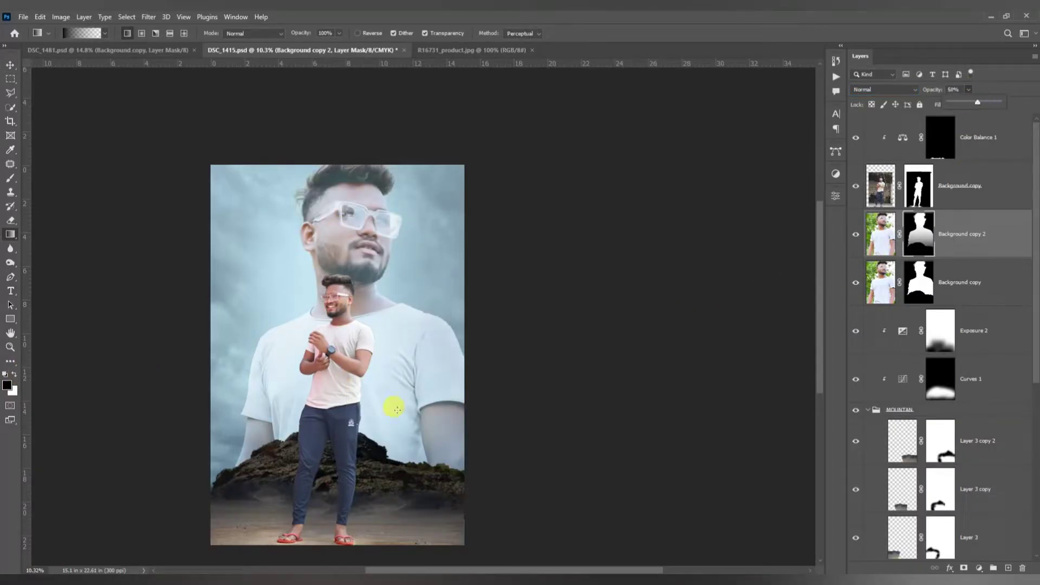
Step: Fade the lower portrait copy upward from the ground with a black-to-transparent gradient on its mask
left_click(921, 281)
left_click_drag(348, 550, 342, 292)
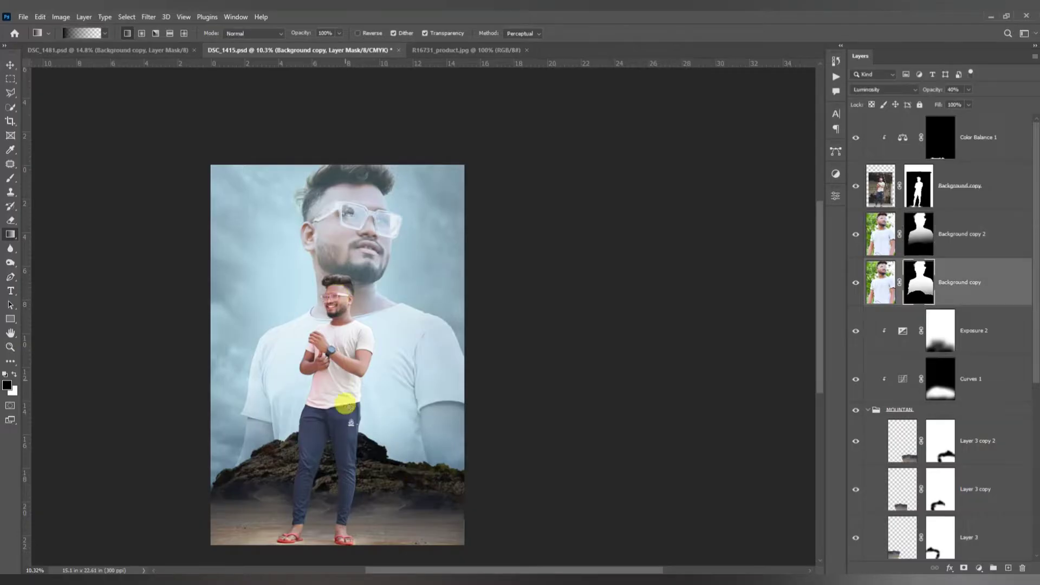
scroll(375, 440, "up", 1)
Step: Try a further diagonal gradient on the lower portrait copy's mask and undo it
left_click_drag(375, 439, 315, 206)
scroll(297, 344, "down", 3)
key("ctrl+z")
scroll(296, 345, "up", 2)
scroll(295, 346, "down", 2)
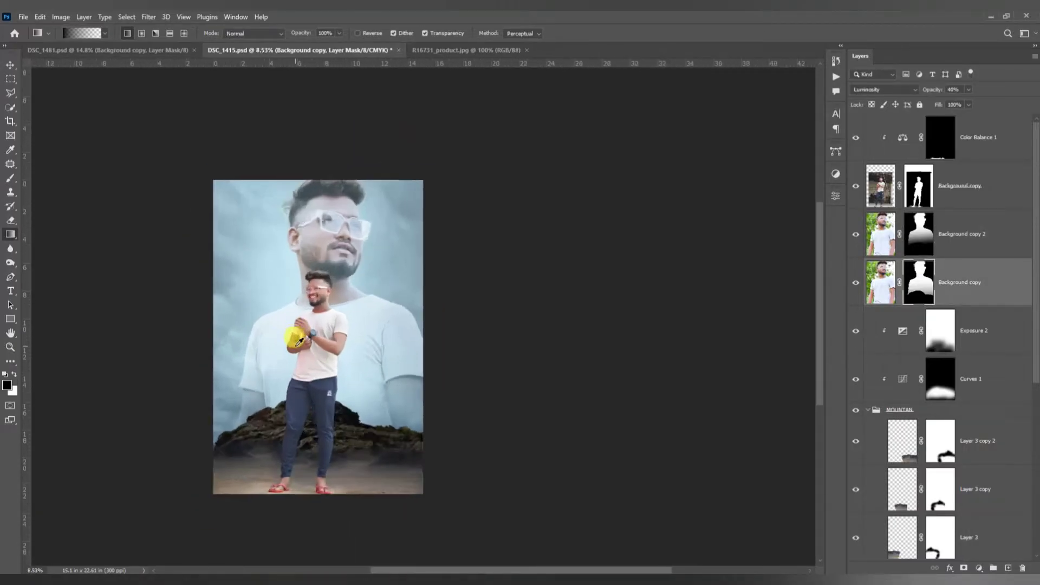
Step: Set the upper portrait copy's opacity to 73%
scroll(295, 346, "up", 2)
left_click(958, 234)
left_click(968, 90)
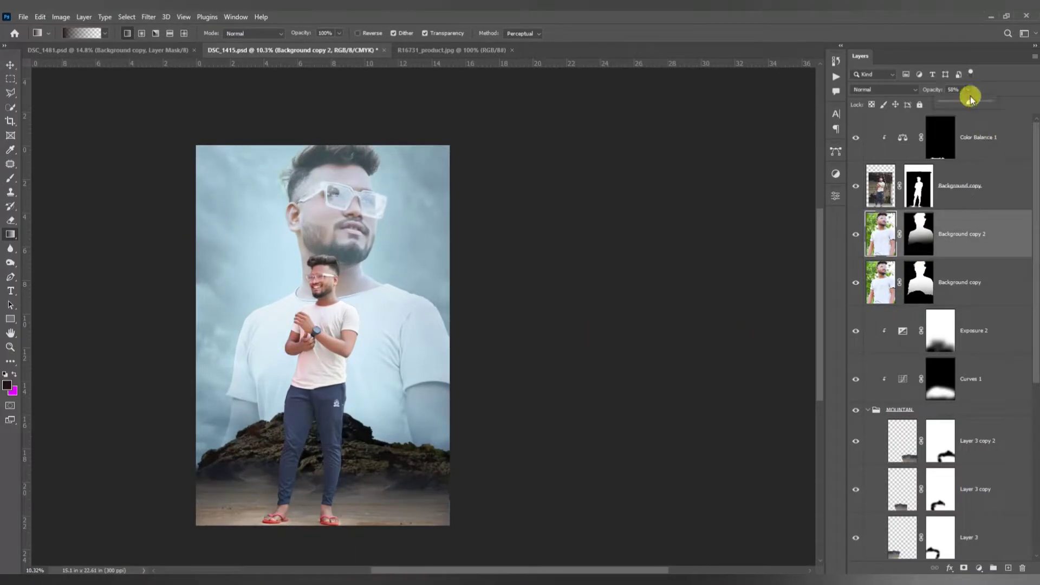
left_click_drag(971, 102, 991, 111)
scroll(358, 336, "down", 3)
scroll(325, 250, "up", 3)
left_click(977, 103)
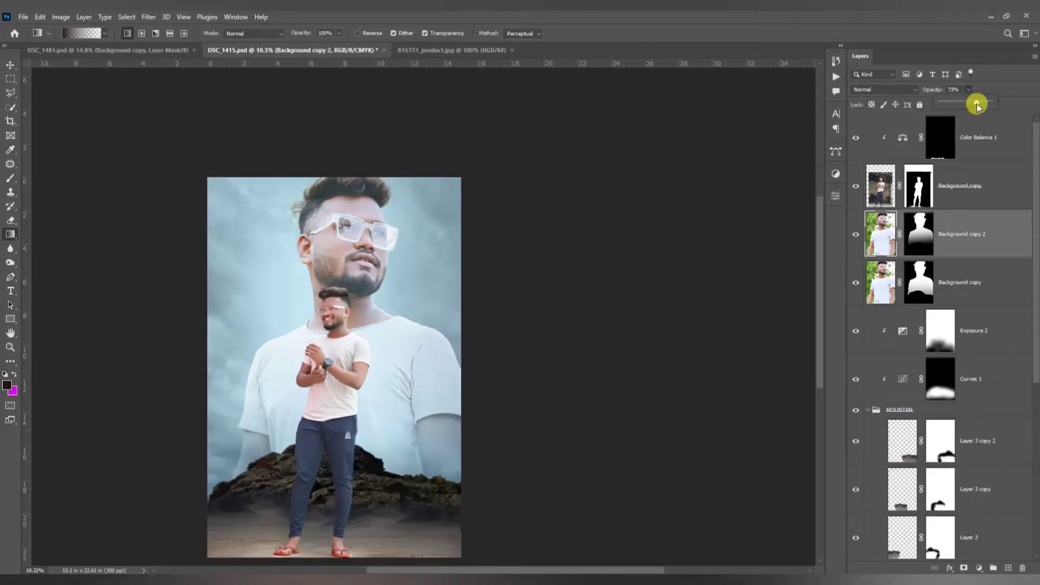
Step: Select both portrait copies and reduce their opacity to 35%
left_click(958, 279, "shift")
left_click(969, 89)
left_click_drag(950, 98, 943, 105)
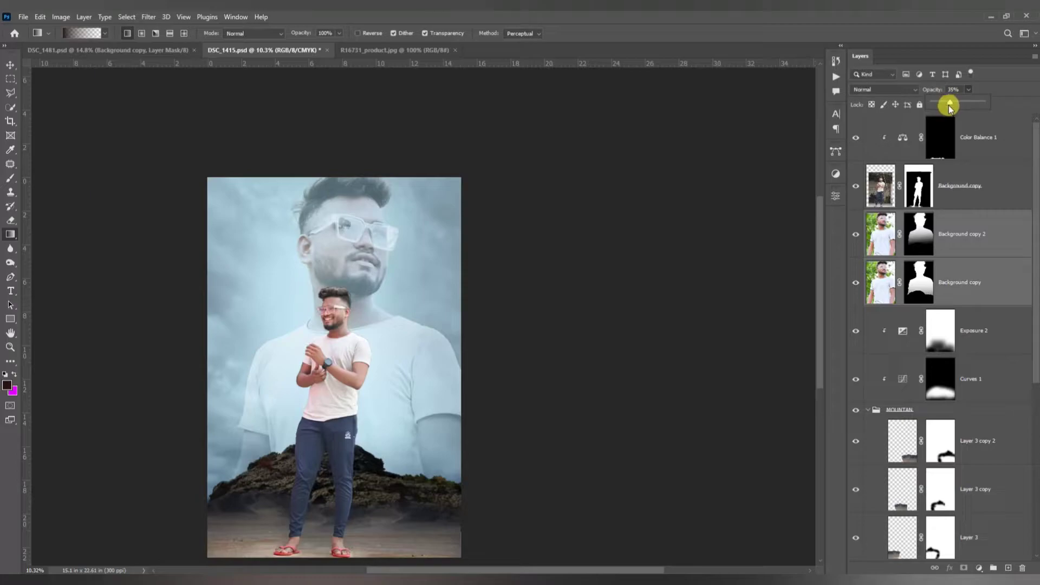
Step: Raise the opacity of the upper portrait copy alone to 73%
left_click(965, 245)
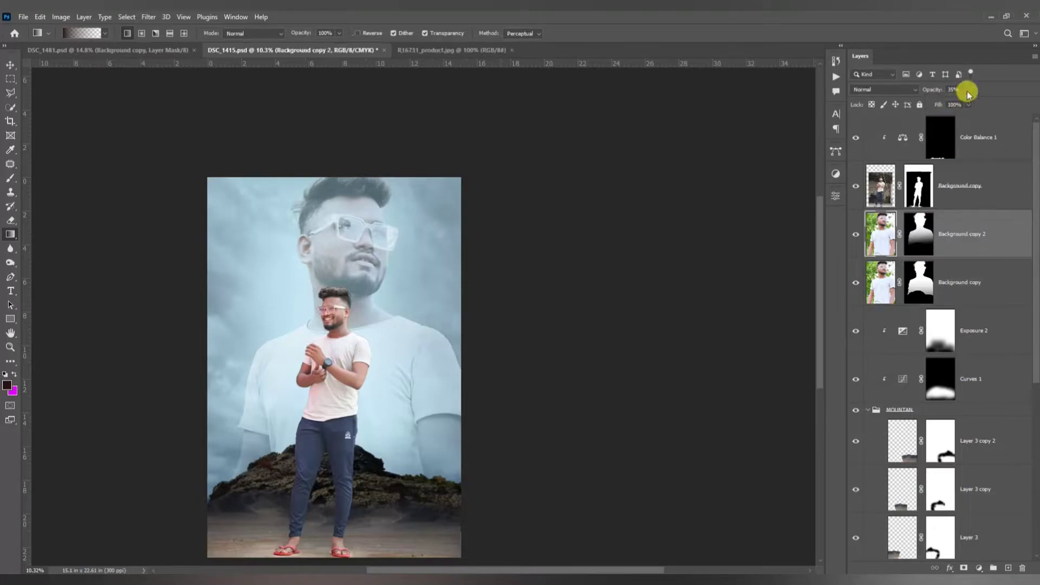
left_click(969, 90)
left_click_drag(969, 102, 989, 112)
Step: Group both portrait copies, toggle the group's visibility to compare, and add a white layer mask to the group
left_click(970, 243)
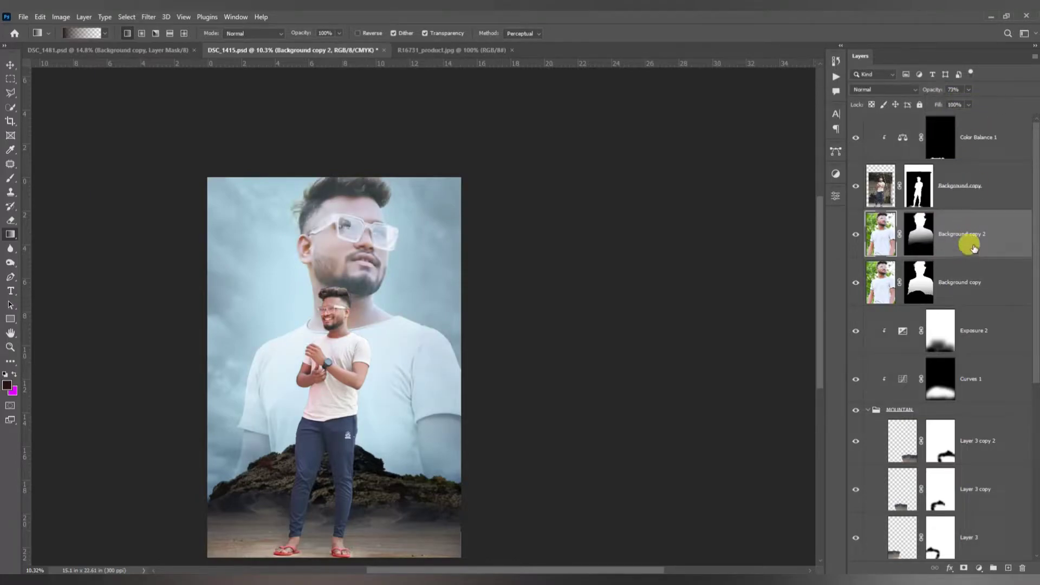
left_click(975, 281, "shift")
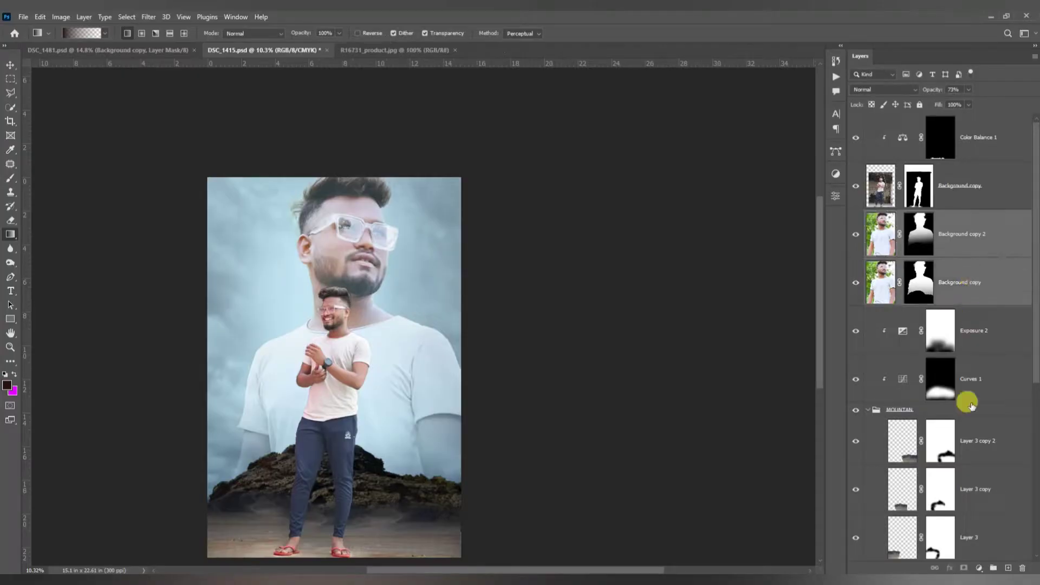
left_click(993, 568)
left_click(856, 217)
left_click(856, 217)
scroll(332, 369, "down", 4)
left_click_drag(346, 374, 367, 357)
scroll(367, 357, "up", 5)
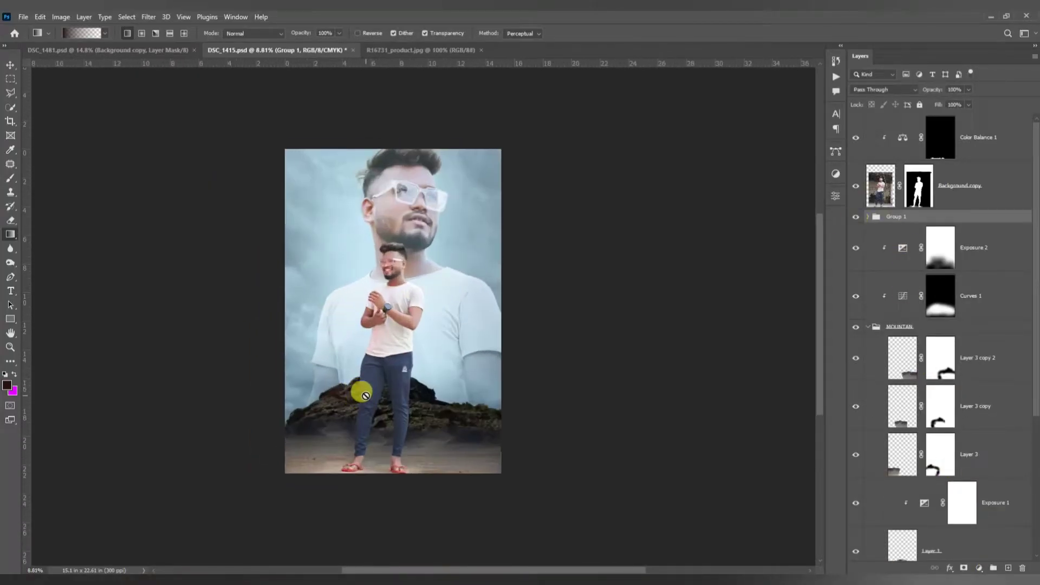
scroll(418, 251, "down", 1)
left_click(964, 568)
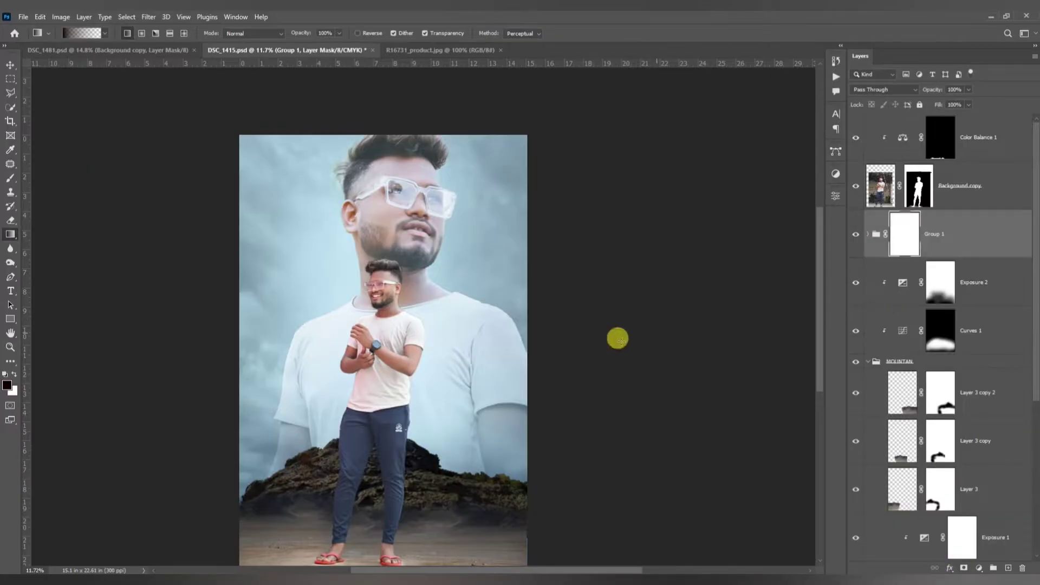
Step: Paint black at 23% flow on the portrait group's mask to fade the portrait around the standing man, along its shoulders and near its cheek
key("b")
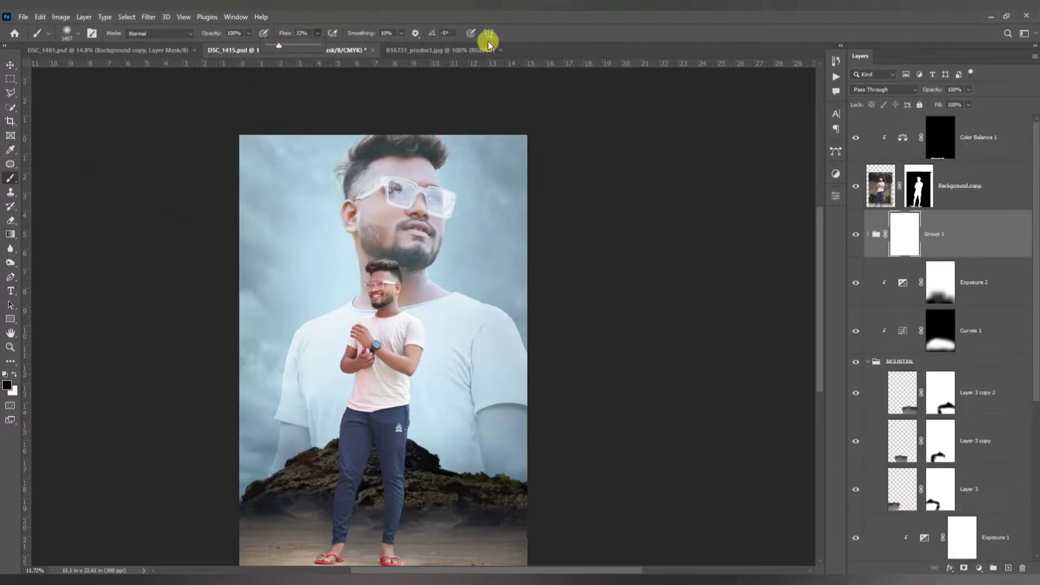
scroll(379, 262, "down", 1)
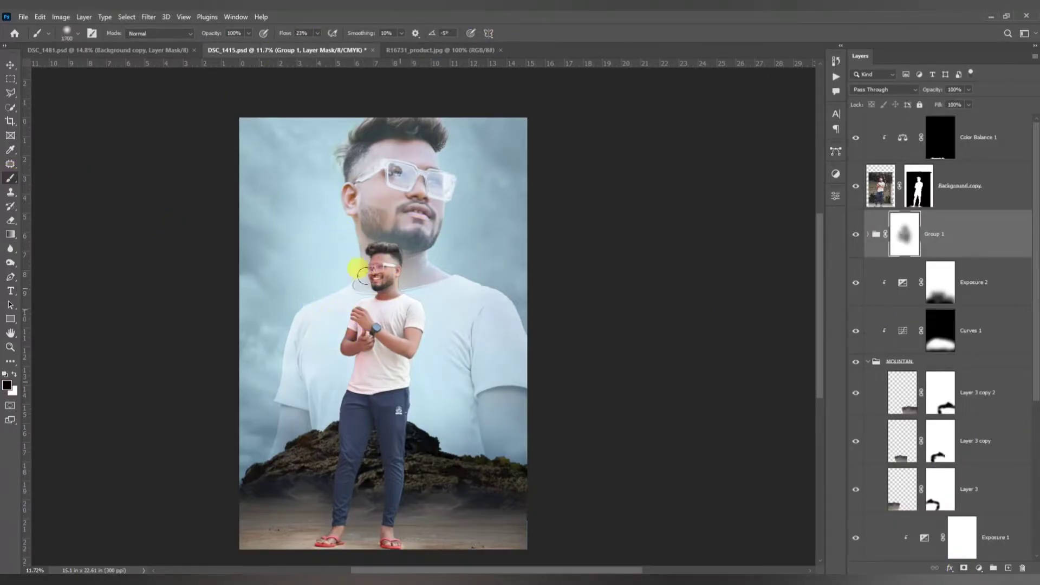
left_click_drag(362, 278, 370, 308)
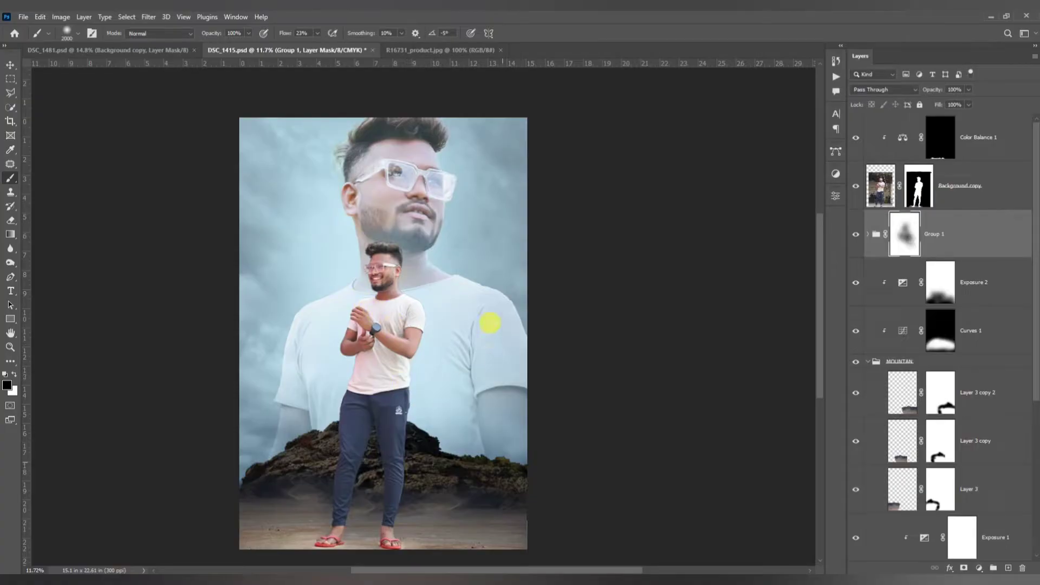
mouse_move(291, 383)
left_mouse_down()
mouse_move(240, 308)
mouse_move(297, 289)
left_mouse_up()
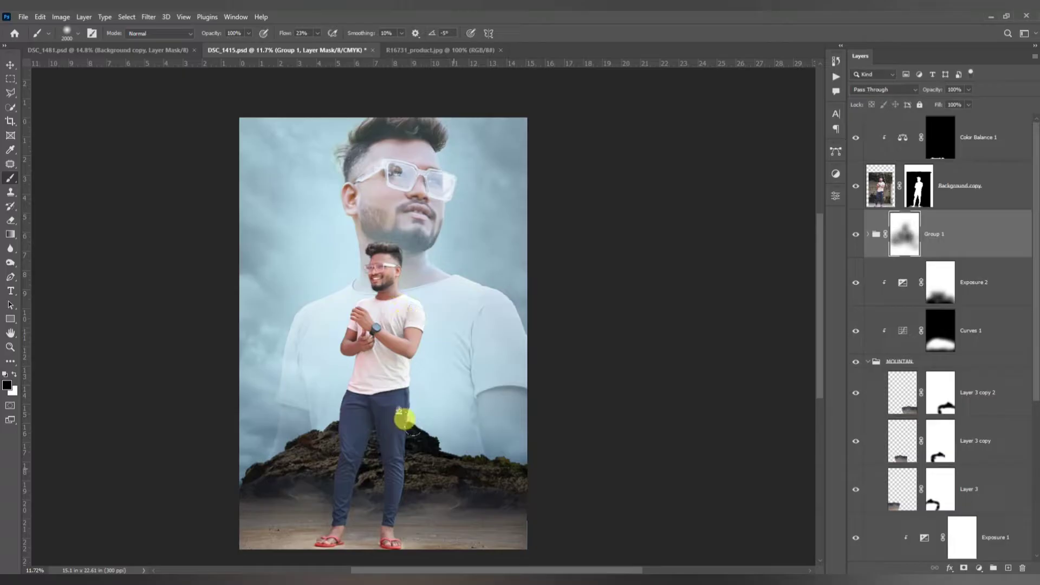
scroll(434, 399, "up", 2)
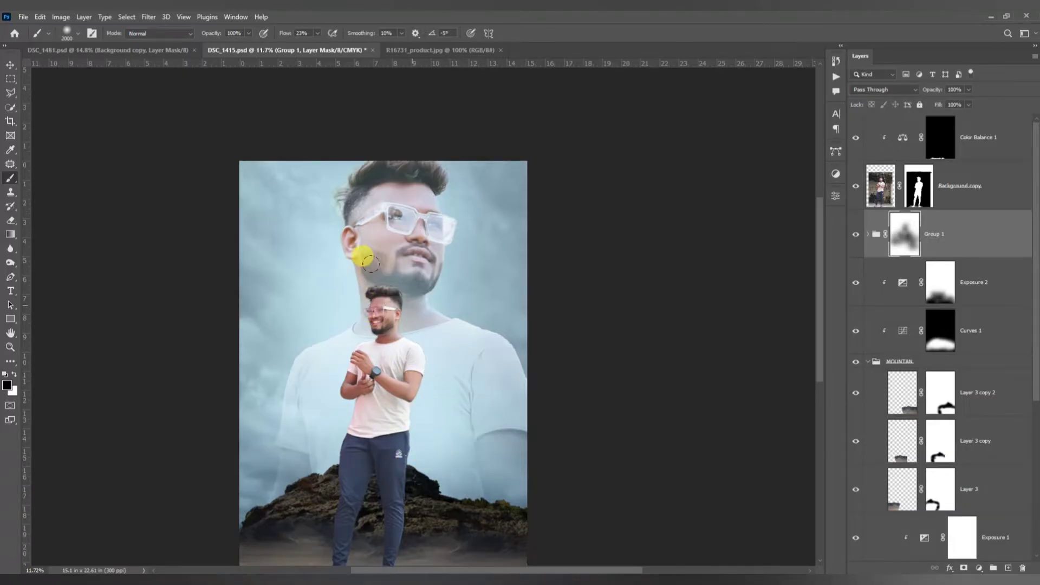
mouse_move(363, 259)
left_mouse_down()
mouse_move(295, 207)
mouse_move(292, 169)
mouse_move(291, 206)
left_mouse_up()
Step: Expand the portrait group and set the upper portrait copy's opacity to 80%
left_click(918, 278)
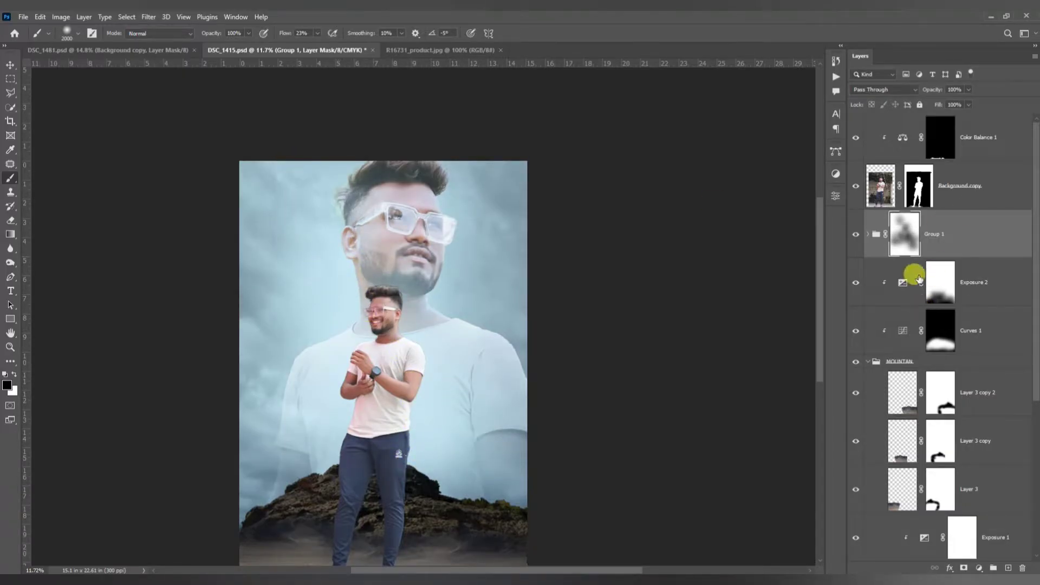
left_click(868, 234)
left_click(941, 287)
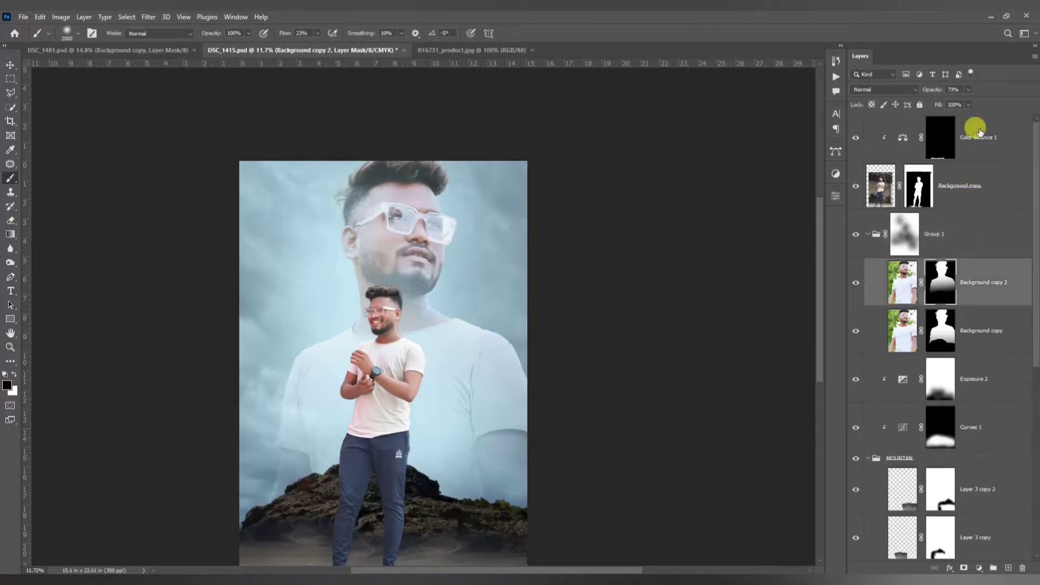
left_click_drag(976, 103, 978, 104)
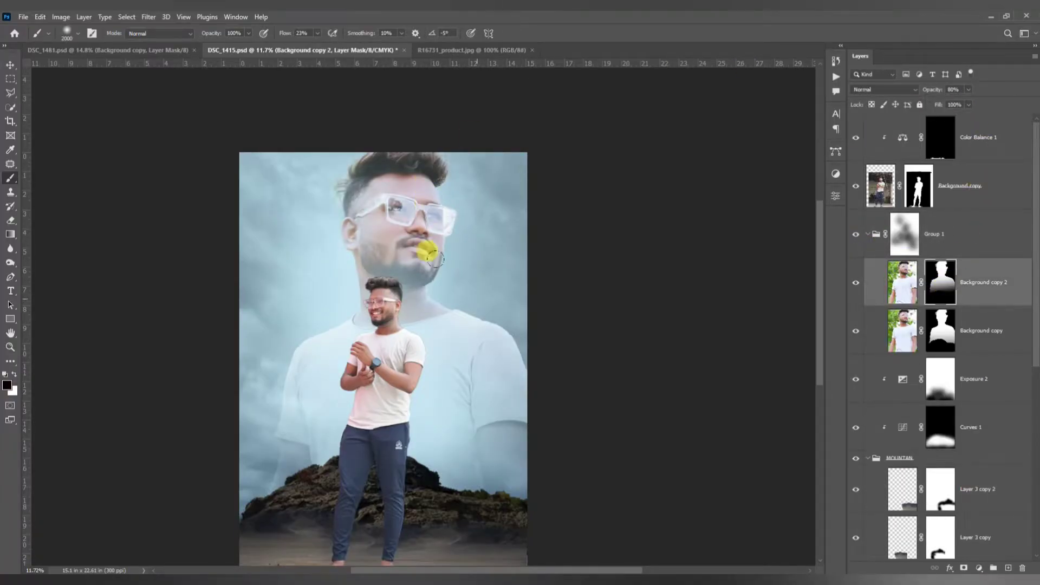
scroll(425, 255, "down", 1)
Step: Paint more black on the portrait group's mask to soften the lower body and shoulders further
left_click(909, 231)
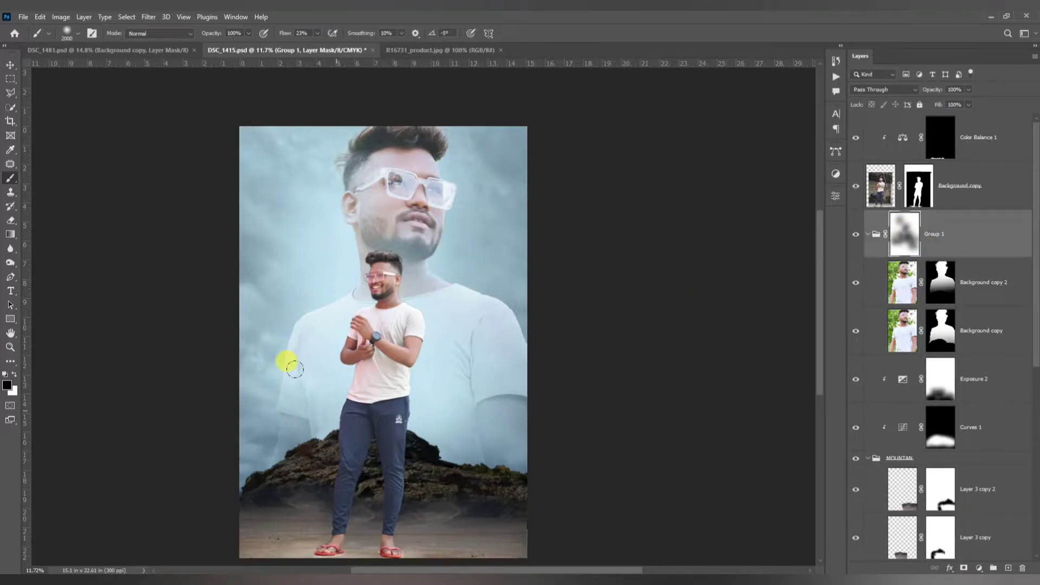
scroll(282, 298, "down", 2)
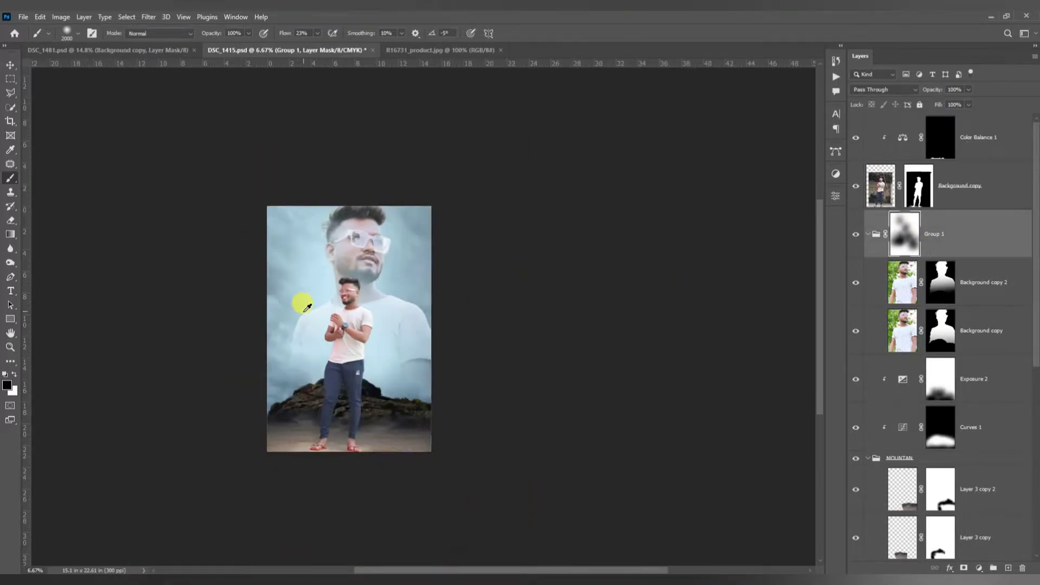
scroll(272, 279, "up", 2)
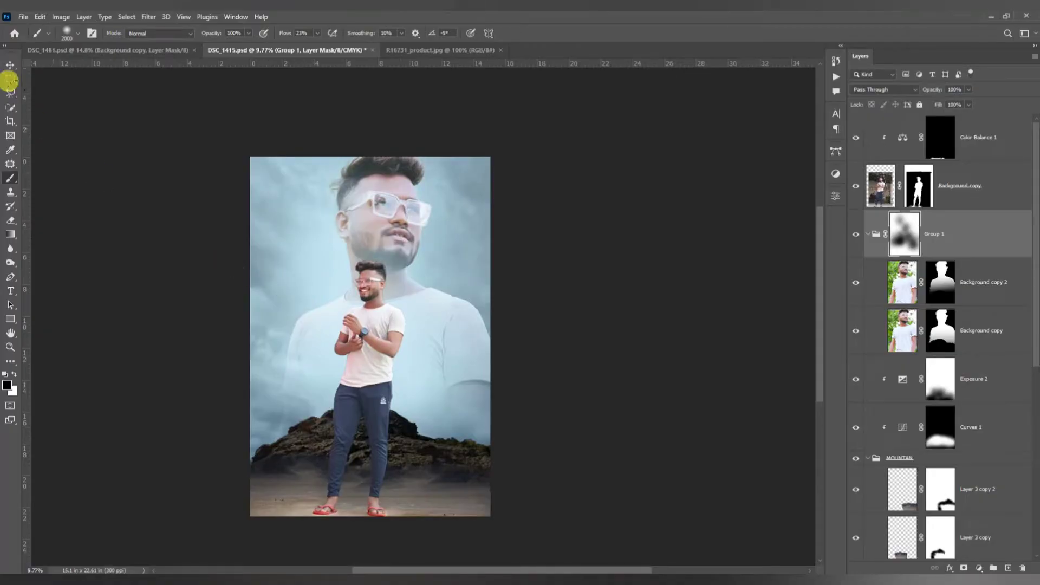
Step: Add a pale cyan Solid Color fill layer clipped to the MOUNTAIN group
left_click(9, 66)
scroll(950, 427, "down", 1)
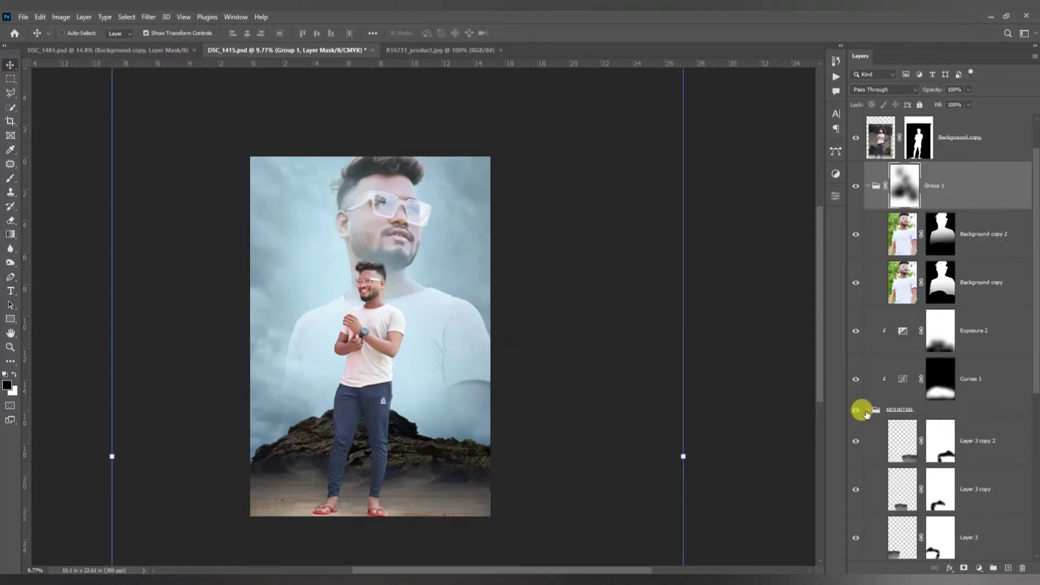
left_click(915, 412)
left_click(867, 410)
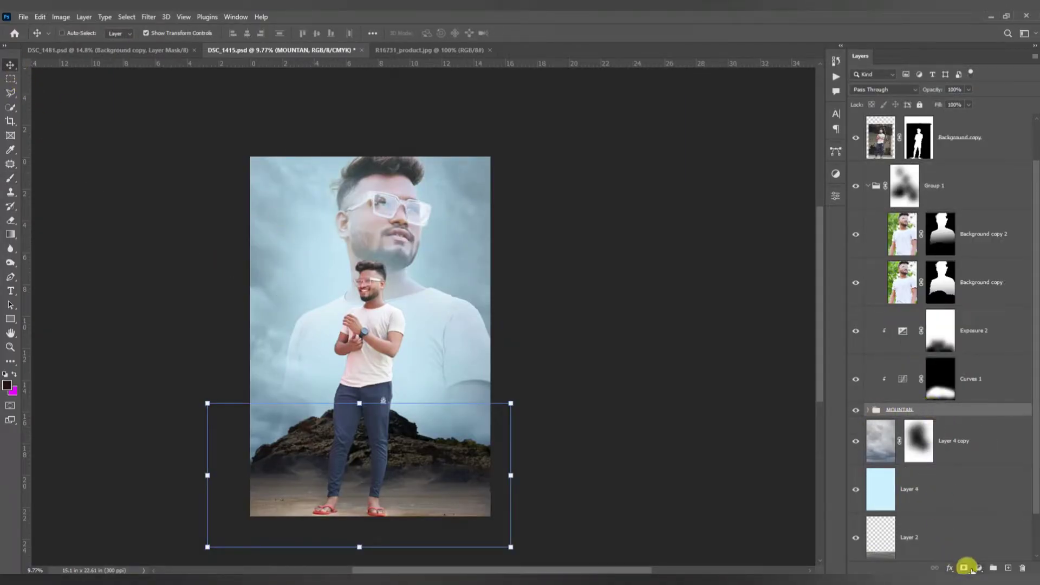
left_click(978, 568)
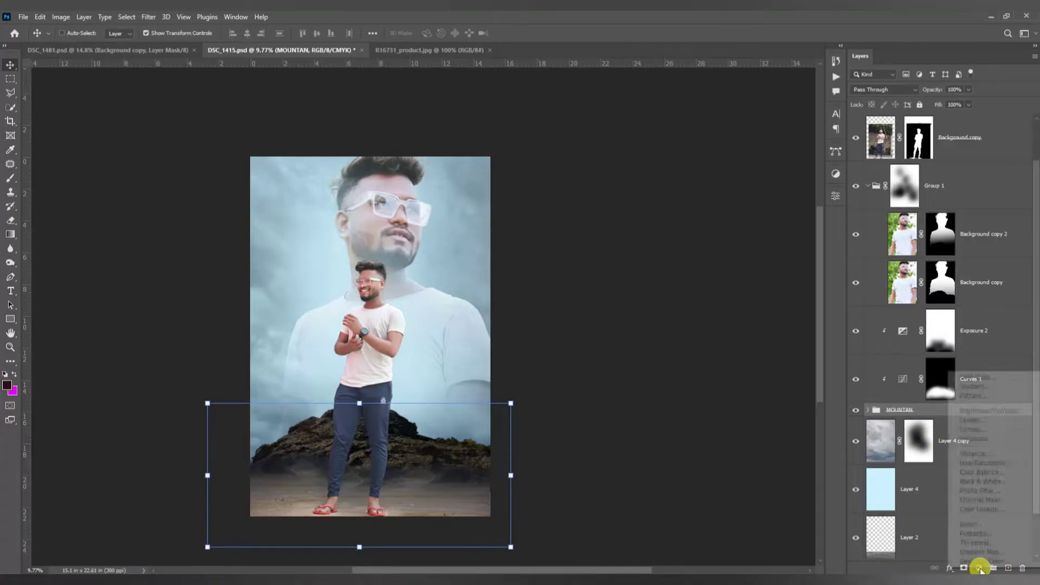
left_click(977, 377)
left_click(682, 344)
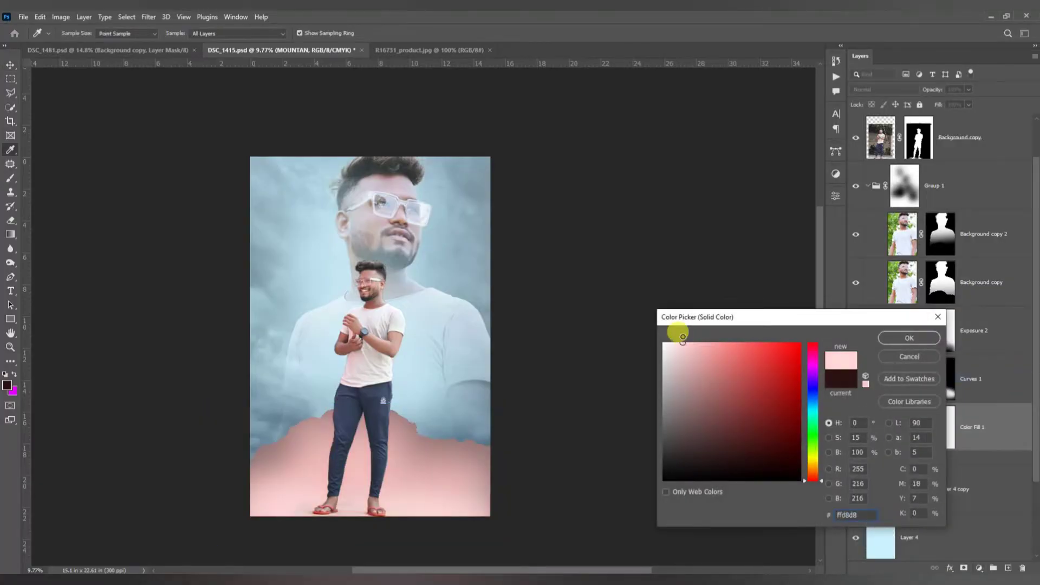
left_click(814, 411)
left_click(909, 338)
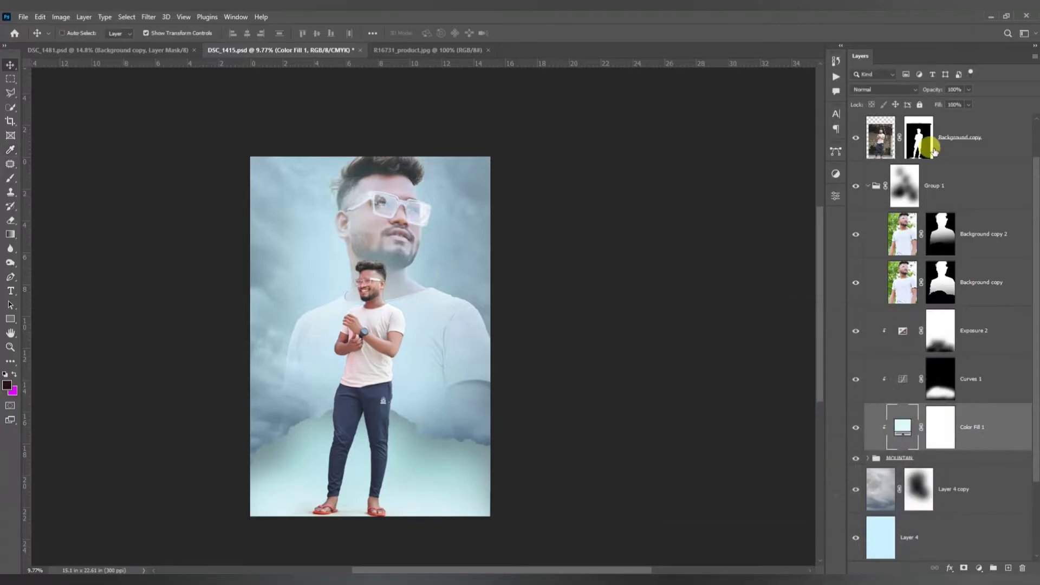
Step: Set the cyan fill layer's blend mode to Color and reduce its opacity to 68%
left_click(883, 89)
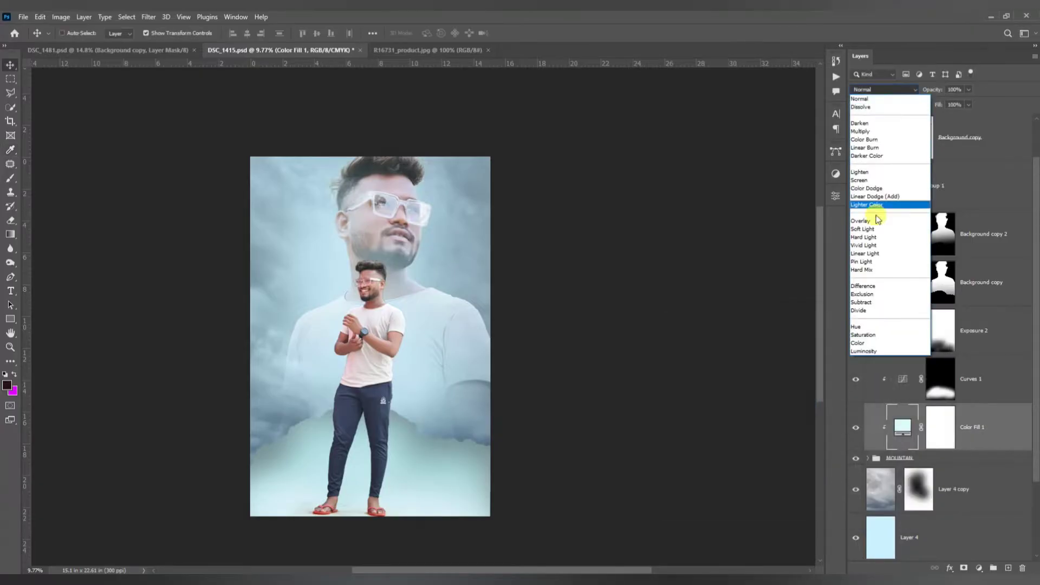
left_click(868, 345)
left_click(968, 89)
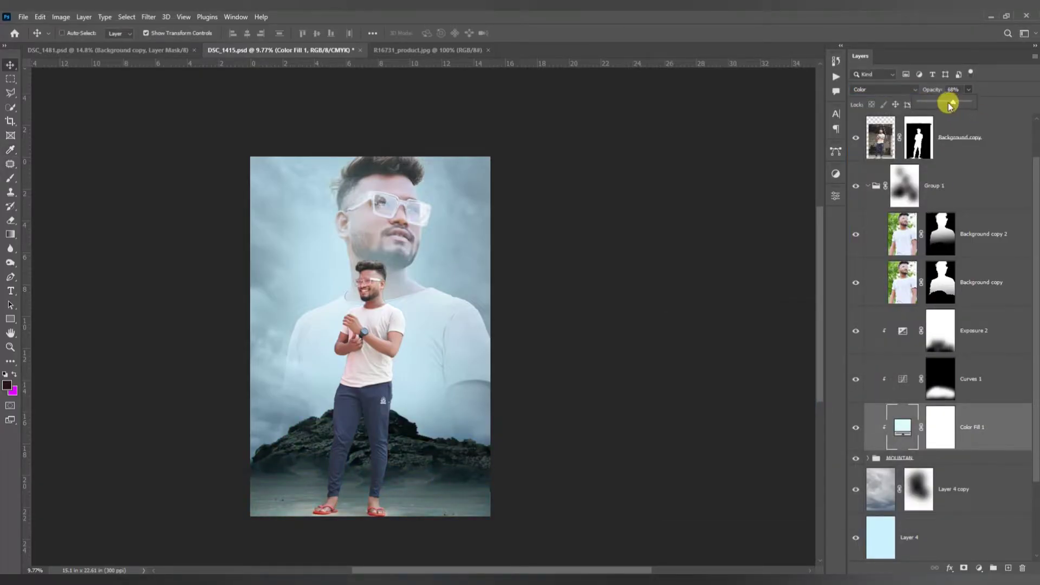
Step: Bring the foggy forest from R16731_product.jpg in above the cloud layer and scale it up past the canvas sides, behind the rocks
left_click(953, 490)
left_click(455, 54)
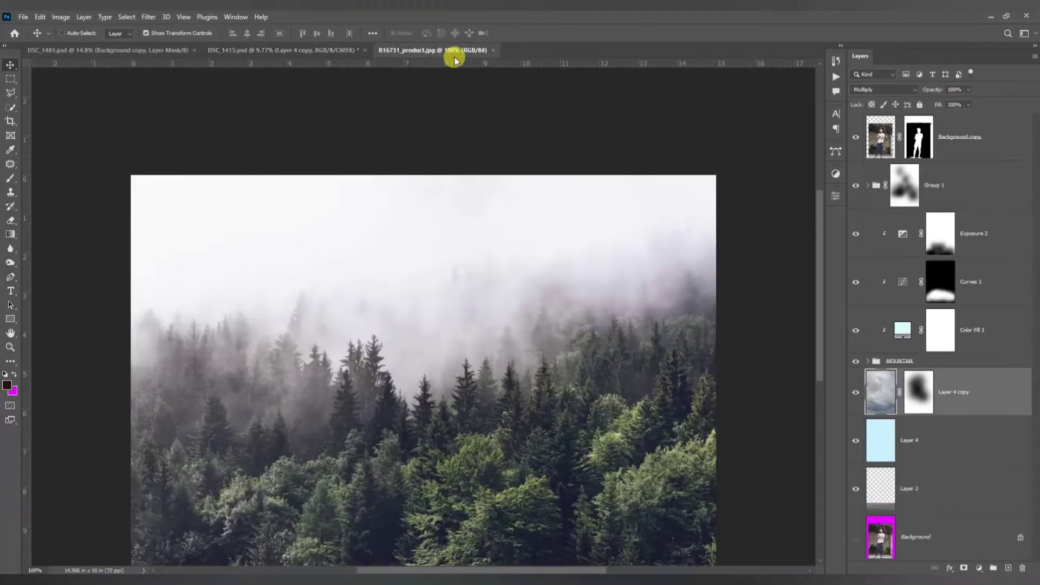
left_click_drag(506, 304, 409, 421)
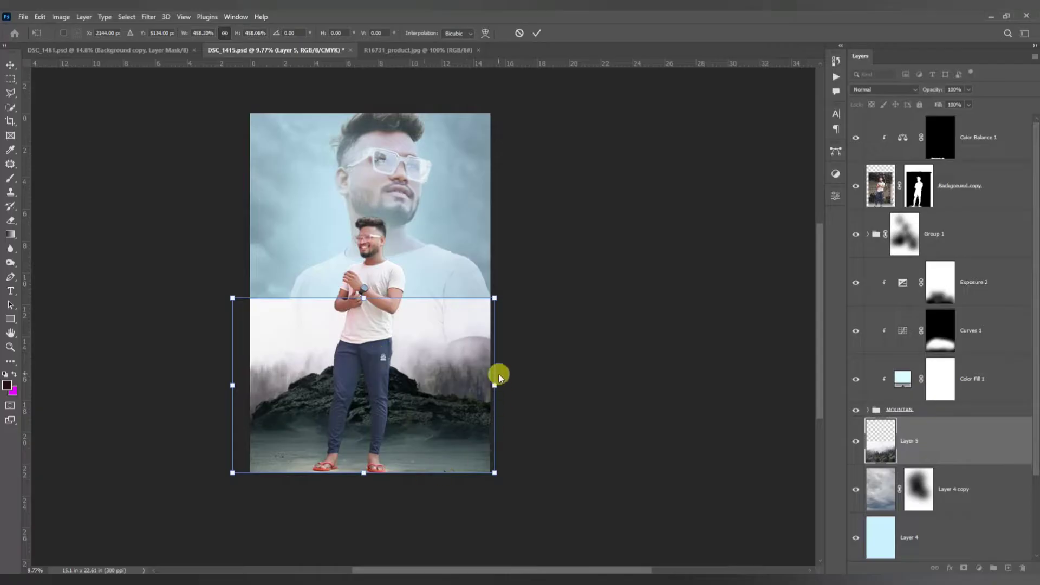
left_click_drag(499, 378, 551, 432)
key("Return")
mouse_move(448, 351)
left_mouse_down()
mouse_move(452, 370)
mouse_move(444, 359)
left_mouse_up()
Step: Set the forest layer's blend mode to Multiply and shift it slightly so the trees sit behind the rocks
left_click(878, 89)
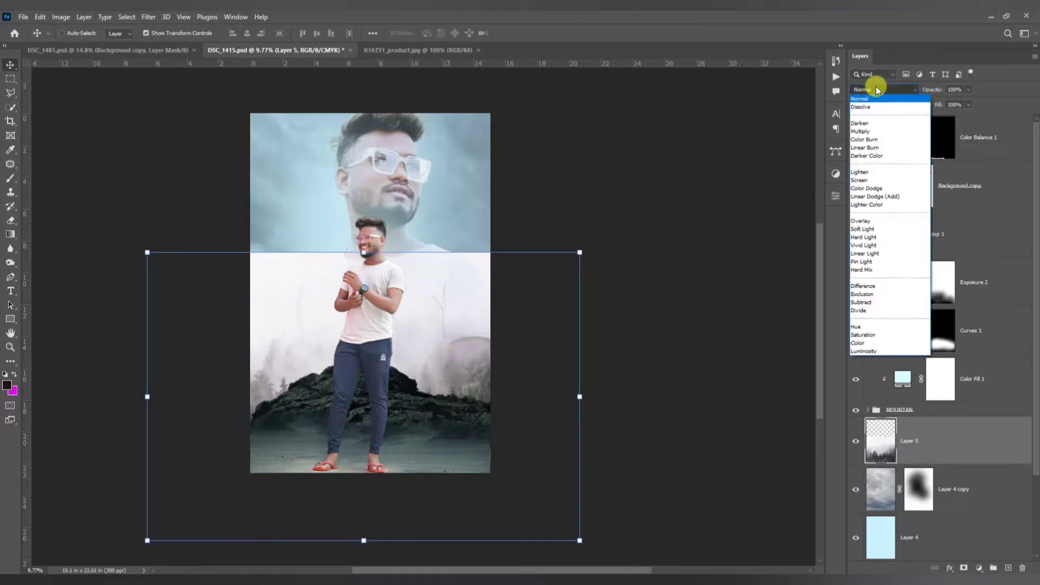
left_click(873, 131)
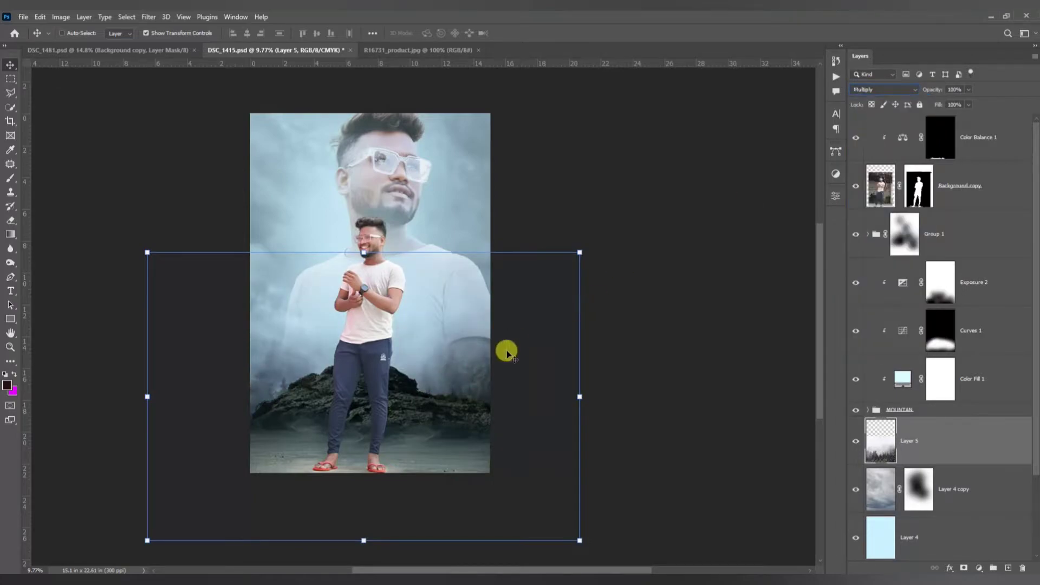
left_click_drag(506, 348, 475, 358)
scroll(409, 330, "down", 2)
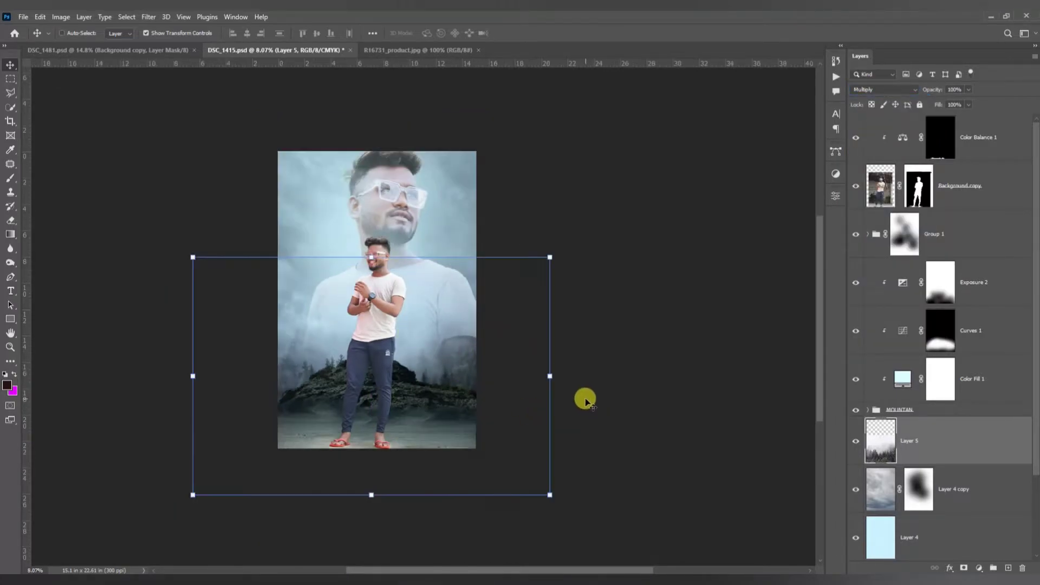
scroll(411, 323, "up", 5)
Step: Open the golden light-particle image maxresdefault (4).jpg from the DUBLE EXPOSURE folder and place it in the composite above the forest layer
left_click(277, 580)
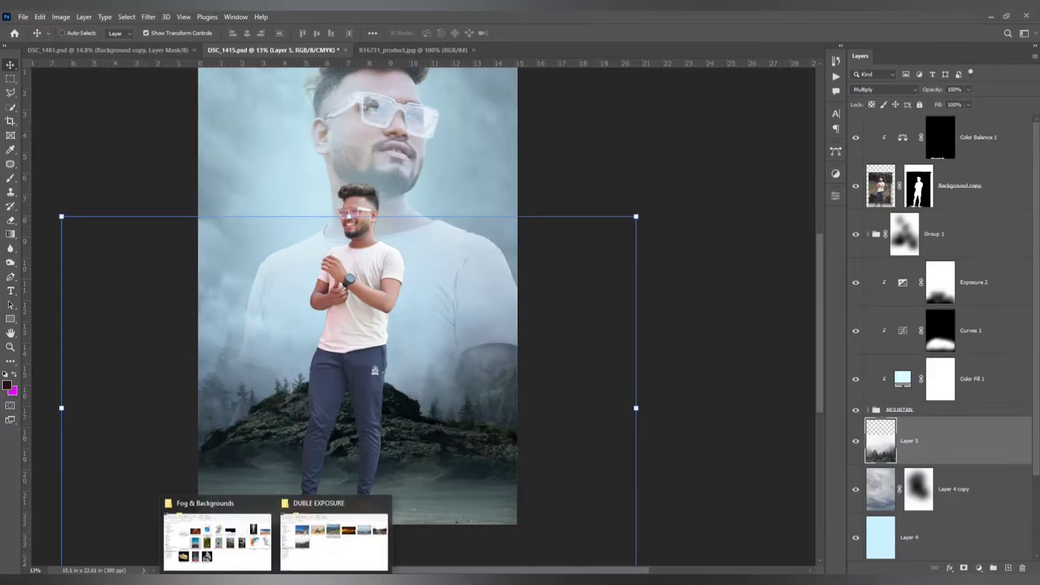
left_click(325, 539)
left_click(652, 232)
left_click_drag(676, 195, 477, 59)
left_click_drag(457, 95, 434, 368)
key("ctrl+t")
double_click(414, 313)
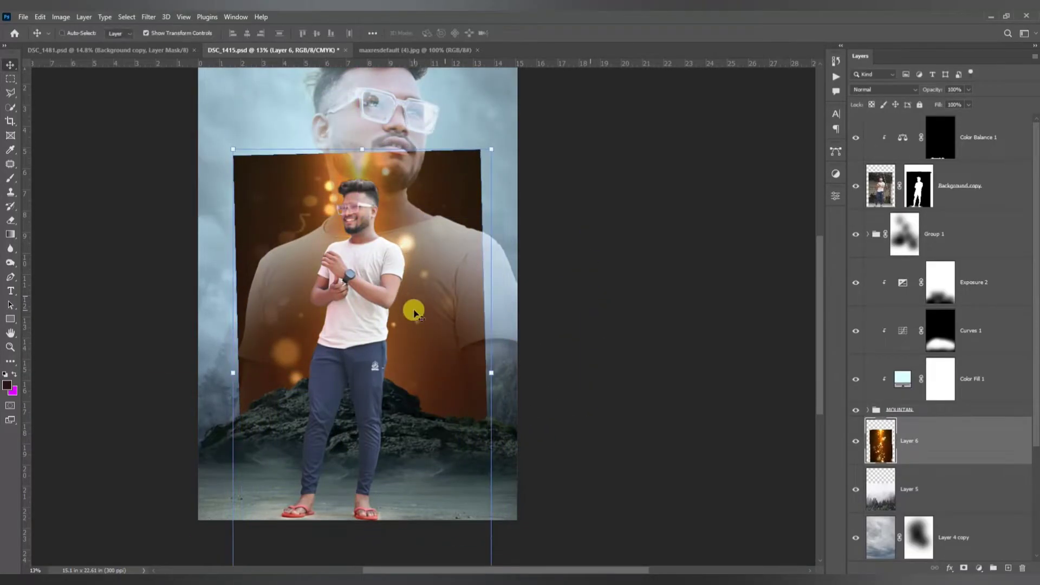
Step: Set the golden light layer to Screen, enlarge it to about 127% to cover the canvas width, and move it down
left_click(880, 90)
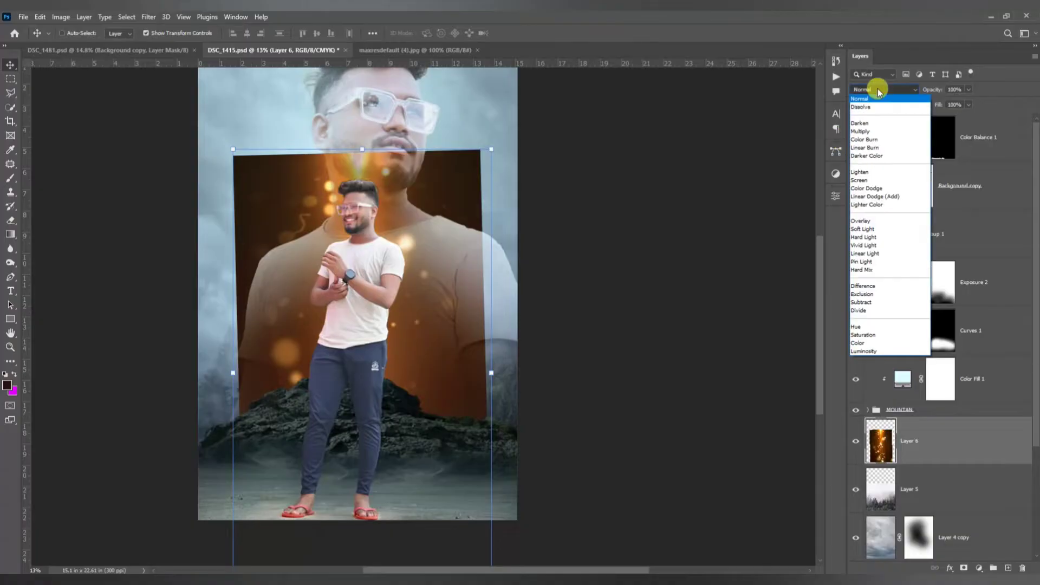
left_click(872, 182)
left_click_drag(492, 373, 525, 374)
left_click_drag(447, 307, 447, 336)
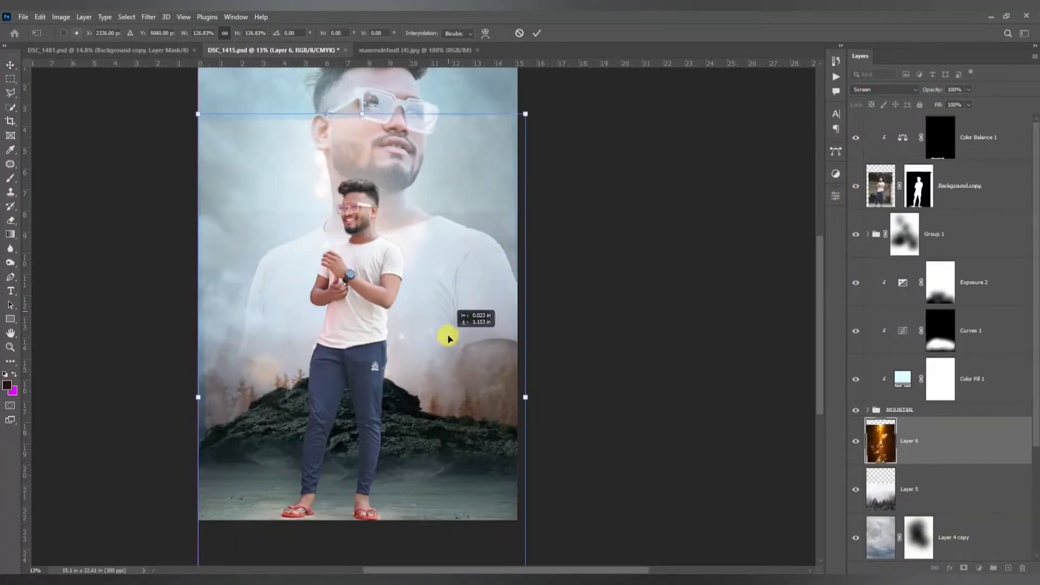
key("Return")
Step: Mask the golden light layer and paint black at 75% flow to hide its hard upper edge across the sky
key("b")
left_click(963, 567)
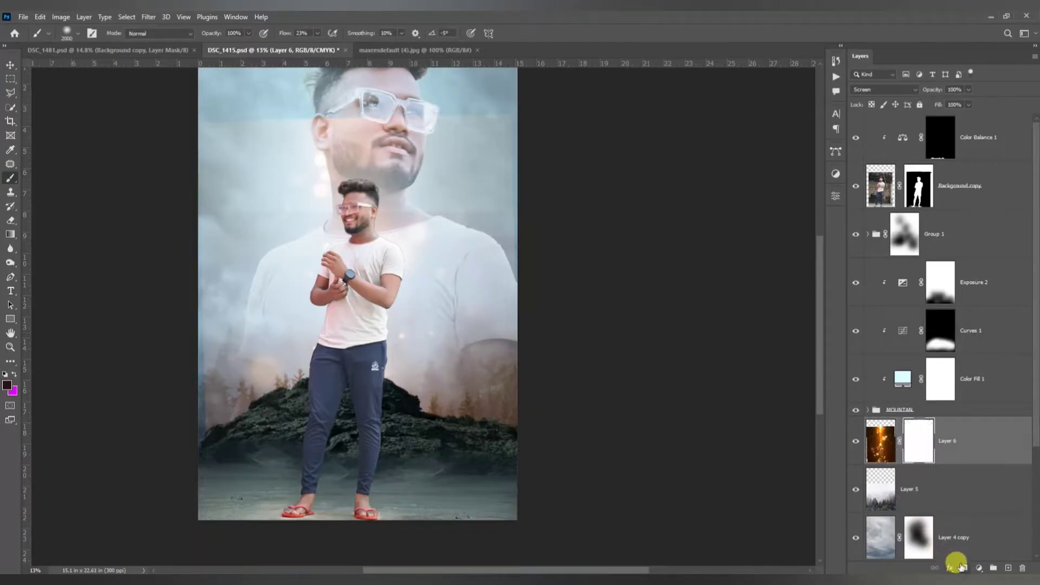
left_click_drag(401, 162, 331, 119)
left_click(317, 33)
left_click_drag(319, 49, 346, 50)
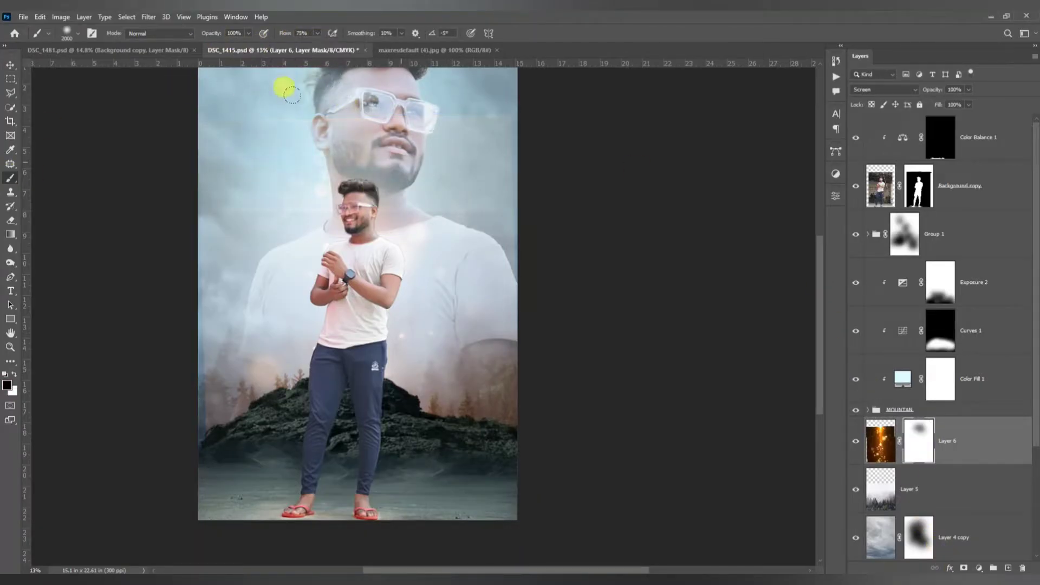
left_click_drag(290, 92, 527, 100)
Step: Enlarge the golden light layer to about 105% so it extends past both sides of the canvas
scroll(348, 321, "down", 2)
key("ctrl+t")
left_click_drag(523, 361, 534, 362)
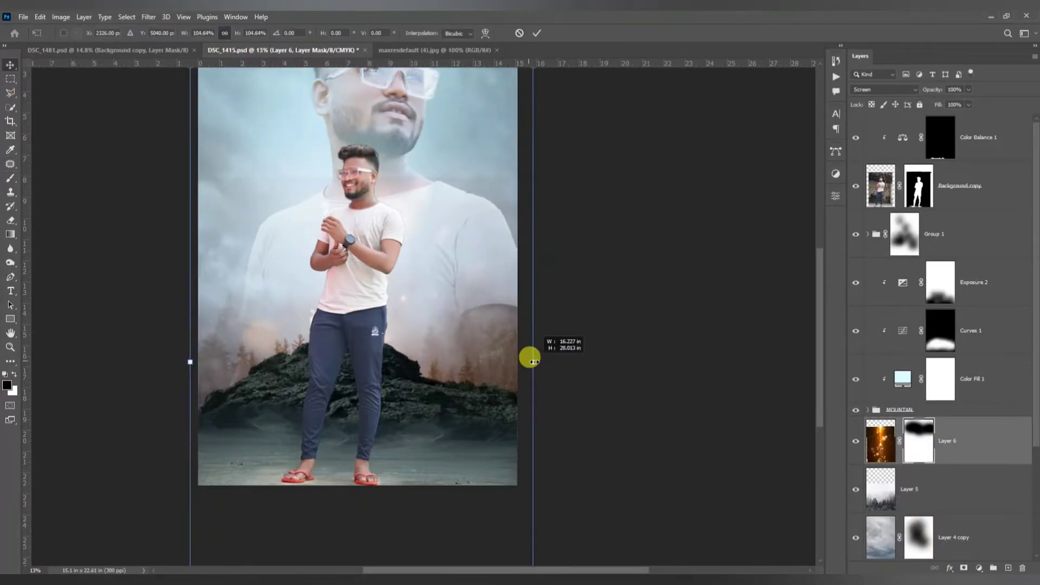
key("Return")
scroll(455, 304, "up", 2)
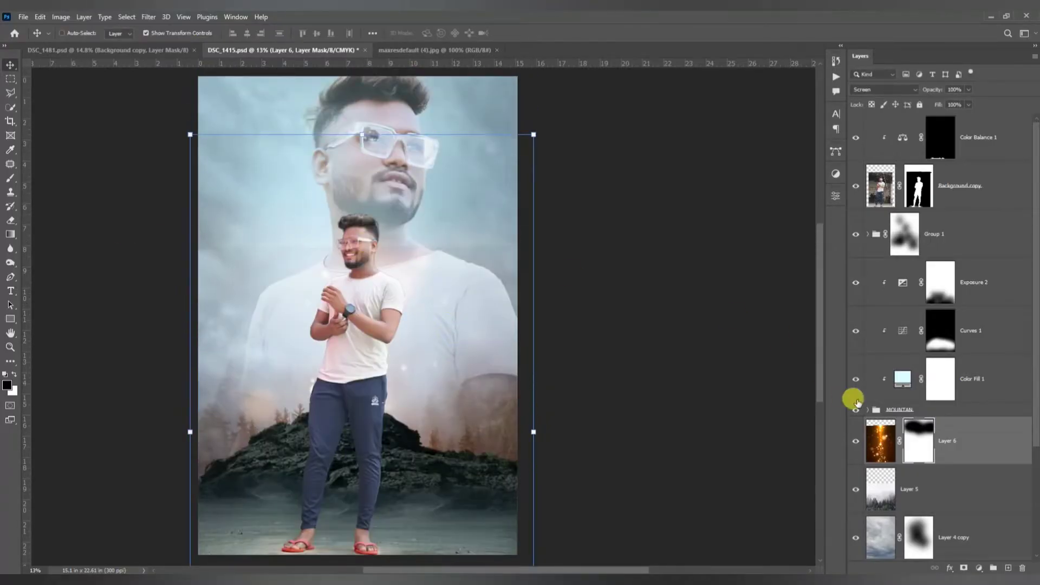
right_click(455, 271)
left_click(471, 271)
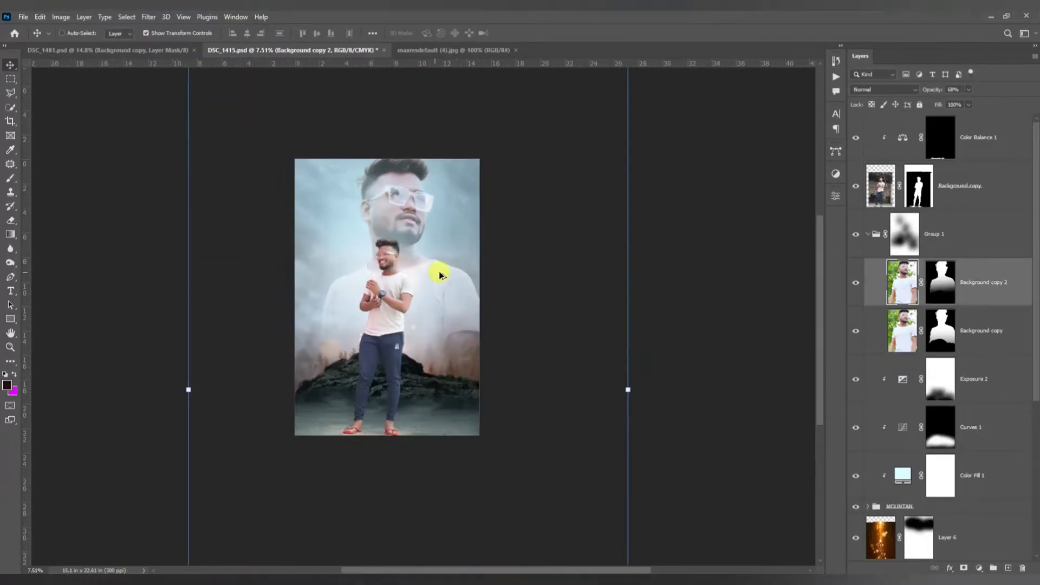
left_click(79, 34)
left_click(502, 285)
scroll(379, 257, "up", 10)
left_click(290, 257)
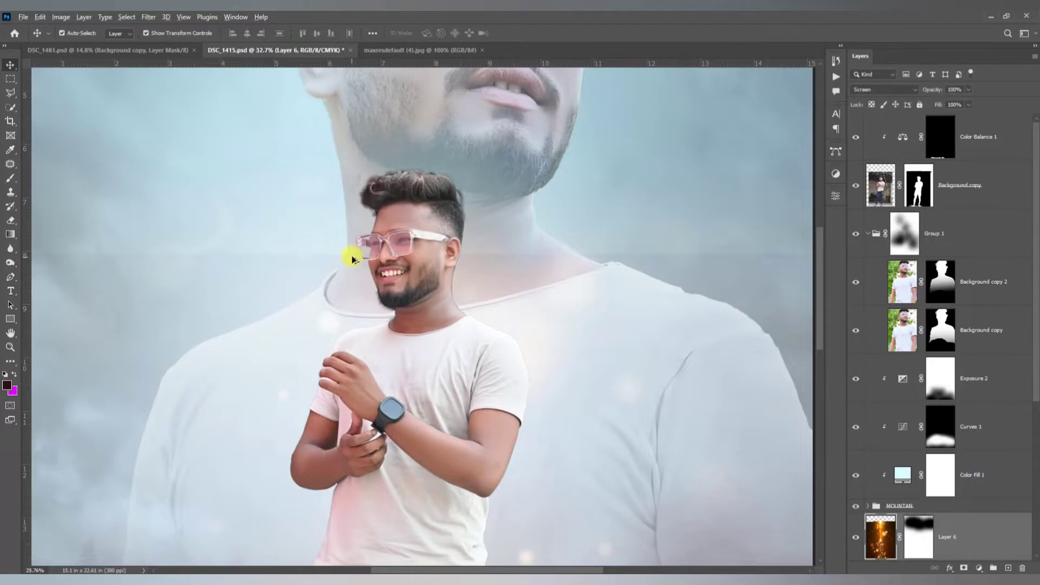
key("ctrl+0")
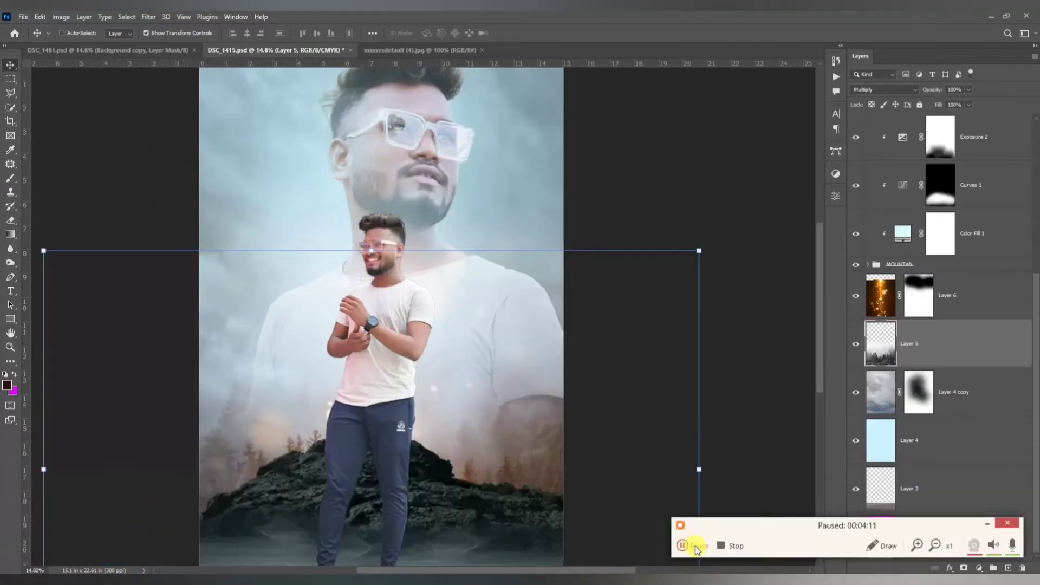
left_click(977, 525)
Step: Raise the opacity of the Background copy 2 portrait layer in Group 1 to 100%
scroll(957, 383, "up", 3)
left_click(969, 282)
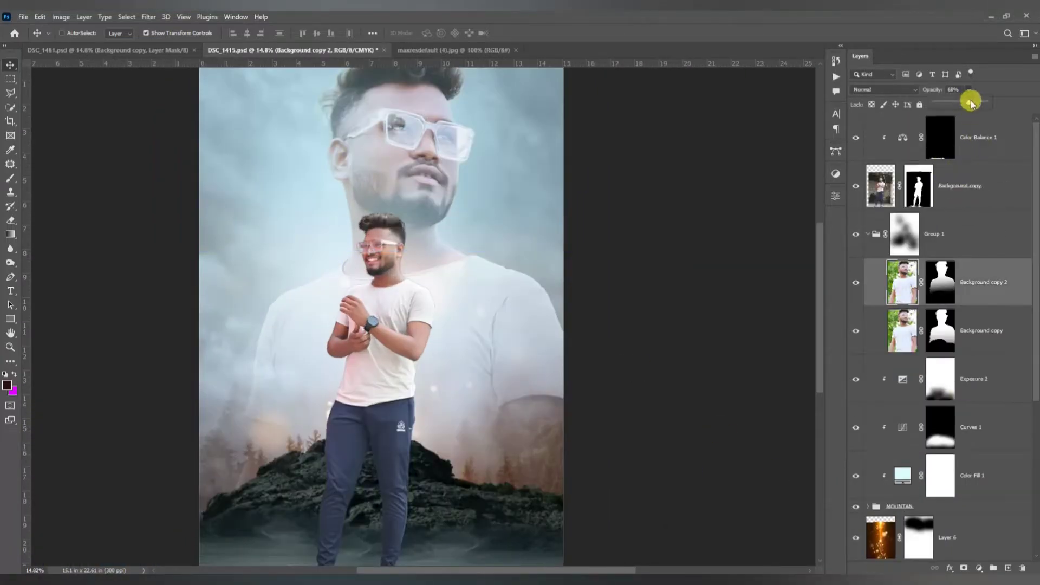
left_click_drag(971, 103, 993, 102)
scroll(524, 270, "down", 1)
scroll(526, 271, "up", 1)
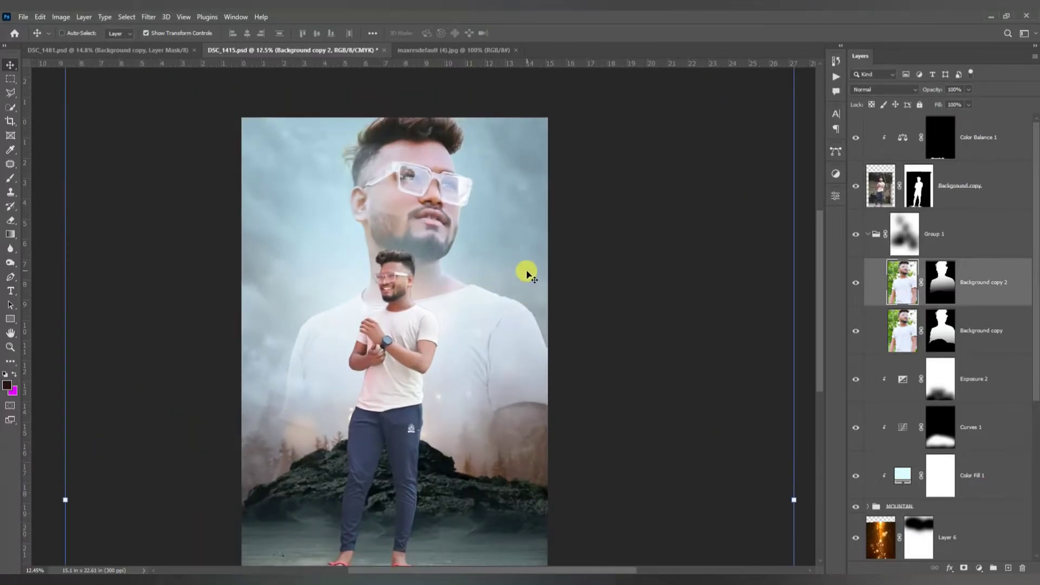
Step: Paint black on the Group 1 mask to fade the large portrait's jaw and neck beside the standing man
left_click(941, 224)
left_click(10, 178)
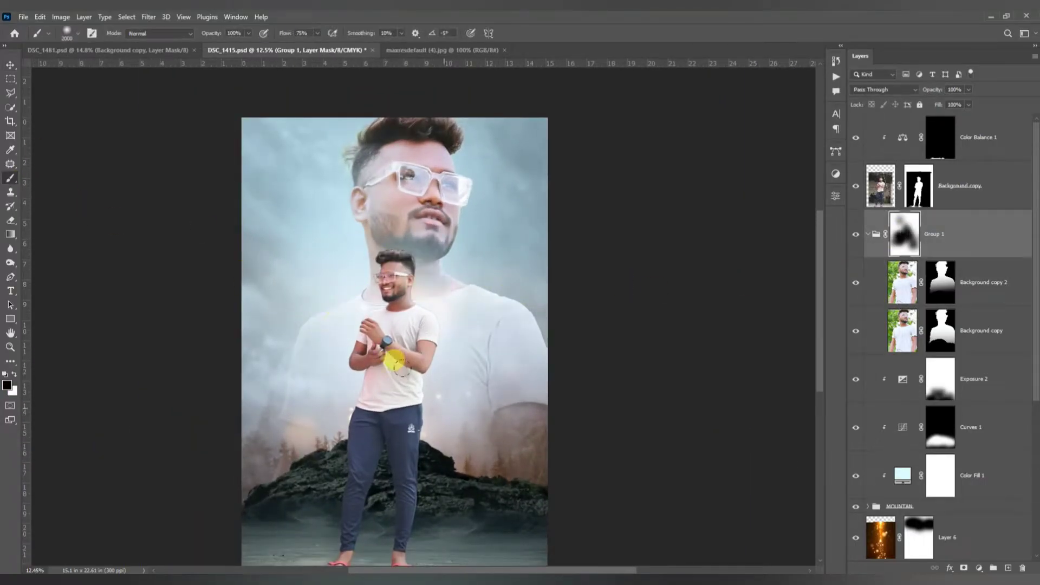
left_click_drag(358, 223, 341, 263)
key("ctrl+z")
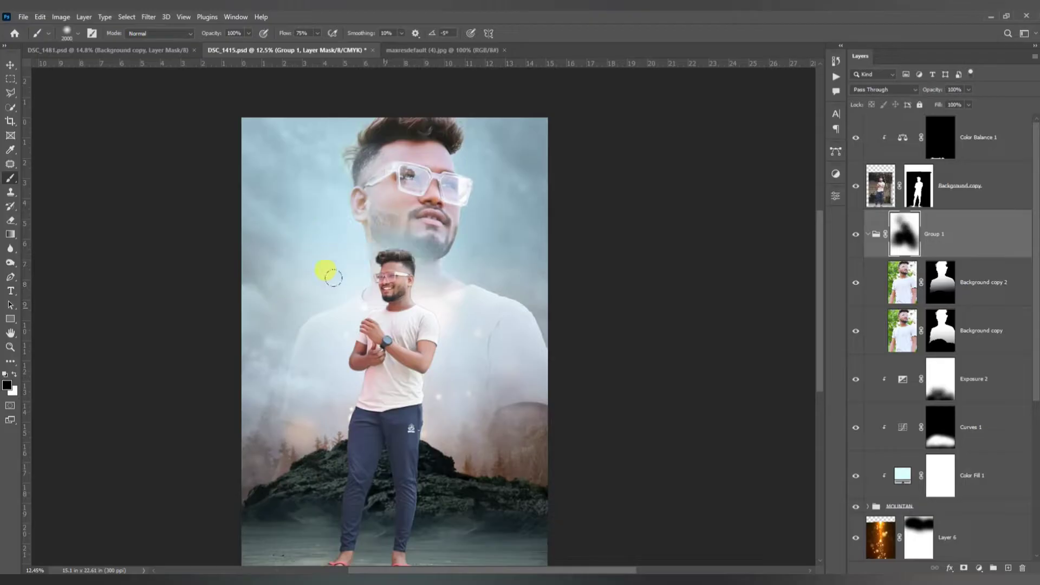
Step: Open celestial_background_54_by_frostbo_d6s0kw4 from the STOCKS flash energy folder on drive G and place it in the composite above the golden light layer
left_click(12, 82)
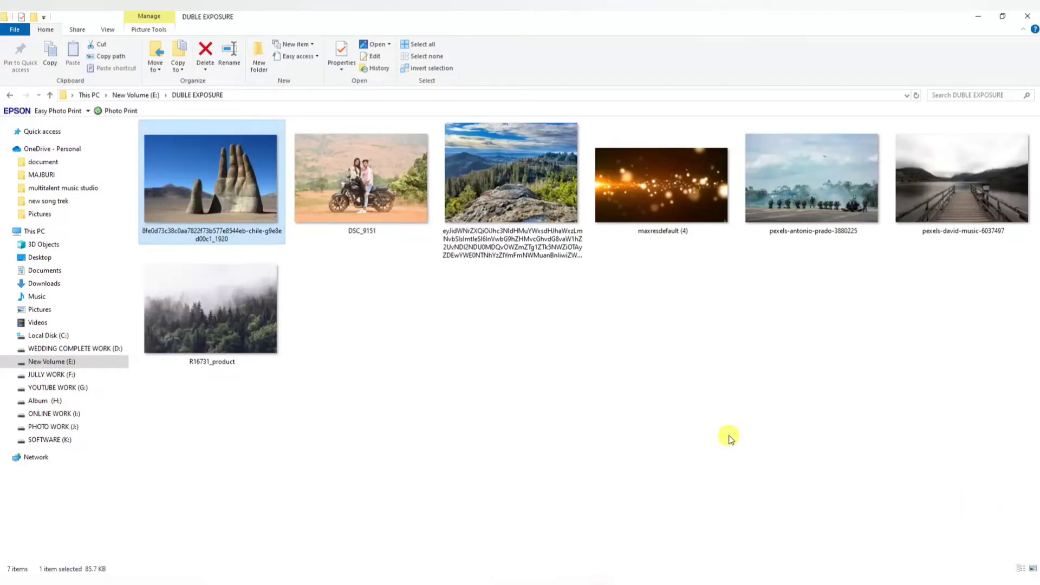
left_click(57, 387)
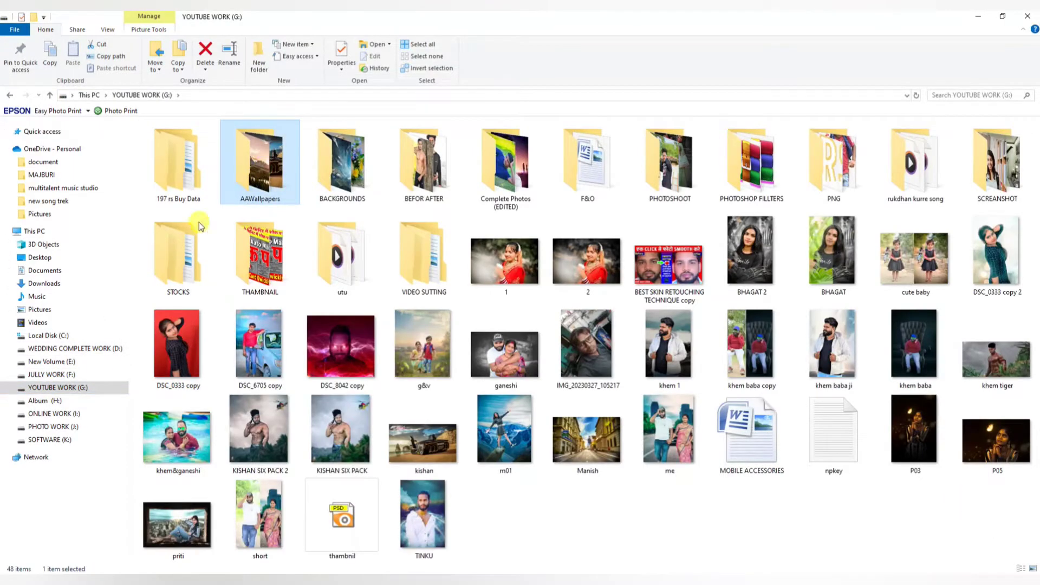
double_click(260, 163)
double_click(344, 224)
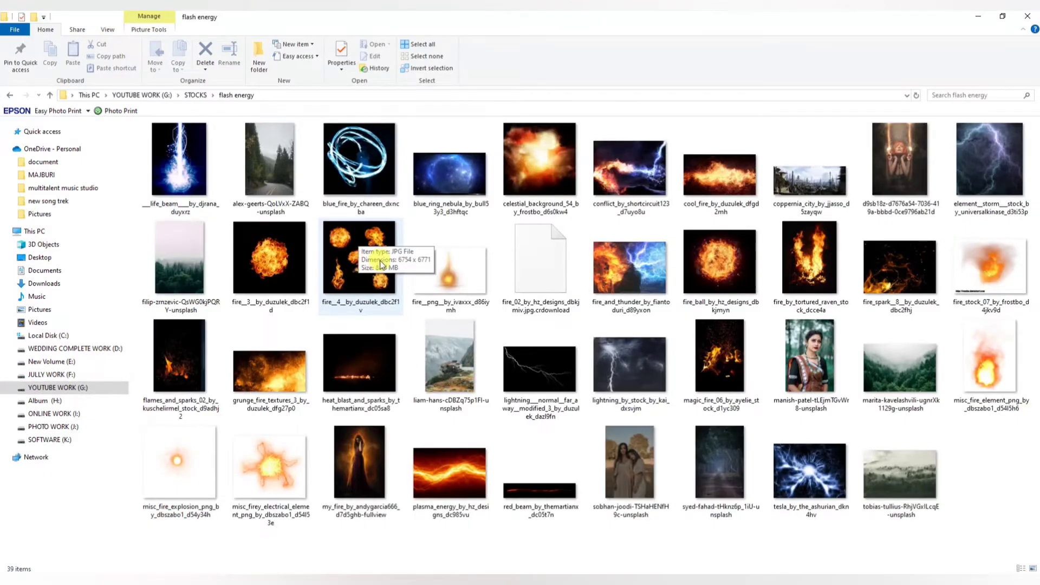
double_click(532, 176)
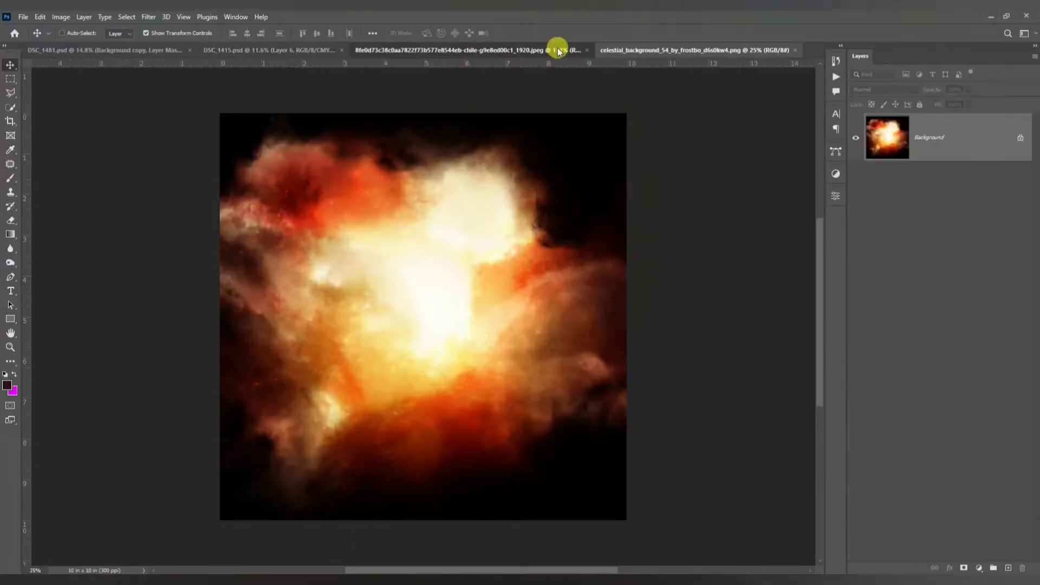
left_click(558, 50)
left_click(601, 50)
left_click_drag(448, 115, 552, 360)
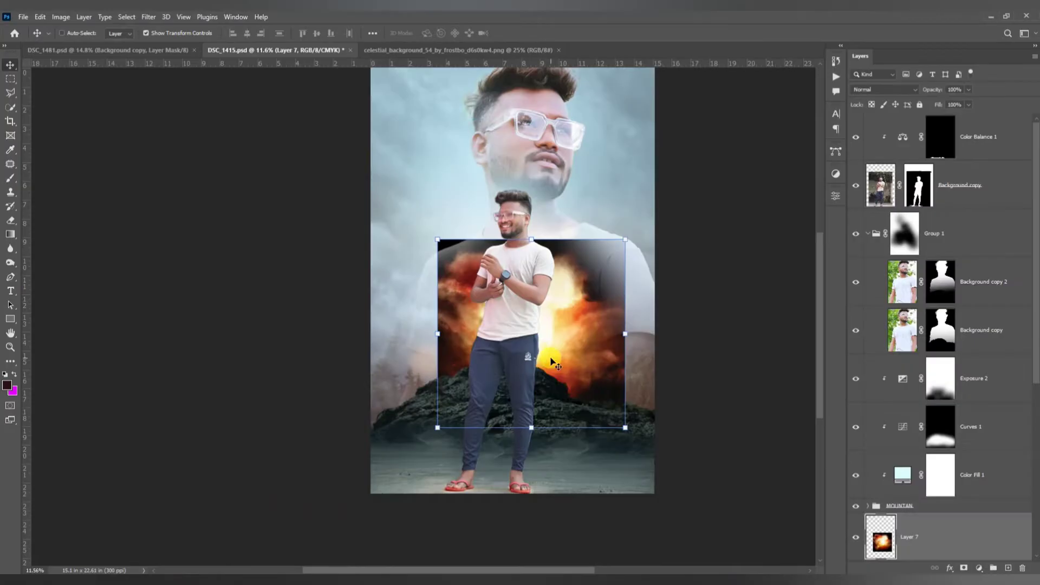
Step: Enlarge the fiery cloud layer to about 170% to span the canvas width and set its blend mode to Screen
left_click_drag(531, 428, 578, 490)
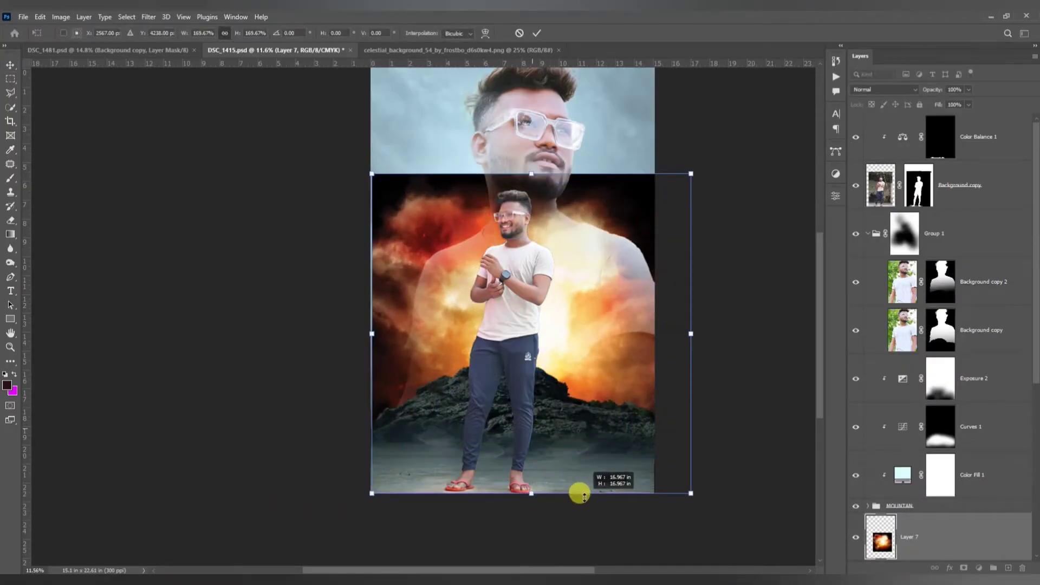
left_click(884, 89)
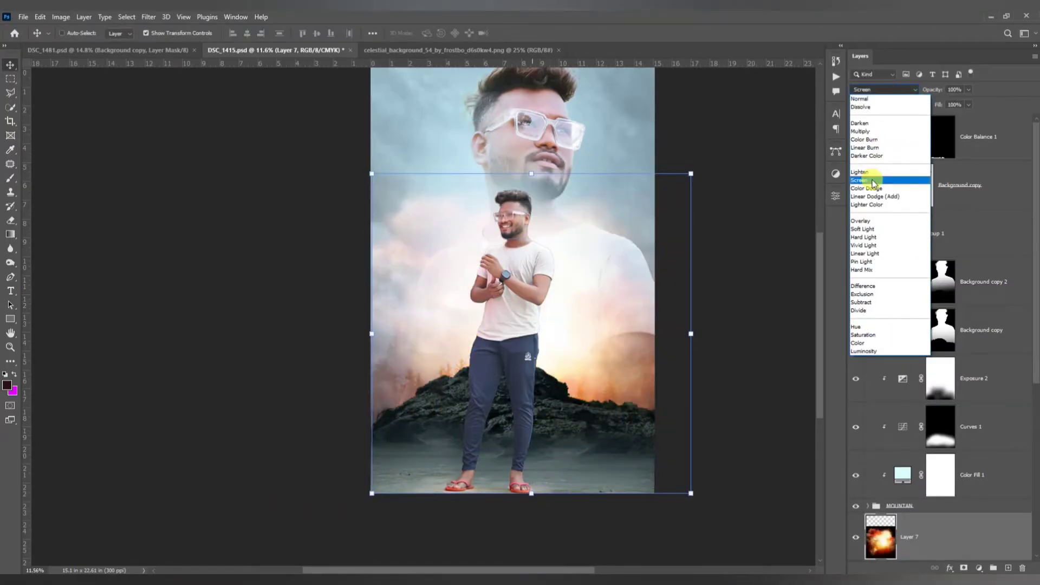
left_click(873, 181)
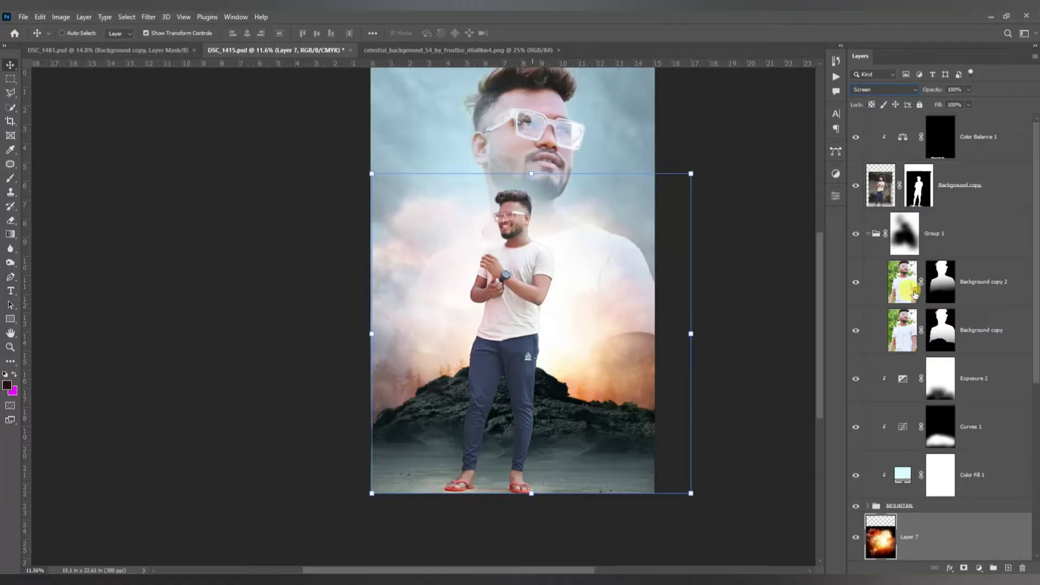
Step: Clip a Brightness/Contrast adjustment to the fiery cloud layer, lowering brightness to about -66 and raising the contrast
scroll(924, 399, "down", 3)
left_click(979, 568)
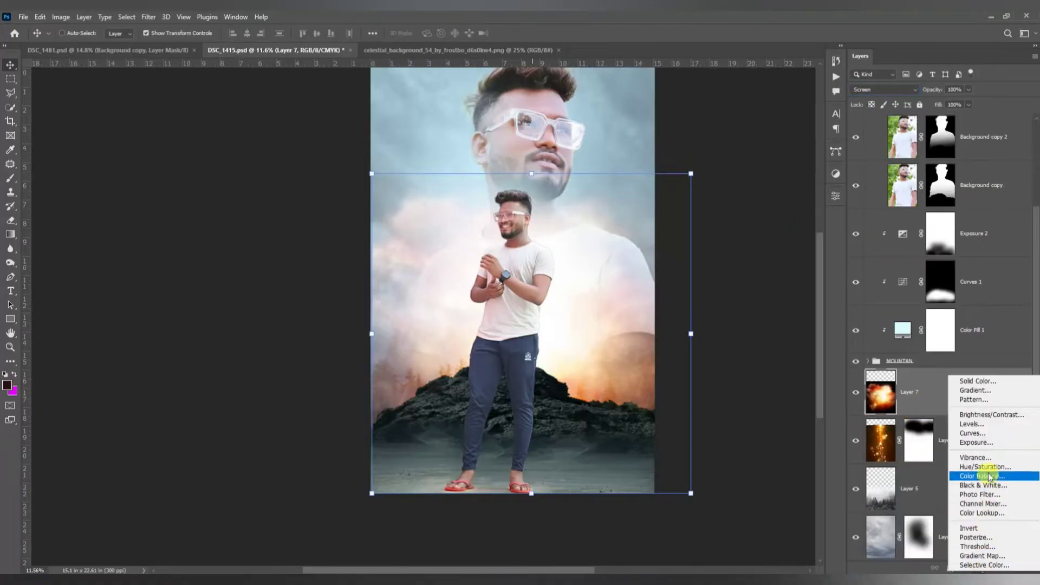
left_click(880, 358)
left_click_drag(744, 256, 715, 275)
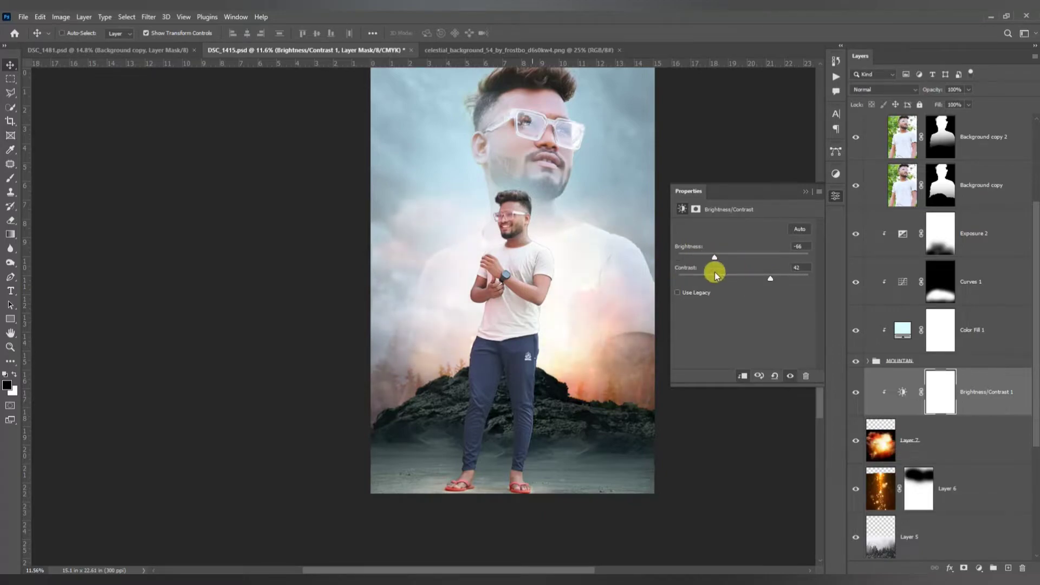
left_click_drag(781, 279, 818, 292)
left_click(837, 194)
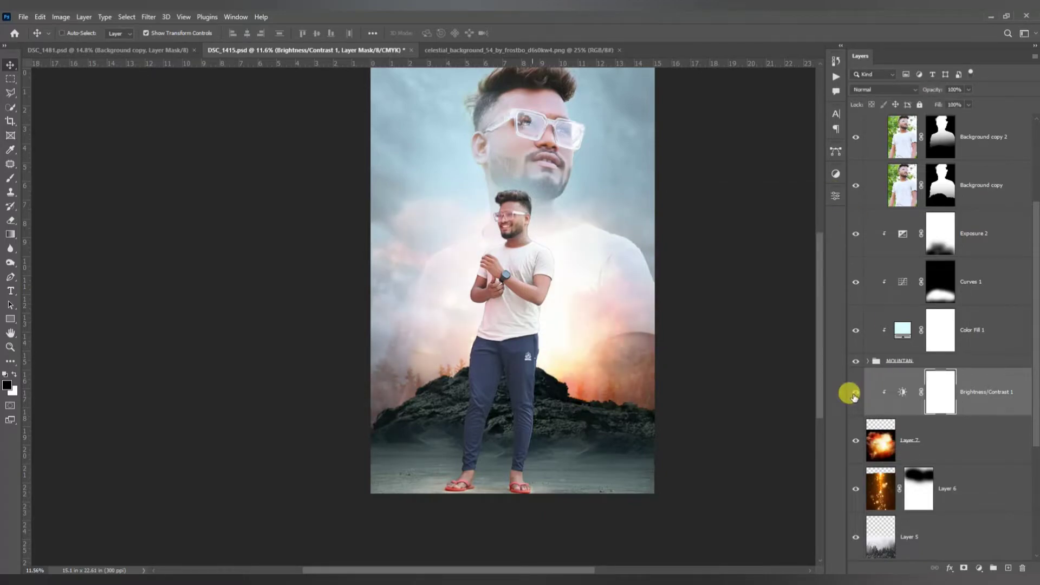
Step: Mask the fiery cloud layer and paint black to soften the glow over the sky beside the standing man
scroll(595, 355, "down", 5)
scroll(623, 327, "up", 6)
scroll(574, 306, "down", 5)
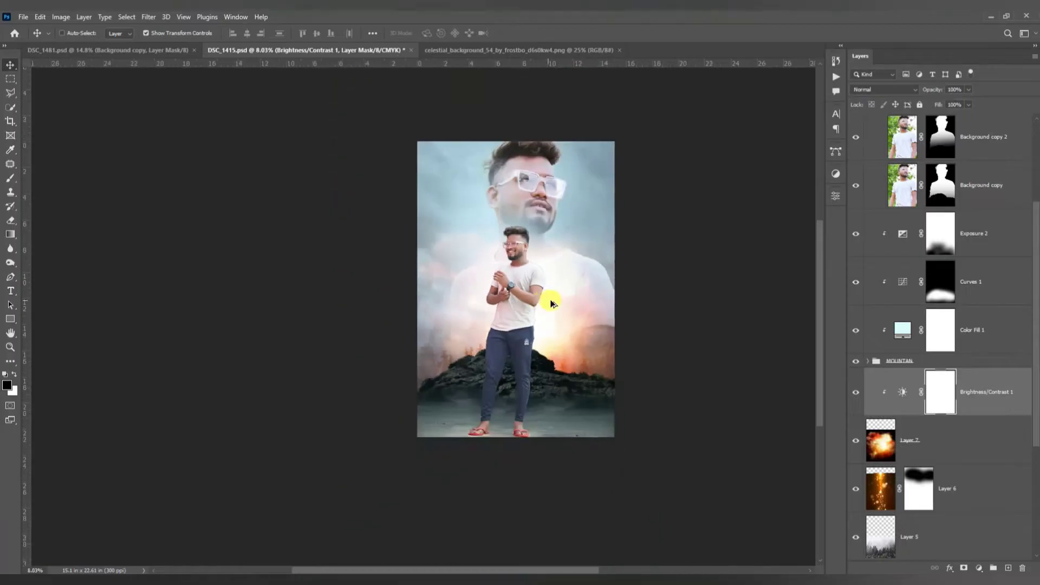
scroll(561, 309, "up", 3)
left_click(914, 443)
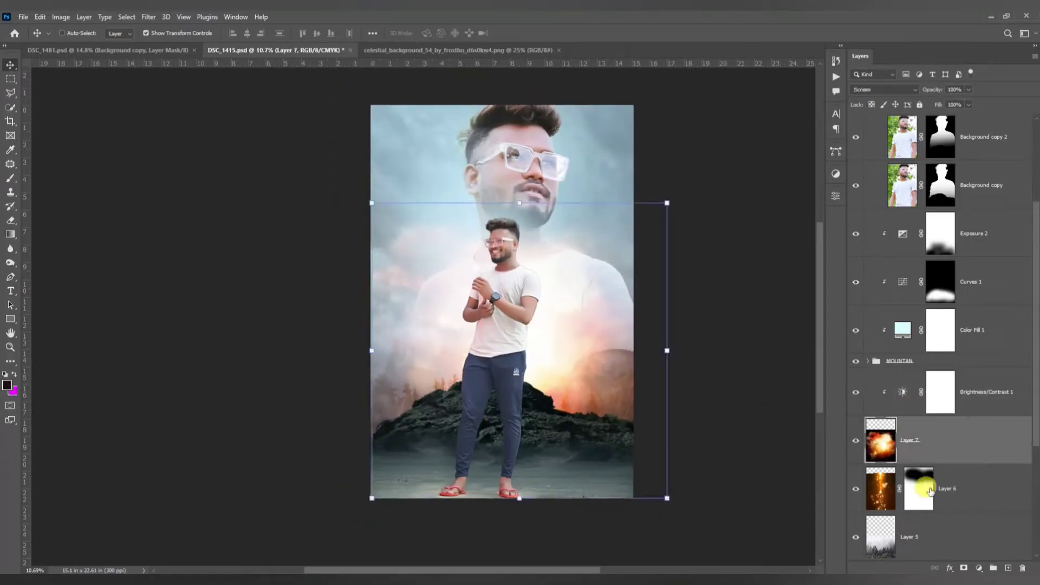
left_click(964, 568)
left_click(10, 178)
scroll(466, 266, "up", 2)
left_click(451, 261)
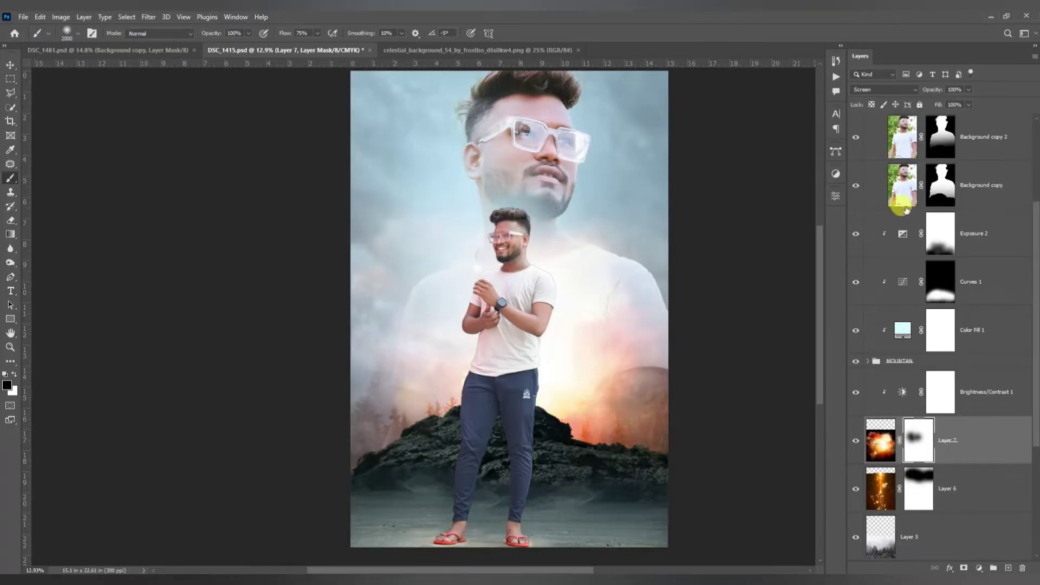
Step: Paint white on the Group 1 mask to restore the large portrait's jaw and neck around the standing man's head
scroll(906, 209, "up", 3)
left_click(904, 233)
left_click(14, 374)
left_click(521, 213)
scroll(313, 202, "down", 2)
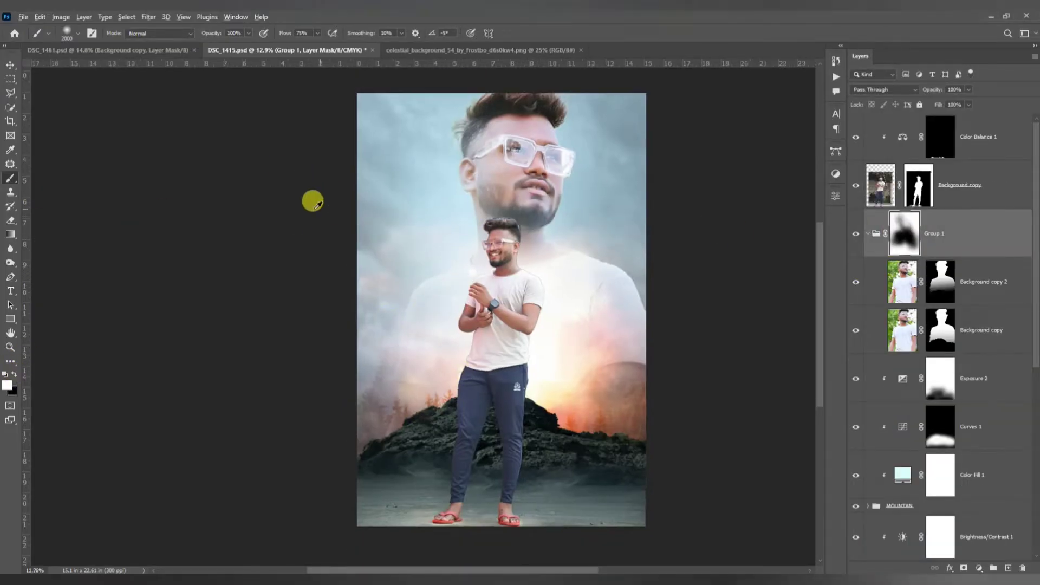
Step: Lower the brush flow to 16% and paint black on the Group 1 mask along the large portrait's ear and neck
scroll(453, 173, "up", 4)
left_click(317, 34)
left_click_drag(299, 46, 285, 46)
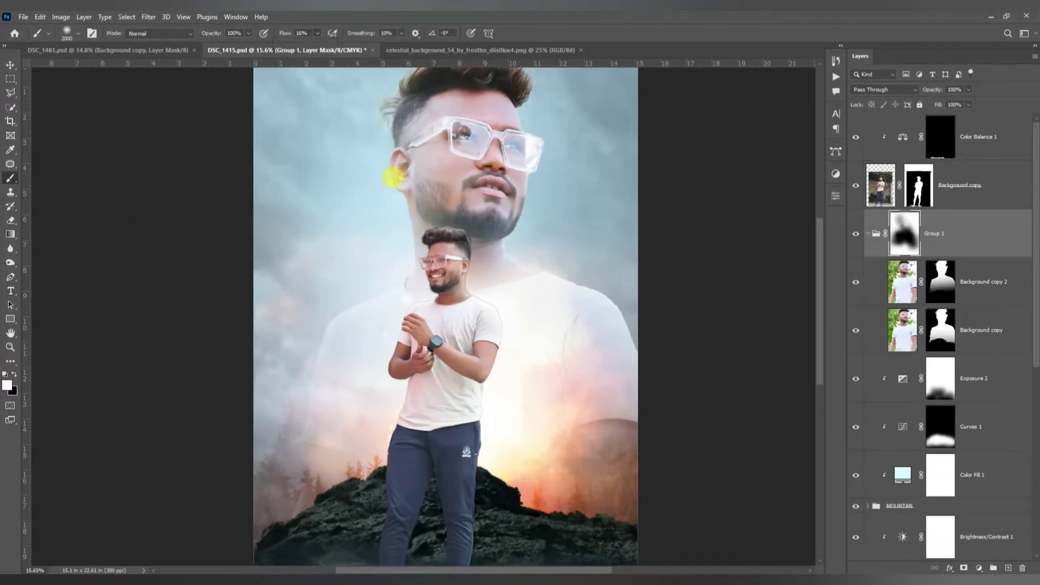
left_click(14, 374)
left_click_drag(397, 172, 386, 223)
scroll(353, 262, "down", 4)
scroll(363, 283, "up", 1)
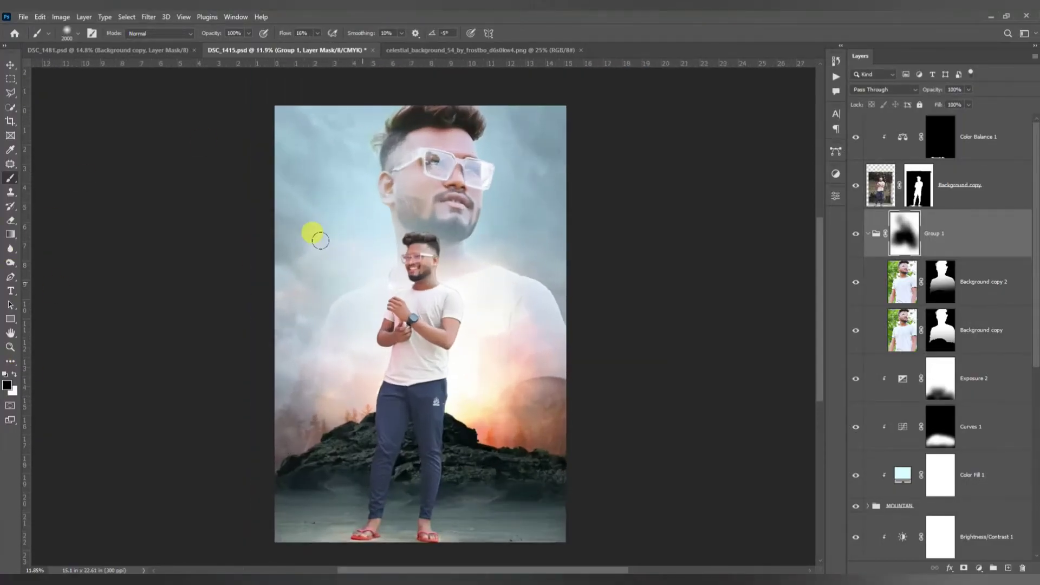
Step: Close the celestial background image and place grunge_fire_textures_3_by_duzulek_dfg27p0 from the flash energy folder over the lower part of the composite
left_click(10, 65)
left_click(578, 50)
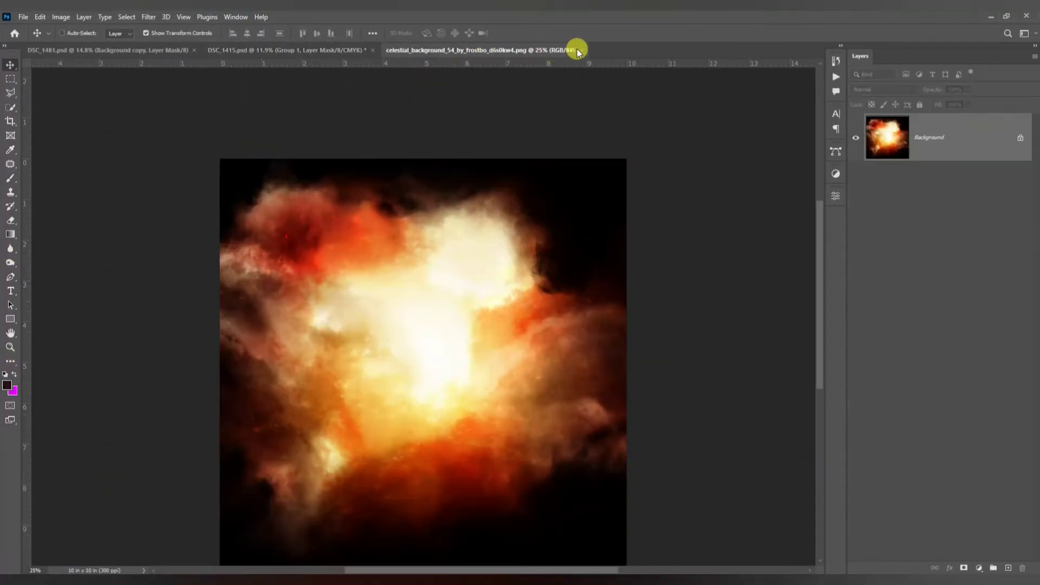
left_click(580, 50)
left_click(275, 581)
left_click(316, 539)
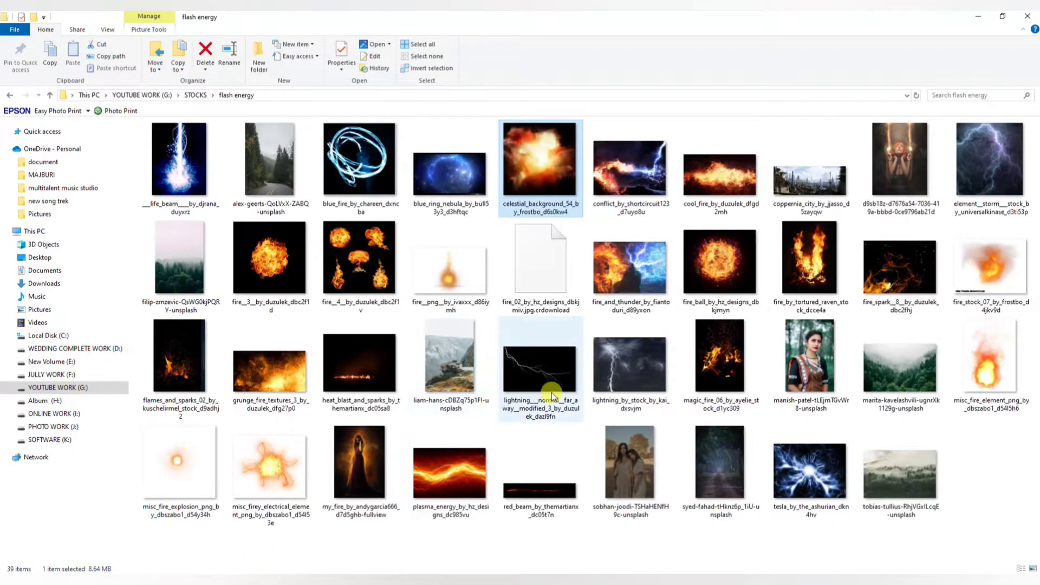
left_click(263, 403)
left_click_drag(263, 403, 425, 372)
left_click_drag(498, 360, 475, 415)
key("Return")
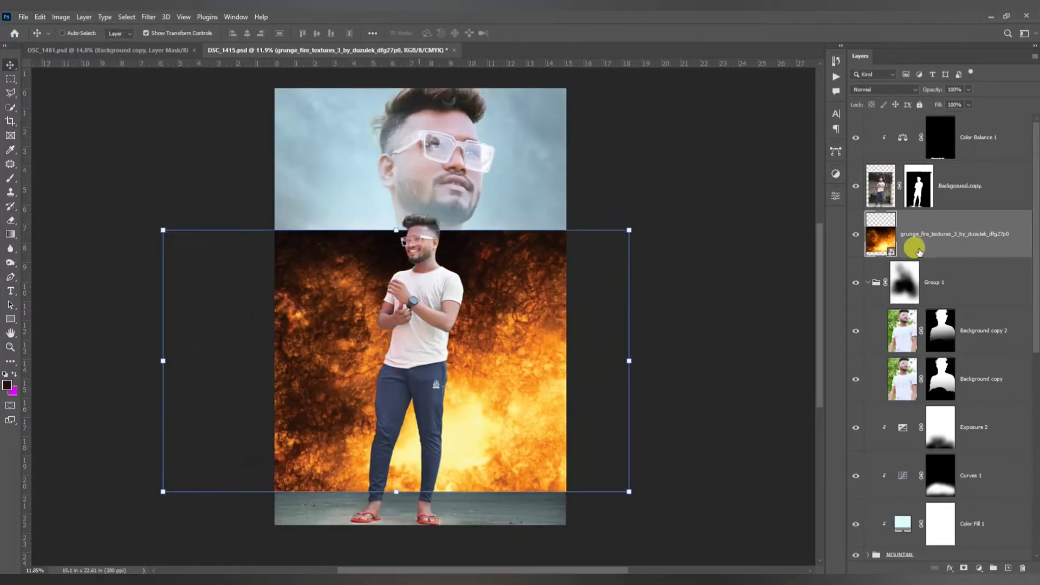
Step: Set the fire texture layer to Screen and move it below the MOUNTAIN group in the layer order
left_click(883, 89)
left_click(865, 180)
left_click_drag(978, 238, 959, 465)
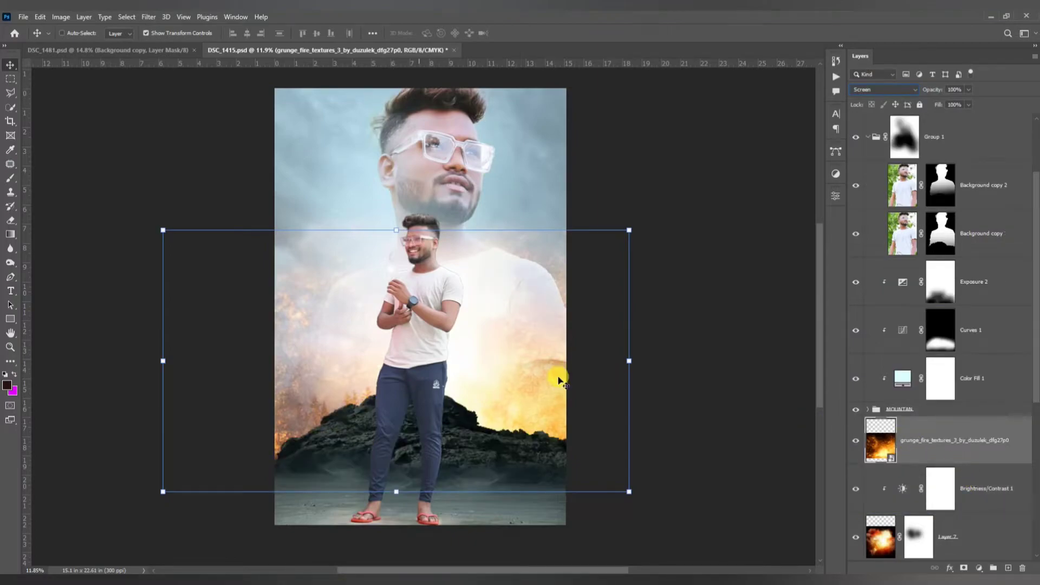
Step: Shift the fire texture over the left half of the canvas and compare blend modes, choosing Screen
left_click_drag(523, 368, 306, 353)
left_click(888, 90)
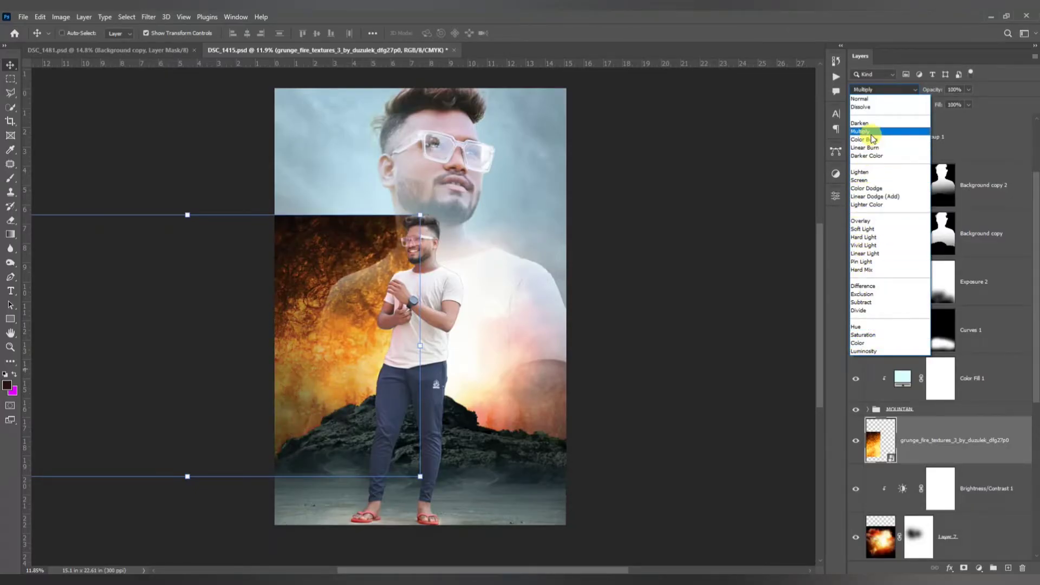
left_click(864, 181)
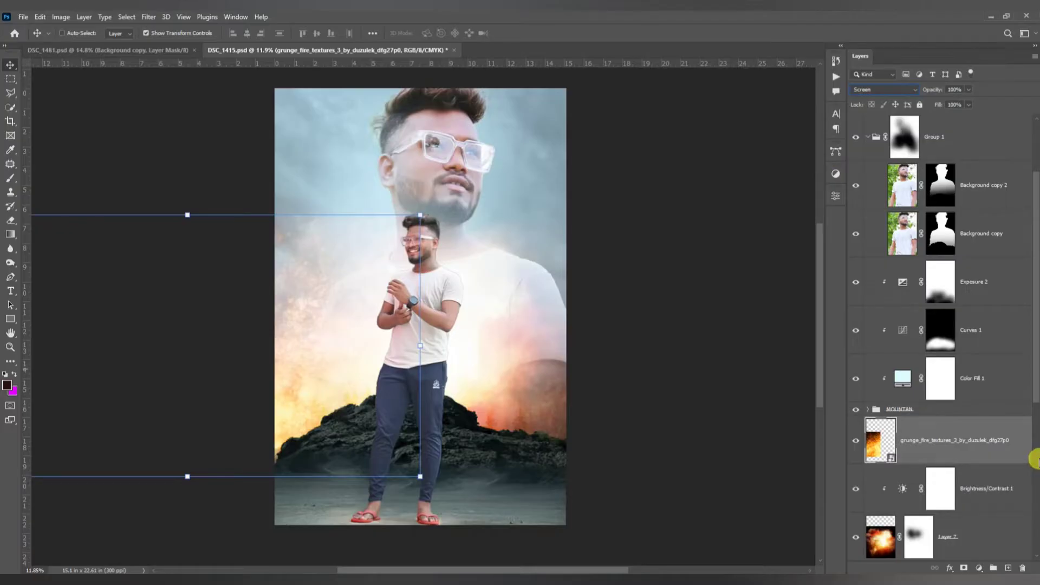
Step: Mask the fire texture layer and paint black at 16% flow to fade its upper edge and the area beside the man
left_click(964, 567)
key("b")
key("d")
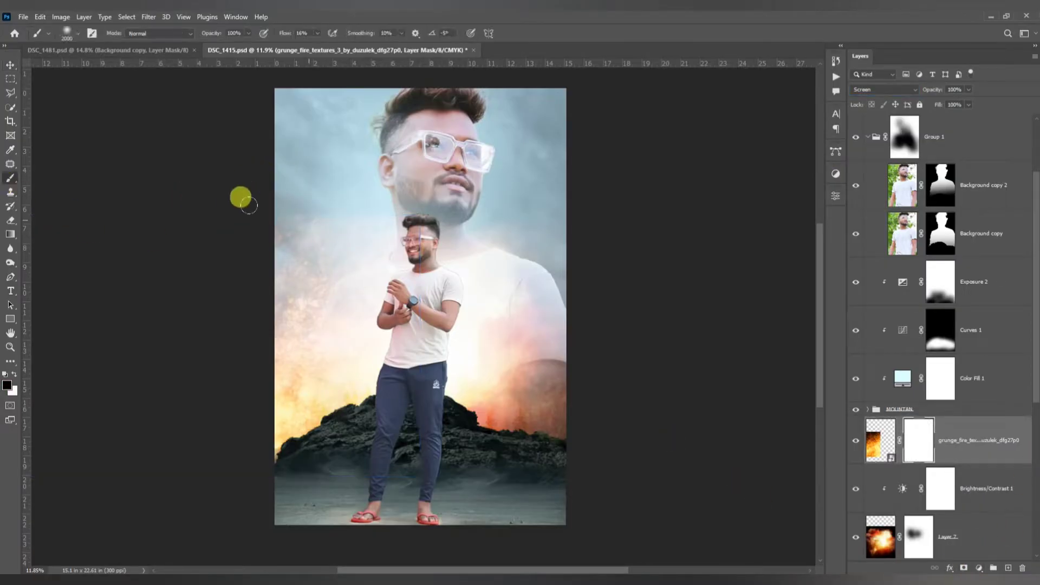
mouse_move(249, 205)
left_mouse_down()
mouse_move(231, 223)
mouse_move(352, 299)
left_mouse_up()
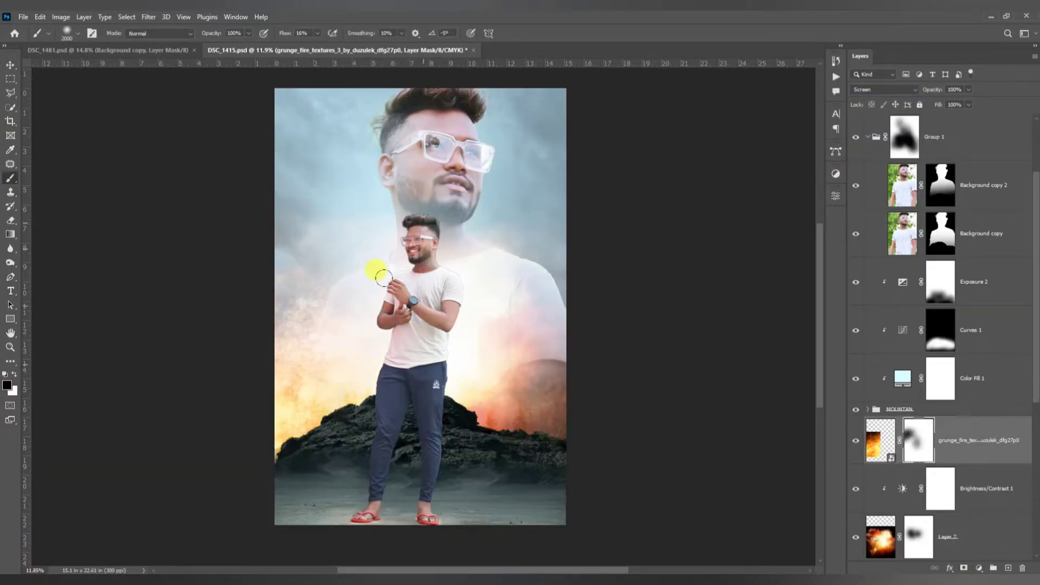
scroll(372, 267, "down", 1)
left_click_drag(345, 297, 376, 308)
scroll(351, 313, "down", 2)
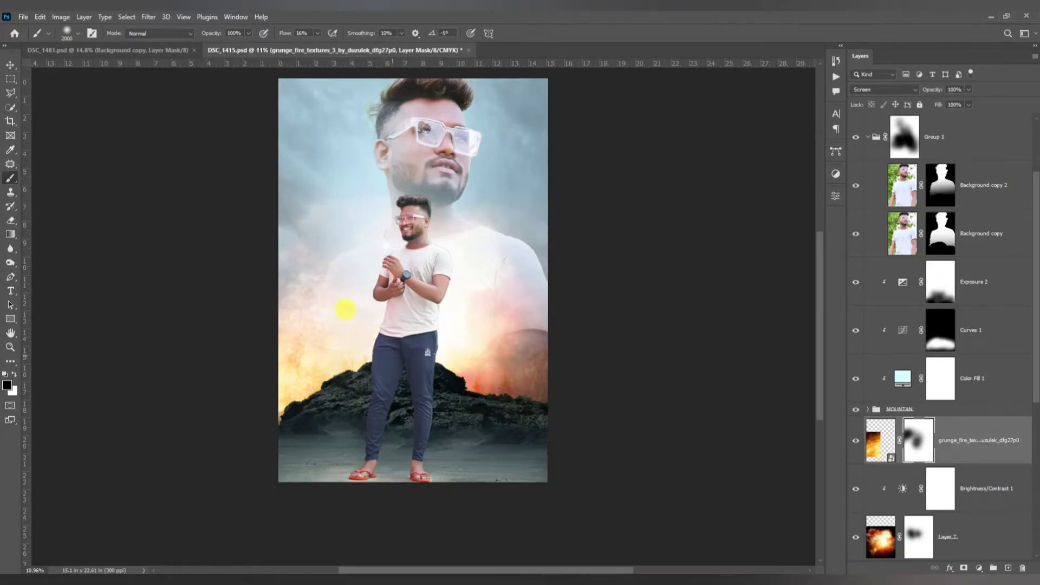
Step: Add a Color Balance layer clipped to Group 1 and set its shadows to Cyan-Red +20, Magenta-Green -3 and Yellow-Blue -21
scroll(347, 309, "up", 2)
left_click(11, 65)
scroll(895, 291, "up", 2)
left_click(908, 239)
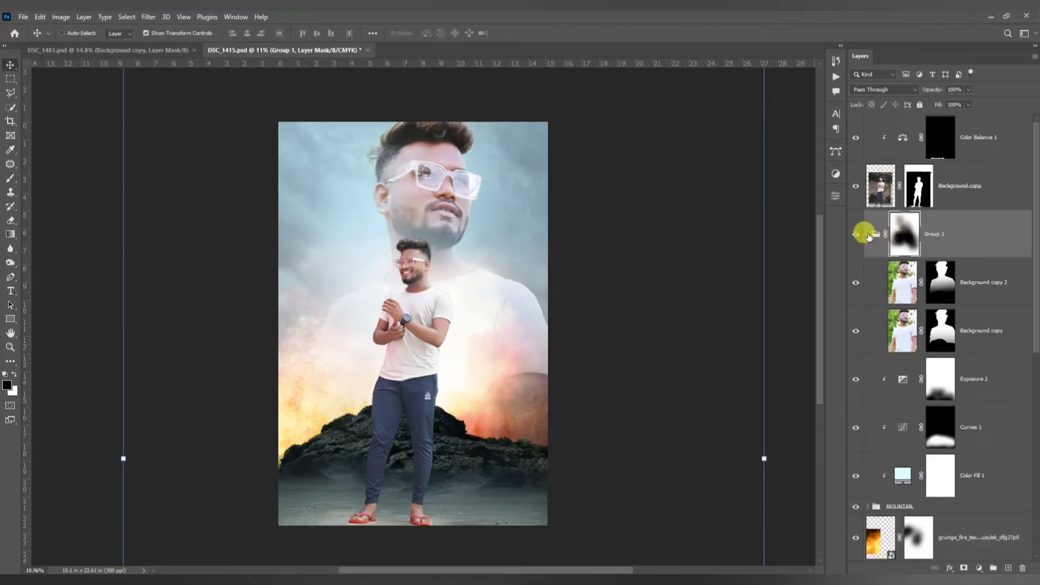
left_click(868, 234)
left_click(948, 567)
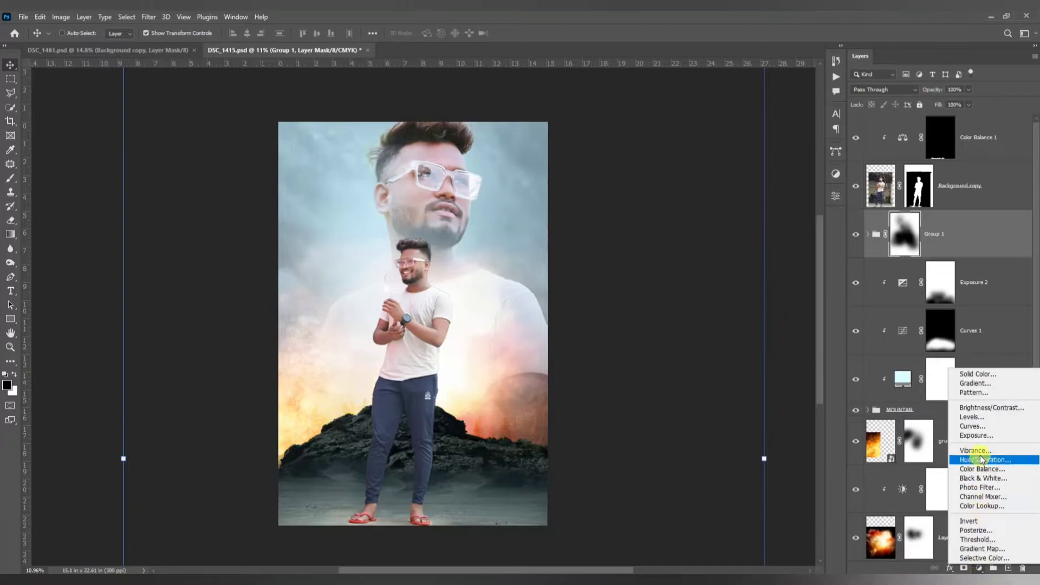
left_click(973, 473)
left_click(720, 228)
left_click(714, 236)
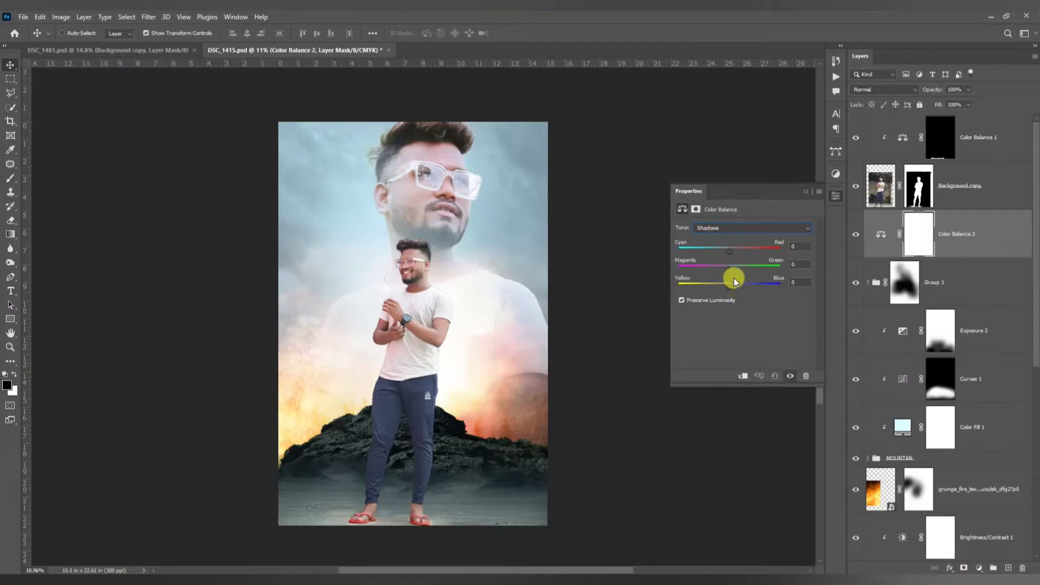
left_click_drag(729, 251, 740, 251)
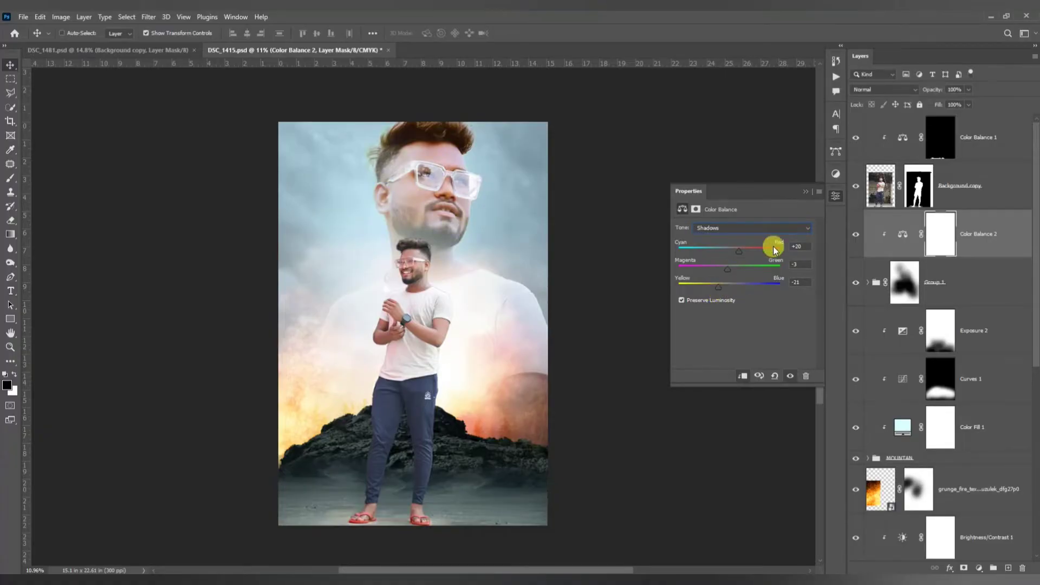
left_click(805, 191)
Step: Add a Gradient Fill adjustment layer above Color Balance 1 at the top of the layer stack
scroll(545, 265, "down", 5)
scroll(425, 295, "up", 7)
scroll(428, 291, "up", 1)
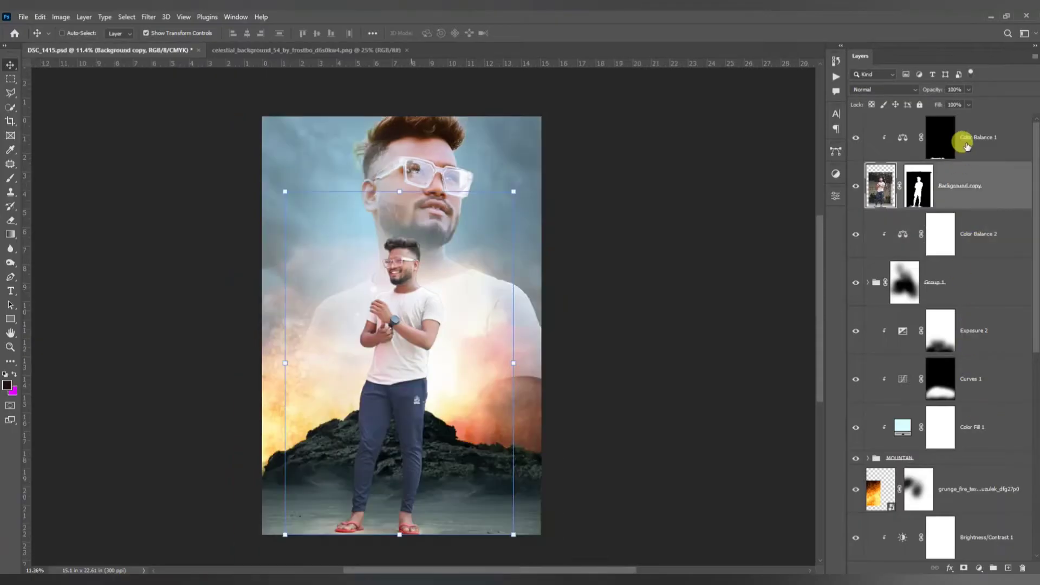
left_click(961, 144)
left_click(979, 568)
left_click(954, 392)
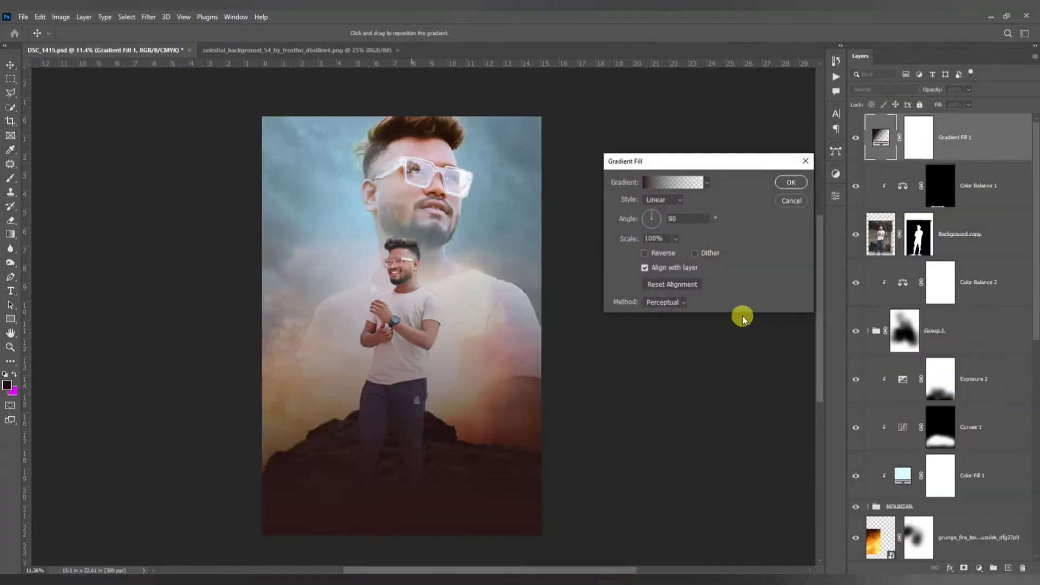
Step: Change the gradient's dark color stop to black so the fill fades from black to transparent
left_click(672, 182)
left_click(838, 363)
left_click(618, 365)
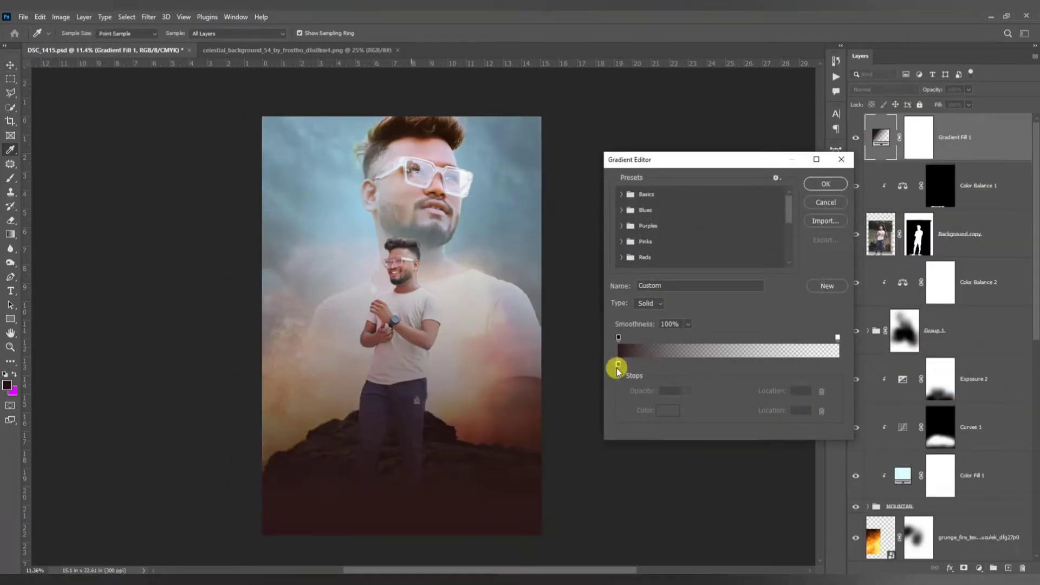
left_click(671, 411)
left_click_drag(672, 463, 663, 486)
left_click(908, 339)
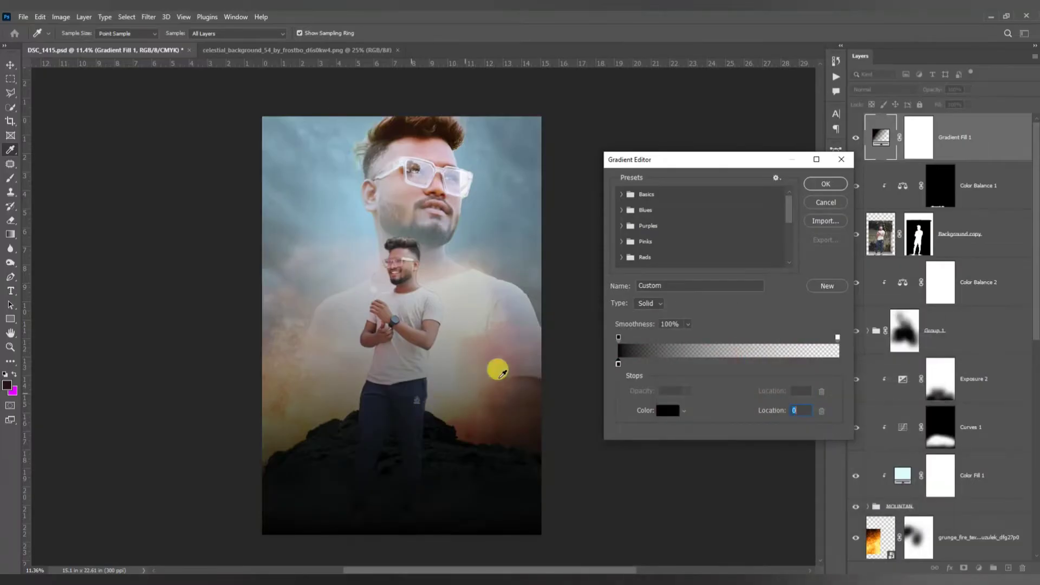
left_click(825, 184)
Step: Reposition the gradient so the black fade covers only the ground around the man's feet, and apply the fill
left_click_drag(527, 321, 455, 496)
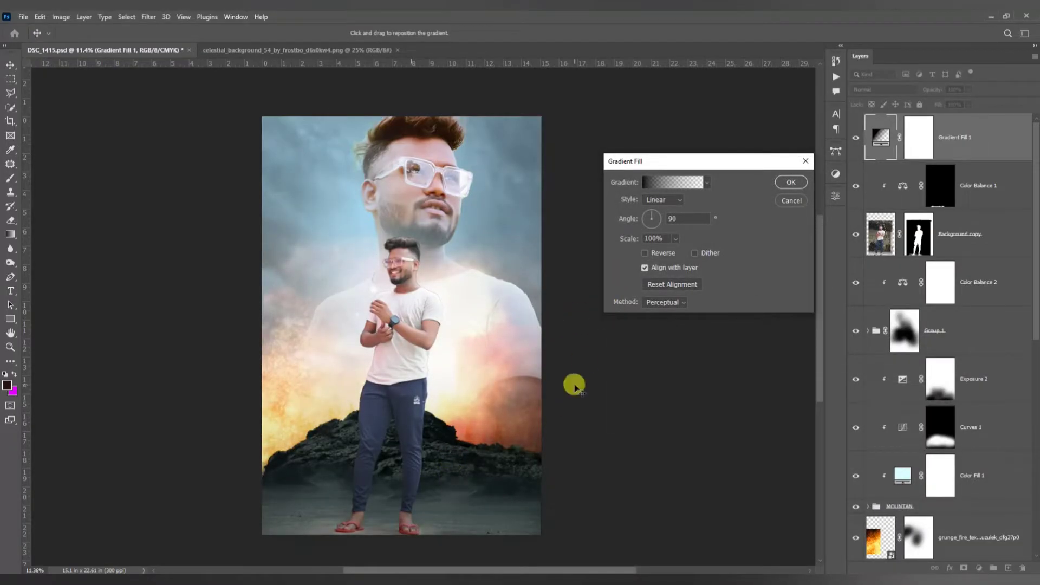
left_click_drag(426, 522, 428, 438)
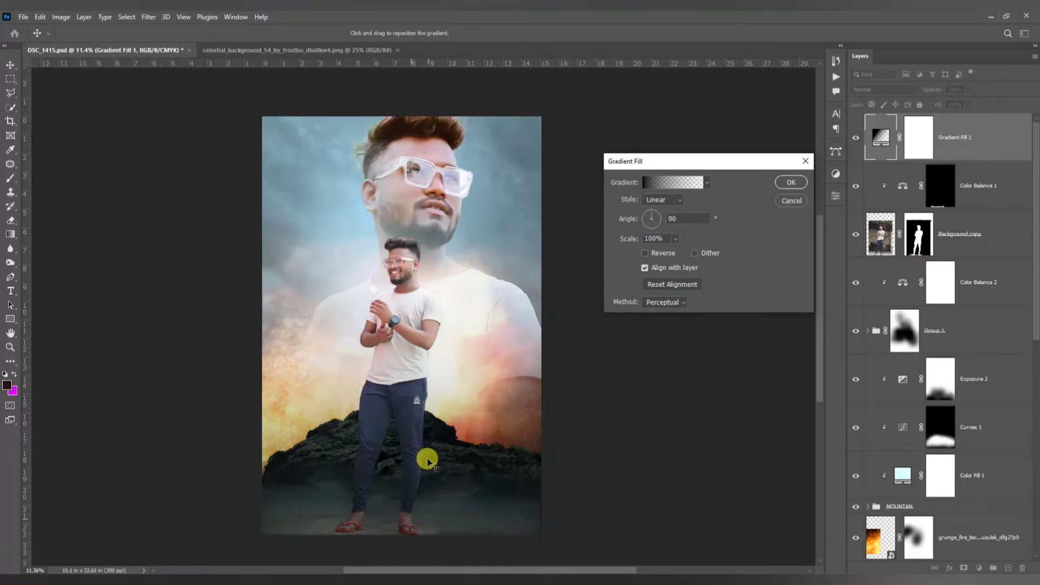
left_click(791, 183)
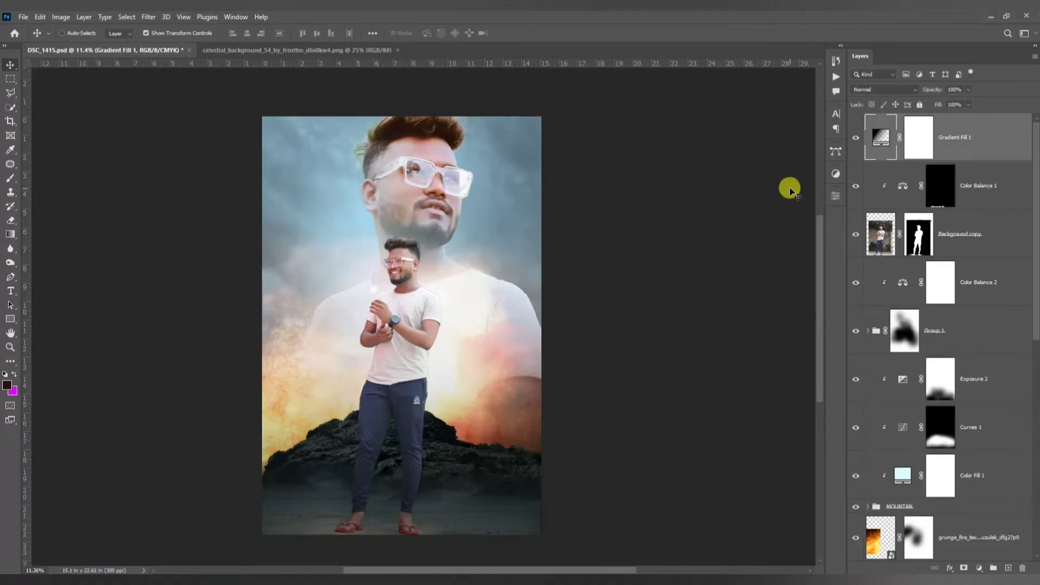
Step: Add a Brightness/Contrast layer clipped to the standing man's Background copy layer with brightness -81
left_click(953, 238)
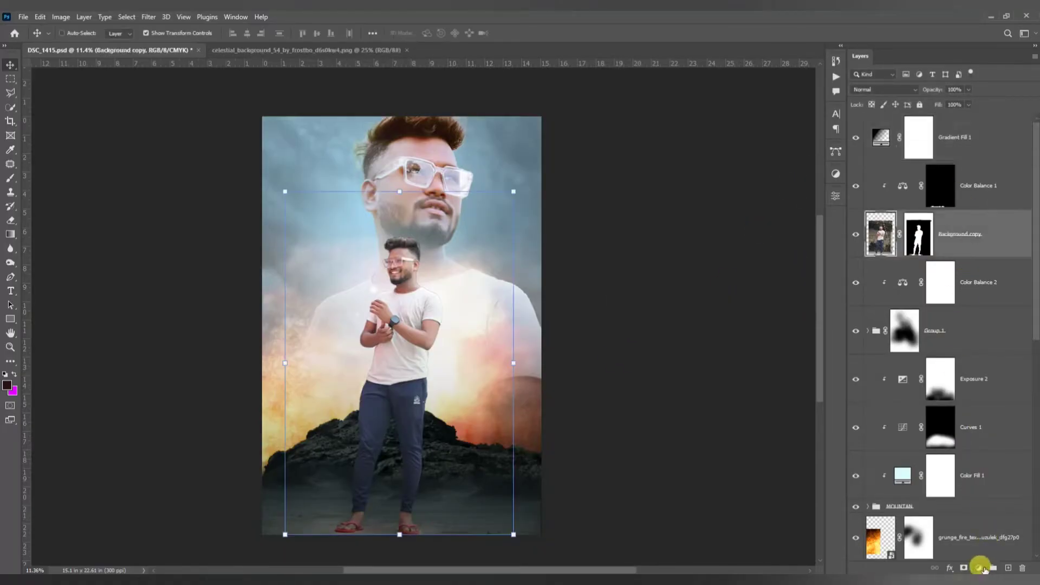
left_click(979, 568)
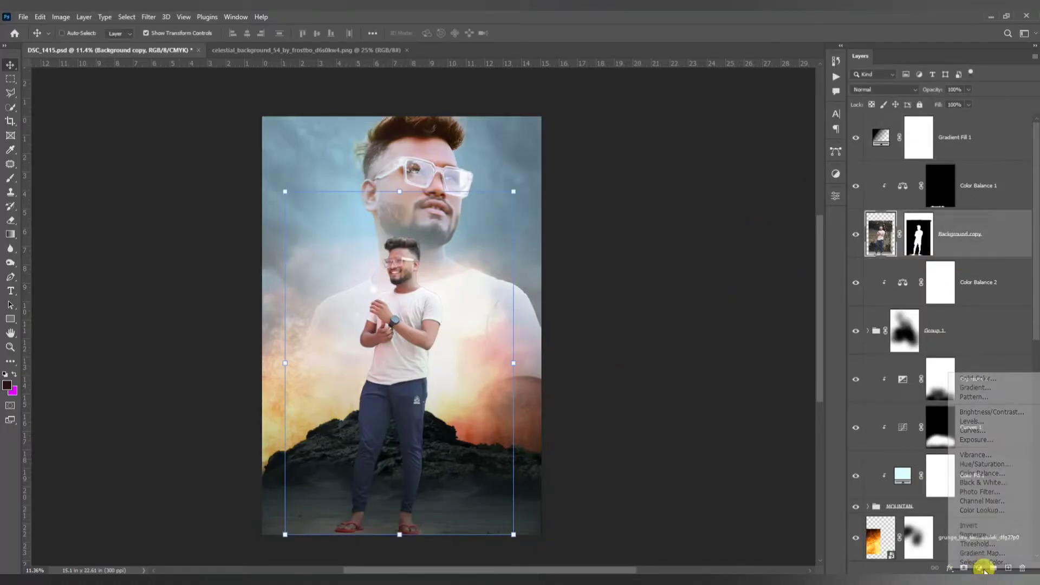
left_click(989, 414)
left_click_drag(741, 273, 709, 269)
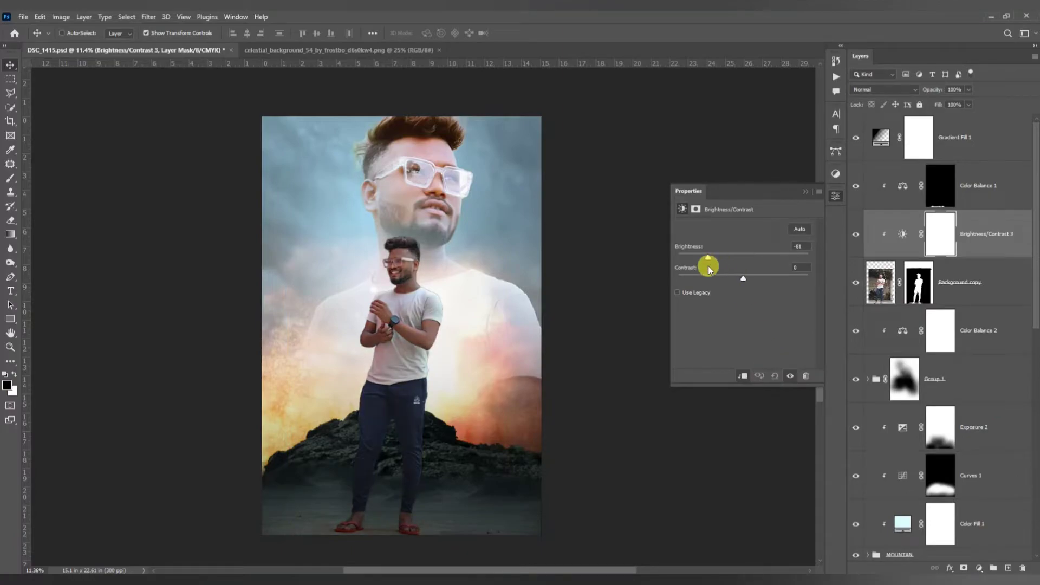
left_click(806, 191)
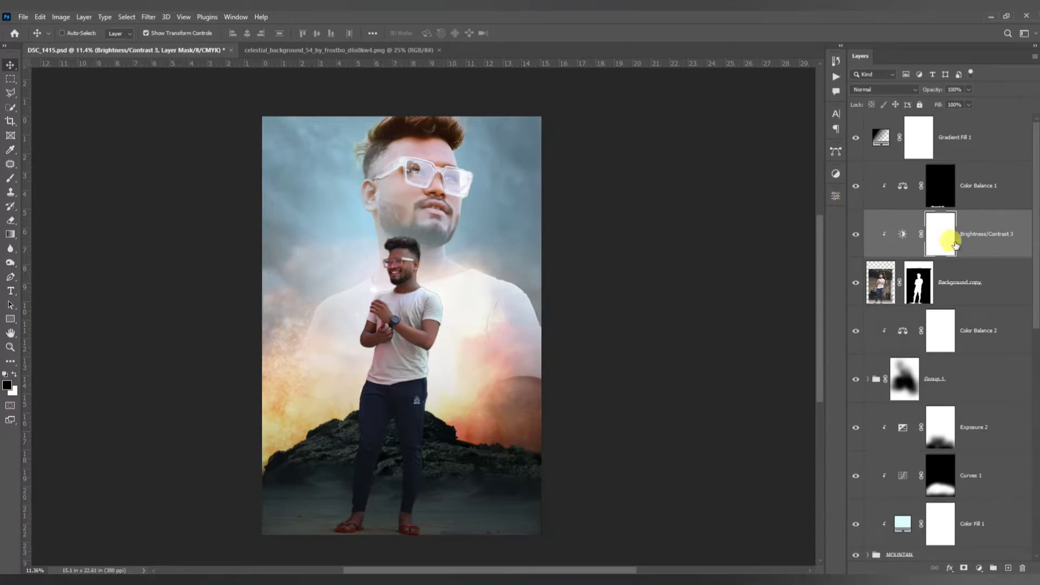
Step: Invert the Brightness/Contrast mask to black and prepare a soft 354 px brush at 42% opacity
key("ctrl+i")
key("b")
scroll(411, 398, "up", 6)
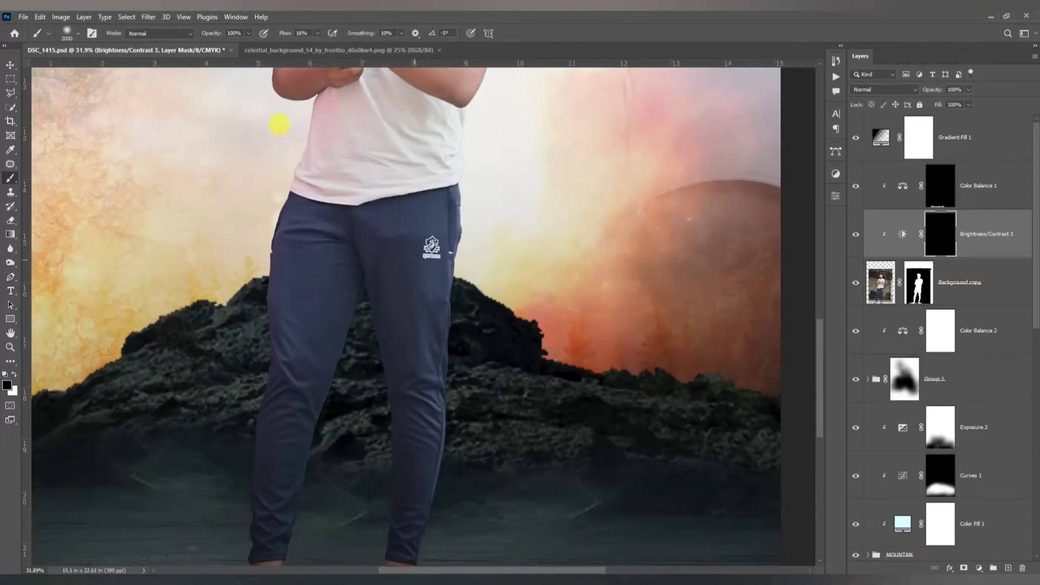
right_click(339, 292)
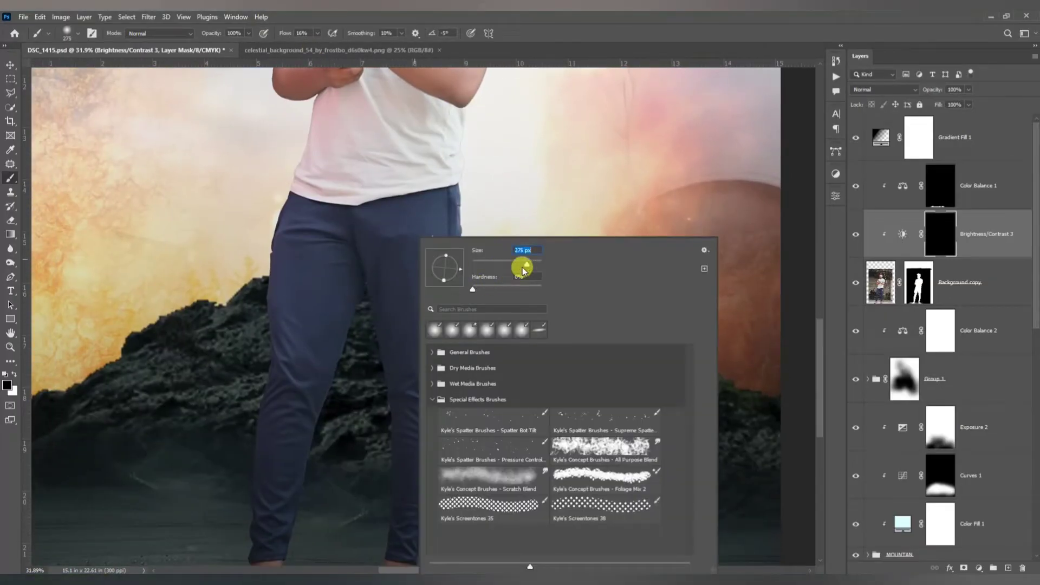
key("Return")
key("4")
key("2")
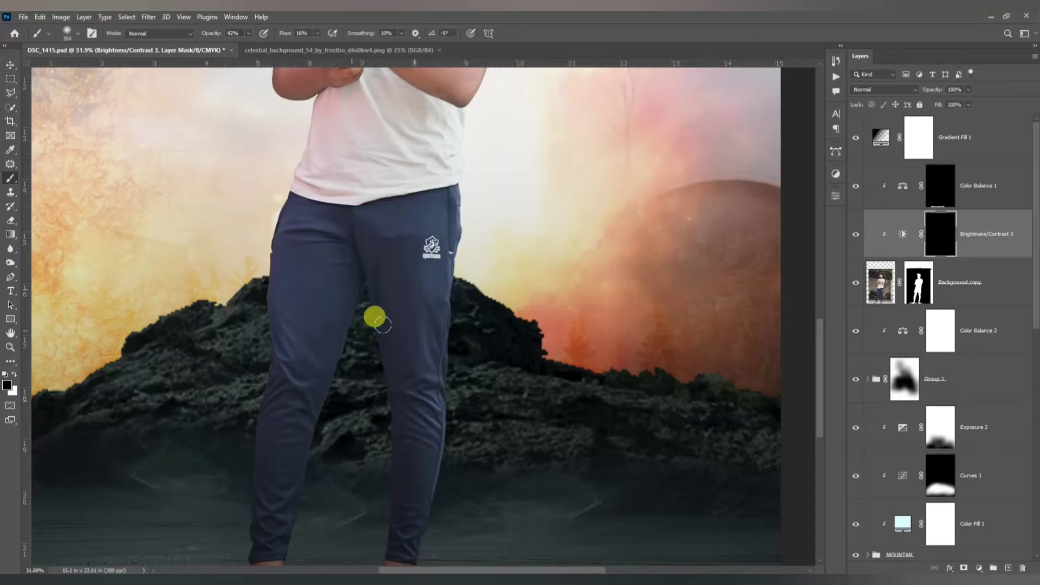
Step: Paint white on the Brightness/Contrast mask to darken the man's trousers, shirt and arms, and reduce the layer's opacity
scroll(336, 298, "up", 5)
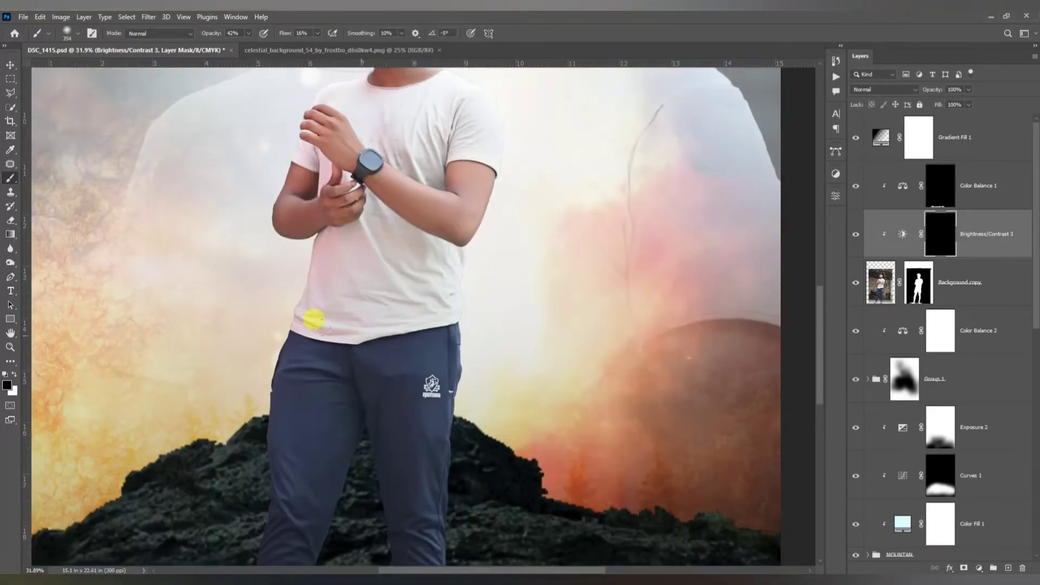
scroll(42, 314, "down", 4)
left_click(15, 373)
scroll(184, 326, "down", 1)
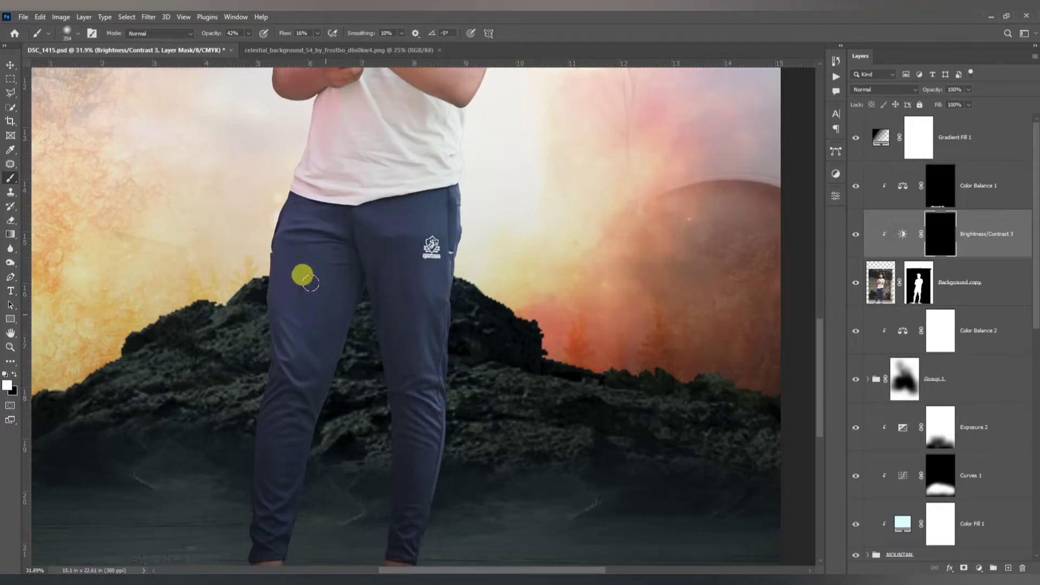
mouse_move(302, 274)
left_mouse_down()
mouse_move(293, 353)
mouse_move(281, 347)
left_mouse_up()
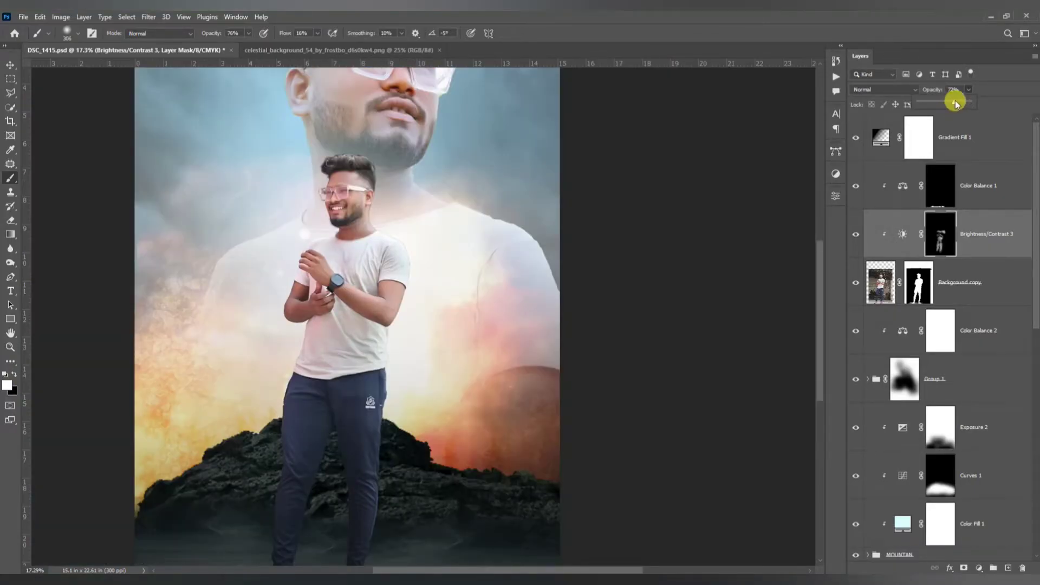
Step: Add a colorized Hue/Saturation layer clipped to the standing man with hue 35 and saturation 100
left_click(967, 273)
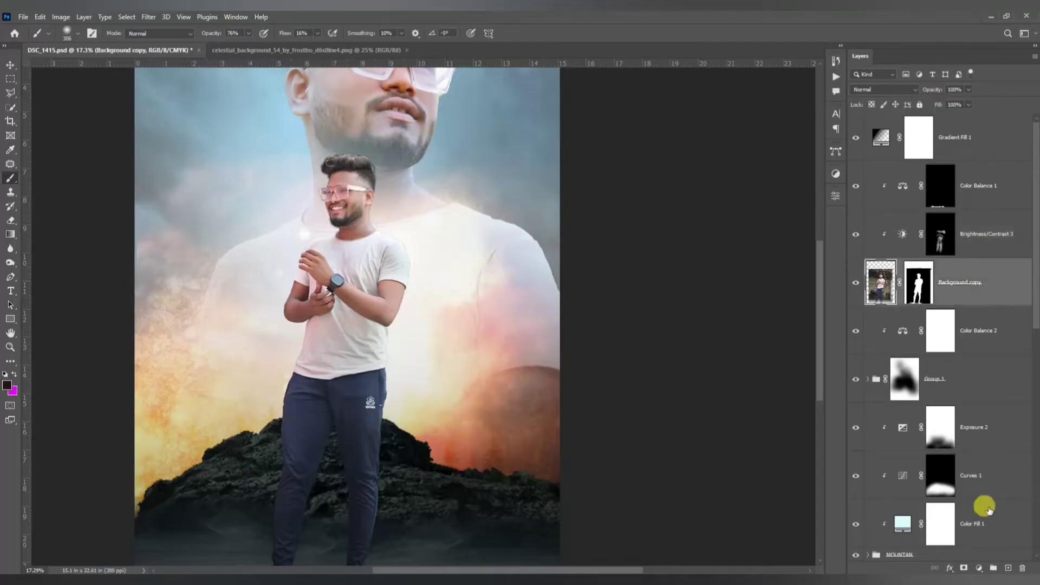
left_click(979, 569)
left_click(982, 507)
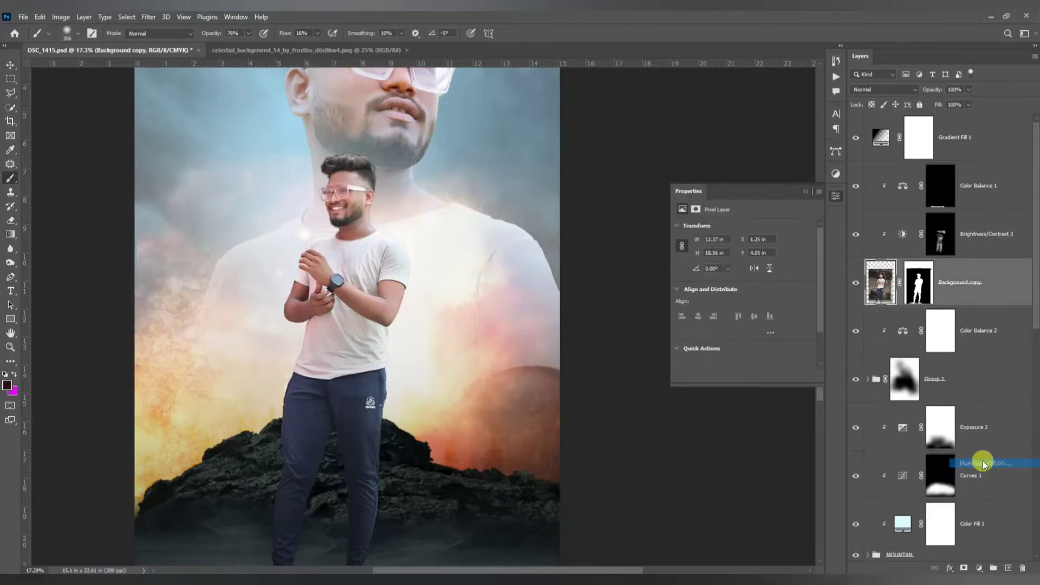
left_click(733, 326)
left_click_drag(685, 269, 834, 294)
mouse_move(701, 268)
left_mouse_down()
mouse_move(684, 267)
mouse_move(694, 273)
left_mouse_up()
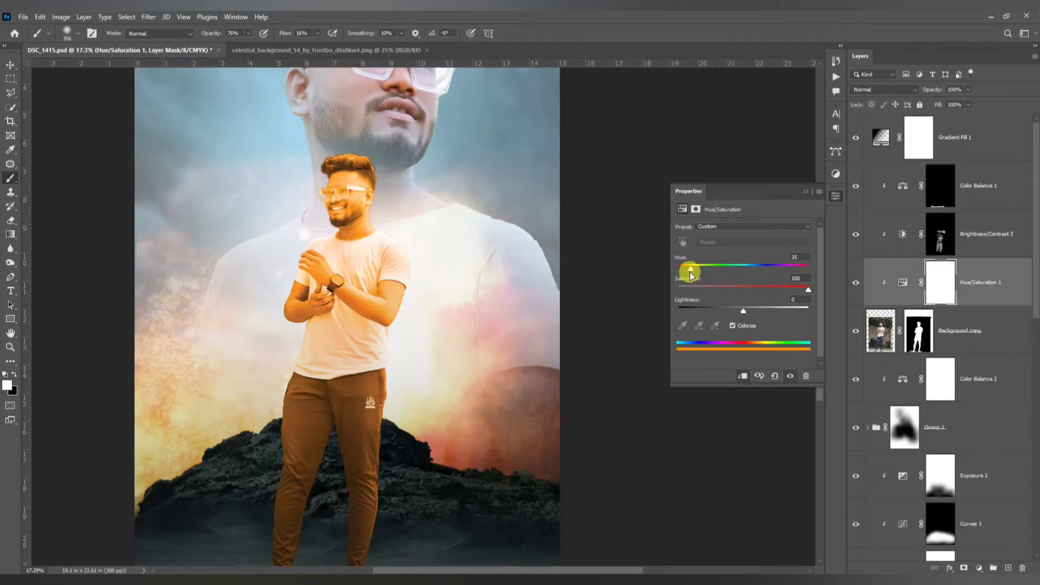
Step: Split the Hue/Saturation layer's Blend If shadow slider for the underlying layer to about 49 / 115
double_click(998, 288)
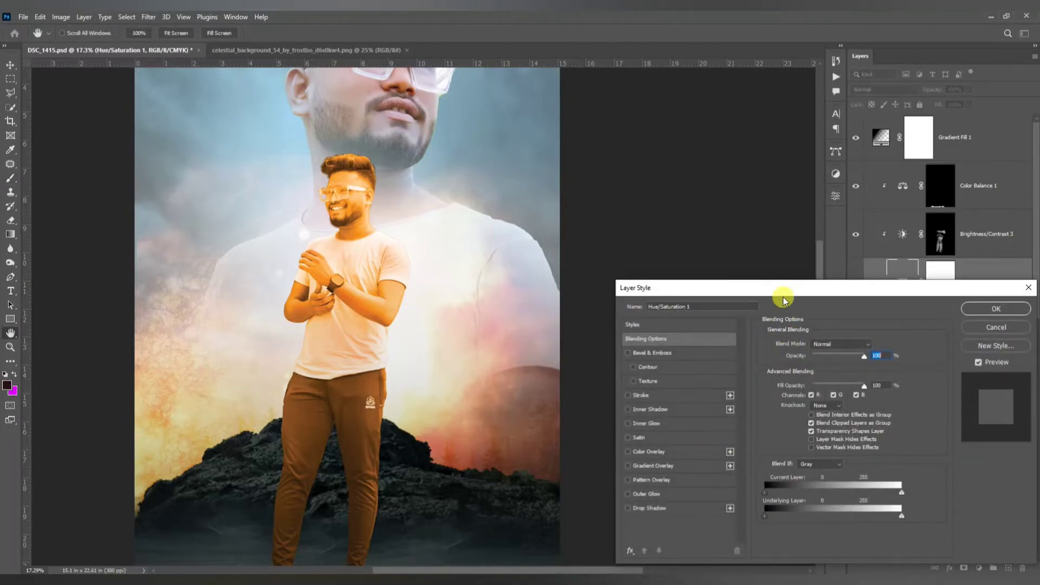
left_click_drag(783, 292, 701, 215)
left_click_drag(720, 440, 746, 445)
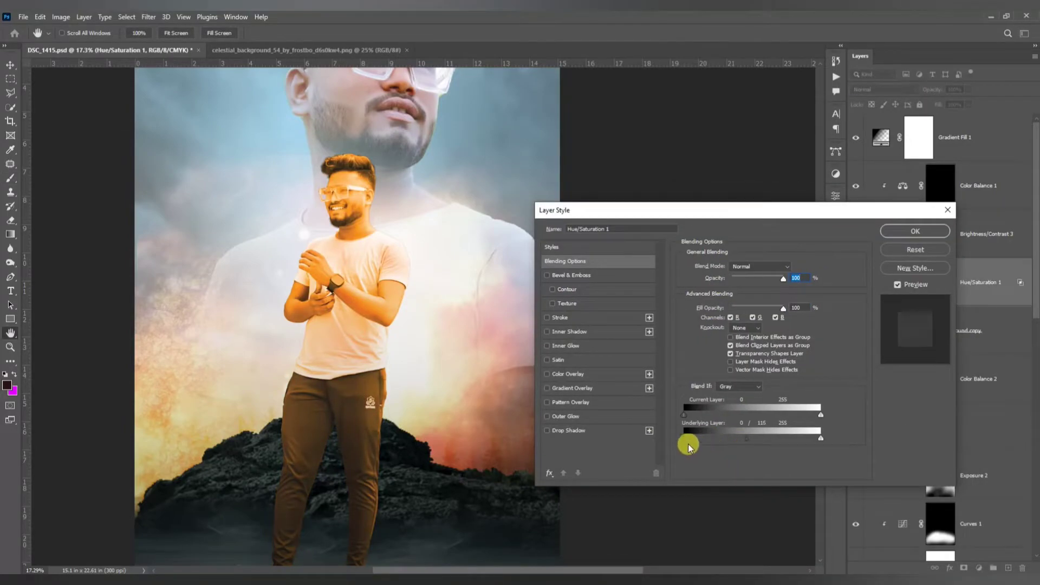
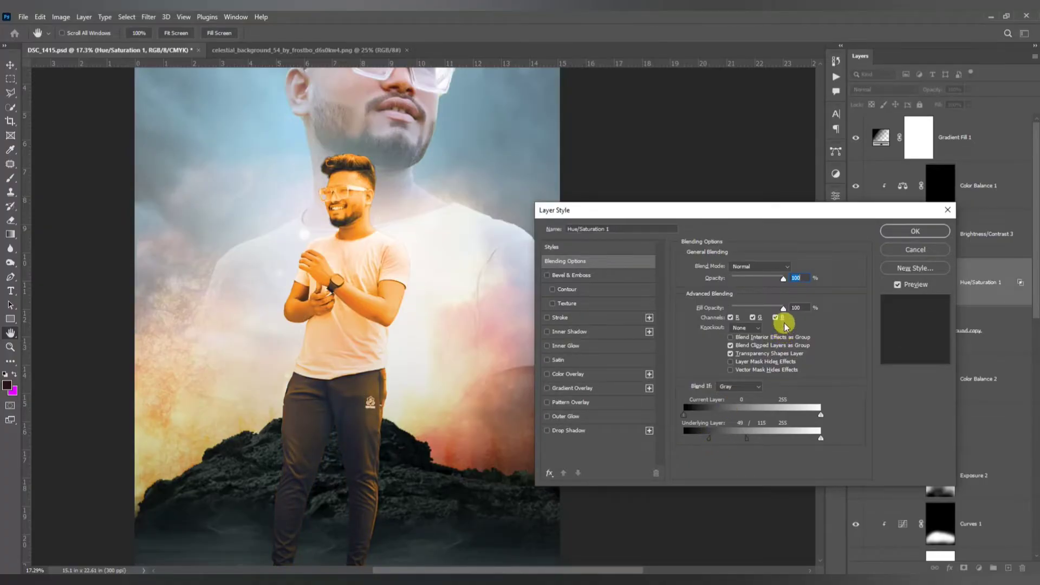
mouse_move(747, 438)
left_mouse_down()
mouse_move(764, 442)
mouse_move(705, 439)
mouse_move(749, 441)
left_mouse_up()
key("b")
left_click(915, 230)
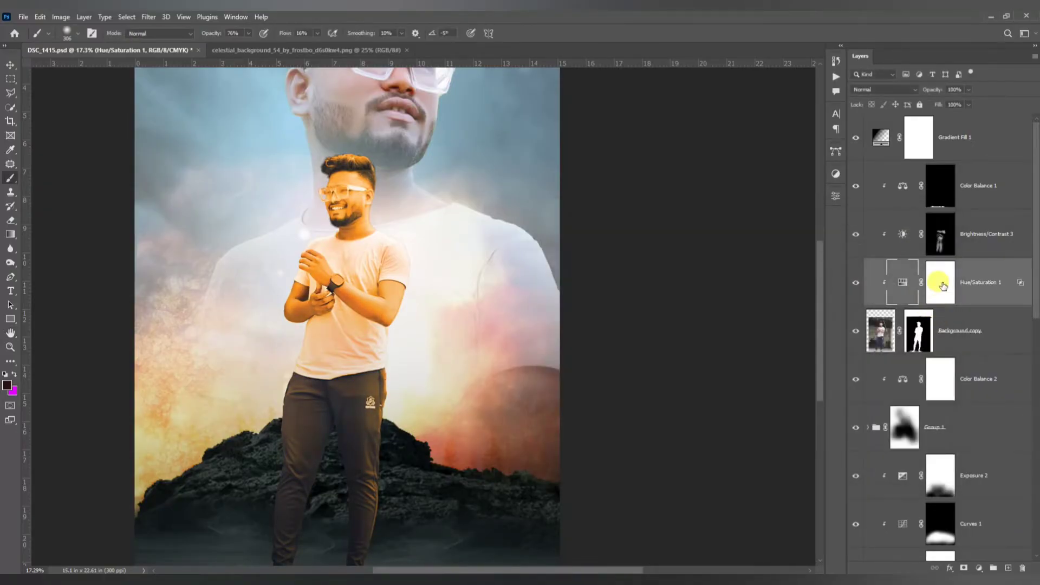
Step: Invert the Hue/Saturation mask to black and paint white along the outer edge of the trouser leg with the logo
left_click(940, 279)
key("ctrl+i")
scroll(391, 364, "down", 2)
scroll(393, 364, "down", 1)
scroll(384, 368, "up", 4)
mouse_move(372, 418)
left_mouse_down()
mouse_move(368, 335)
mouse_move(400, 313)
mouse_move(370, 356)
mouse_move(380, 317)
left_mouse_up()
scroll(401, 336, "up", 1)
scroll(391, 292, "up", 1)
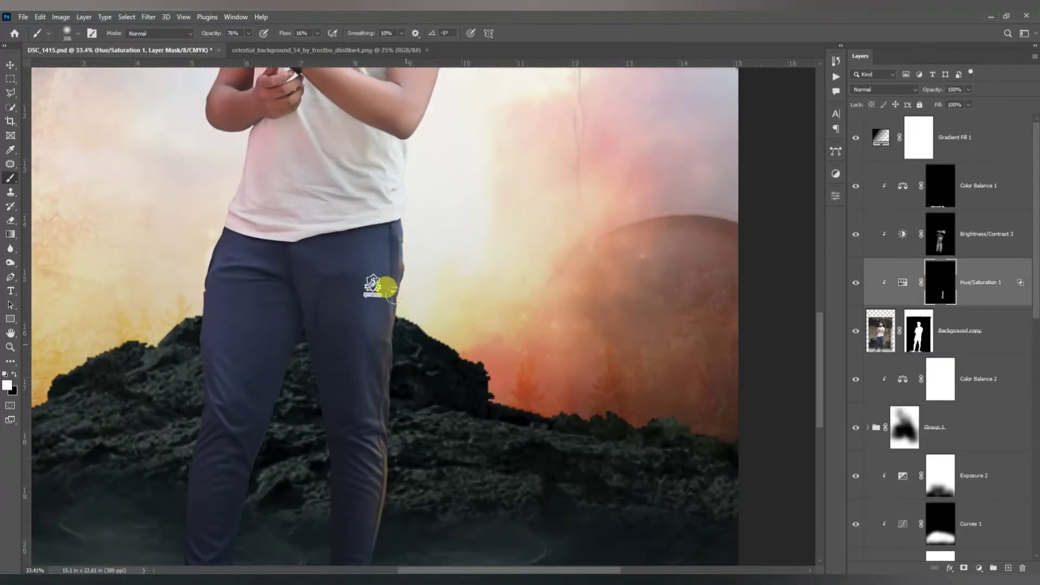
scroll(389, 225, "up", 3)
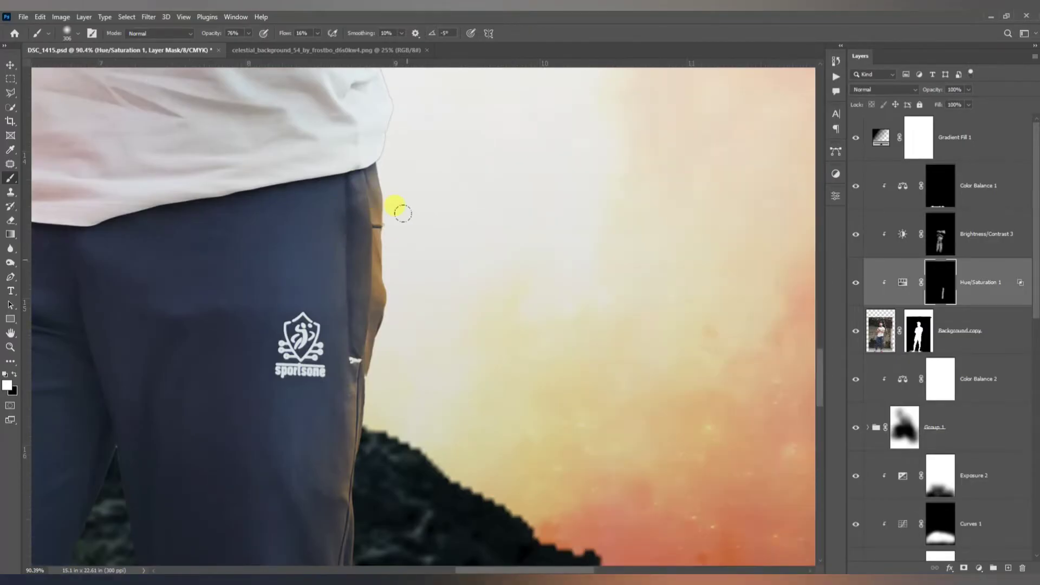
Step: Reduce the brush to 91 px and paint a golden rim light down that trouser leg from the hip to the ankle
right_click(408, 237)
left_click_drag(493, 263, 491, 264)
mouse_move(372, 201)
left_mouse_down()
mouse_move(367, 367)
mouse_move(375, 353)
left_mouse_up()
scroll(375, 353, "down", 3)
mouse_move(360, 226)
left_mouse_down()
mouse_move(349, 286)
mouse_move(353, 272)
mouse_move(361, 322)
mouse_move(334, 466)
mouse_move(359, 362)
mouse_move(332, 375)
left_mouse_up()
mouse_move(360, 364)
left_mouse_down()
mouse_move(328, 374)
mouse_move(352, 373)
mouse_move(334, 476)
left_mouse_up()
mouse_move(337, 463)
left_mouse_down()
mouse_move(328, 328)
mouse_move(329, 503)
left_mouse_up()
mouse_move(329, 517)
left_mouse_down()
mouse_move(335, 300)
mouse_move(299, 526)
left_mouse_up()
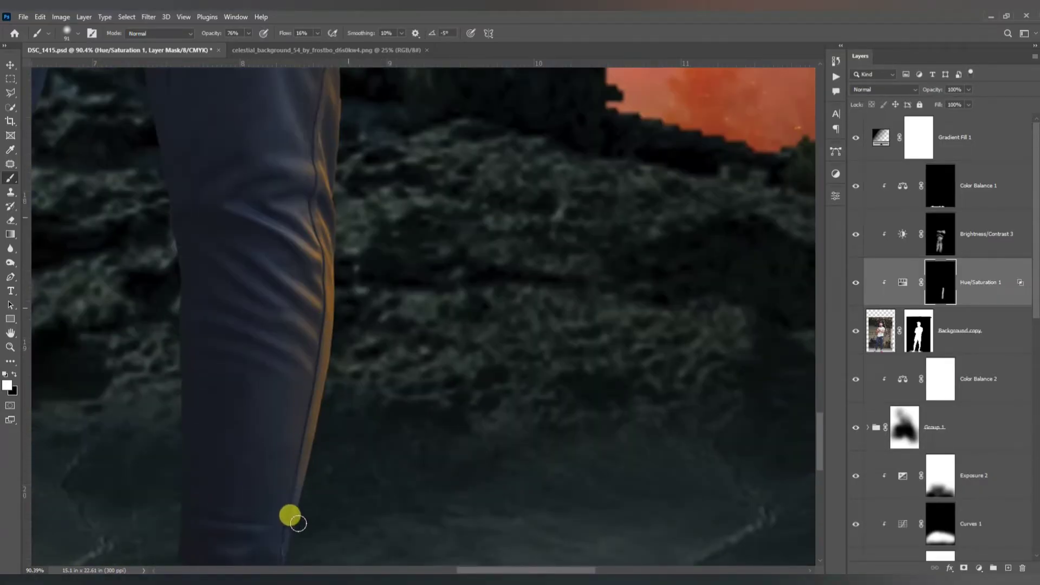
left_click_drag(336, 87, 342, 374)
left_click_drag(331, 219, 318, 441)
Step: Enlarge the brush to 193 px and paint a softer golden glow on the thigh around the trouser logo
scroll(336, 247, "down", 3)
right_click(384, 261)
left_click(474, 263)
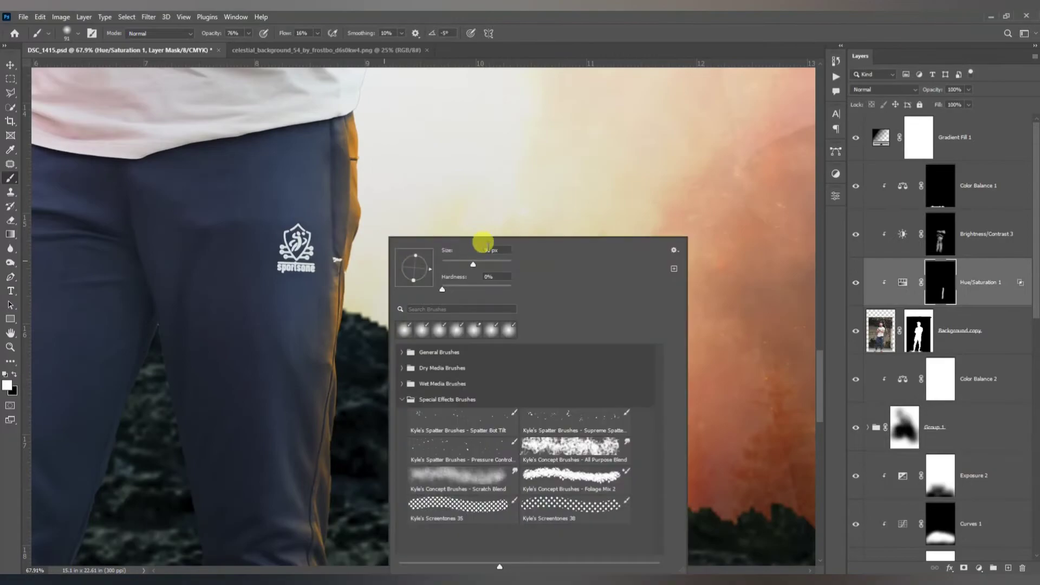
left_click(320, 154)
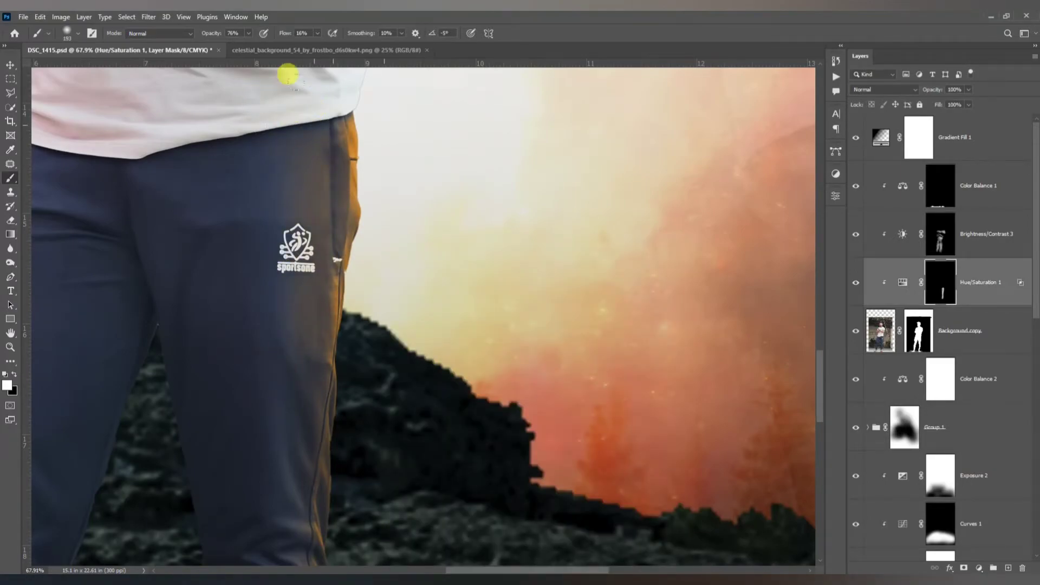
Step: Paint a golden rim glow along the outer edge of the other trouser leg, from the hip down past the knee
scroll(337, 223, "down", 6)
scroll(221, 237, "up", 5)
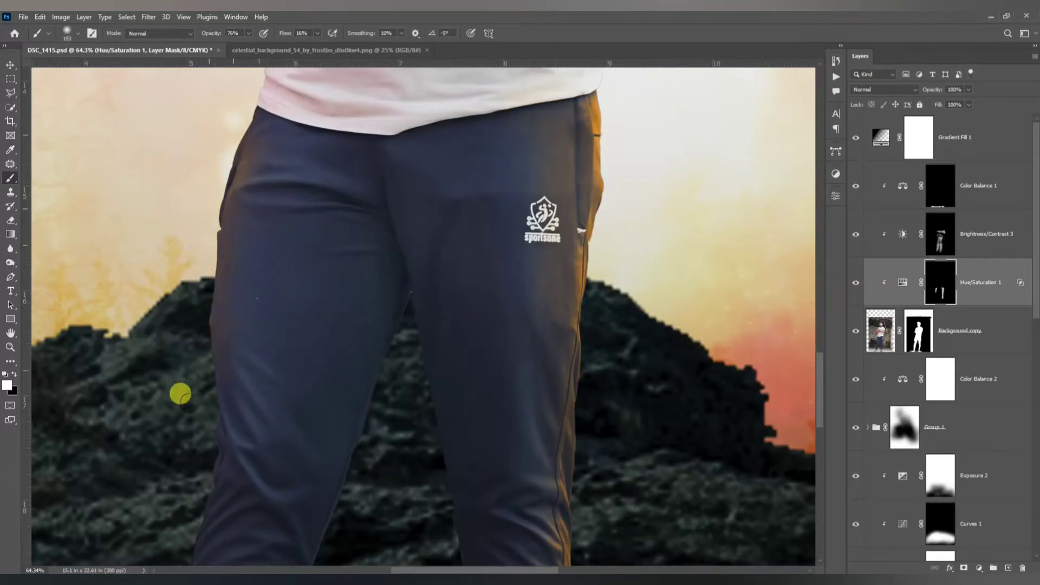
left_click_drag(213, 410, 256, 234)
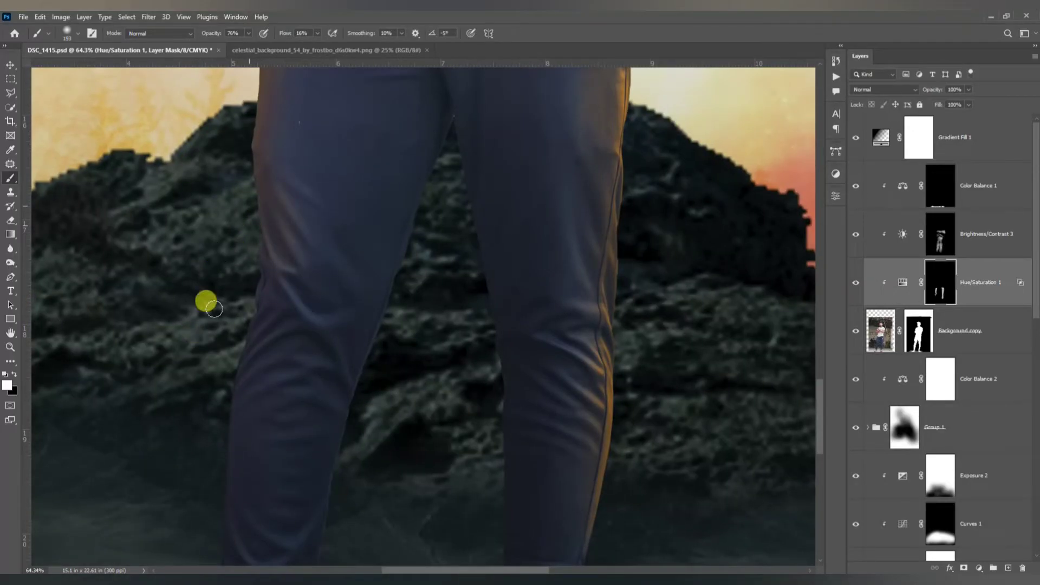
left_click_drag(201, 396, 226, 246)
scroll(208, 382, "down", 6)
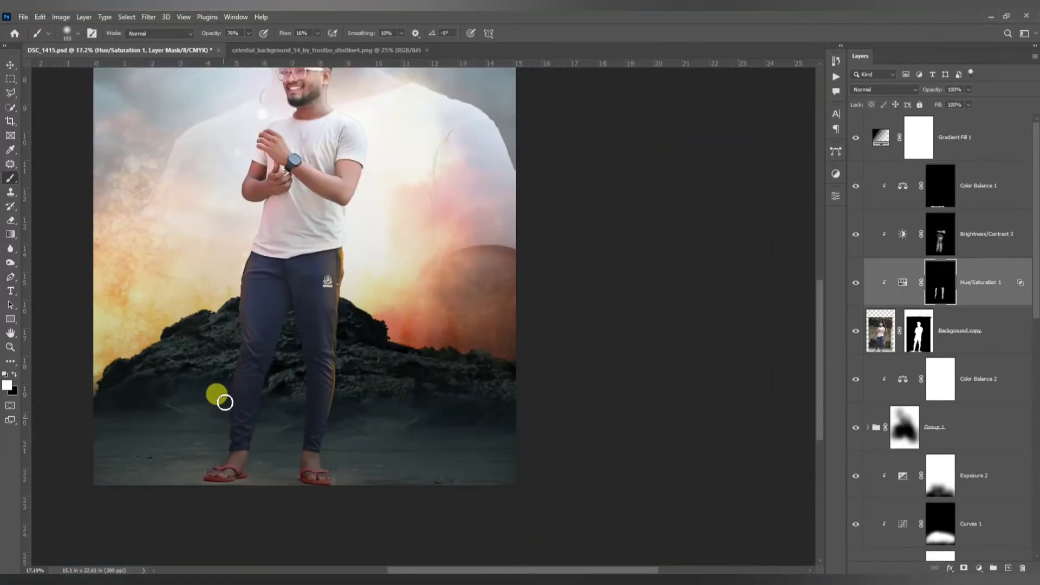
Step: Reduce the brush size and paint a golden tint along the side edge of the T-shirt between elbow and waist
scroll(312, 284, "up", 2)
left_click_drag(312, 285, 312, 327)
scroll(373, 297, "up", 2)
scroll(373, 301, "up", 9)
left_click_drag(338, 265, 333, 309)
right_click(380, 313)
left_click(469, 265)
left_click(364, 192)
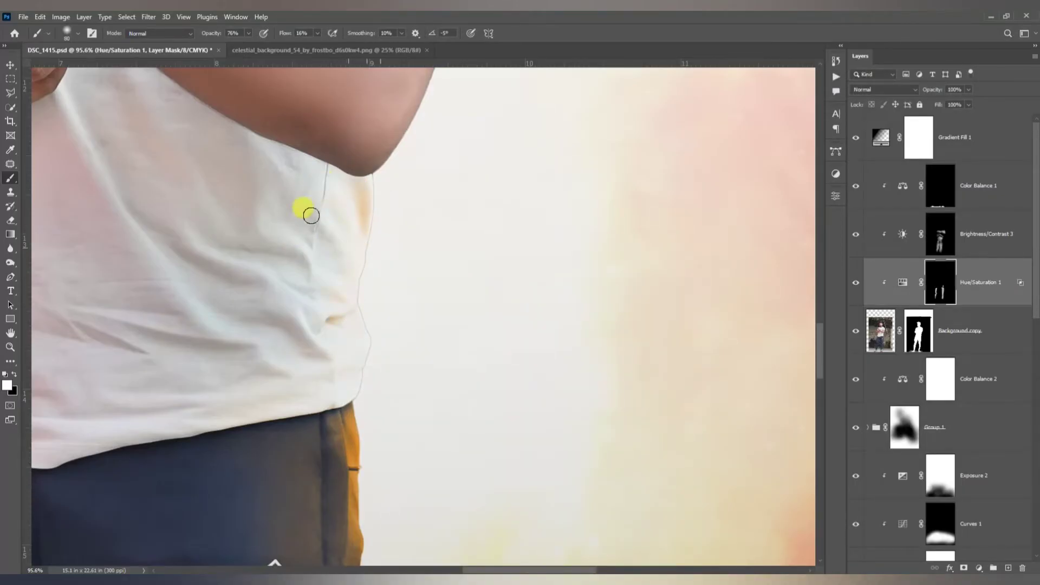
Step: Enlarge the brush to 199 px and paint a golden rim light along the back of the upper arm and elbow beside the shirt edge
scroll(361, 313, "down", 6)
scroll(407, 238, "up", 5)
left_click_drag(409, 190, 414, 290)
right_click(425, 285)
left_click(520, 266)
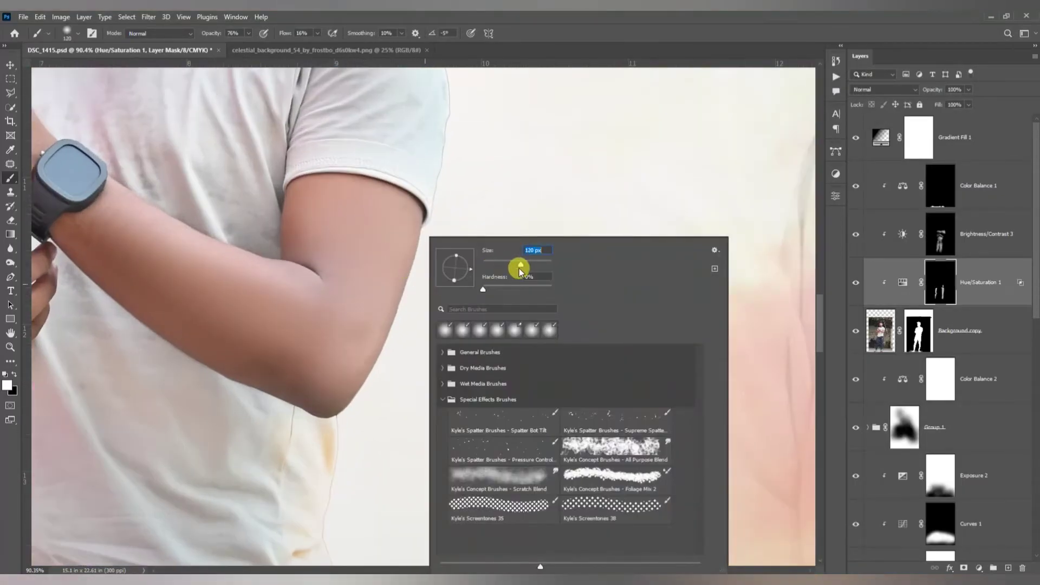
left_click(533, 265)
left_click(473, 172)
mouse_move(416, 252)
left_mouse_down()
mouse_move(329, 369)
mouse_move(397, 265)
left_mouse_up()
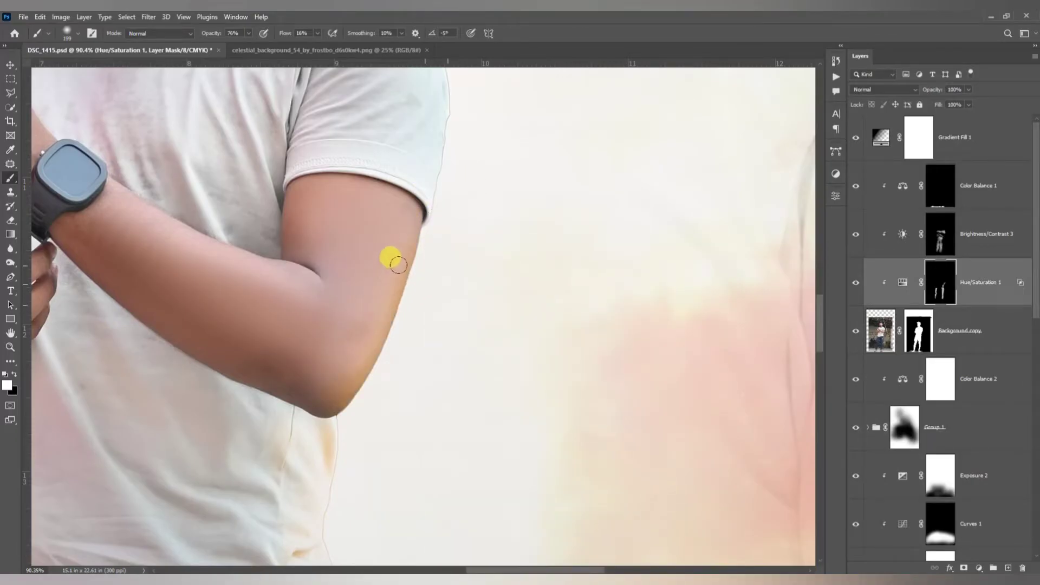
mouse_move(323, 304)
left_mouse_down()
mouse_move(298, 356)
mouse_move(337, 381)
mouse_move(389, 316)
mouse_move(419, 215)
mouse_move(353, 377)
left_mouse_up()
Step: Paint a soft golden tint along the outer edge of the T-shirt sleeve and shoulder on the same side
scroll(380, 358, "down", 4)
scroll(380, 332, "up", 3)
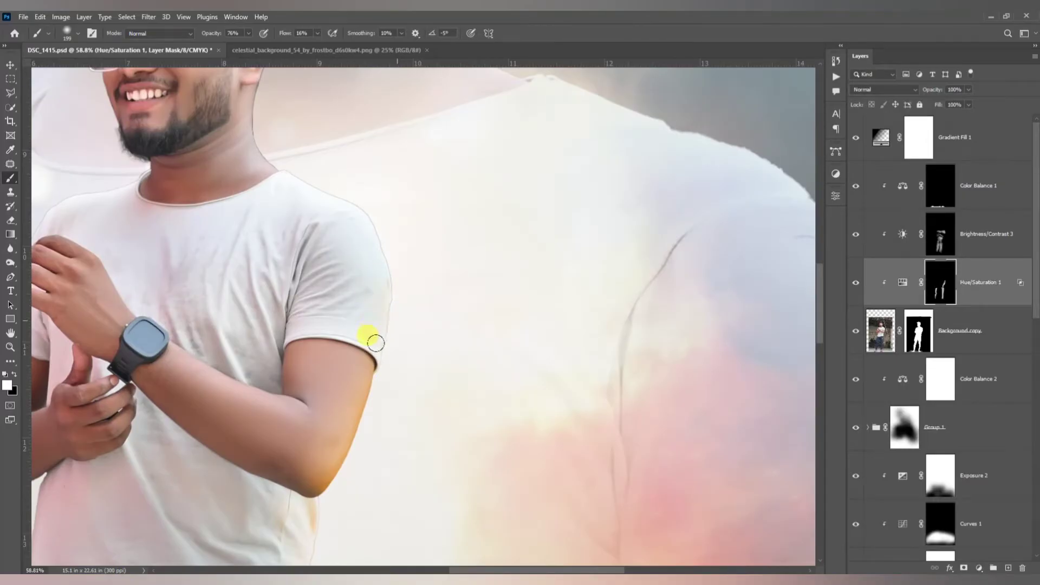
scroll(368, 260, "up", 2)
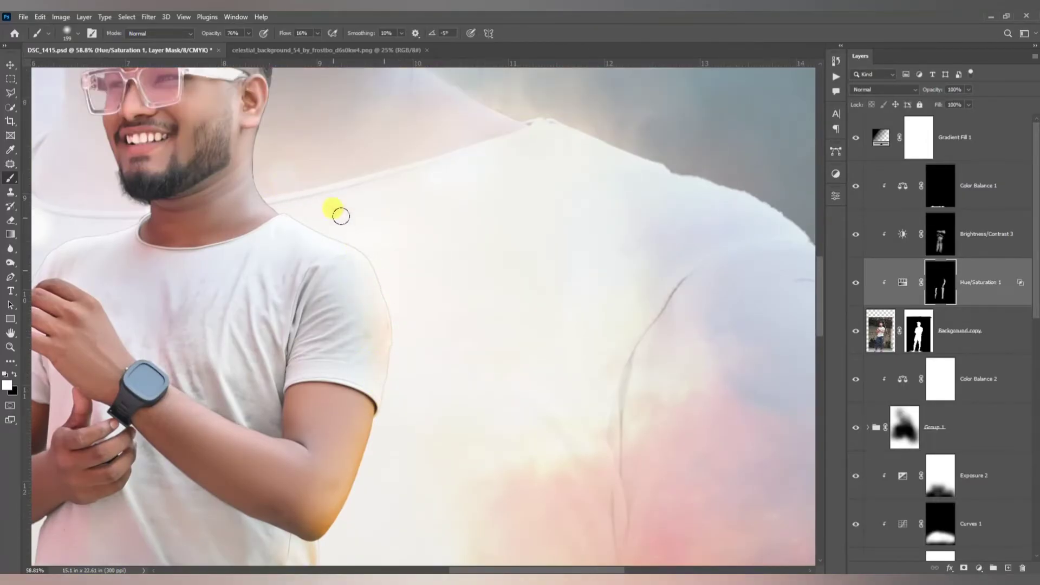
Step: Paint a golden glow on the man's other elbow and up the outer edge of that upper arm to the sleeve
scroll(341, 216, "down", 5)
scroll(297, 311, "up", 7)
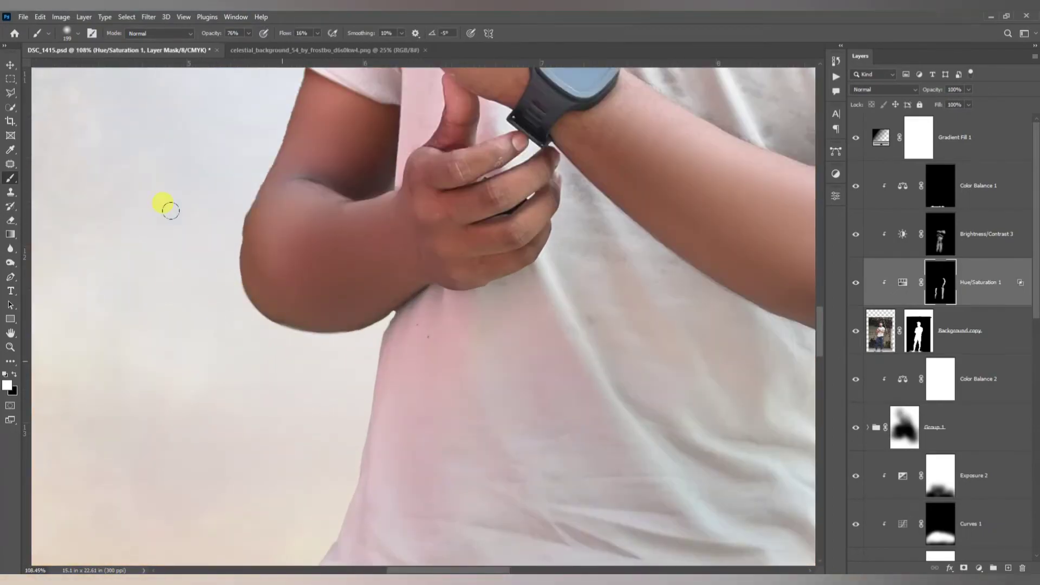
mouse_move(274, 317)
left_mouse_down()
mouse_move(283, 241)
mouse_move(230, 183)
left_mouse_up()
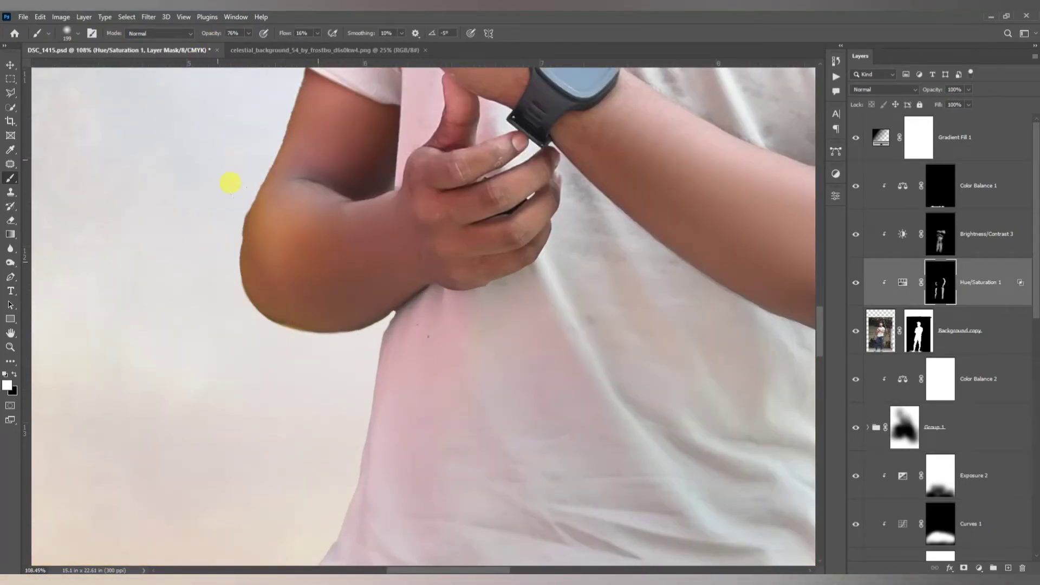
scroll(276, 162, "up", 2)
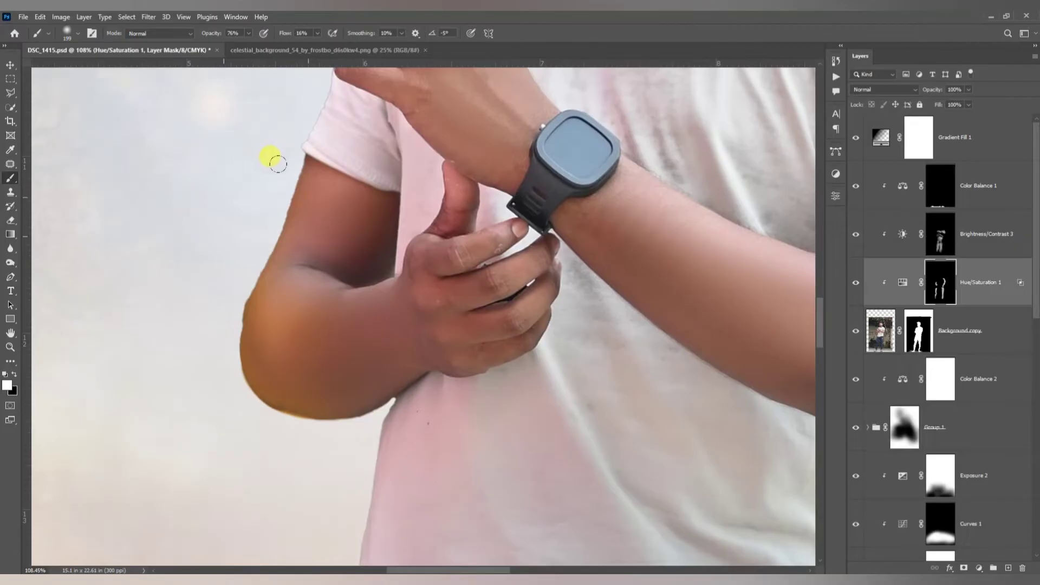
scroll(321, 295, "down", 7)
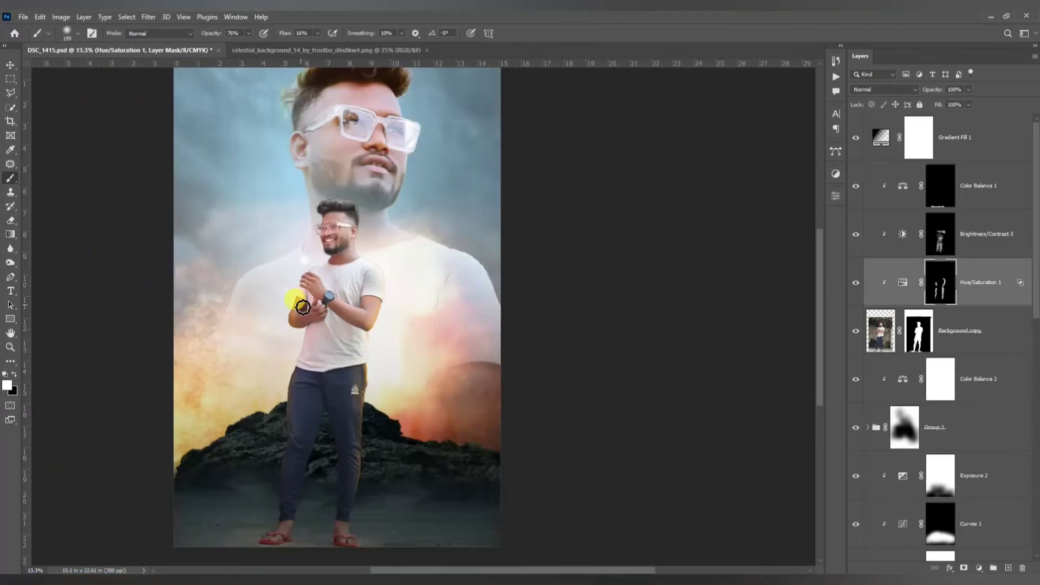
Step: On the cut-out man's layer mask, paint black at 100% brush opacity to remove the hard outline along the shoulder and sleeve
scroll(357, 245, "up", 3)
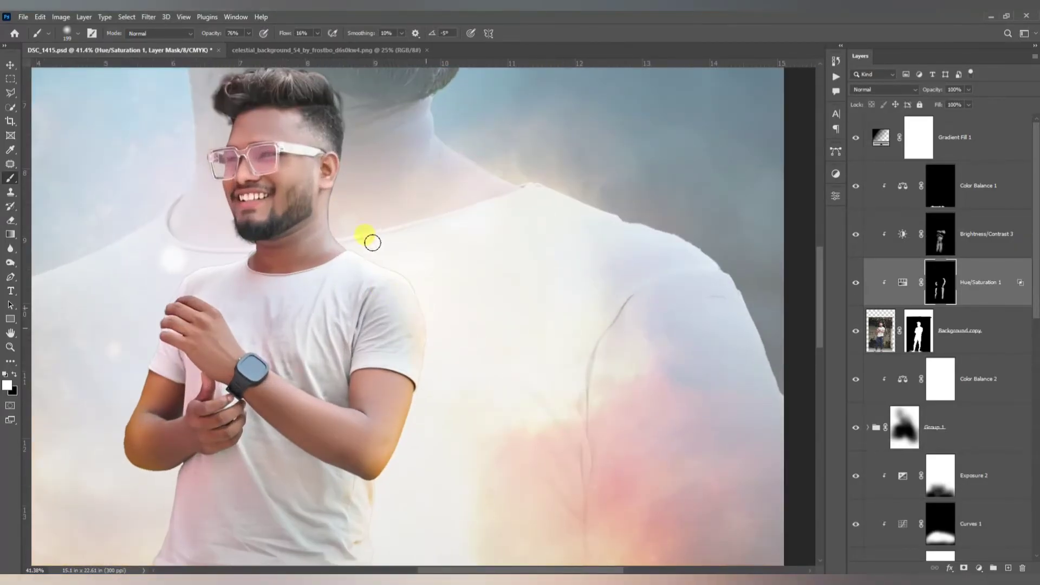
left_click(919, 321)
scroll(455, 332, "up", 3)
left_click(14, 375)
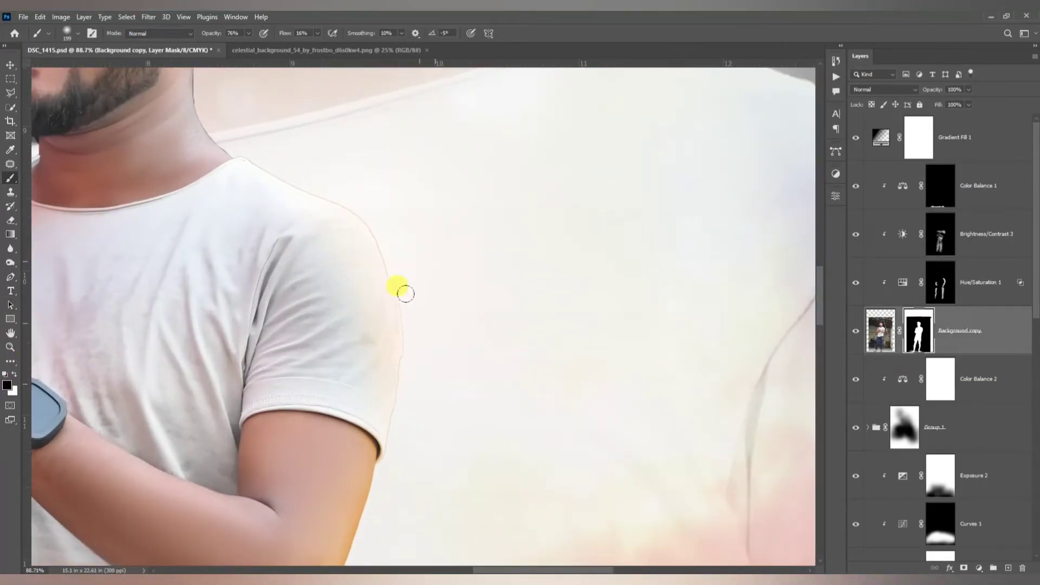
scroll(405, 353, "up", 2)
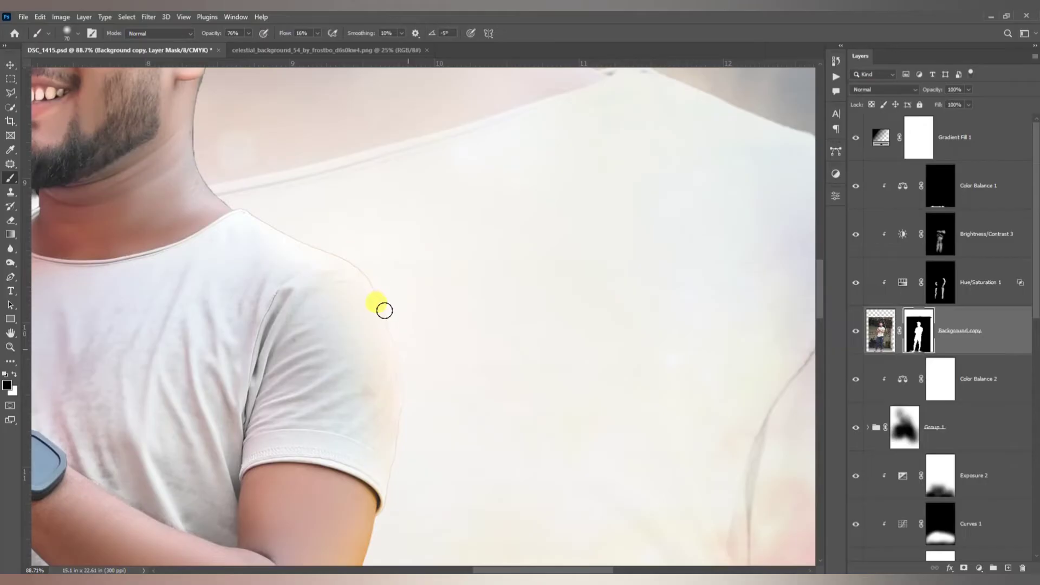
left_click(249, 34)
left_click_drag(252, 46, 264, 47)
left_click_drag(255, 214, 281, 223)
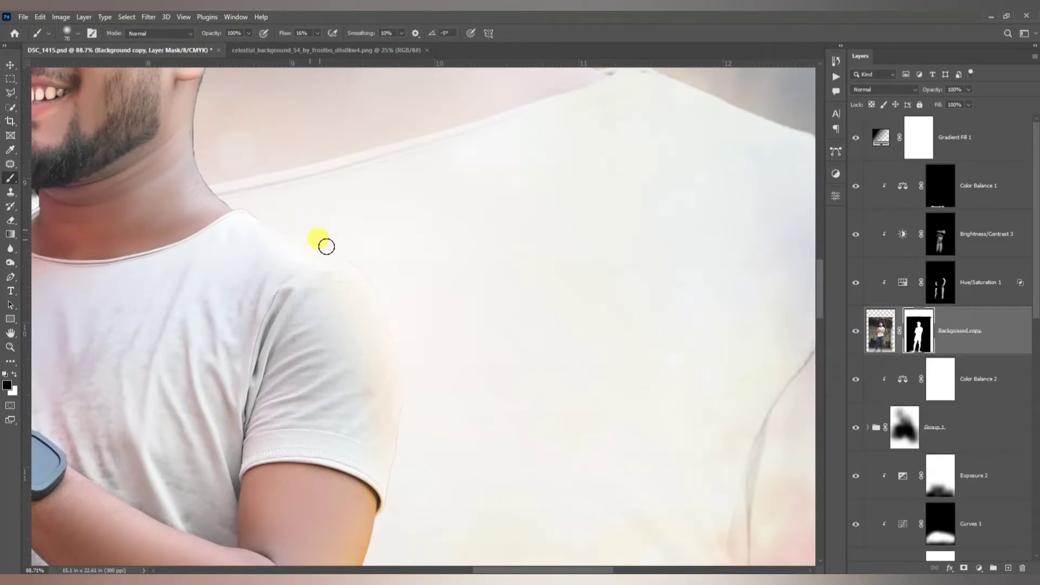
scroll(417, 299, "down", 5)
scroll(419, 306, "up", 2)
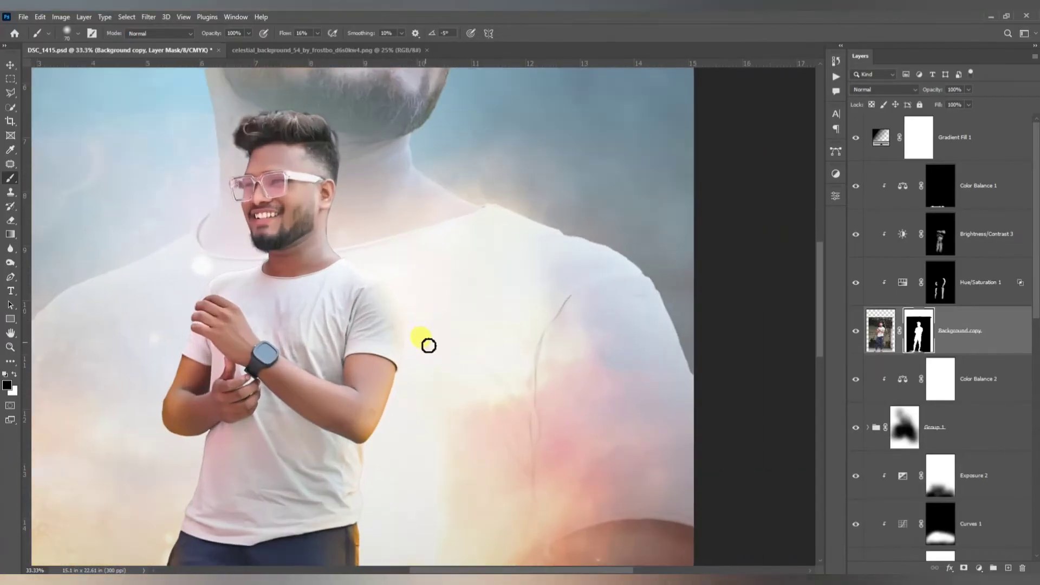
Step: On the Hue/Saturation mask, paint white with a 202 px brush to add golden rim light along the neck and below the ear
scroll(421, 308, "down", 2)
scroll(400, 305, "up", 2)
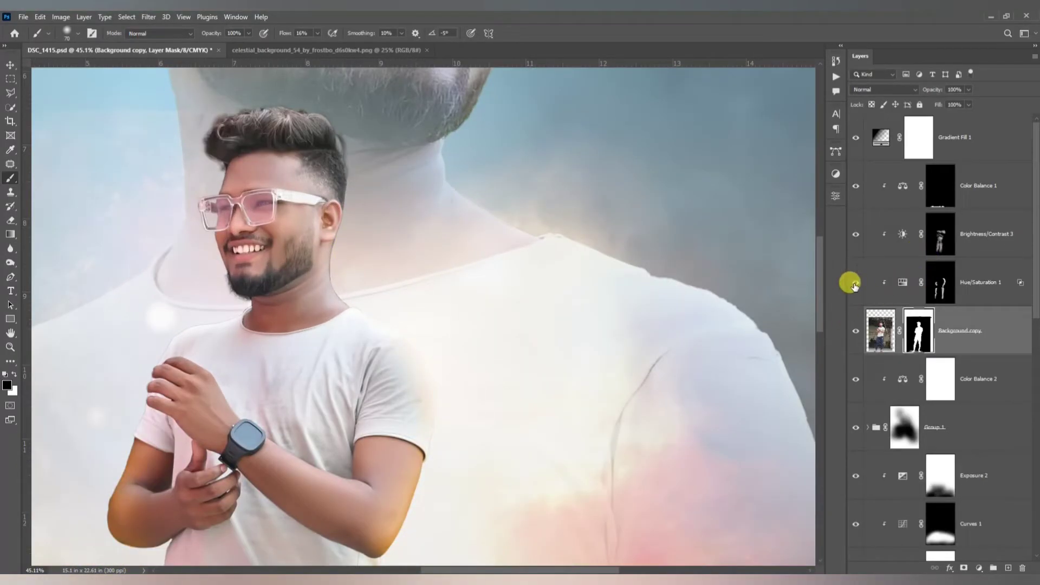
left_click(940, 282)
scroll(303, 281, "up", 1)
scroll(301, 282, "up", 2)
right_click(413, 253)
left_click(516, 262)
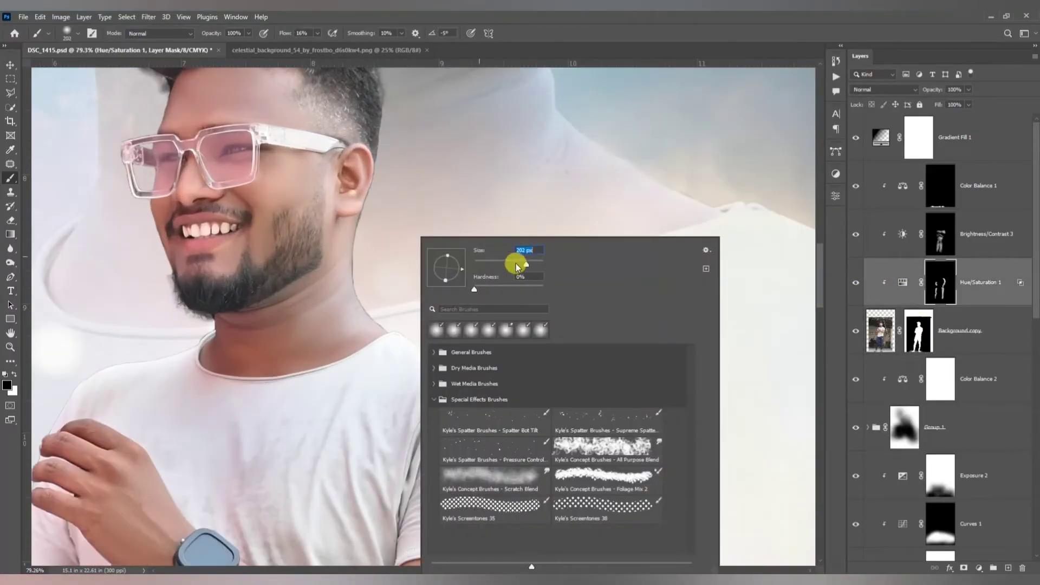
mouse_move(356, 228)
left_mouse_down()
mouse_move(349, 266)
mouse_move(338, 247)
mouse_move(380, 237)
mouse_move(357, 281)
mouse_move(344, 240)
mouse_move(383, 257)
mouse_move(353, 246)
left_mouse_up()
left_click(14, 374)
scroll(379, 256, "up", 2)
scroll(336, 291, "down", 3)
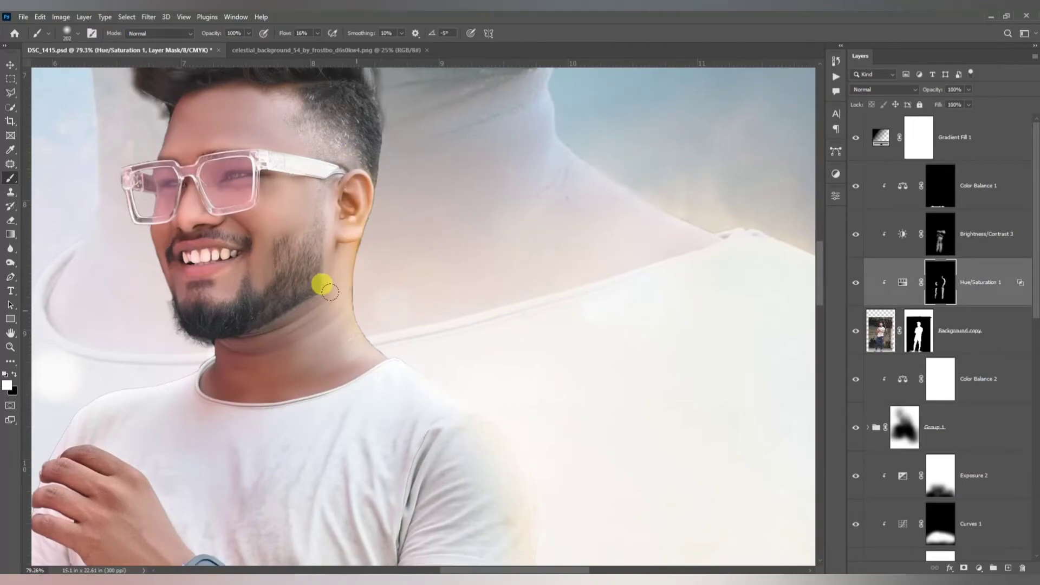
scroll(283, 279, "down", 4)
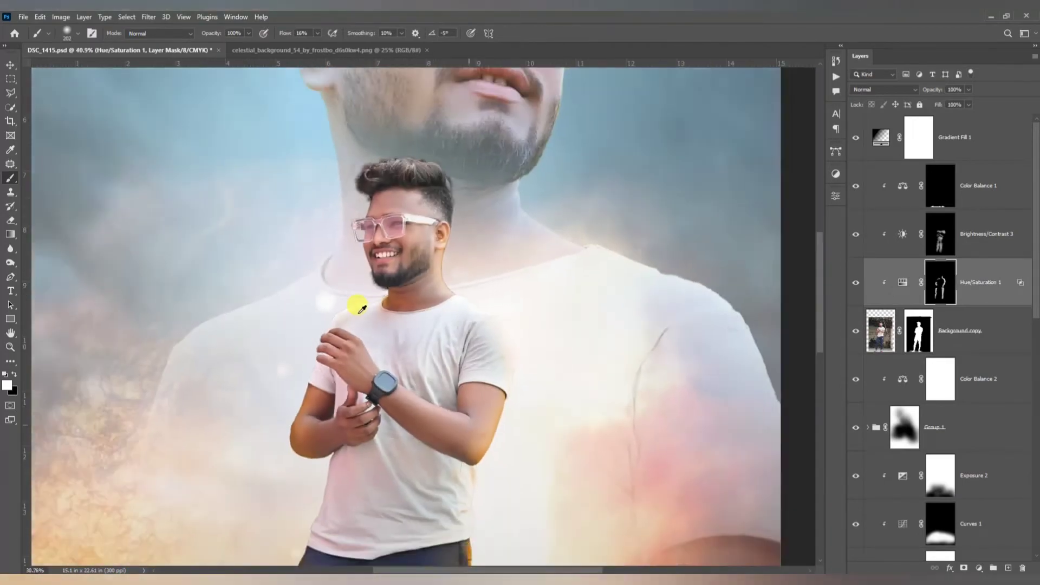
Step: Paint golden rim light along the front of the man's face, his glasses and the collar side of his neck
scroll(320, 352, "up", 2)
scroll(379, 287, "down", 3)
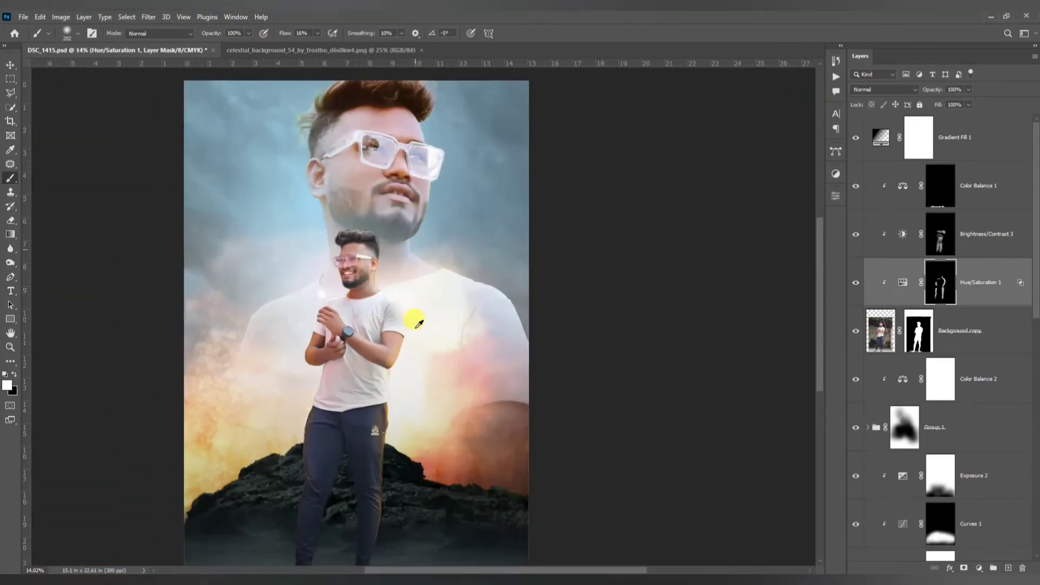
scroll(368, 330, "up", 2)
scroll(361, 332, "down", 2)
scroll(387, 337, "up", 5)
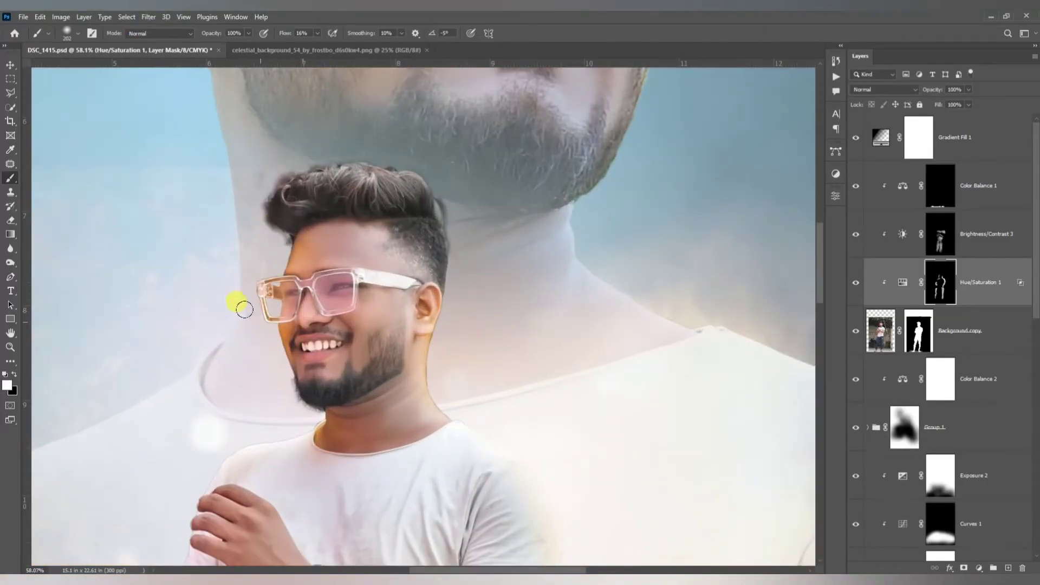
Step: Switch to black at 46% brush opacity and soften the golden glow along the forehead and face edge
scroll(286, 267, "up", 3)
left_click(14, 374)
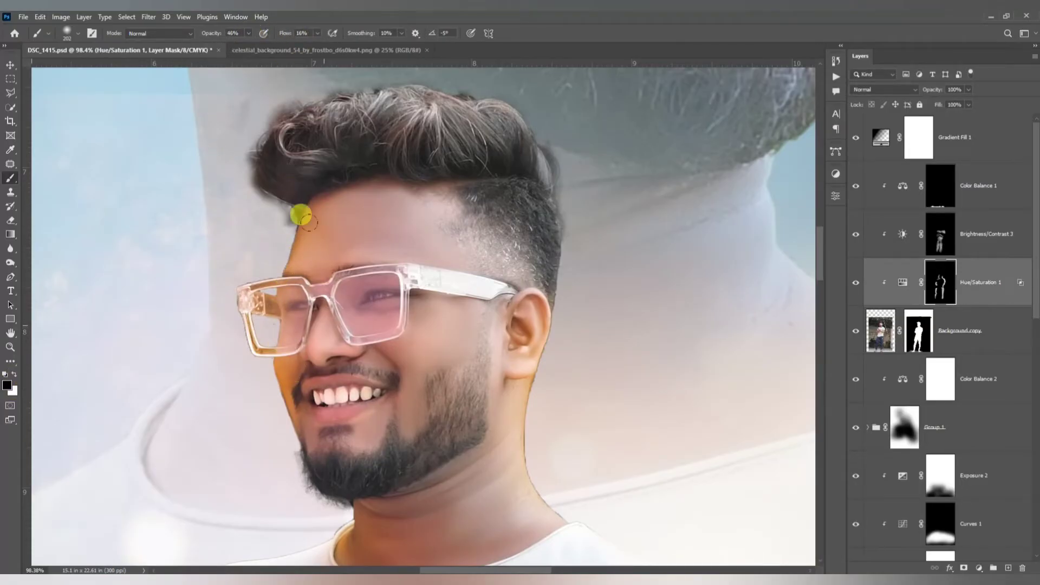
scroll(371, 239, "down", 6)
scroll(457, 303, "up", 1)
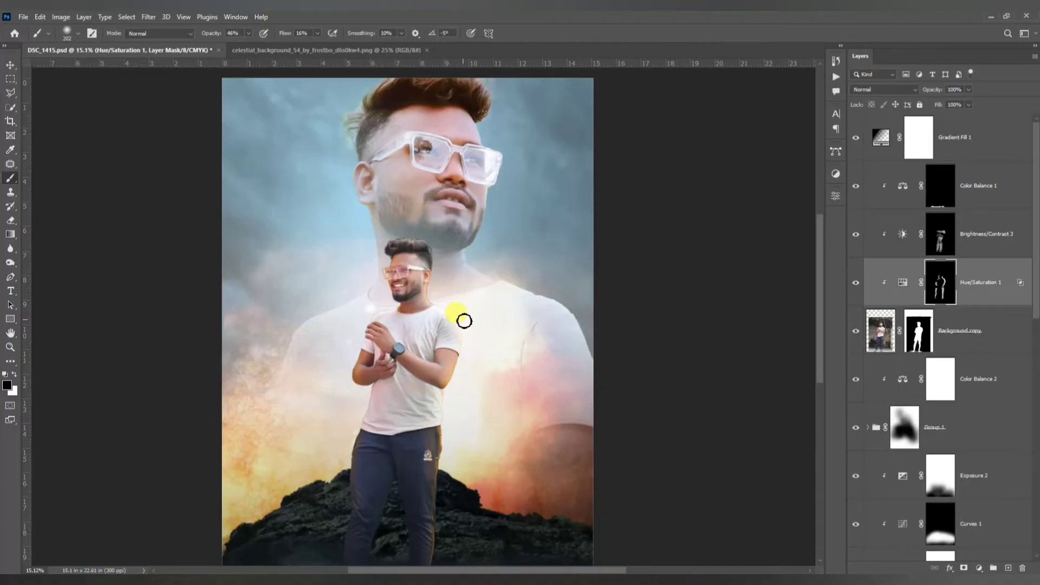
scroll(464, 320, "down", 2)
scroll(488, 242, "up", 4)
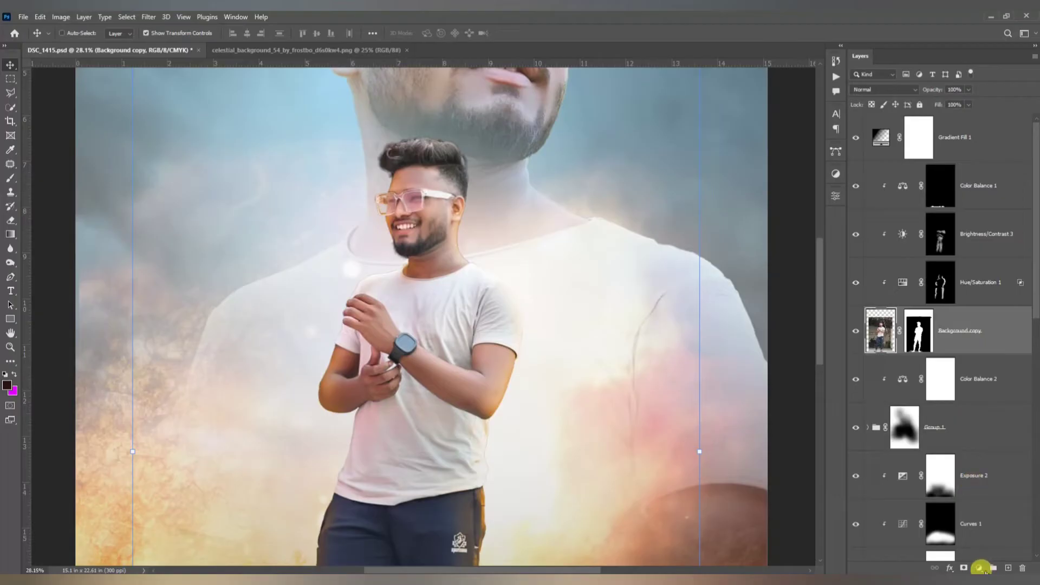
Step: Add a light blue (#c1edff) Solid Color fill clipped to the cut-out man and set its blend mode to Color
left_click(980, 568)
left_click(967, 388)
left_click(812, 401)
left_click(694, 341)
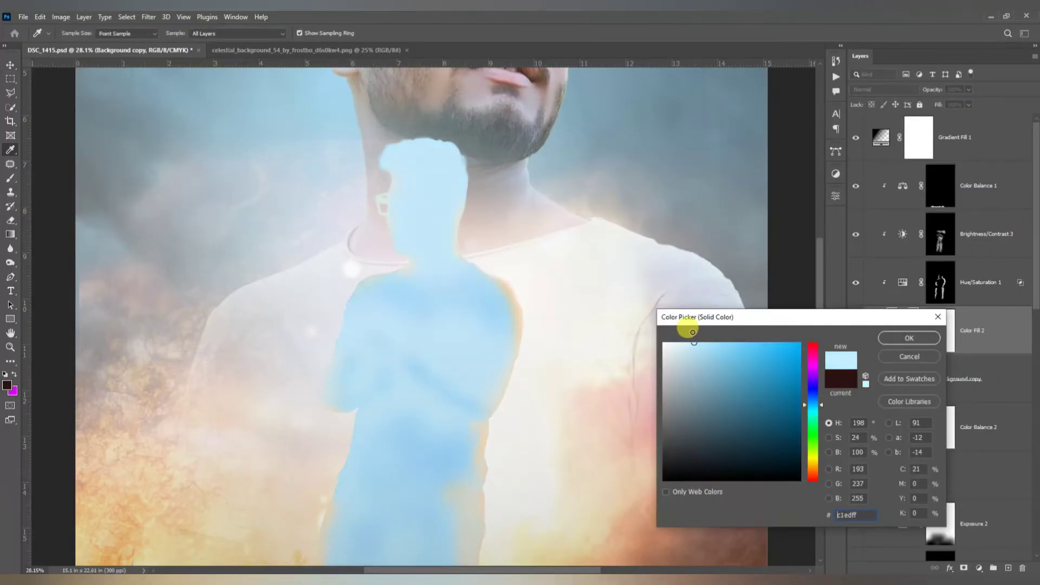
left_click(909, 340)
left_click(899, 90)
left_click(867, 339)
Step: Split the colour fill's Blend If shadow slider for the underlying layer to 148 / 192 and lower the layer opacity to 54%
double_click(998, 332)
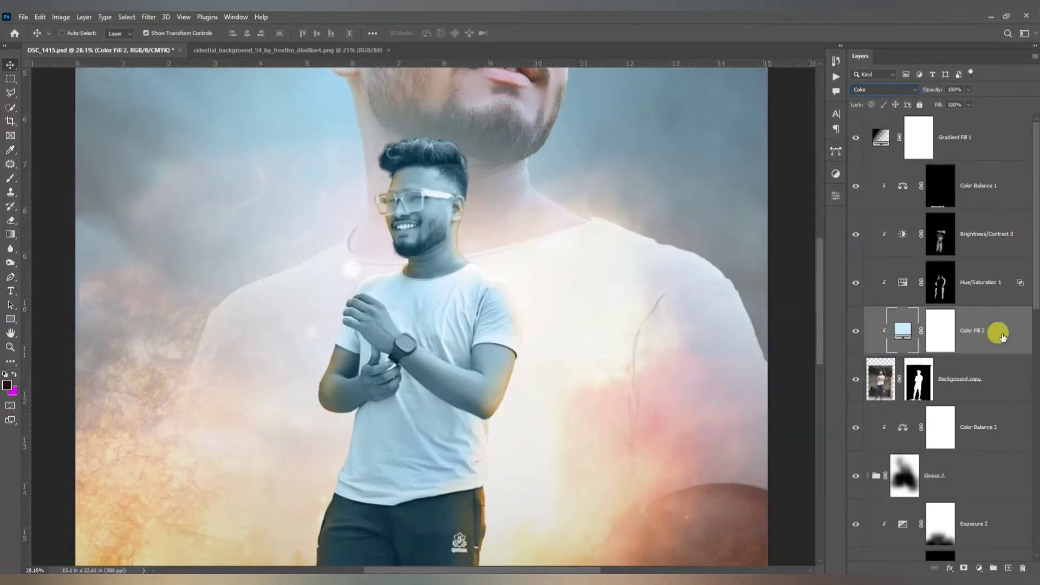
left_click_drag(732, 439, 788, 445)
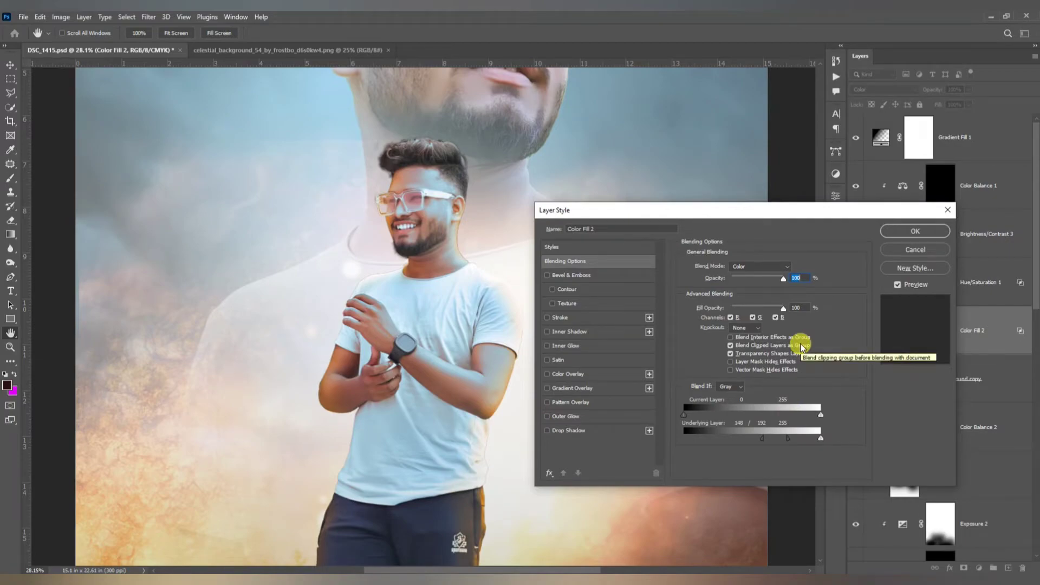
left_click(910, 230)
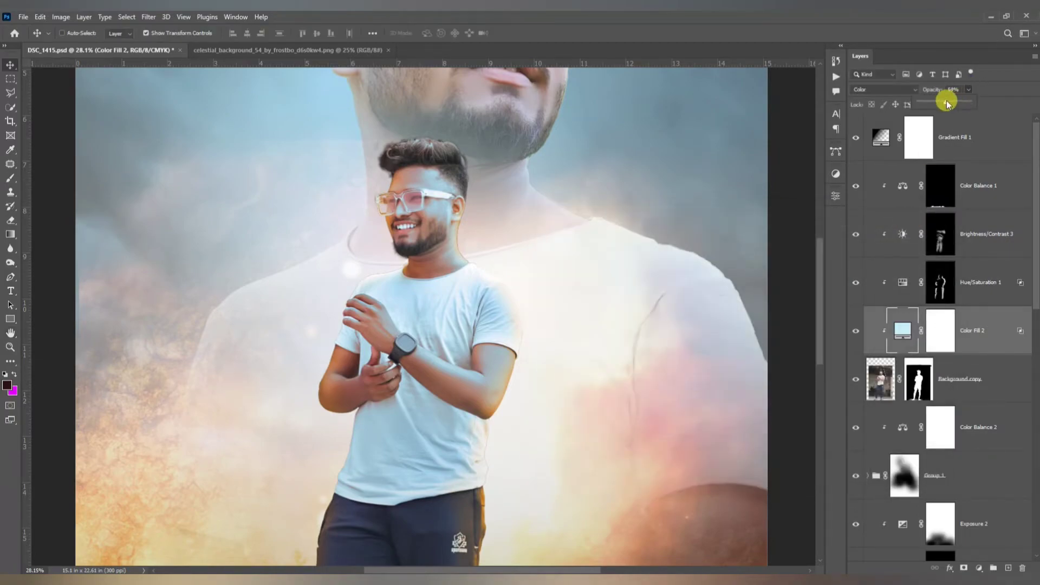
left_click(856, 331)
Step: Examine the blue tint on the man at full-image view and close up around his face and shirt
scroll(518, 267, "down", 6)
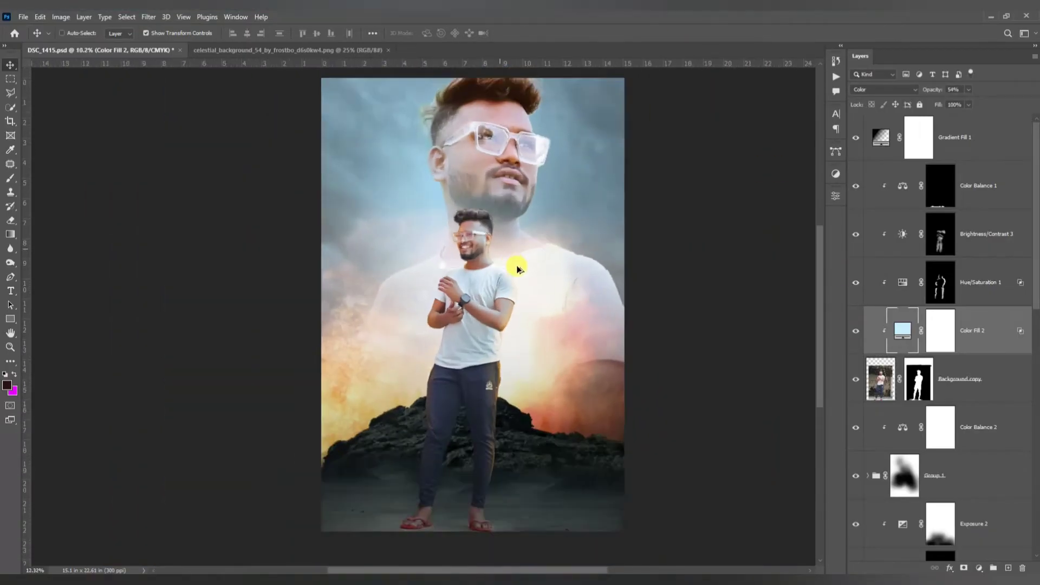
scroll(518, 271, "up", 4)
scroll(515, 287, "down", 2)
scroll(495, 243, "down", 3)
scroll(491, 216, "up", 3)
scroll(491, 215, "up", 3)
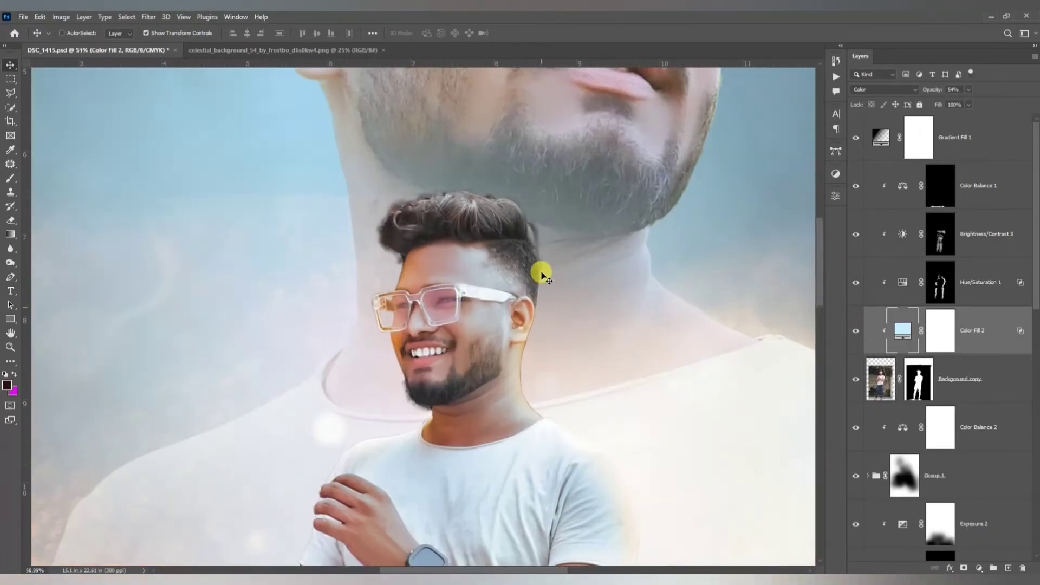
scroll(540, 271, "down", 4)
scroll(511, 195, "up", 2)
scroll(986, 379, "down", 1)
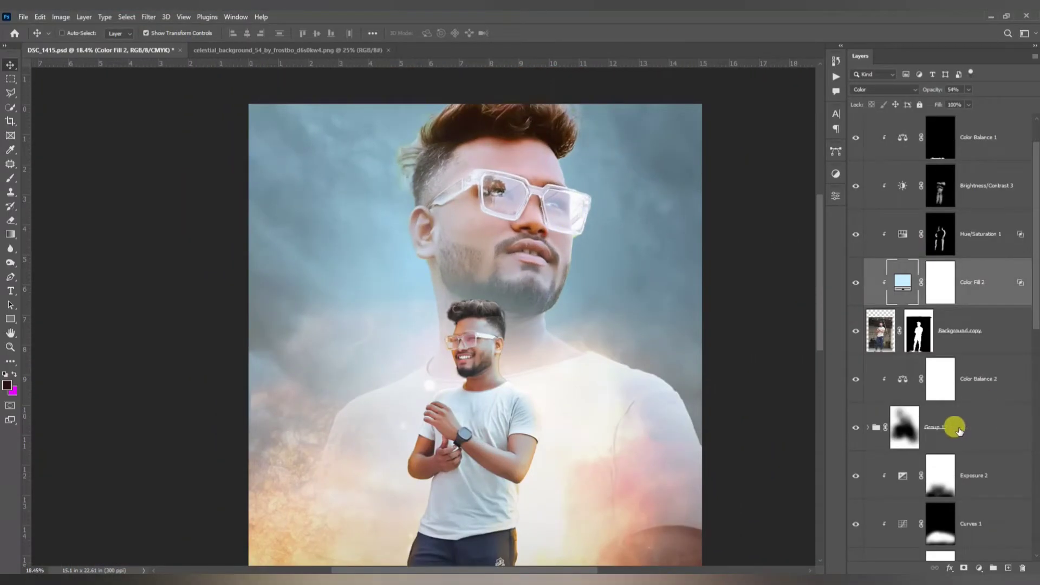
Step: Collapse the double-exposure portrait's Group 1 and rename it as Subject 2
left_click(867, 428)
left_click(867, 428)
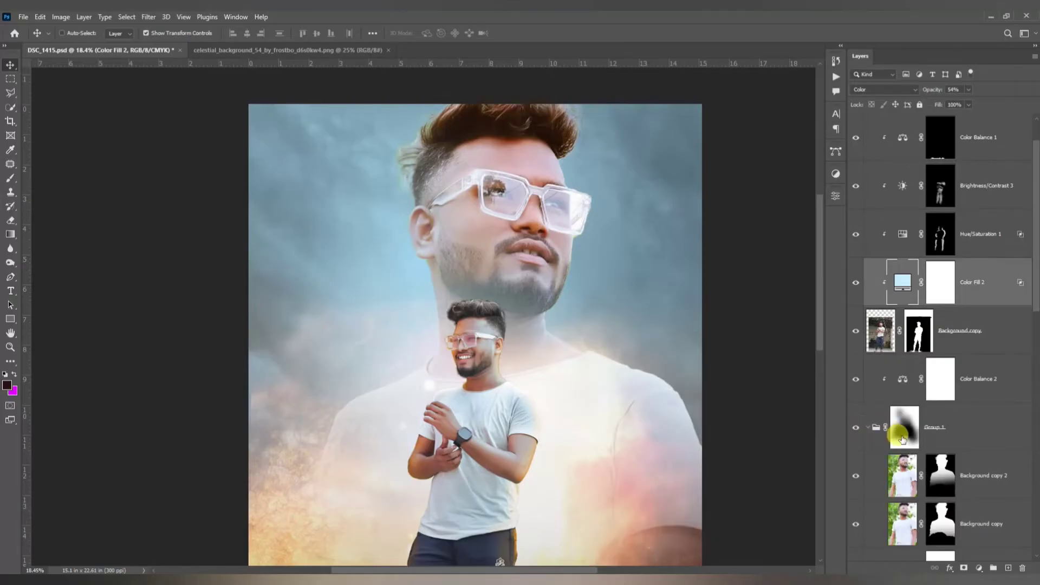
scroll(868, 428, "down", 2)
left_click(868, 331)
double_click(936, 341)
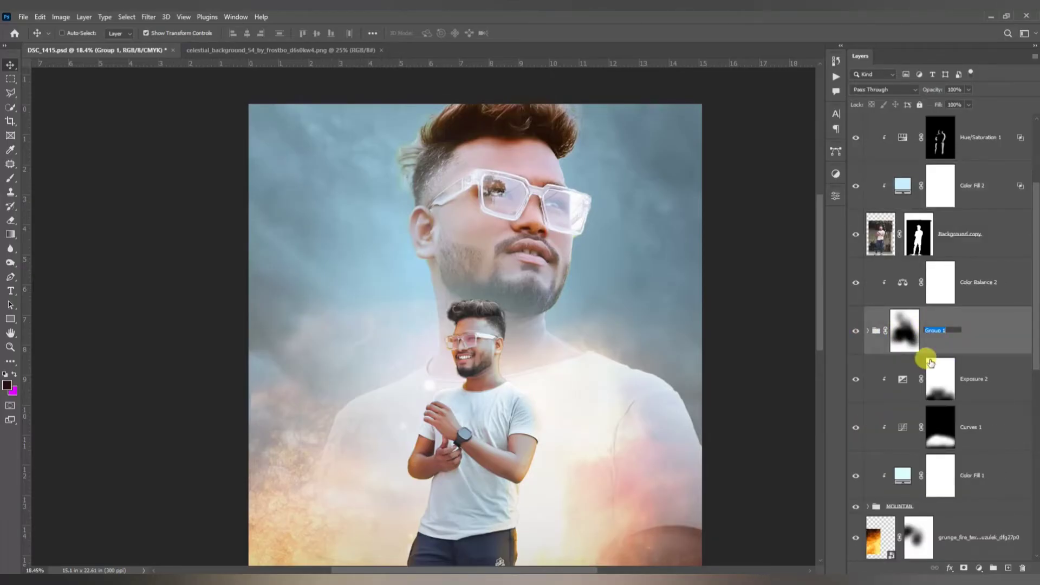
key("Return")
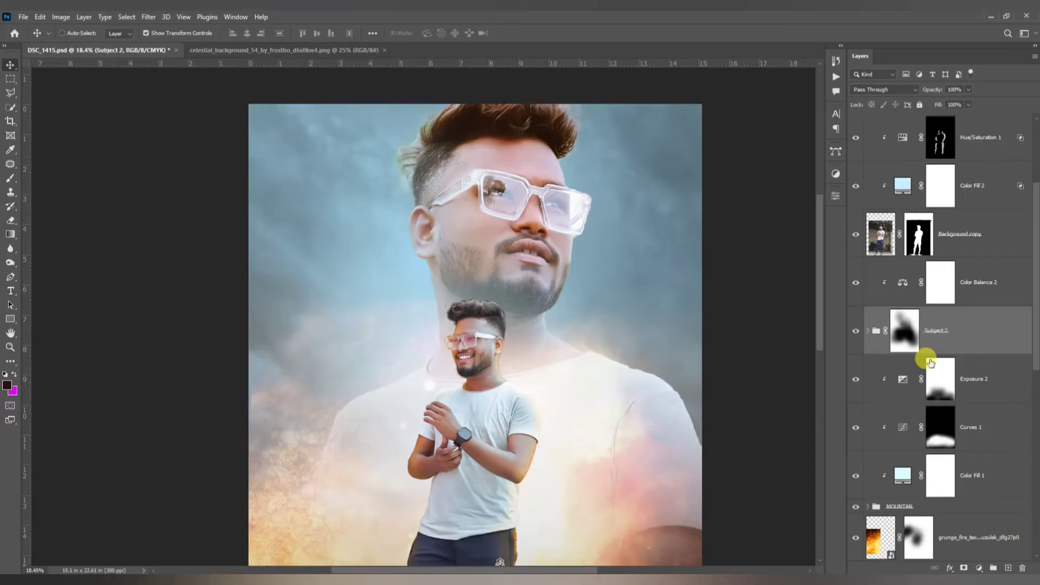
Step: Add an orange (#ff8400) Solid Color fill clipped to the Subject 2 group and set its blend mode to Color
left_click(980, 568)
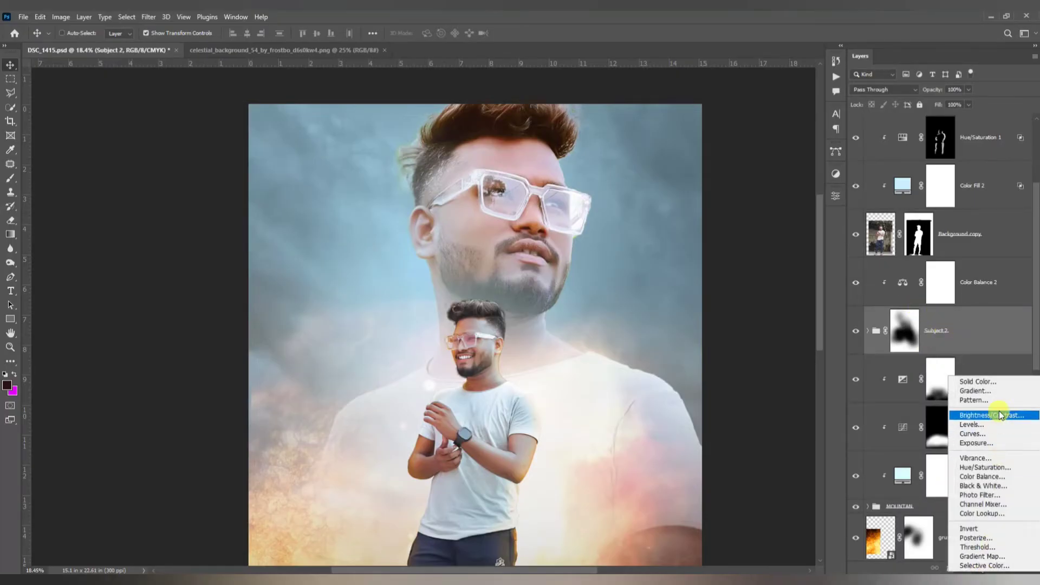
left_click(993, 383)
type("ff5a00")
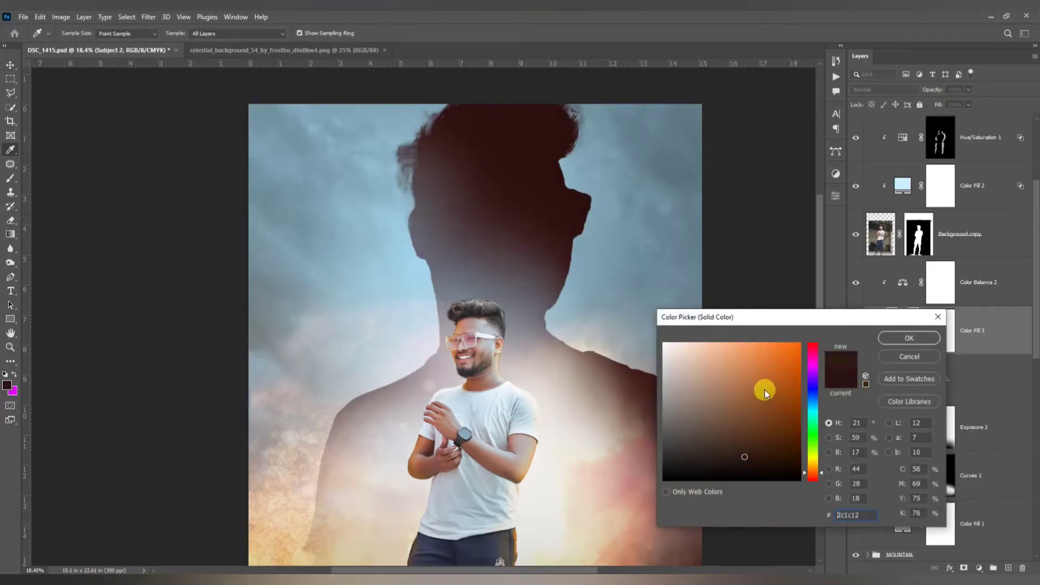
left_click_drag(815, 475, 816, 473)
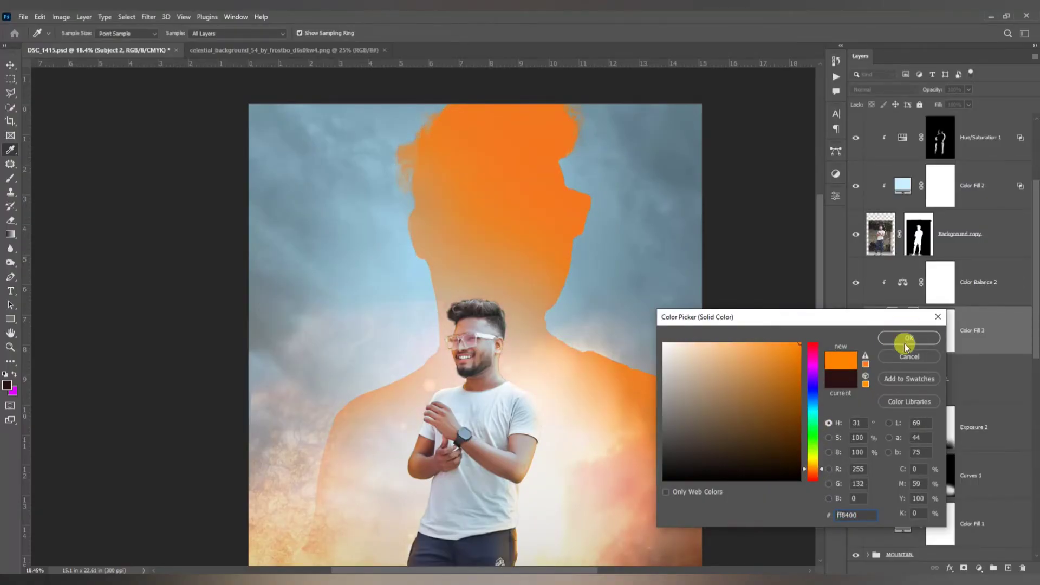
left_click(909, 338)
left_click(904, 89)
left_click(872, 339)
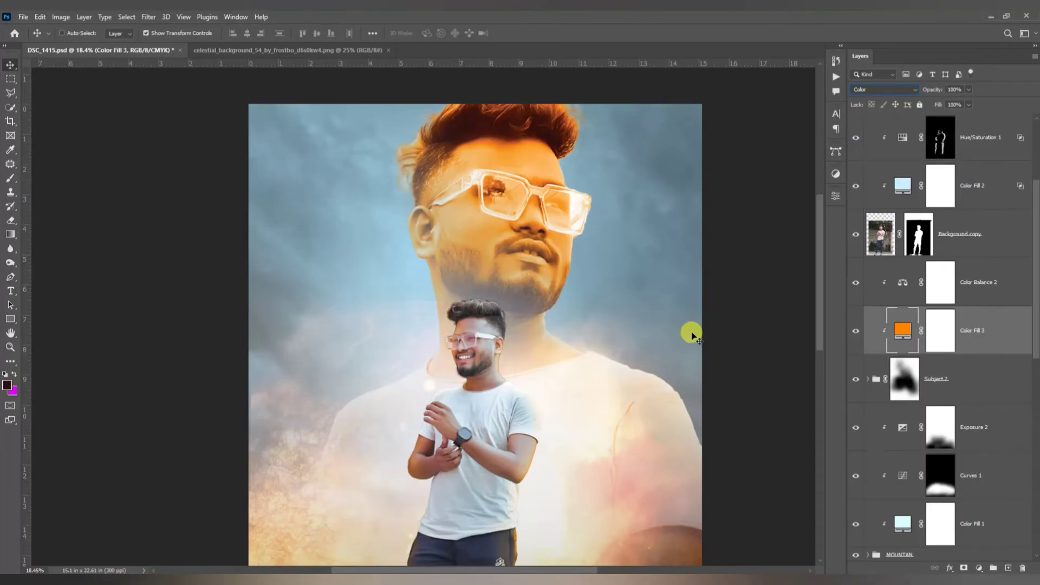
Step: Split the orange fill's Blend If shadow slider for the underlying layer to 109 / 168, keeping the highlight slider at 255
double_click(994, 340)
left_click_drag(683, 438, 774, 442)
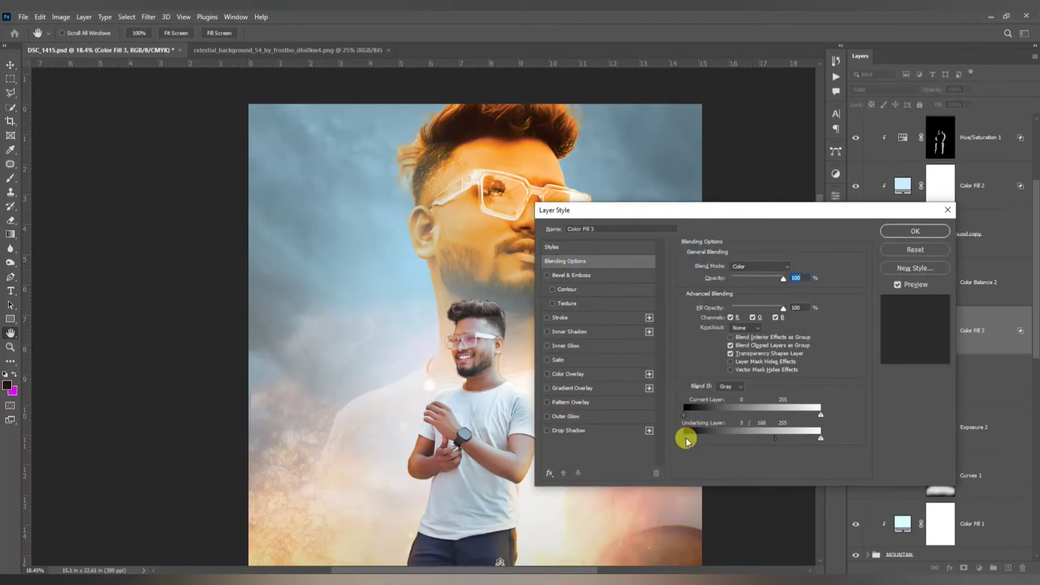
left_click_drag(684, 438, 737, 440)
left_click_drag(737, 209, 827, 281)
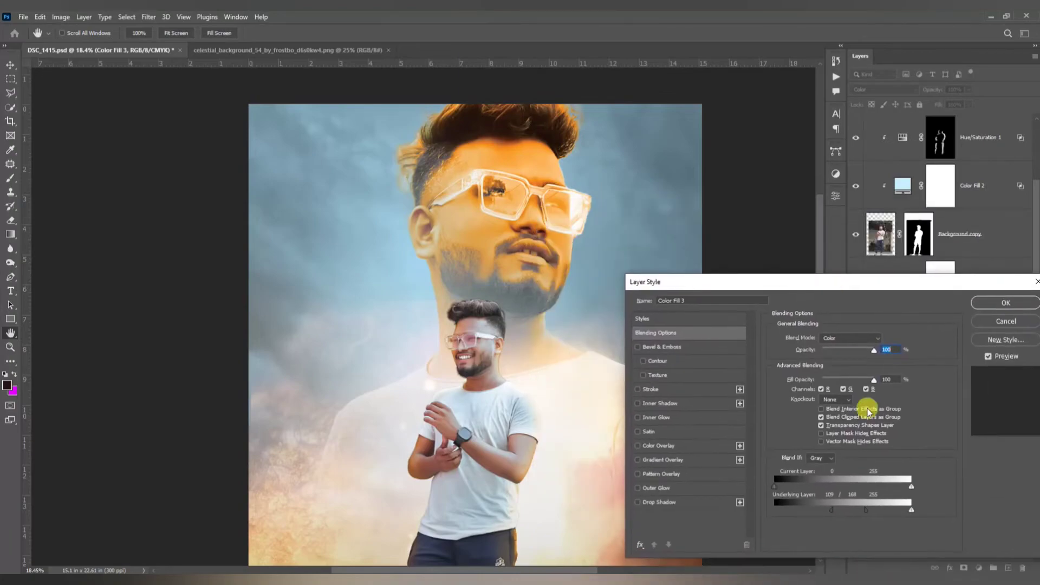
left_click_drag(912, 510, 827, 516)
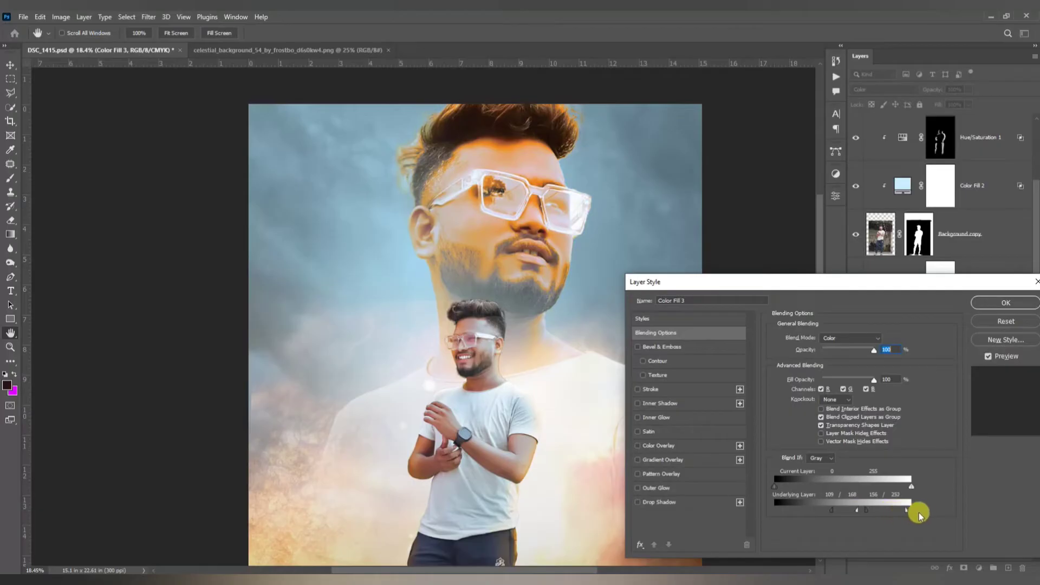
left_click_drag(856, 510, 913, 515)
left_click(991, 302)
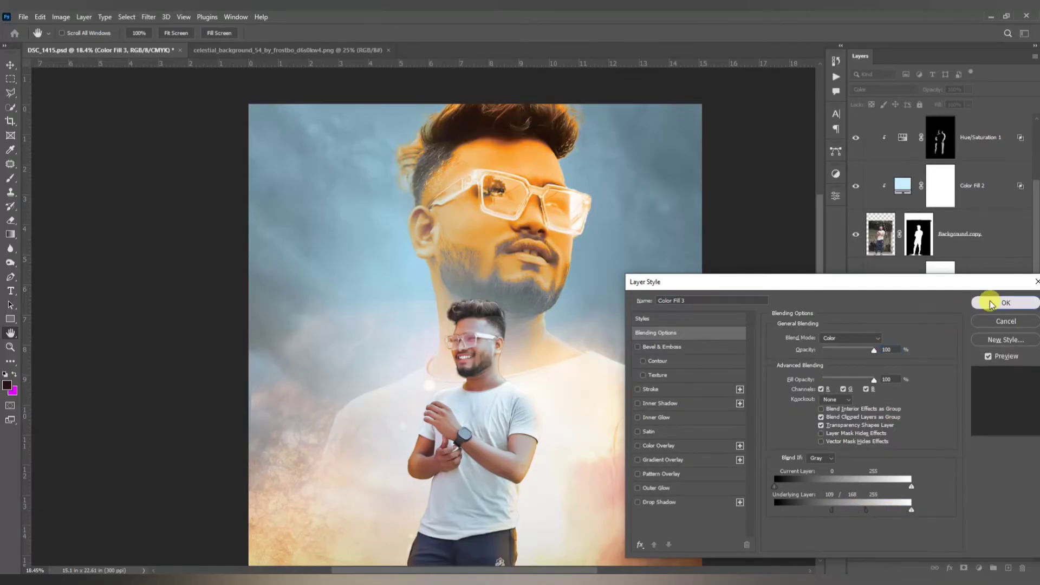
Step: Lower the orange colour fill's opacity to 45% and reduce its fill to soften the tint on the portrait
scroll(571, 286, "down", 9)
scroll(559, 238, "up", 8)
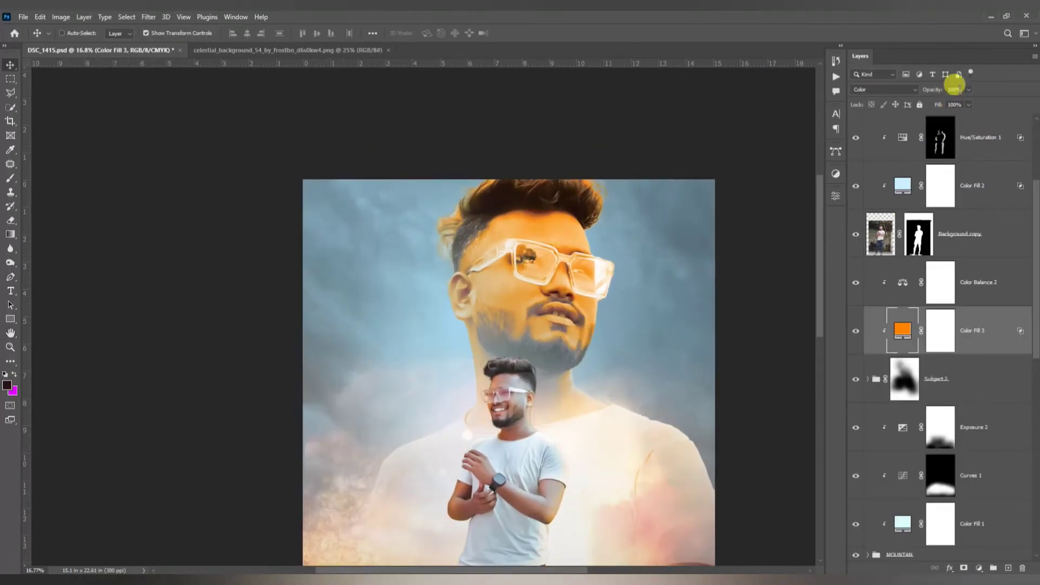
left_click(942, 104)
left_click(965, 105)
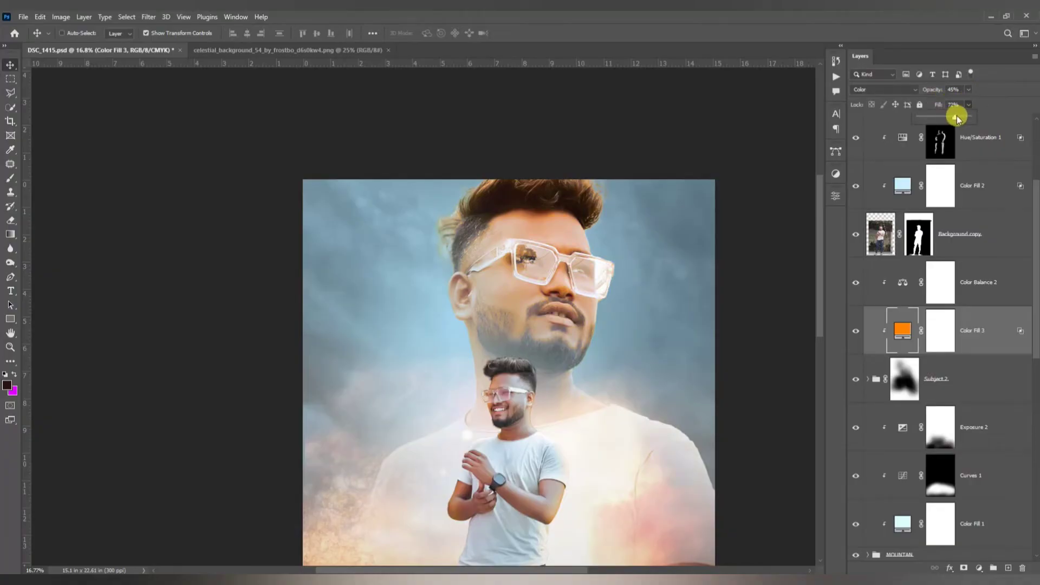
mouse_move(969, 105)
left_mouse_down()
mouse_move(980, 102)
mouse_move(968, 106)
left_mouse_up()
Step: Add a Curves adjustment clipped to the MOUNTAN group, raise its curve steeply to brighten the rocks, and invert its mask to black
scroll(581, 193, "down", 5)
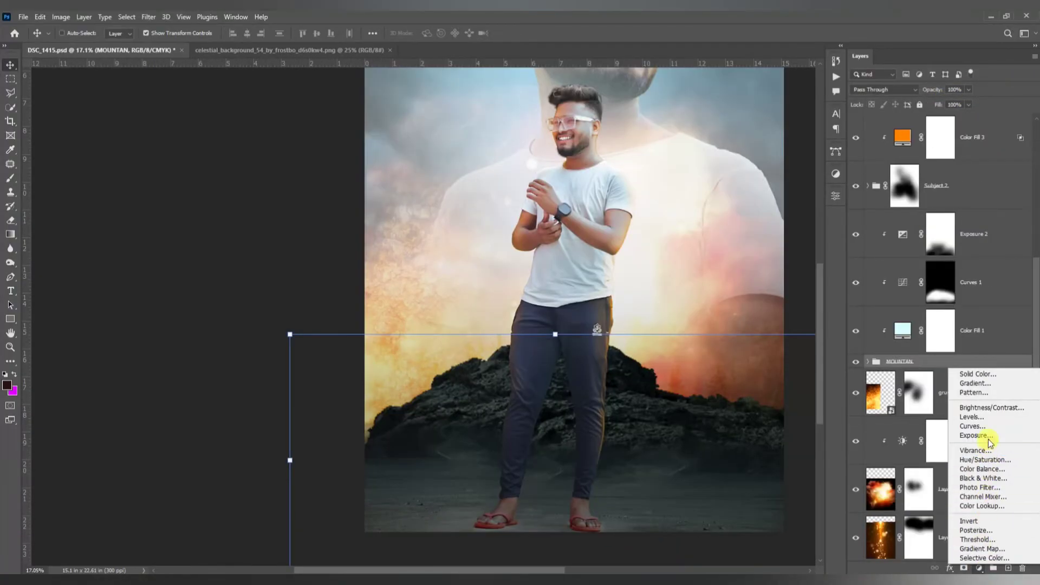
left_click(984, 431)
left_click_drag(758, 323, 728, 279)
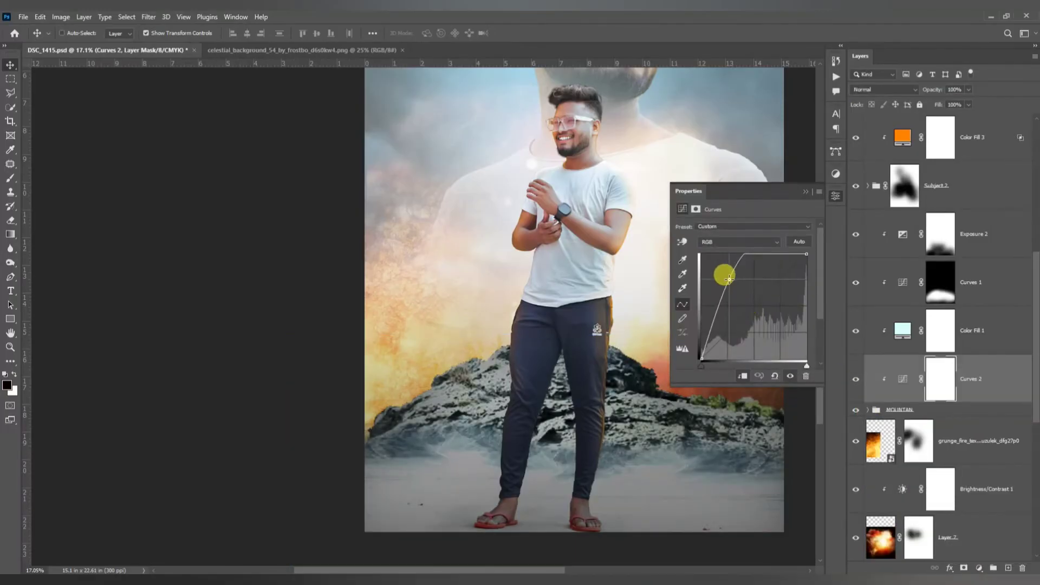
left_click(836, 197)
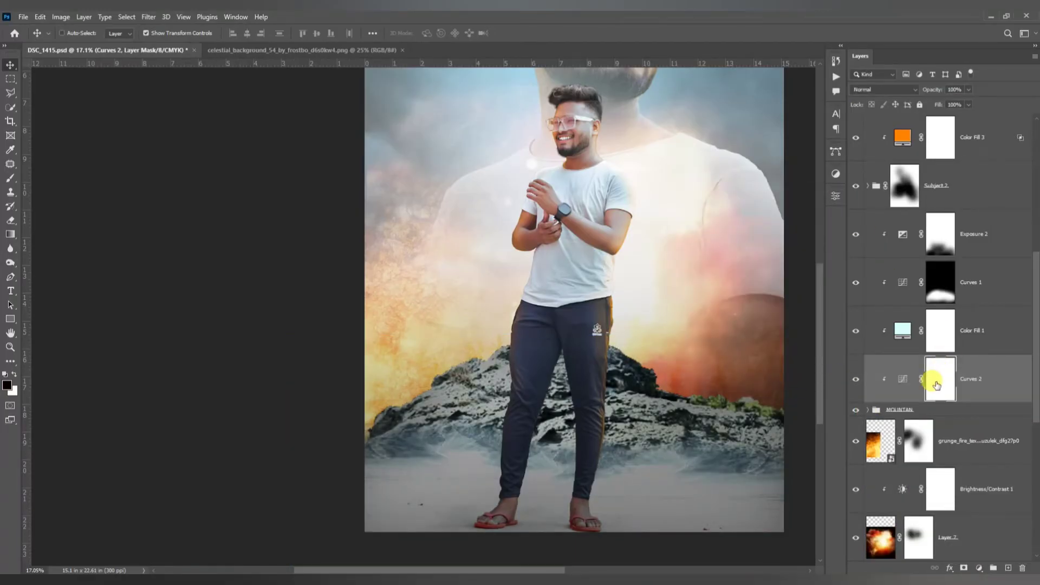
key("ctrl+i")
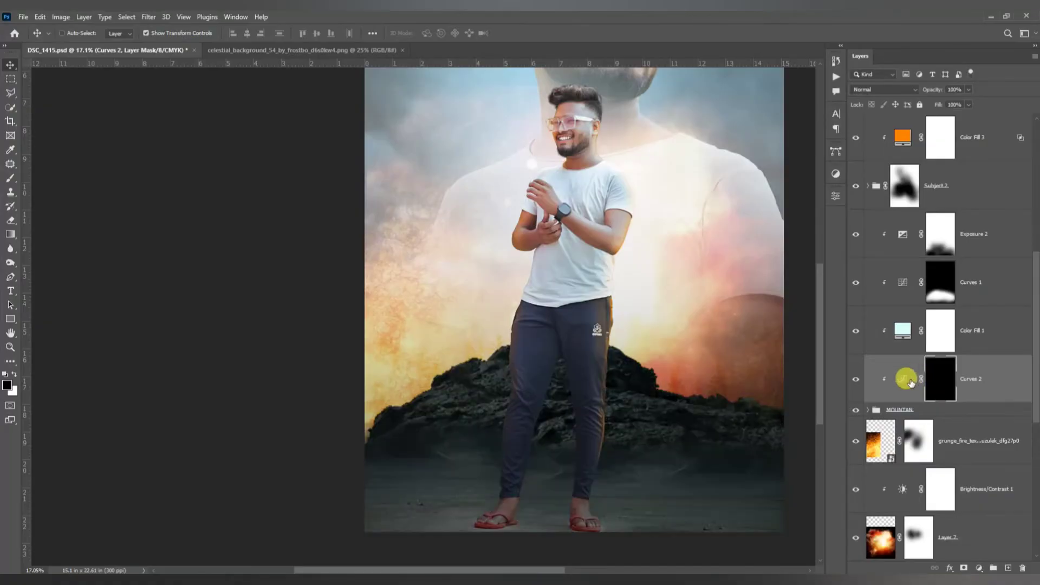
Step: Paint white on the Curves 2 mask along the left rocky ridge with a 385 px brush at 100% opacity and 54% flow
scroll(434, 344, "up", 3)
key("b")
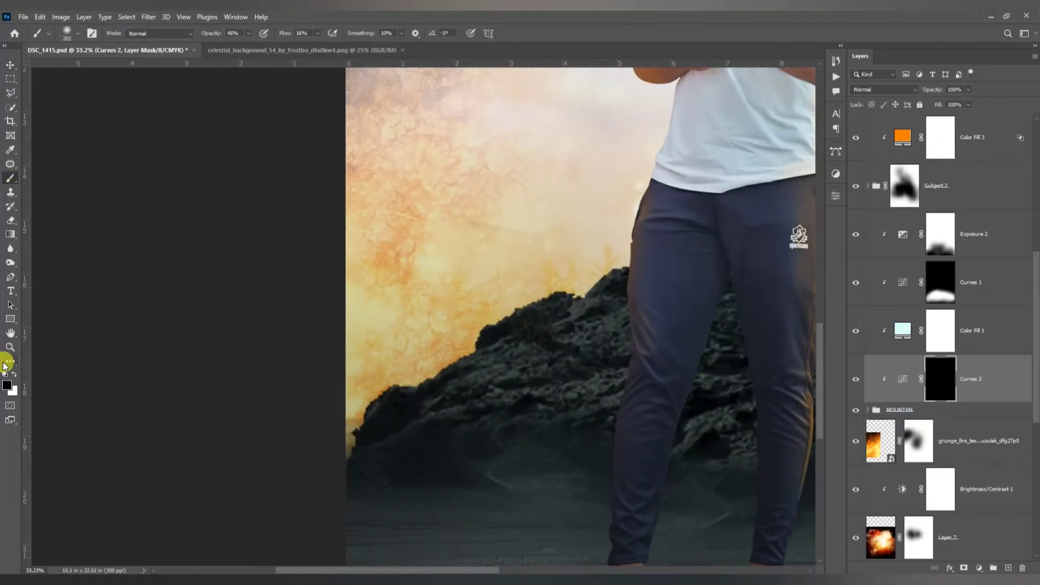
key("x")
scroll(349, 186, "down", 2)
left_click_drag(248, 33, 335, 46)
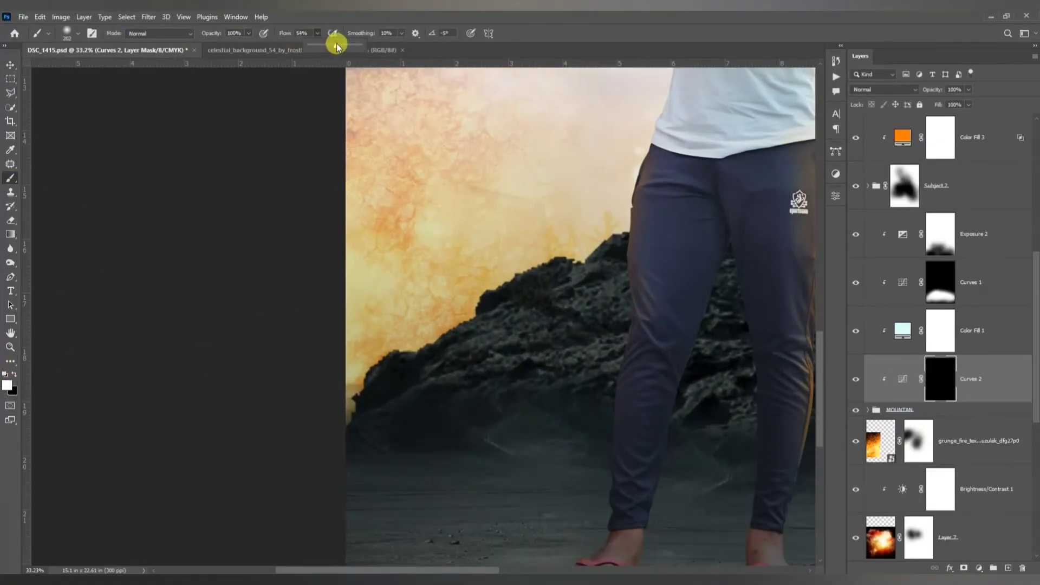
scroll(397, 320, "up", 2)
right_click(422, 294)
left_click(501, 263)
left_click(293, 265)
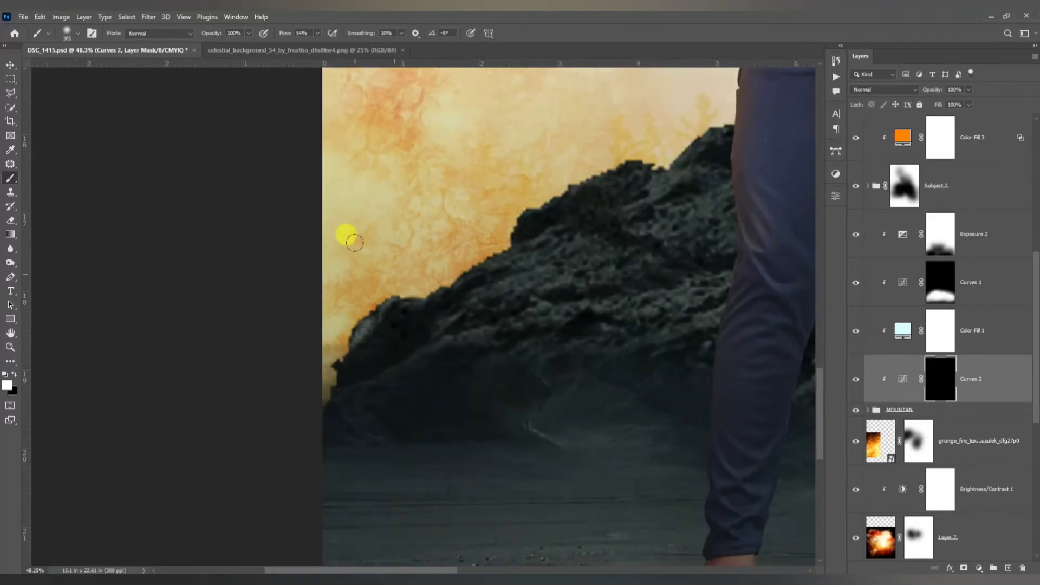
mouse_move(354, 242)
left_mouse_down()
mouse_move(413, 214)
mouse_move(509, 129)
mouse_move(494, 152)
mouse_move(581, 179)
mouse_move(420, 220)
mouse_move(472, 193)
mouse_move(390, 253)
left_mouse_up()
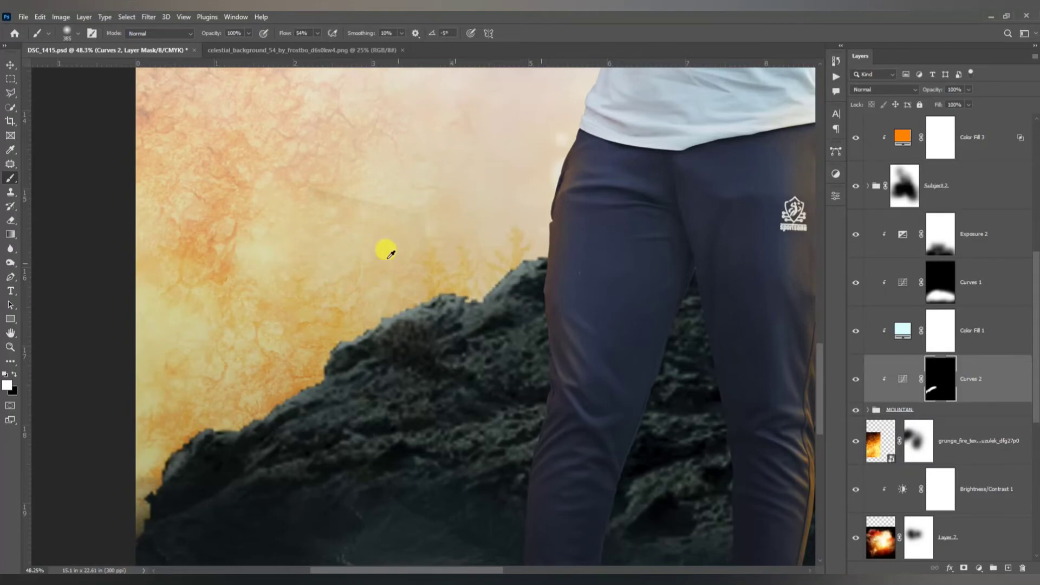
Step: Paint white on the Curves 2 mask along the rocky ridge to the right of the man's legs
scroll(390, 254, "down", 1)
scroll(608, 197, "right", 5)
mouse_move(608, 197)
left_mouse_down()
mouse_move(687, 262)
mouse_move(573, 248)
mouse_move(720, 278)
mouse_move(715, 297)
mouse_move(579, 274)
mouse_move(689, 258)
left_mouse_up()
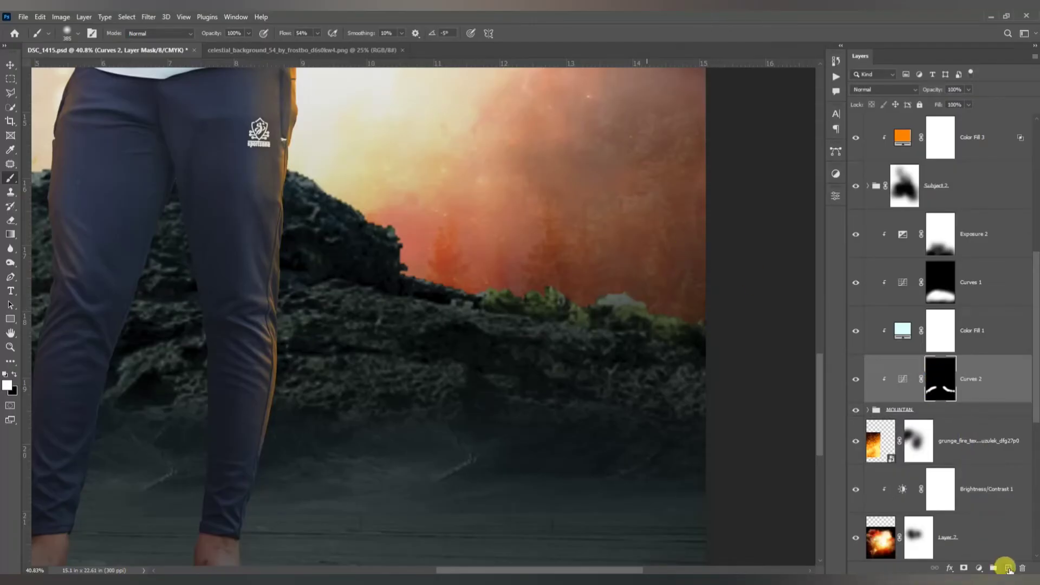
Step: Add a new clipped layer above Curves 2 and brush white highlights along both ridge edges with a 102 px brush
left_click(1008, 569)
left_click(12, 390)
key("Return")
scroll(677, 271, "up", 2)
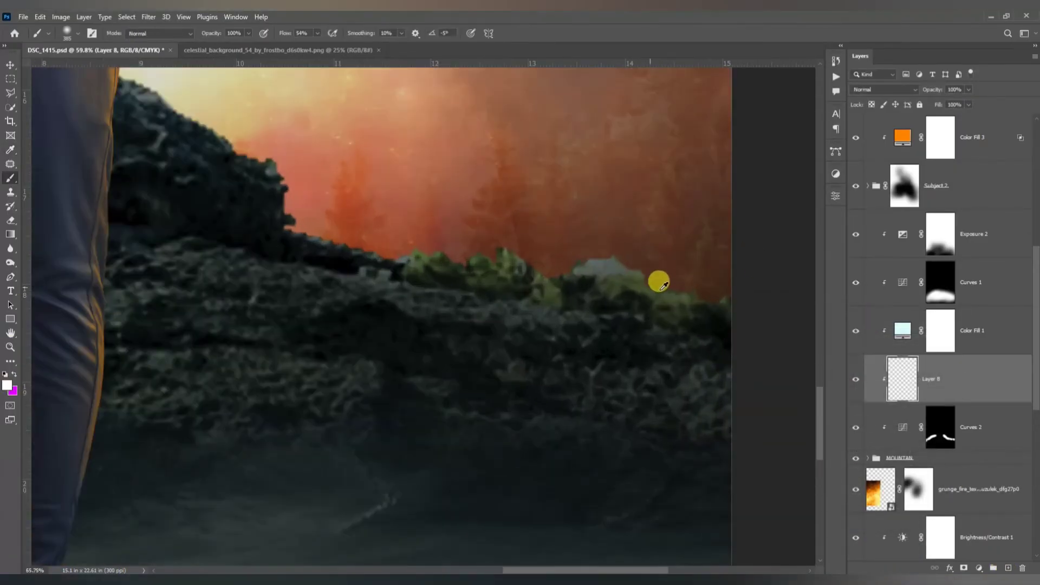
scroll(659, 281, "up", 2)
right_click(661, 278)
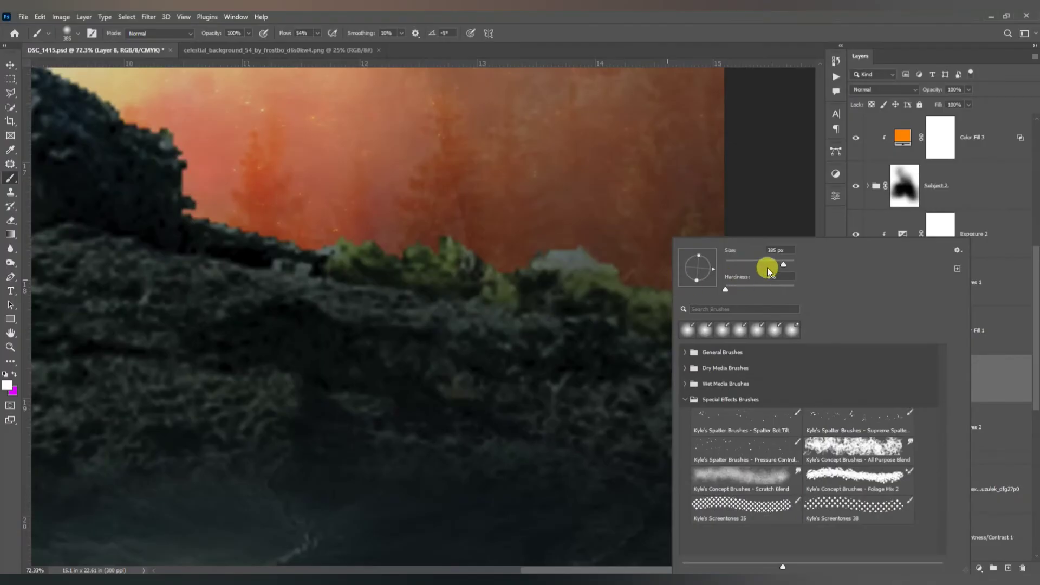
left_click_drag(768, 269, 604, 249)
left_click(618, 260)
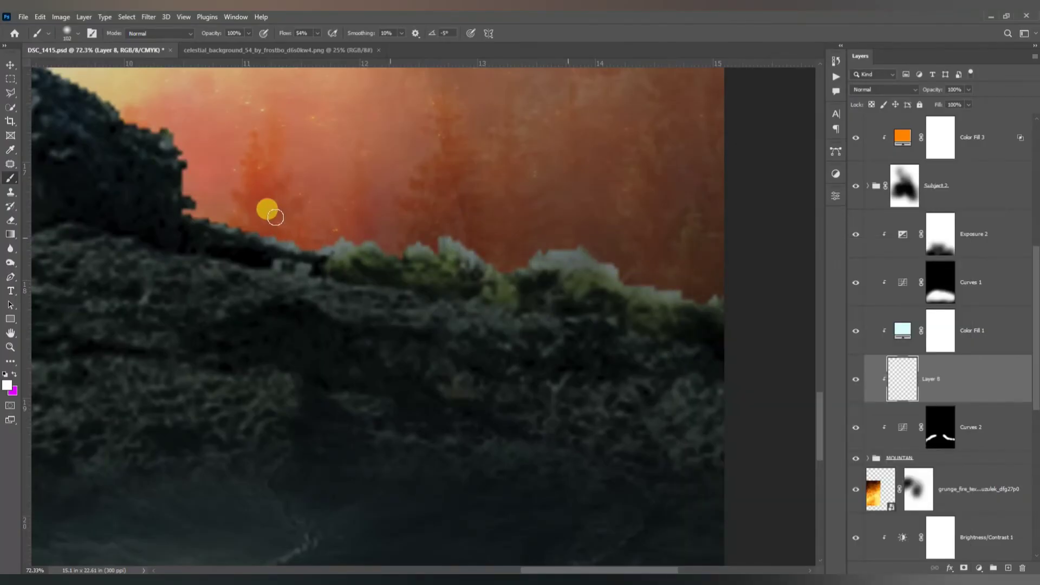
scroll(413, 221, "left", 5)
scroll(460, 193, "left", 4)
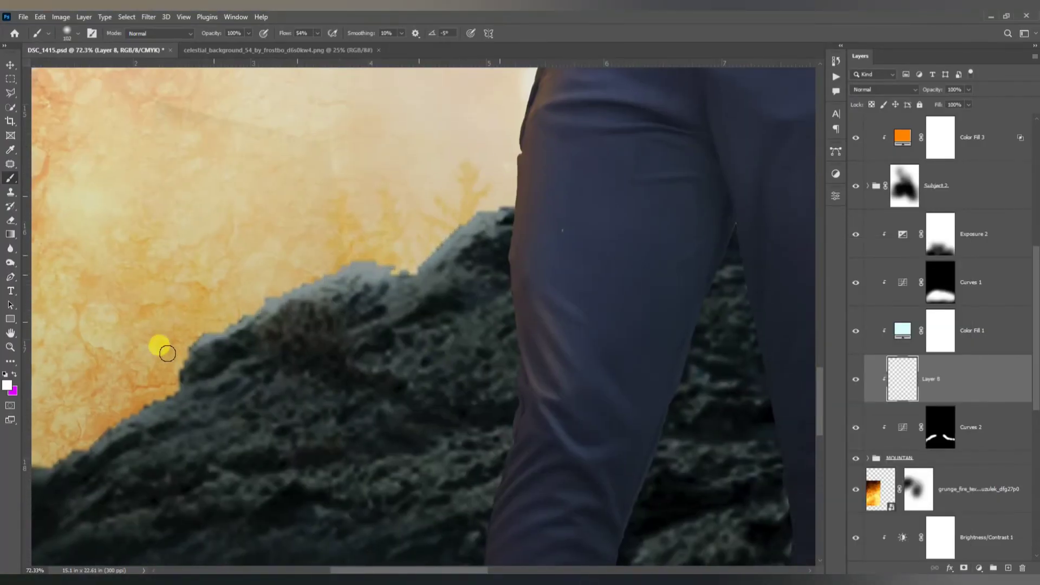
Step: Collapse the MOUNTAN group and toggle the visibility of Curves 1 and Color Fill 1 to compare their effect on the rocks
scroll(167, 352, "down", 6)
scroll(311, 372, "up", 2)
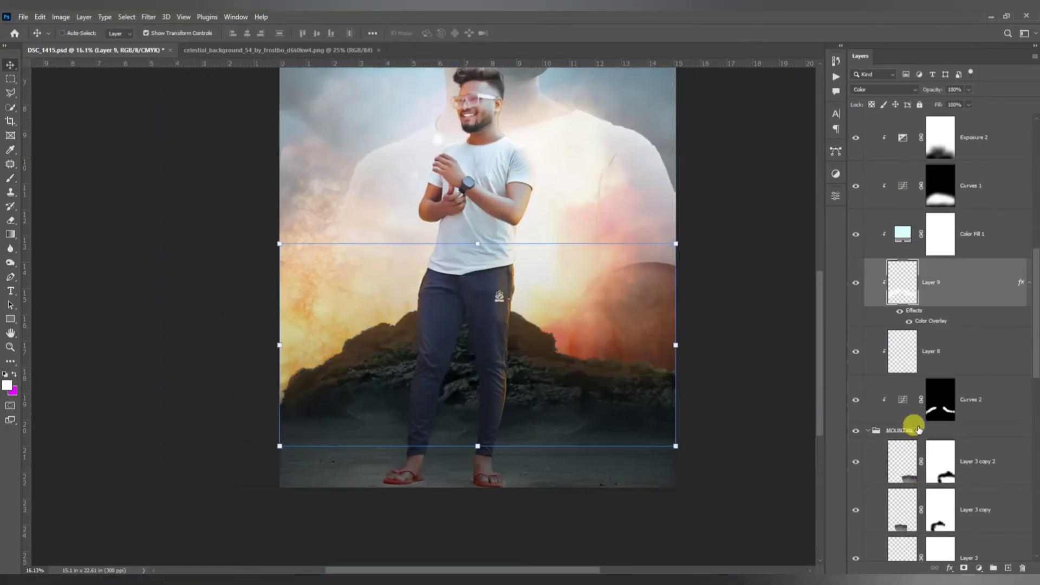
scroll(919, 430, "up", 1)
left_click(880, 475)
left_click(856, 234)
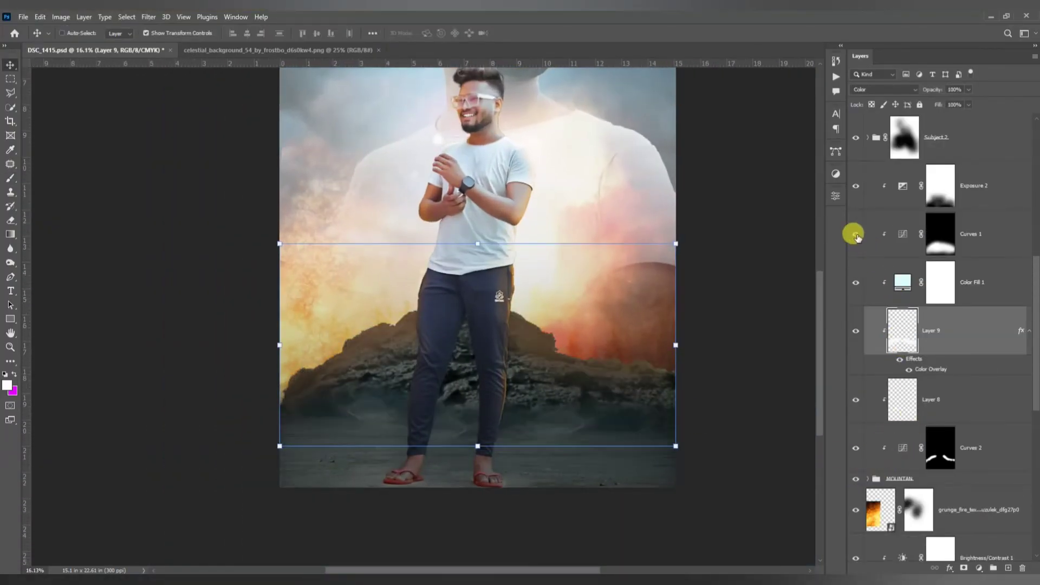
left_click(856, 234)
left_click(856, 282)
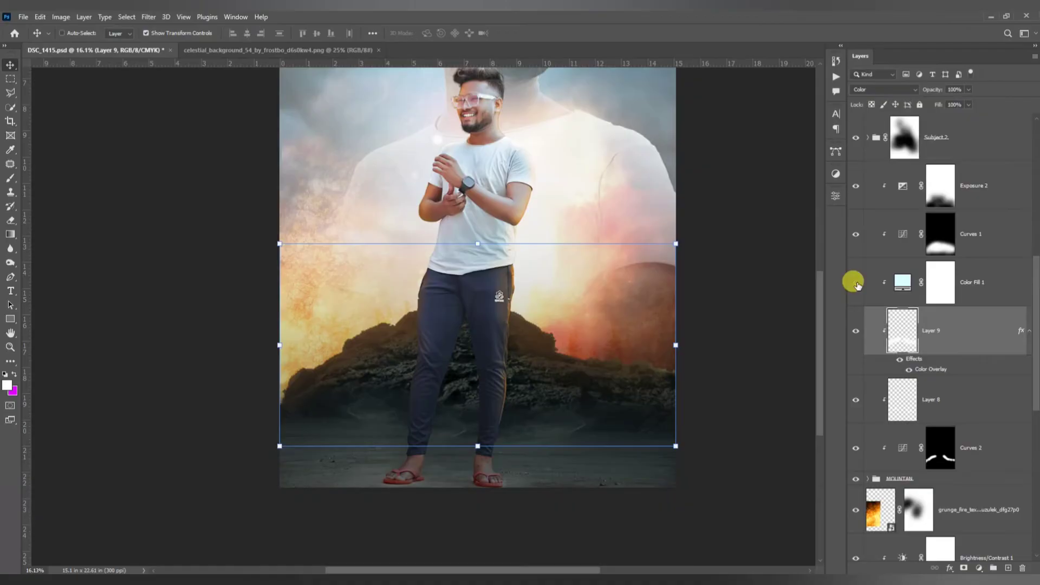
Step: Paint black on the Color Fill 1 mask along the ridge with a 900 px brush to remove the blue tint there
left_click(940, 287)
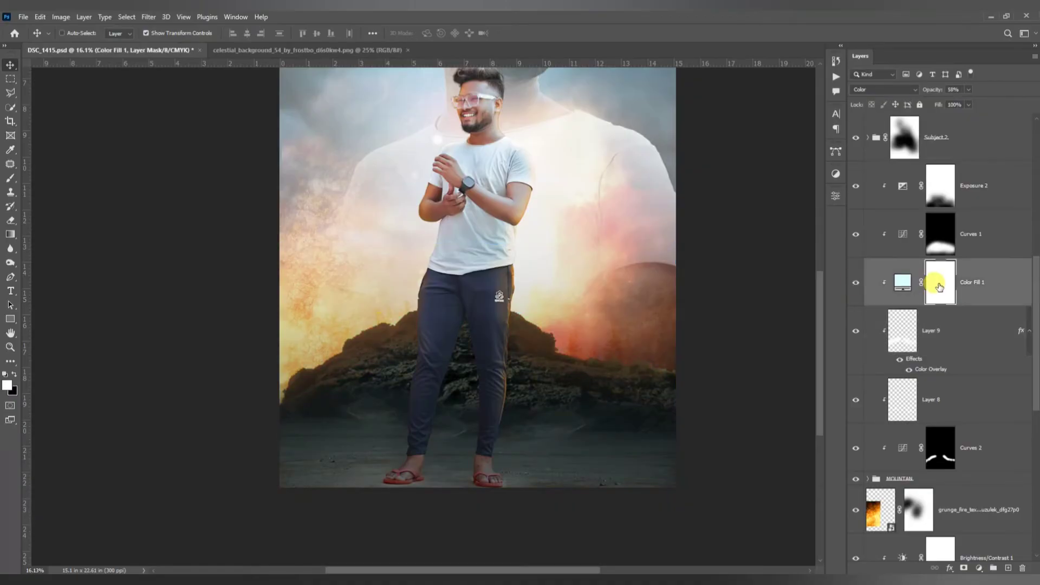
key("b")
key("x")
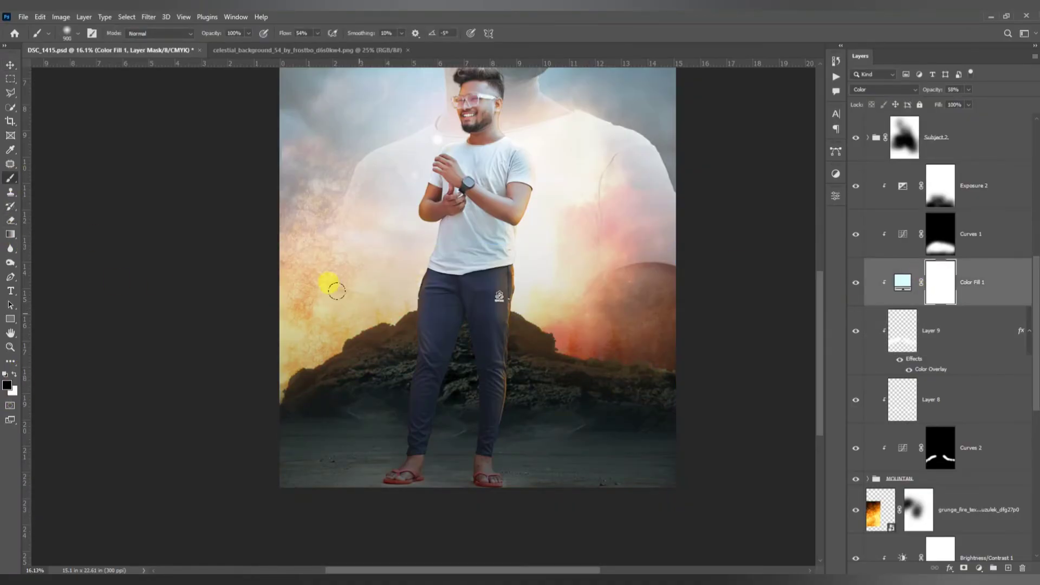
left_click_drag(336, 291, 257, 329)
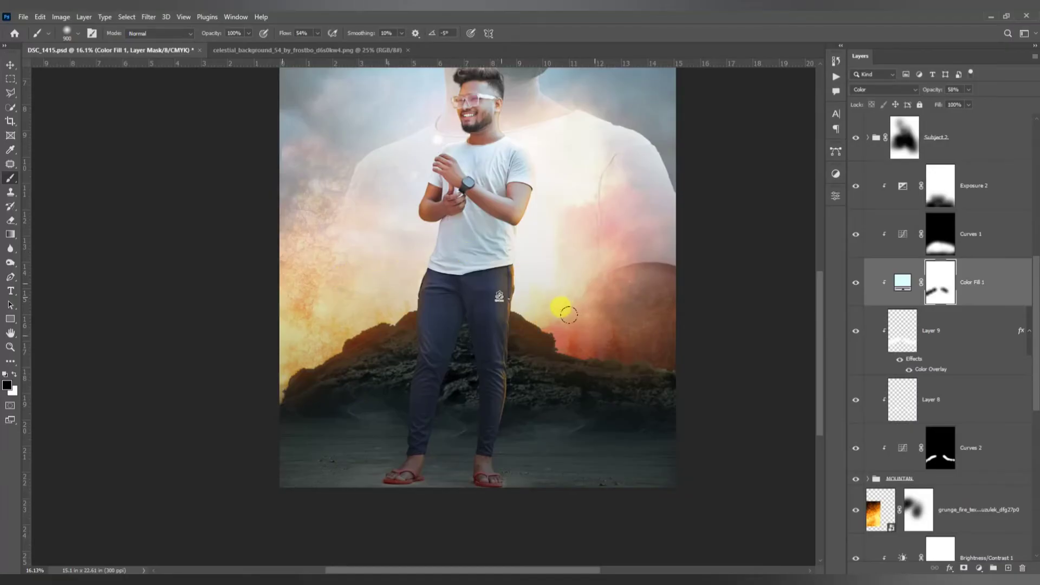
Step: Lower the brush flow to 9% and softly blend the Color Fill 1 mask over the rocks below the ridge
left_click(317, 33)
left_click_drag(317, 46, 294, 46)
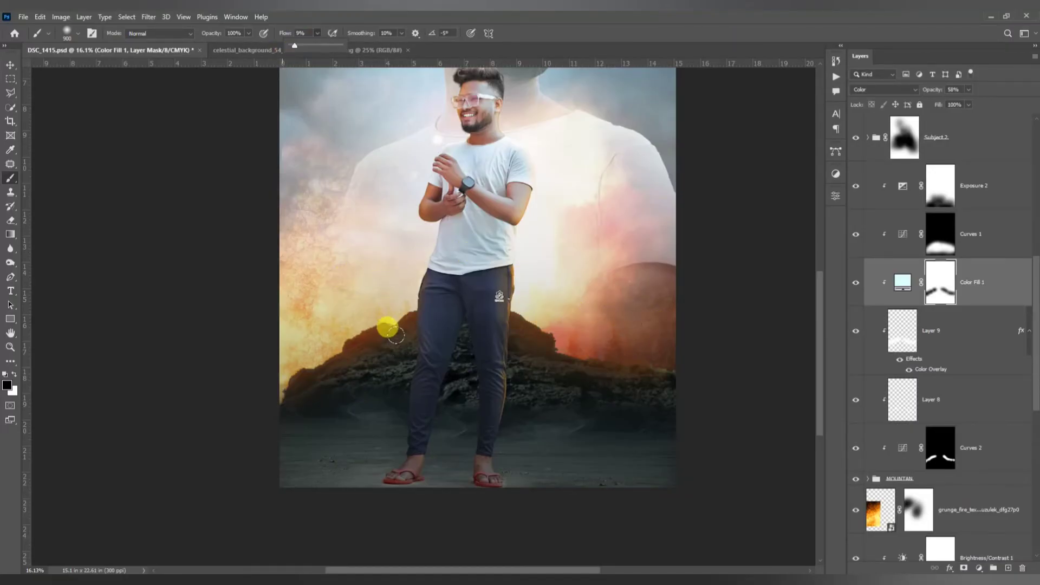
mouse_move(396, 336)
left_mouse_down()
mouse_move(343, 348)
mouse_move(540, 353)
mouse_move(456, 314)
mouse_move(336, 335)
mouse_move(396, 339)
mouse_move(356, 343)
left_mouse_up()
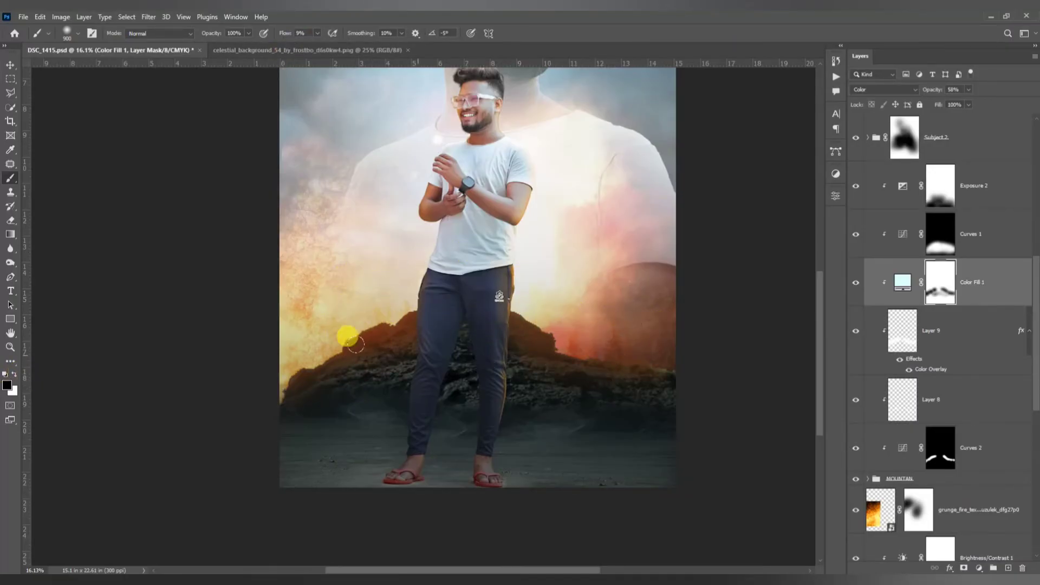
Step: Toggle the visibility of Exposure 2 to compare its darkening effect on the rocks
left_click(856, 187)
left_click(856, 187)
left_click(856, 186)
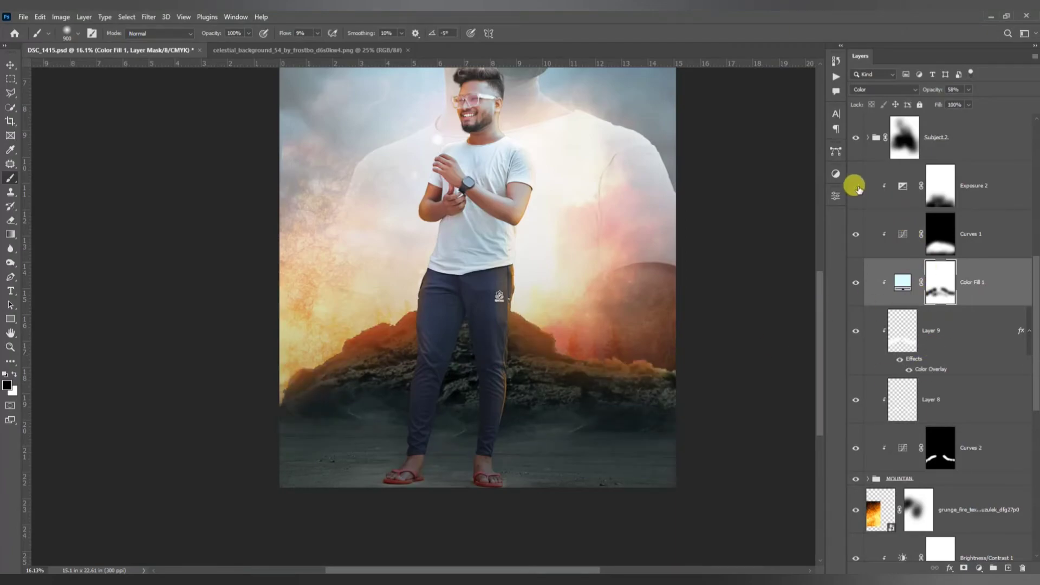
Step: Turn Exposure 2 back on and paint black on its mask across the rocky ridge to soften the darkening
left_click(856, 186)
left_click(940, 185)
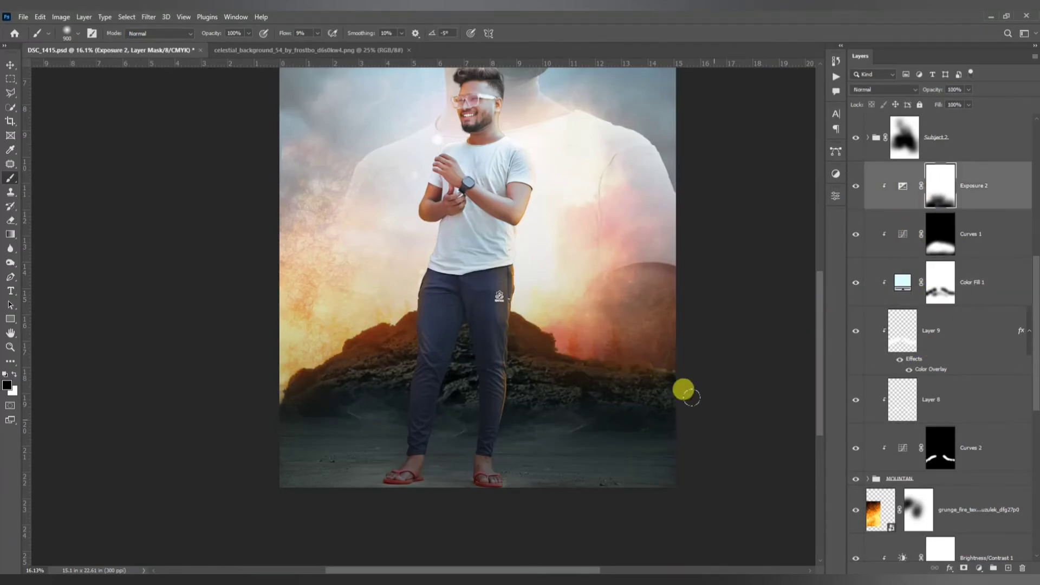
mouse_move(523, 347)
left_mouse_down()
mouse_move(373, 314)
mouse_move(348, 345)
mouse_move(473, 337)
mouse_move(608, 375)
mouse_move(507, 349)
mouse_move(365, 331)
left_mouse_up()
scroll(365, 331, "down", 3)
scroll(434, 394, "up", 2)
Step: Touch up the Exposure 2 mask on the ridge's left slope, comparing the rocks with Exposure 2 and Curves 1 on and off
left_click(856, 186)
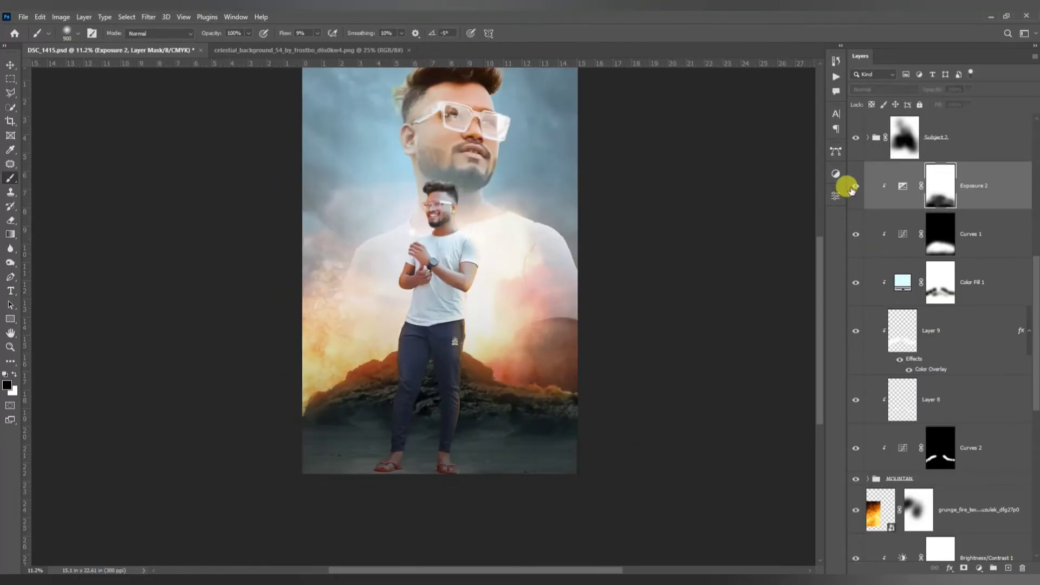
left_click(856, 186)
left_click_drag(335, 379, 402, 359)
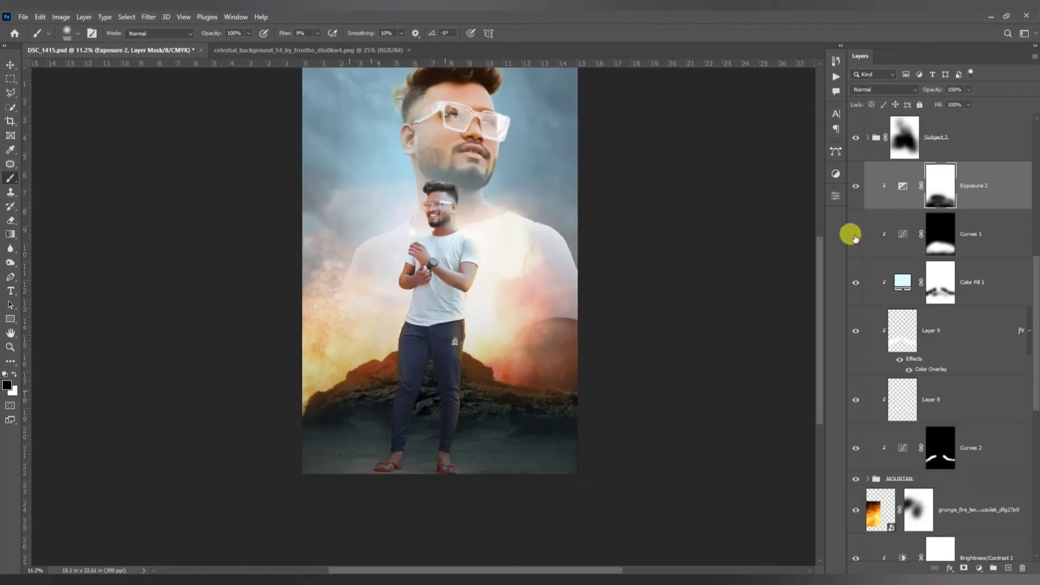
left_click(856, 234)
left_click(856, 234)
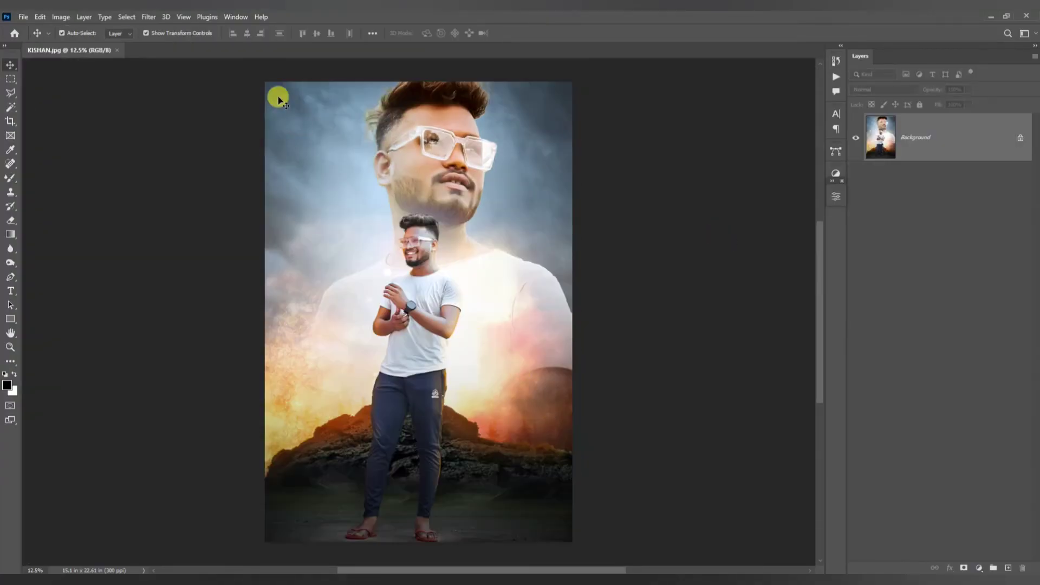
Step: Open the flattened composite in the Camera Raw Filter and create a Background mask
left_click(149, 18)
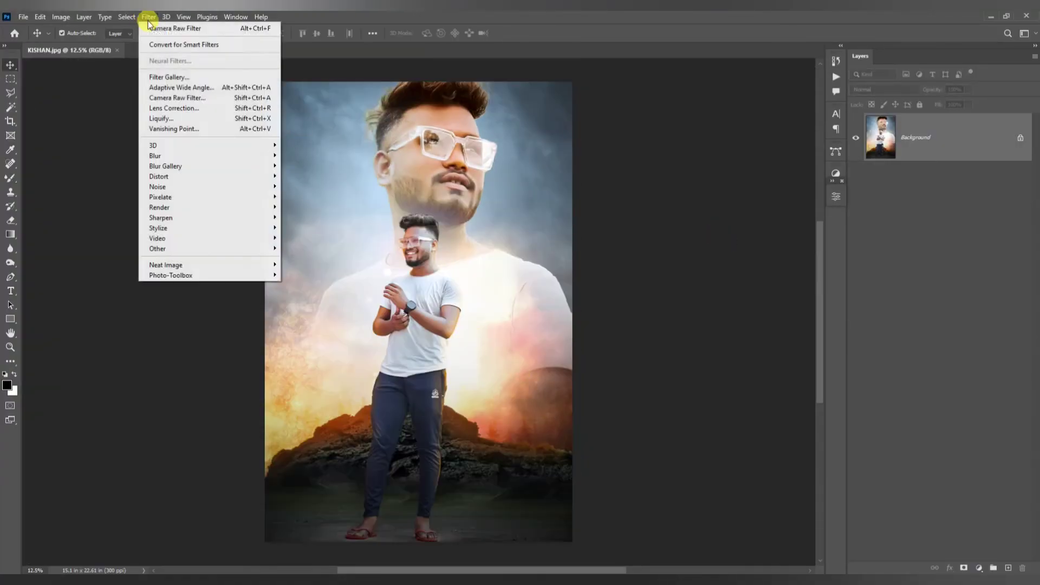
left_click(168, 102)
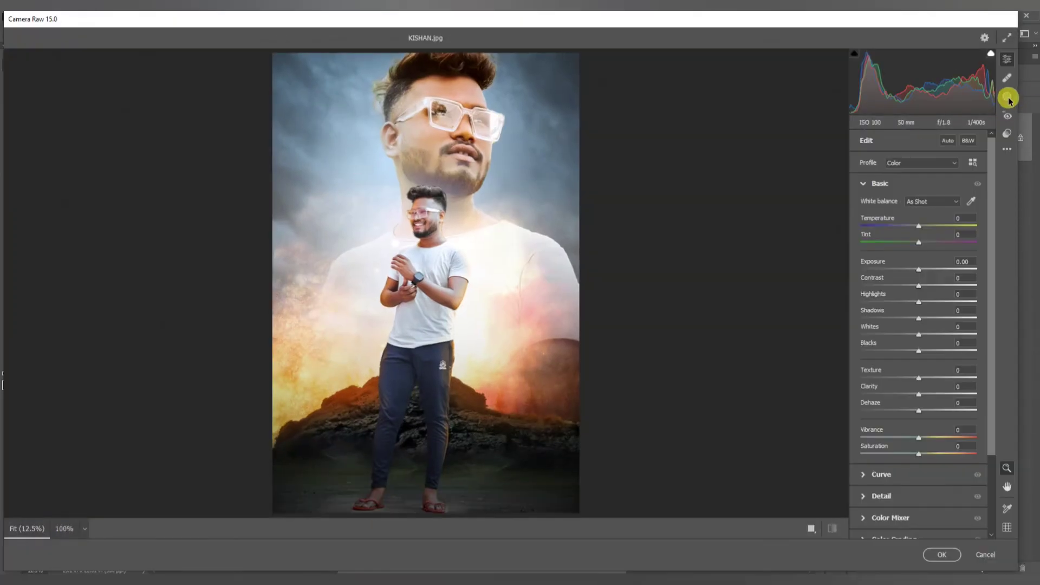
left_click(1008, 98)
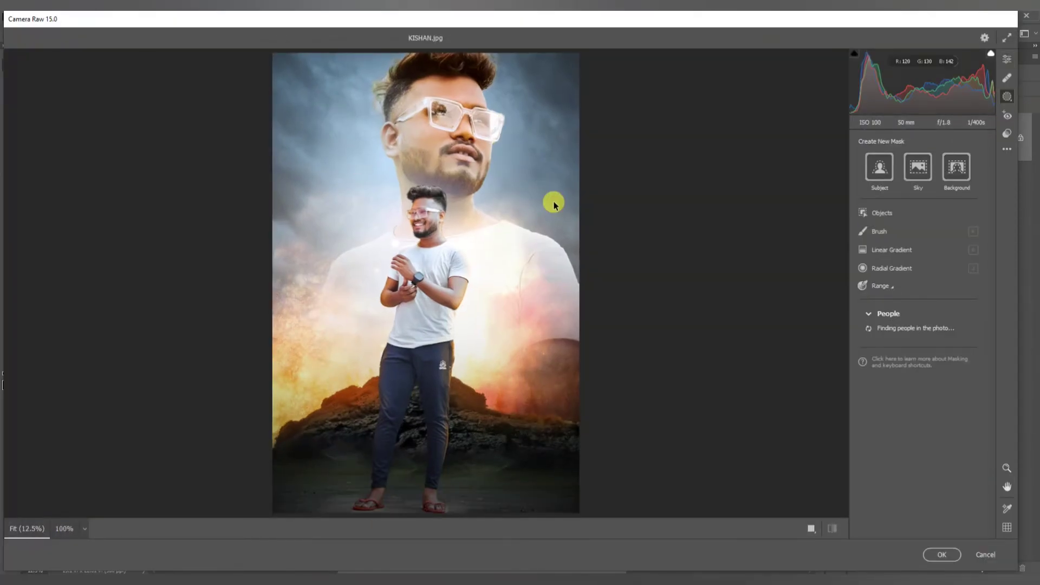
left_click(957, 165)
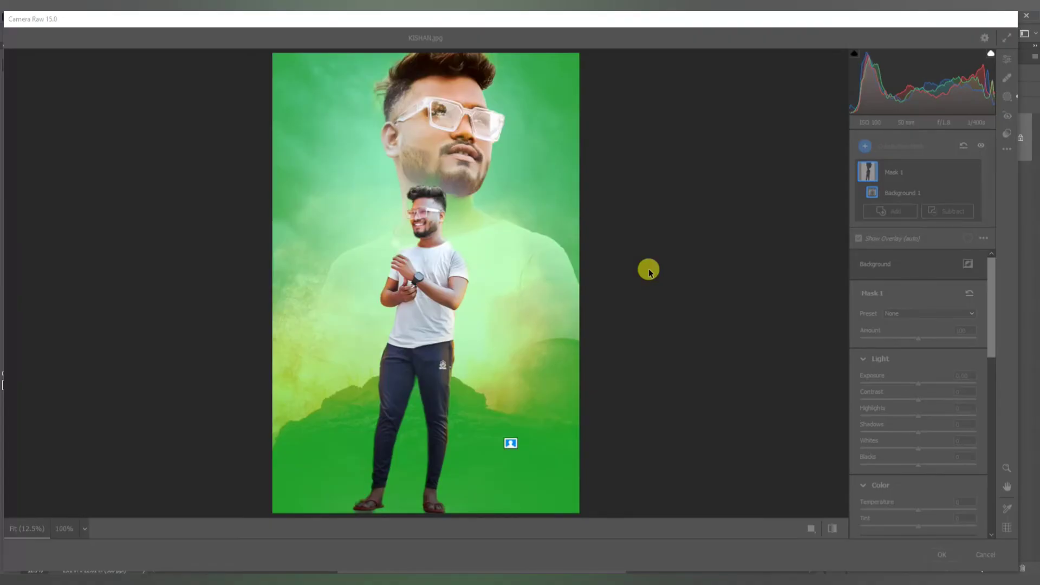
Step: Set the Background mask's exposure to -0.60, contrast +10, highlights +14, shadows +1, whites +8 and blacks -6
left_click_drag(990, 319, 990, 344)
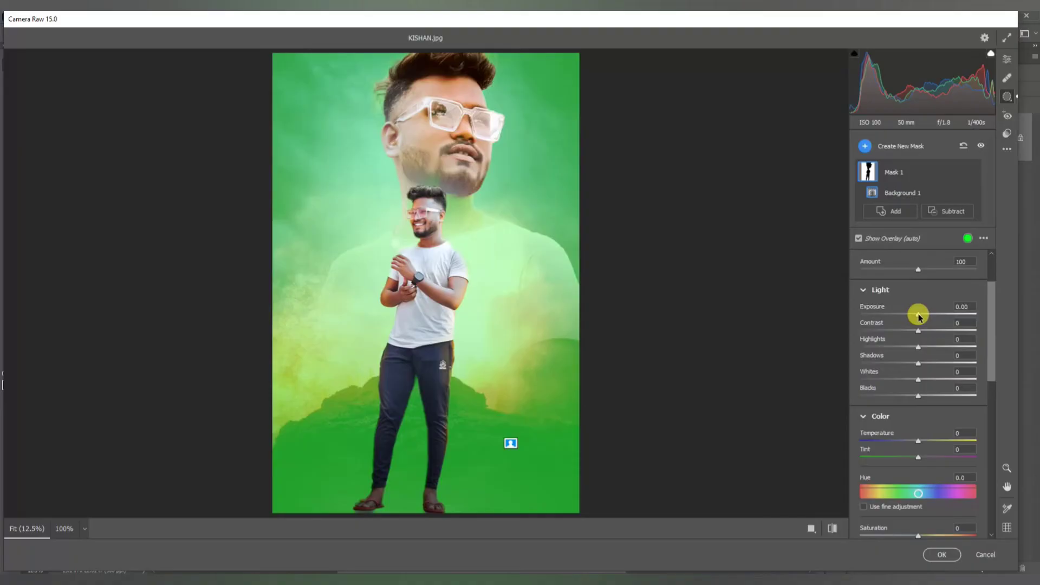
left_click_drag(918, 316, 908, 325)
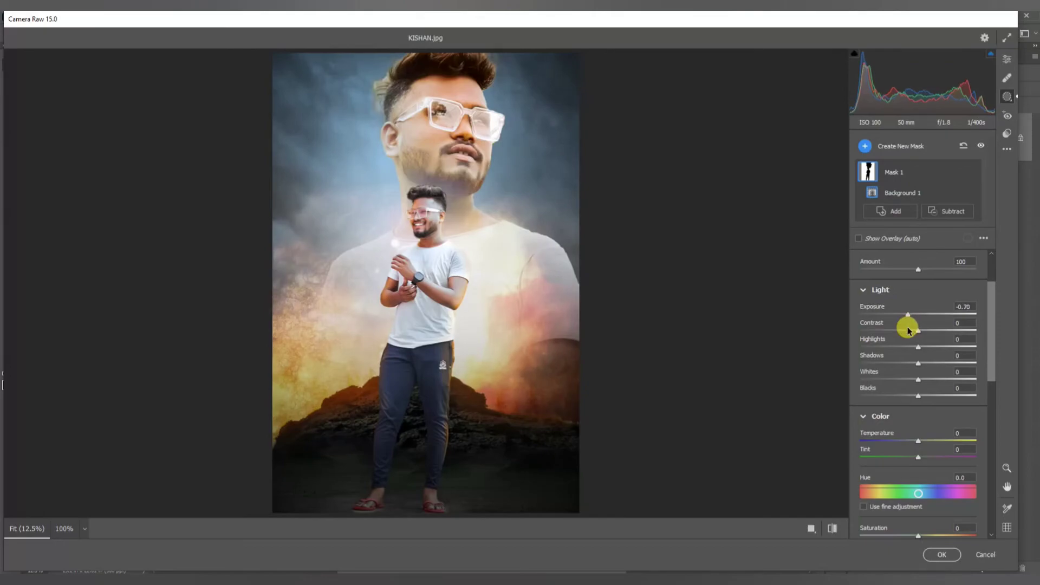
left_click_drag(909, 330, 910, 331)
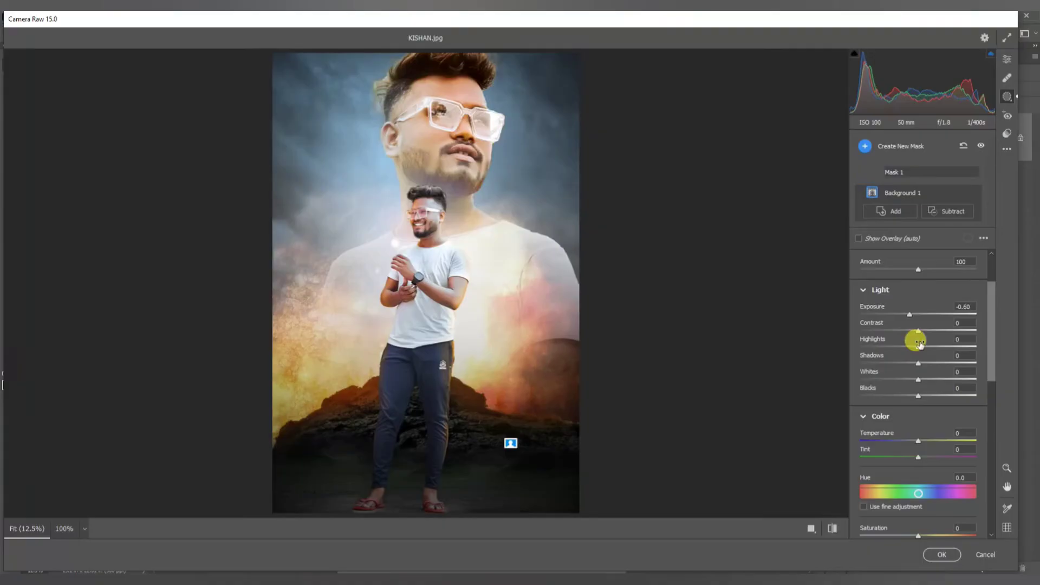
left_click(927, 331)
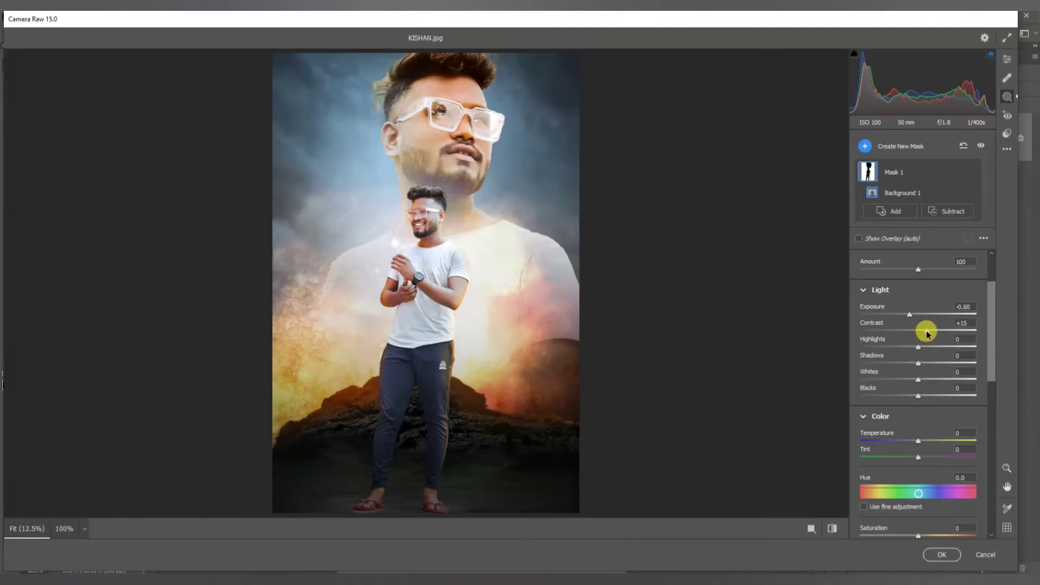
left_click_drag(927, 333, 924, 348)
left_click(926, 347)
left_click(919, 362)
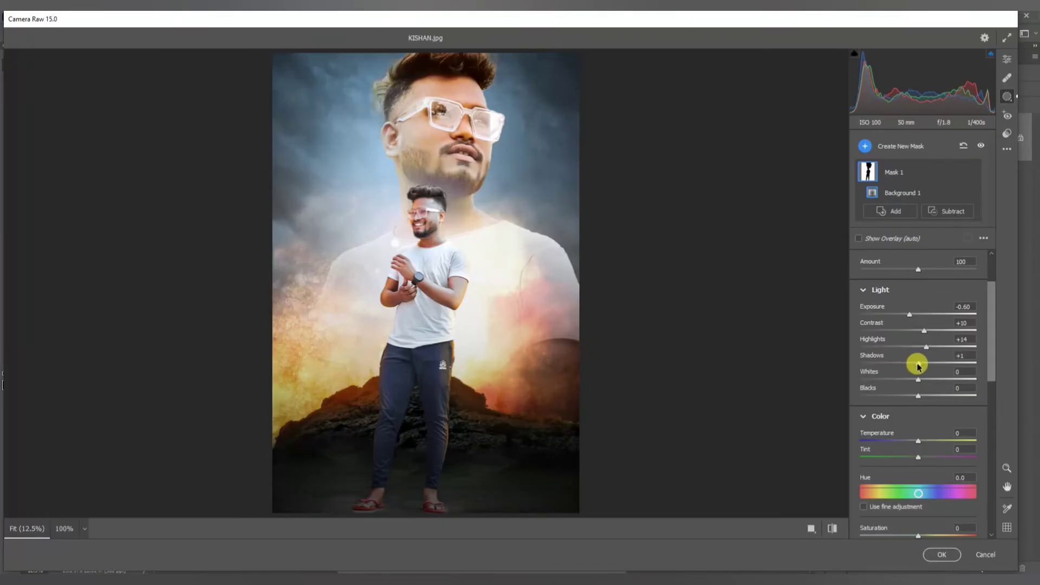
mouse_move(917, 382)
left_mouse_down()
mouse_move(928, 380)
mouse_move(914, 398)
left_mouse_up()
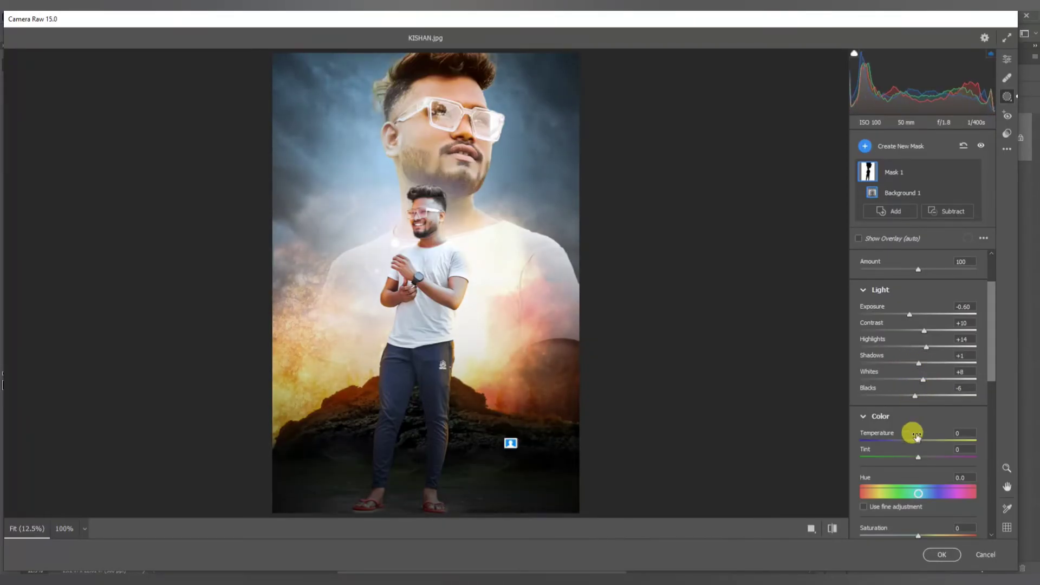
Step: Set the Background mask's temperature to -19, texture to +1 and clarity to +12, and compare with the default settings
mouse_move(918, 442)
left_mouse_down()
mouse_move(893, 444)
mouse_move(908, 437)
left_mouse_up()
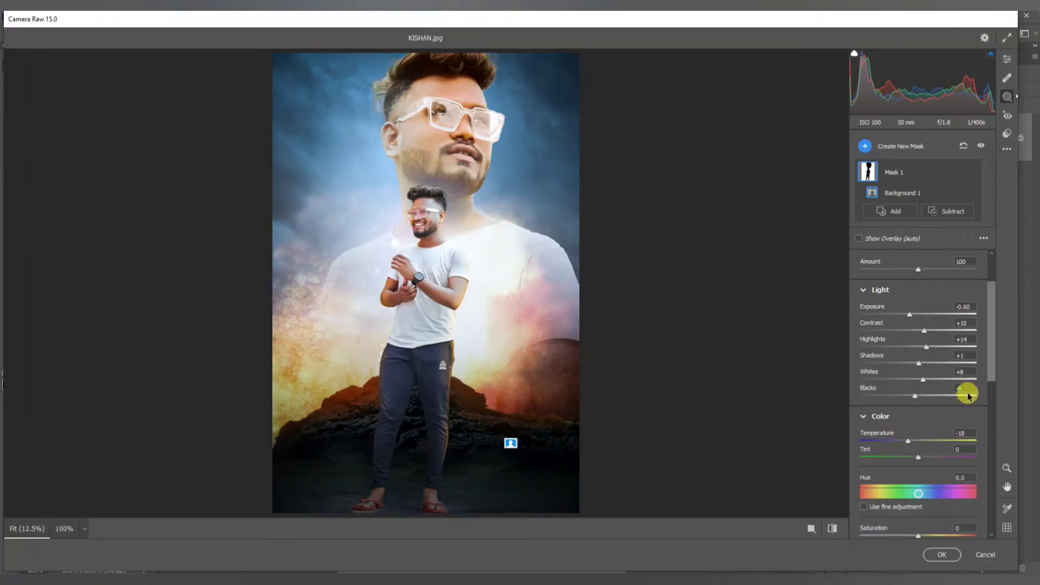
scroll(983, 422, "down", 3)
scroll(983, 421, "down", 5)
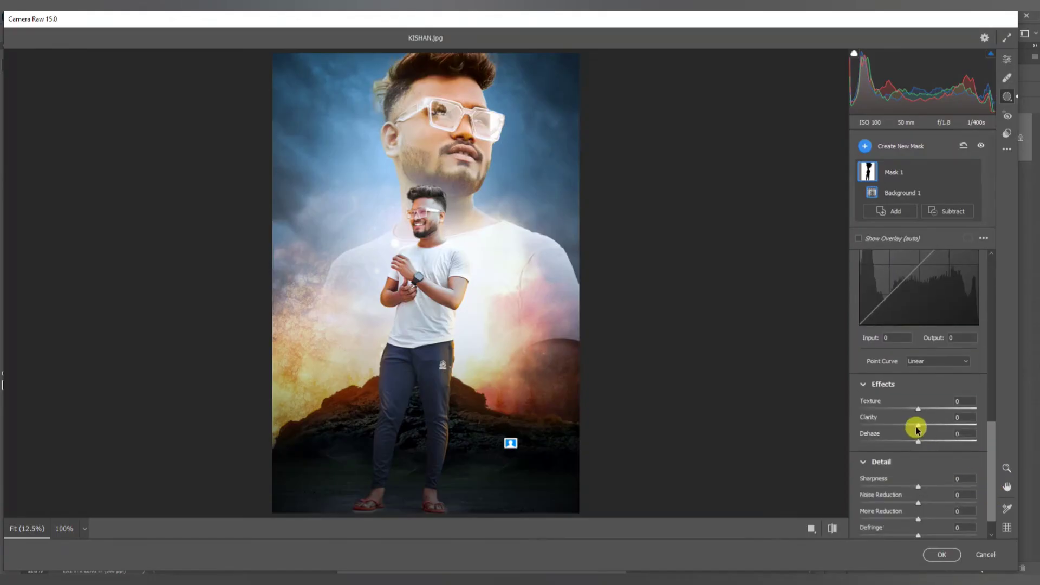
left_click_drag(917, 424, 924, 428)
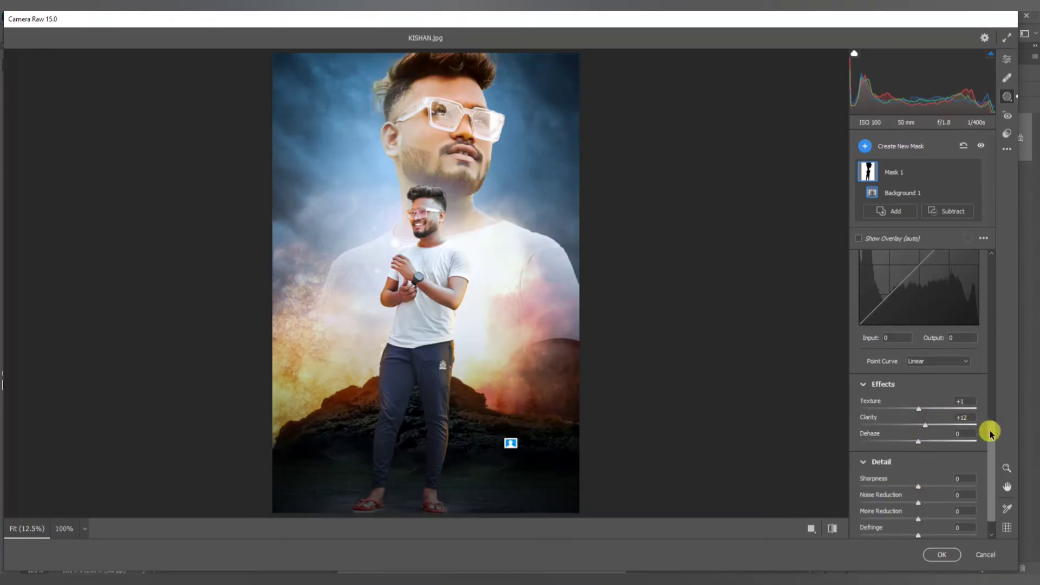
left_click_drag(991, 435, 995, 303)
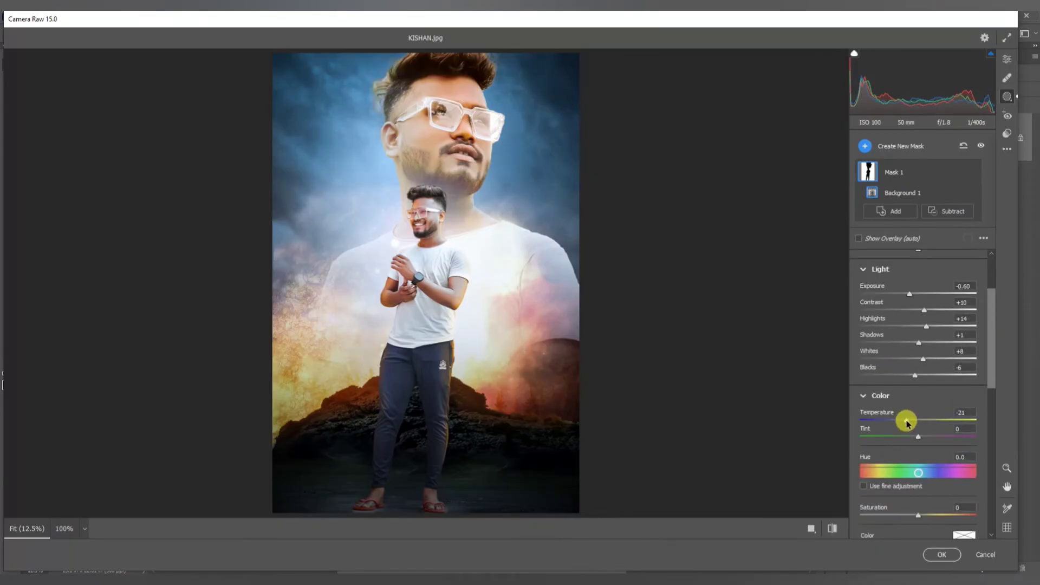
left_click_drag(907, 422, 908, 422)
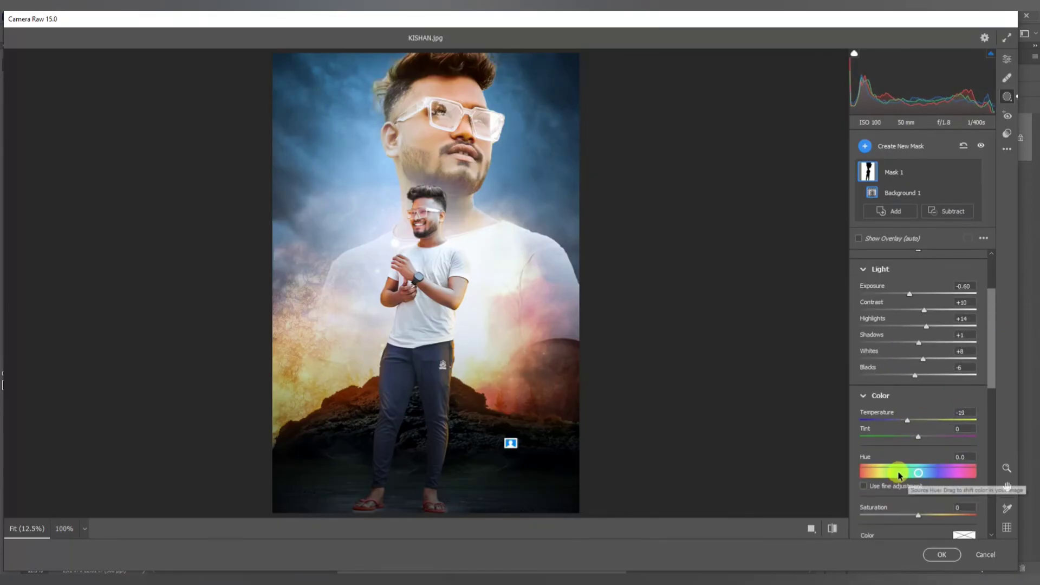
left_click(832, 529)
left_click(833, 529)
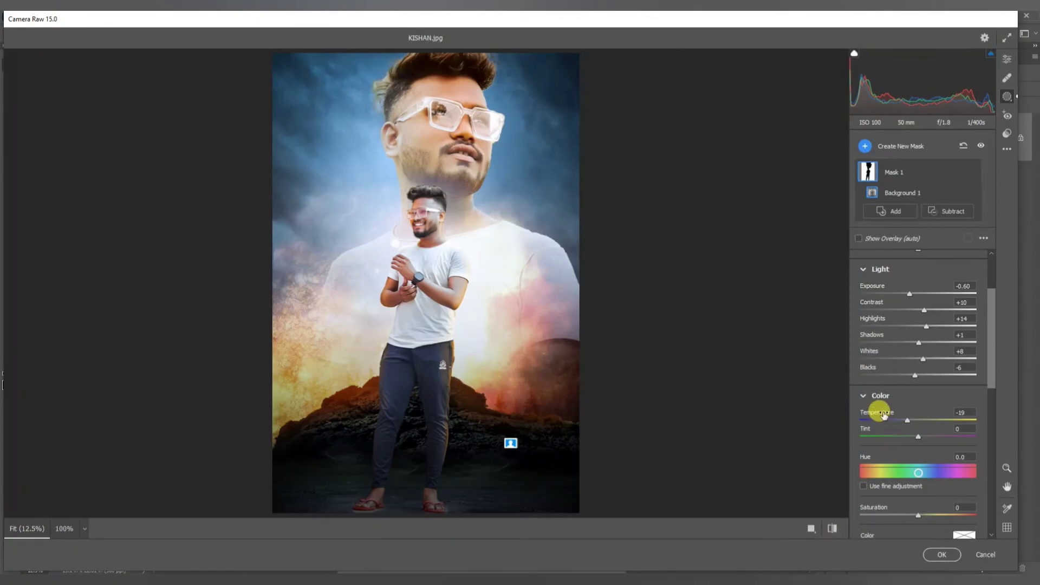
Step: Add a linear gradient mask from the photo's right edge inward with exposure -0.20 and temperature -16
left_click(901, 147)
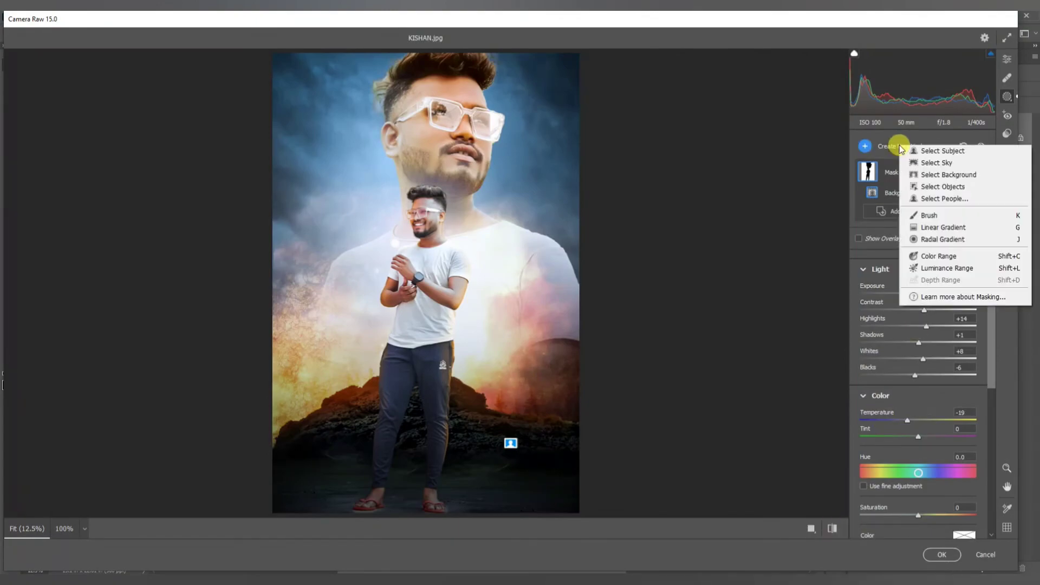
left_click(933, 227)
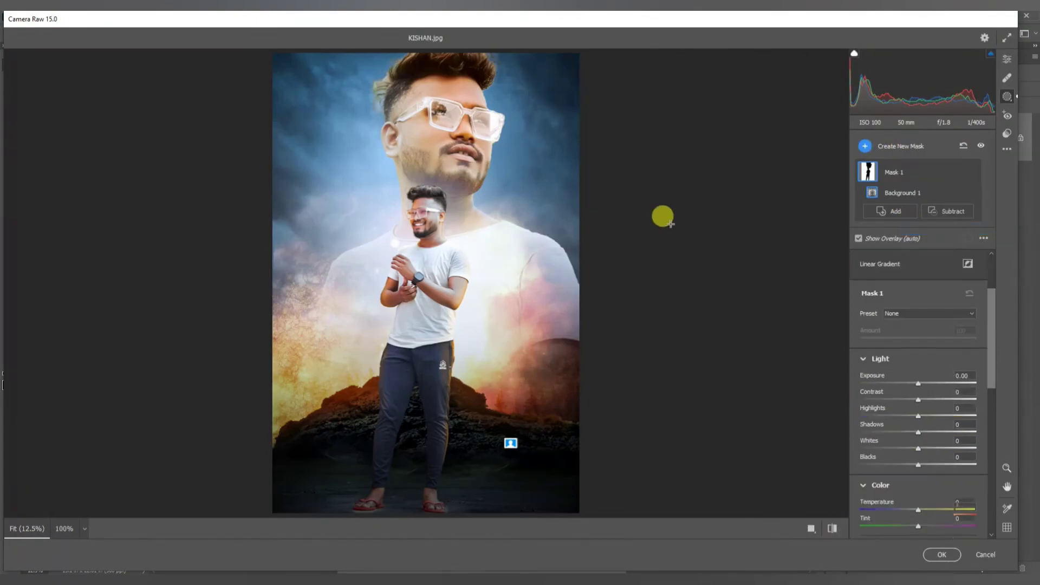
left_click_drag(585, 266, 466, 263)
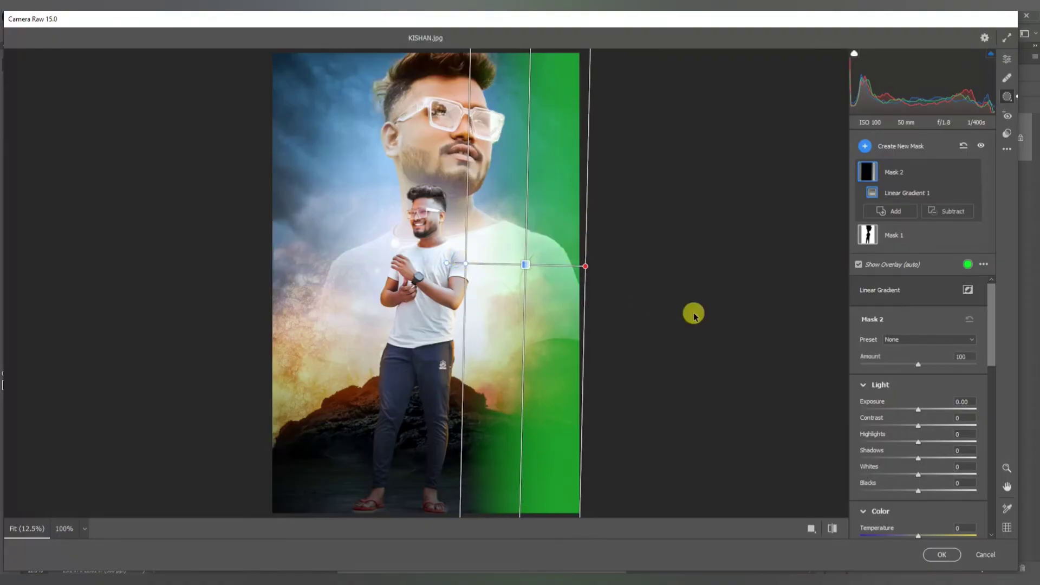
mouse_move(917, 409)
left_mouse_down()
mouse_move(905, 410)
mouse_move(915, 410)
left_mouse_up()
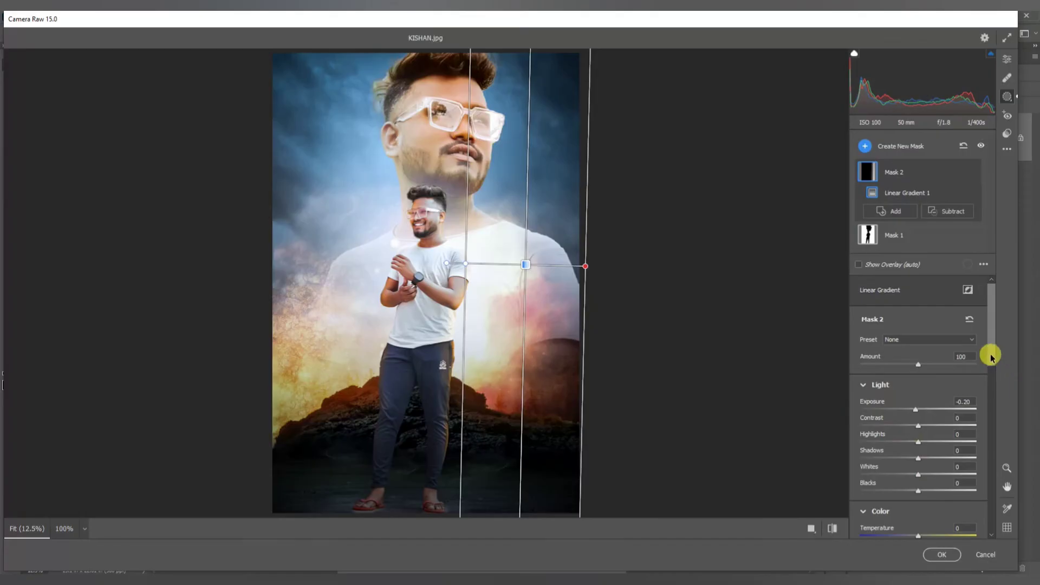
scroll(989, 355, "down", 3)
left_click_drag(918, 474, 910, 476)
Step: Add a linear gradient mask from the photo's left edge inward with exposure -0.25 and temperature -3
left_click(866, 147)
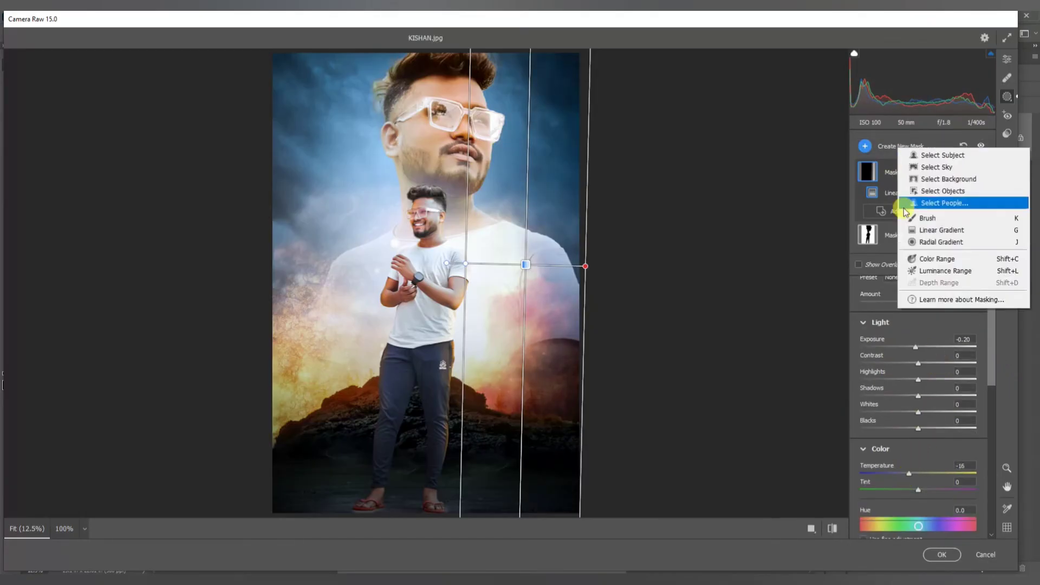
left_click(931, 229)
left_click_drag(271, 286, 389, 286)
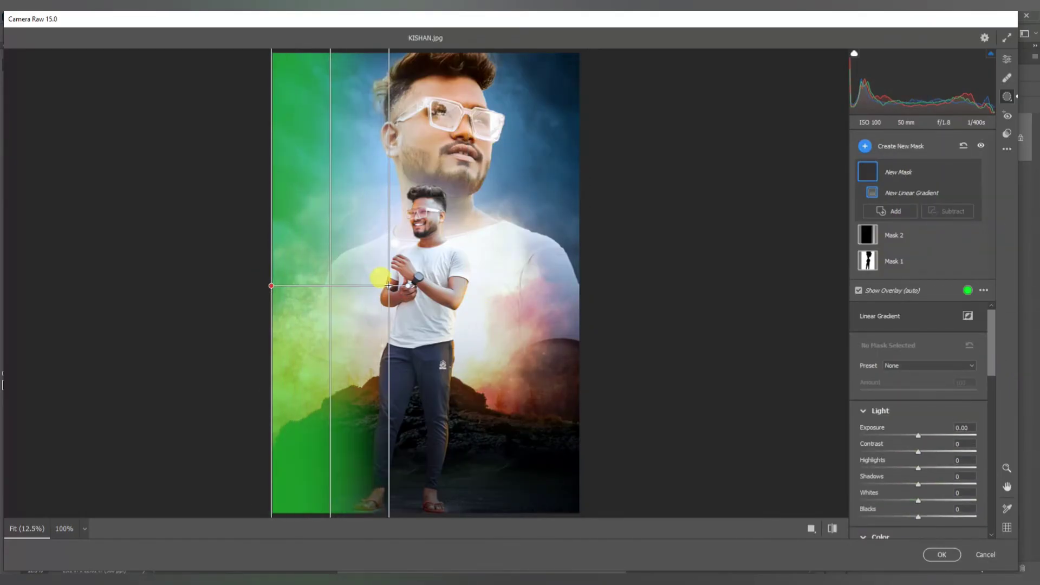
left_click_drag(904, 436, 913, 437)
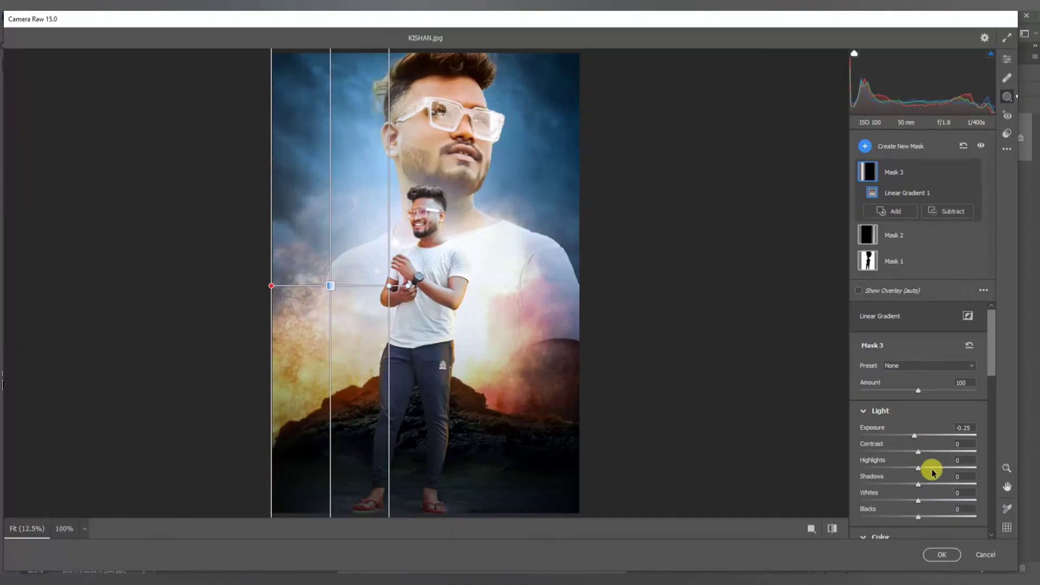
scroll(991, 349, "down", 6)
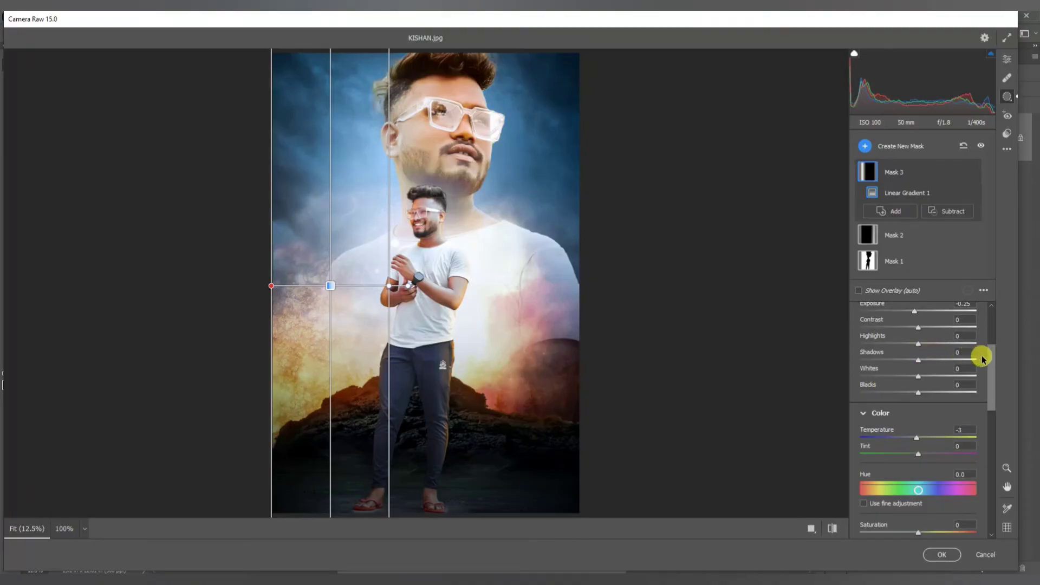
Step: Create a Subject mask and set its exposure to -0.25, contrast +9, shadows -26, whites +7 and temperature -18
left_click(913, 147)
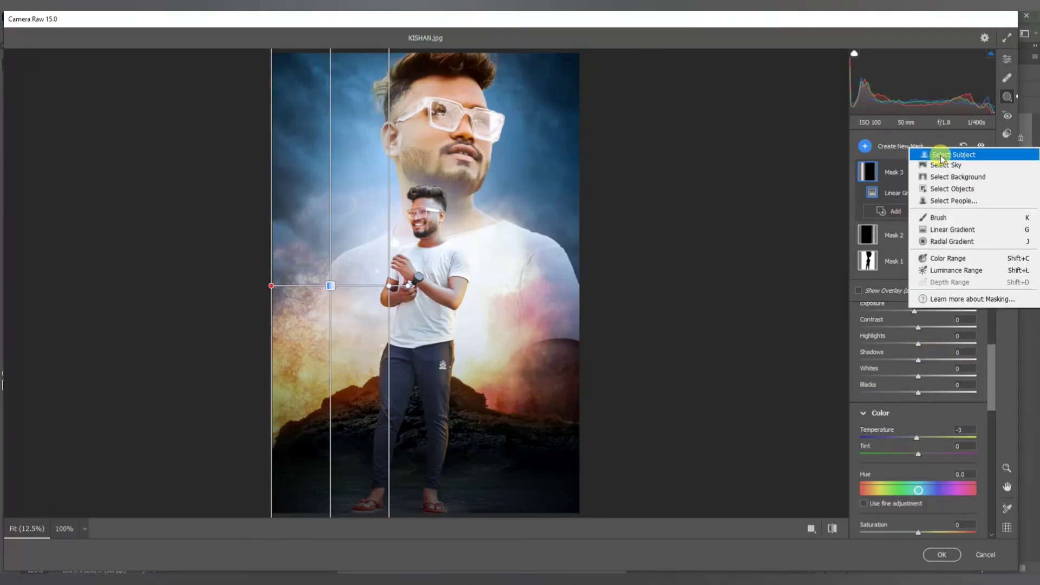
left_click(941, 156)
mouse_move(918, 459)
left_mouse_down()
mouse_move(903, 460)
mouse_move(911, 464)
left_mouse_up()
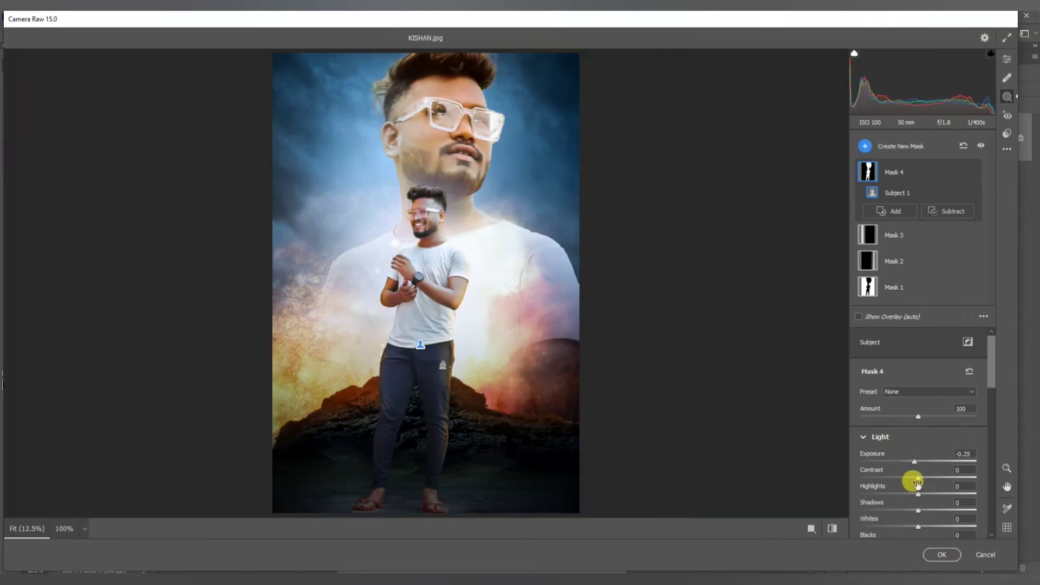
scroll(991, 393, "down", 4)
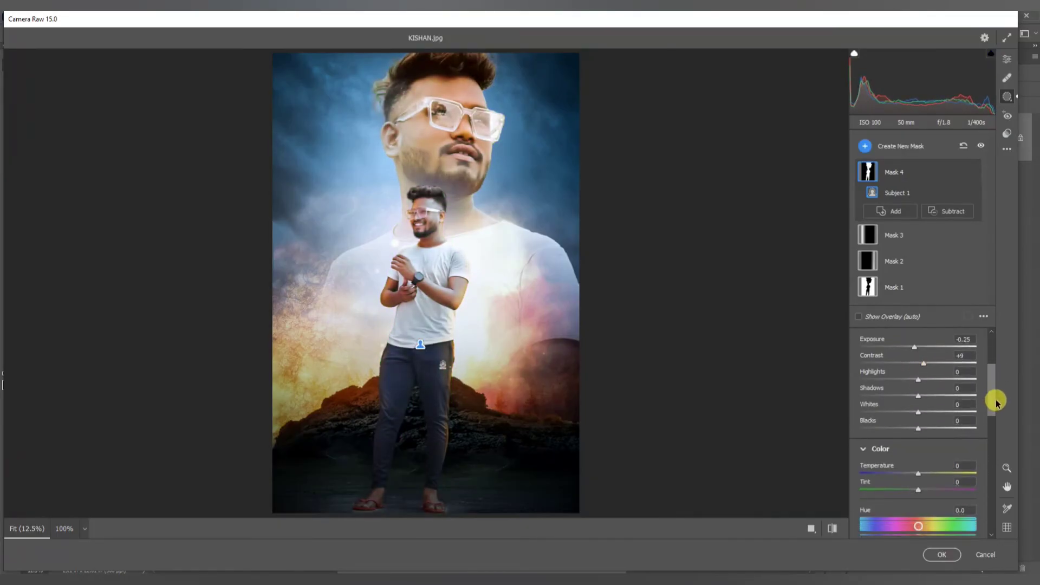
left_click_drag(918, 391, 908, 393)
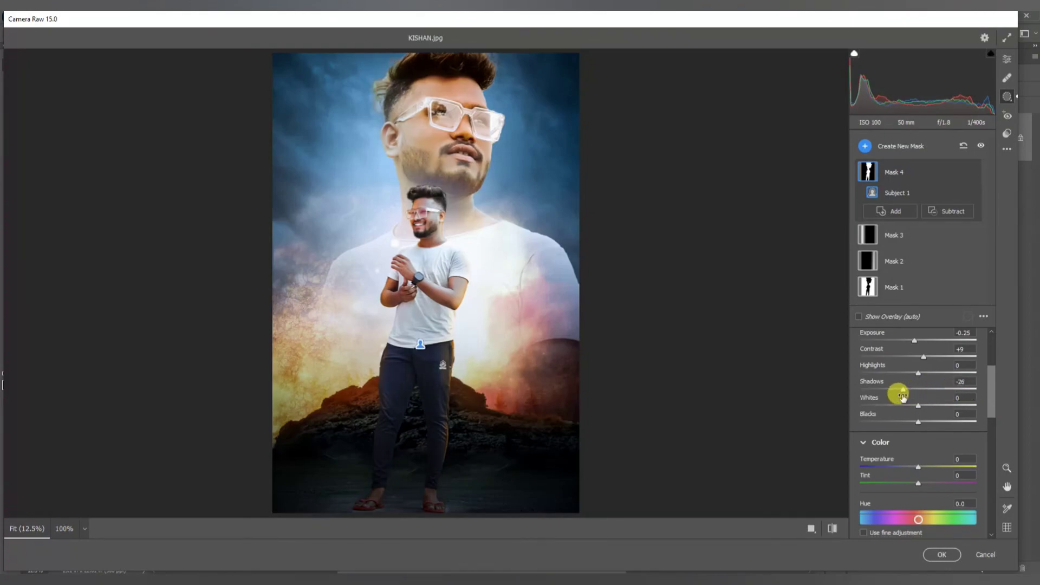
left_click_drag(923, 406, 918, 409)
left_click_drag(918, 466, 901, 470)
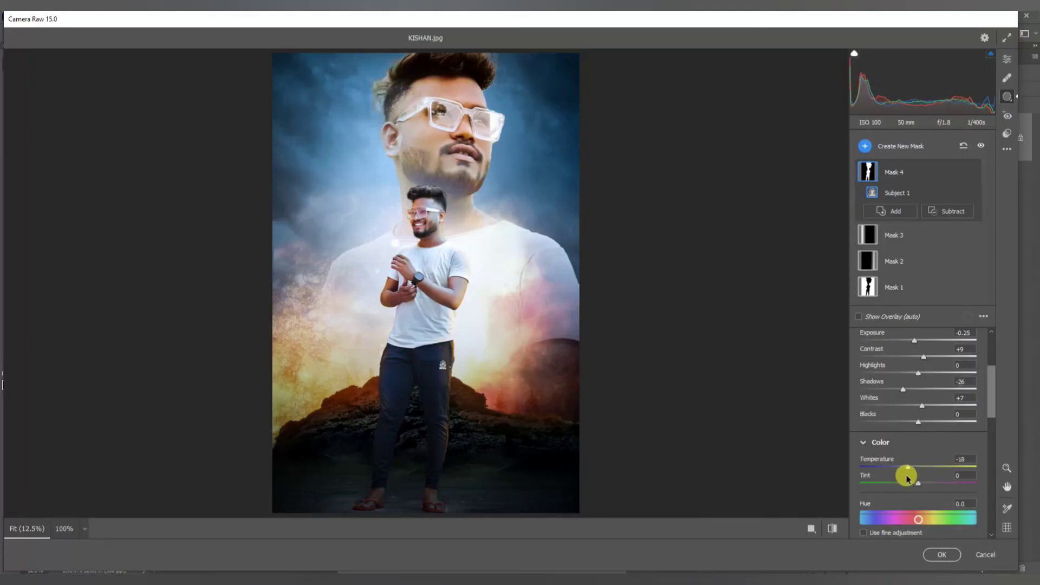
left_click_drag(990, 393, 984, 480)
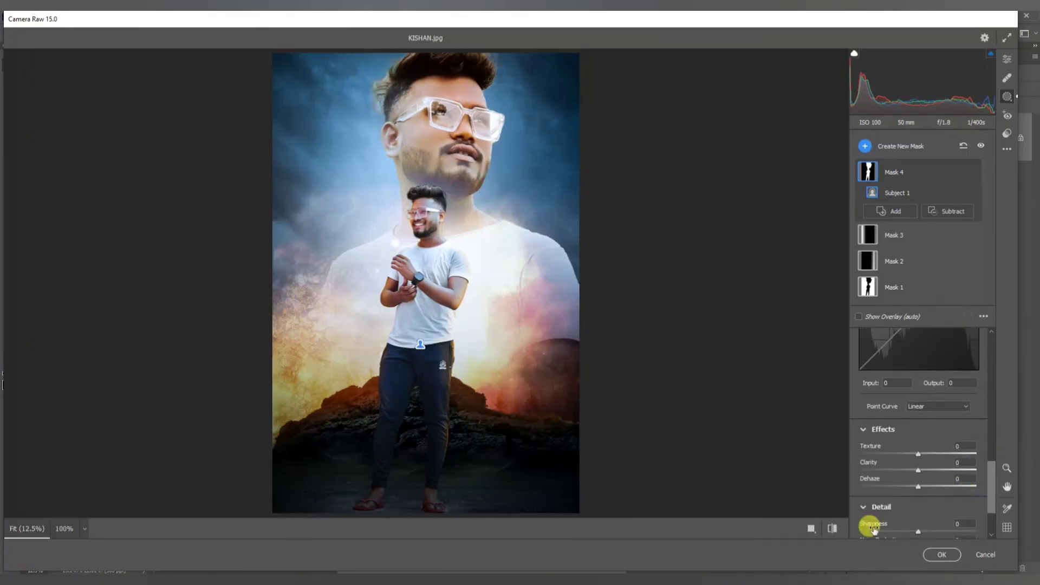
Step: Compare the graded image with the default settings and apply the Camera Raw filter
left_click(832, 528)
left_click(832, 528)
left_click(832, 528)
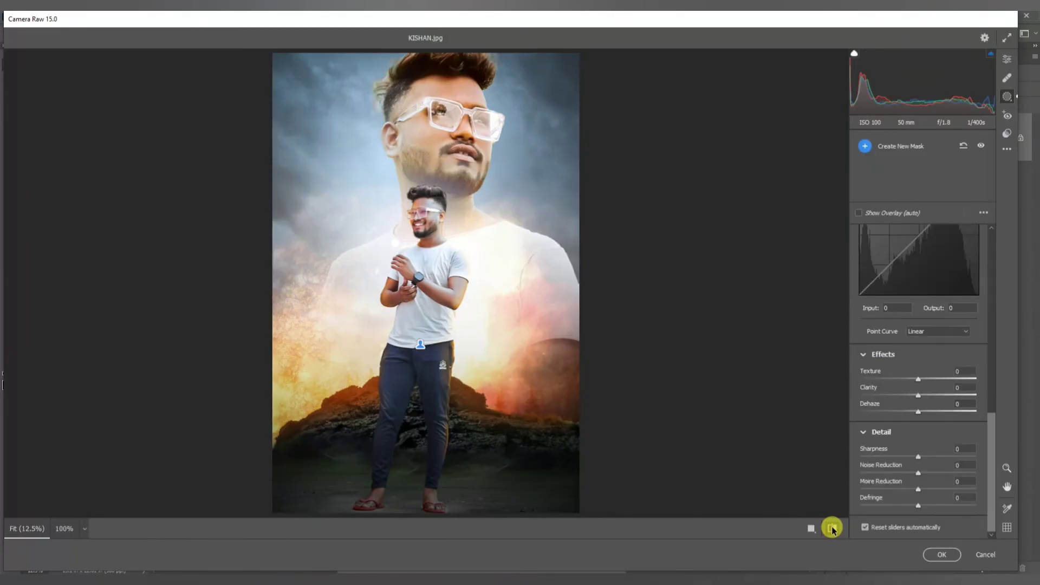
left_click(832, 528)
left_click(832, 529)
left_click(832, 529)
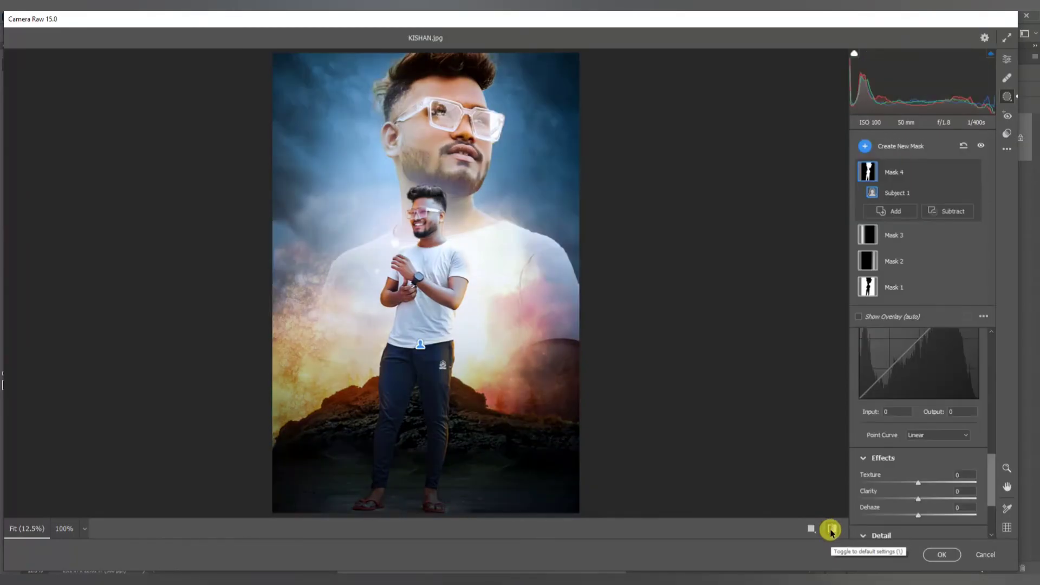
left_click(970, 551)
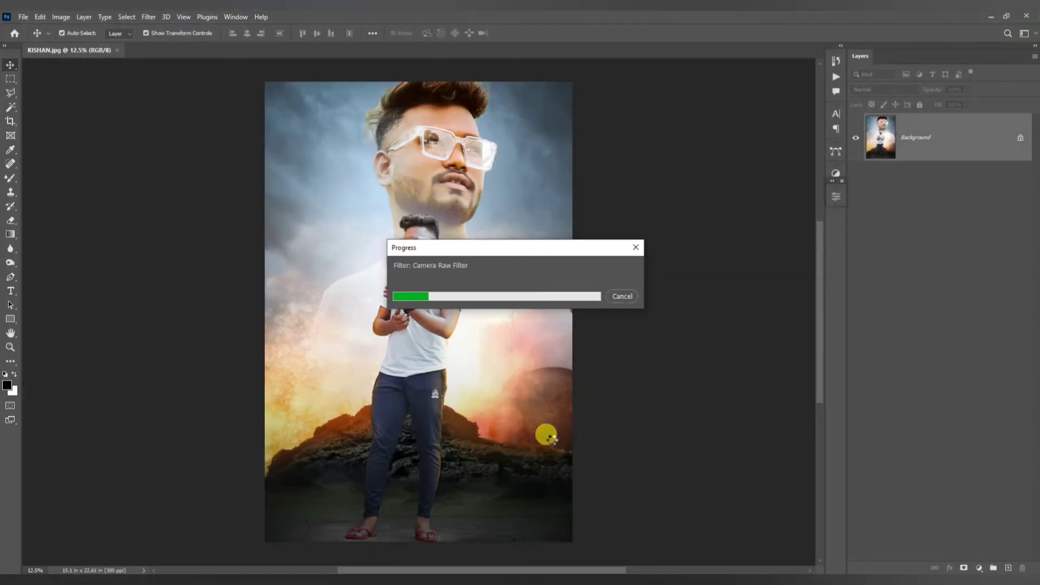